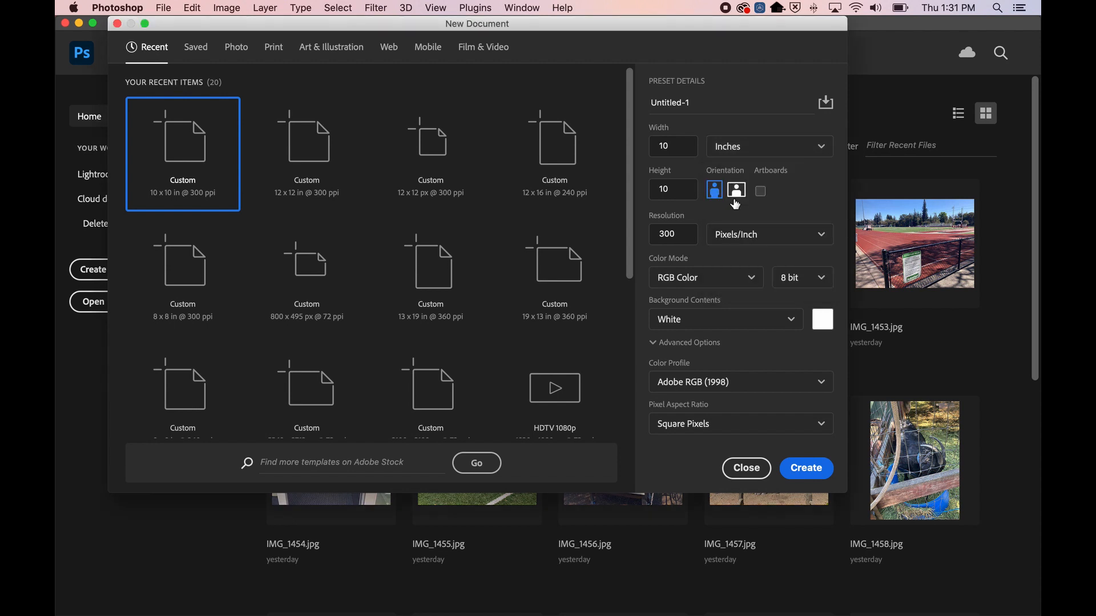
Set the new document to 10 × 10 inches at 300 ppi with the Adobe RGB (1998) profile
left_click(736, 173)
left_click(733, 146)
left_click(737, 191)
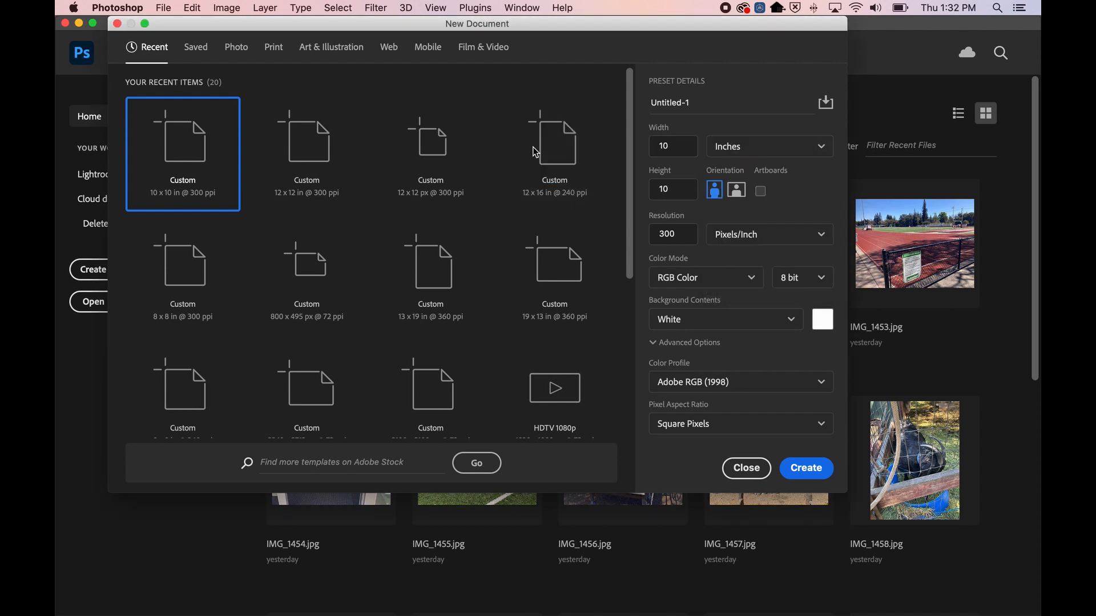
key("Tab")
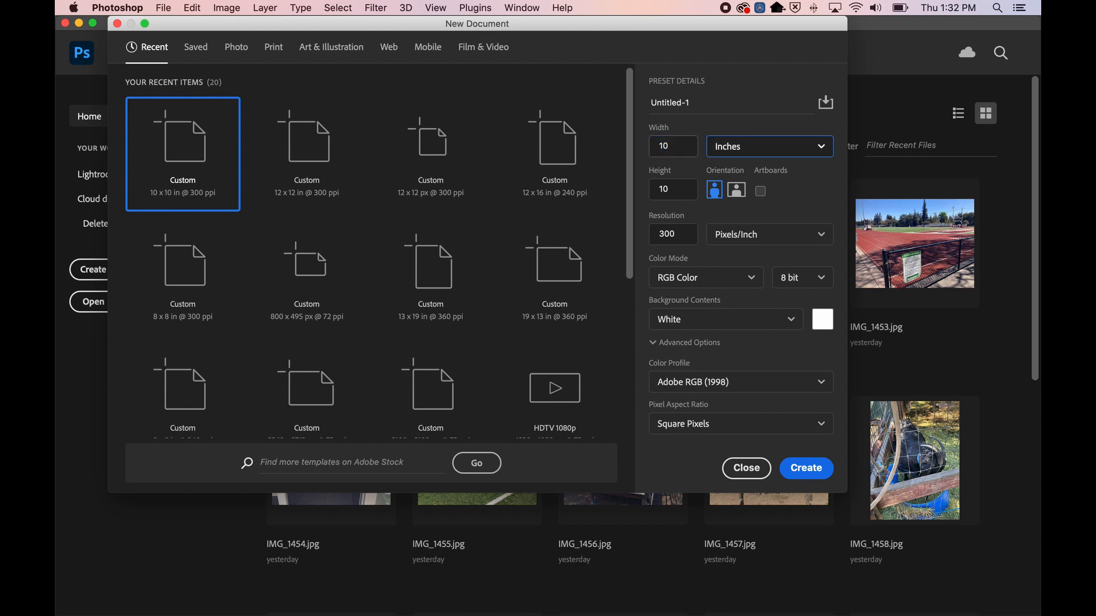
key("Tab")
key("Tab")
left_click(678, 231)
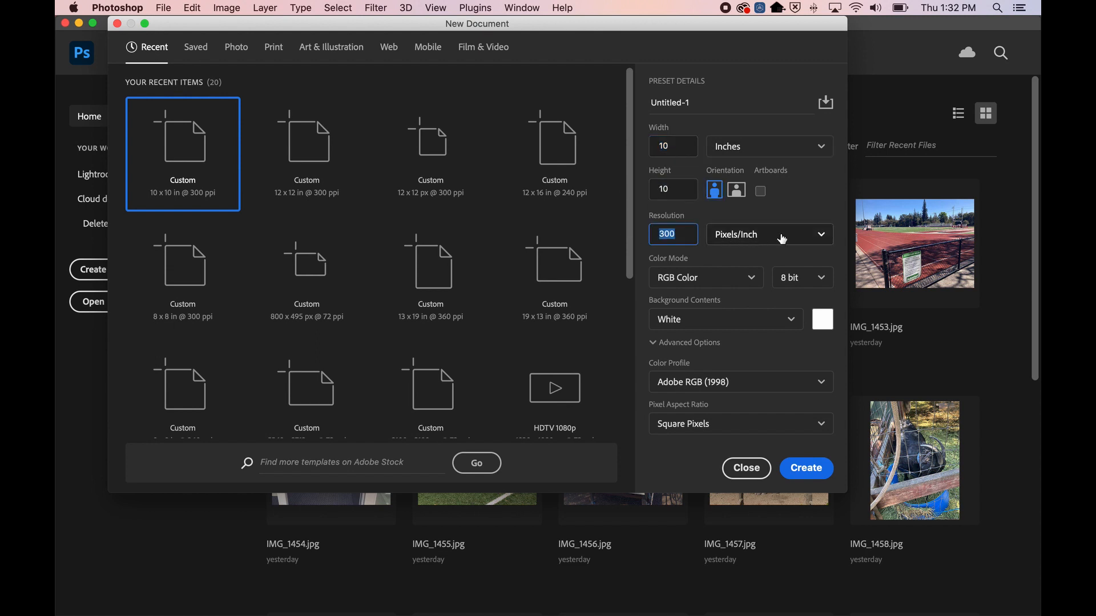
left_click(708, 381)
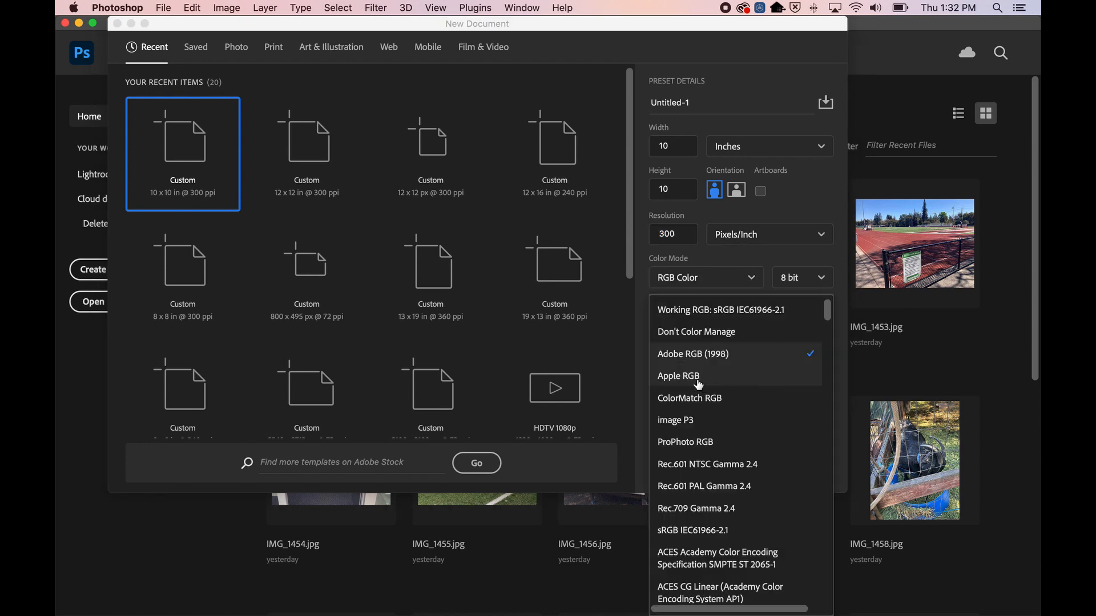
left_click(710, 354)
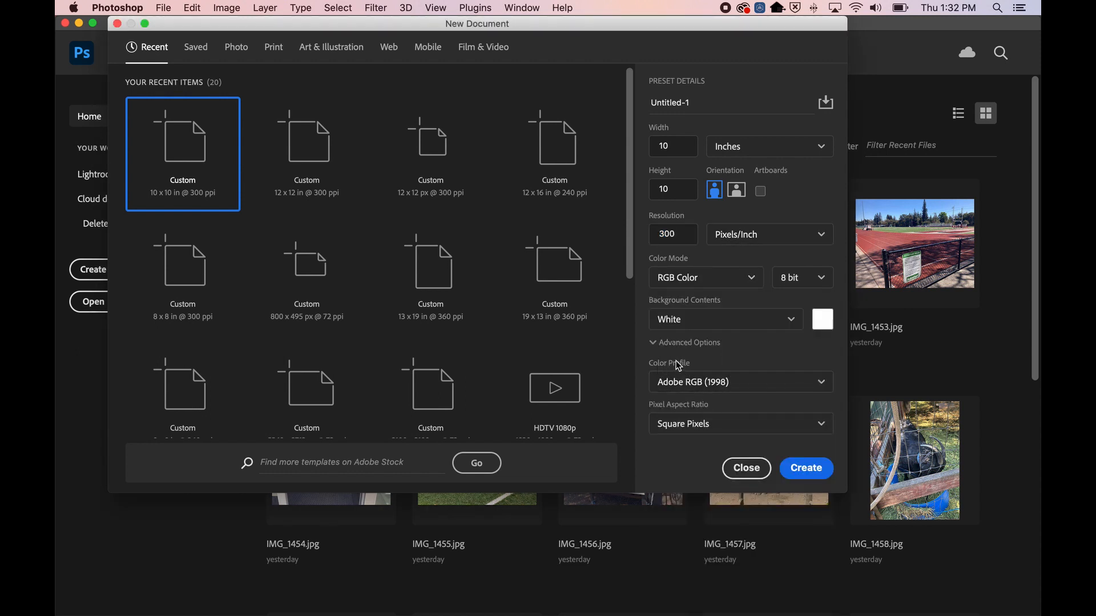
left_click(652, 344)
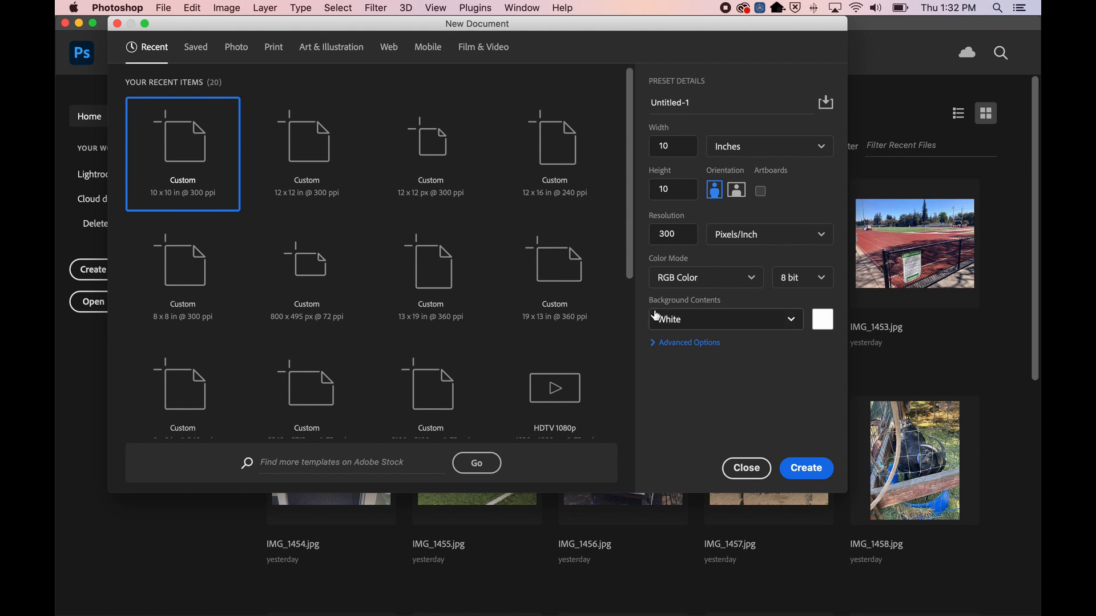
left_click(654, 345)
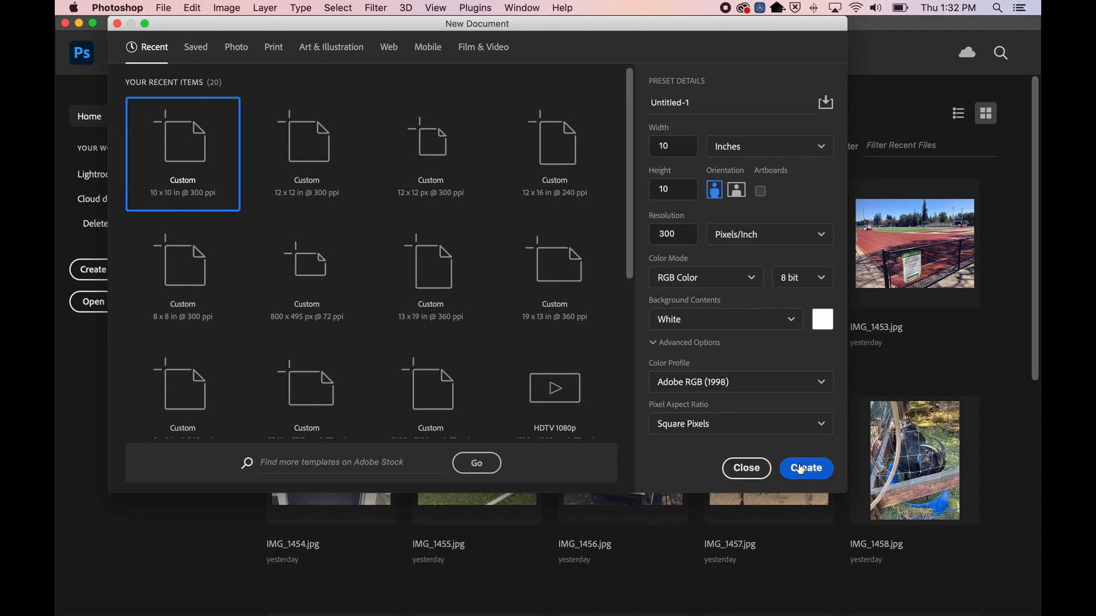
Keep the background white and create the document
left_click(787, 321)
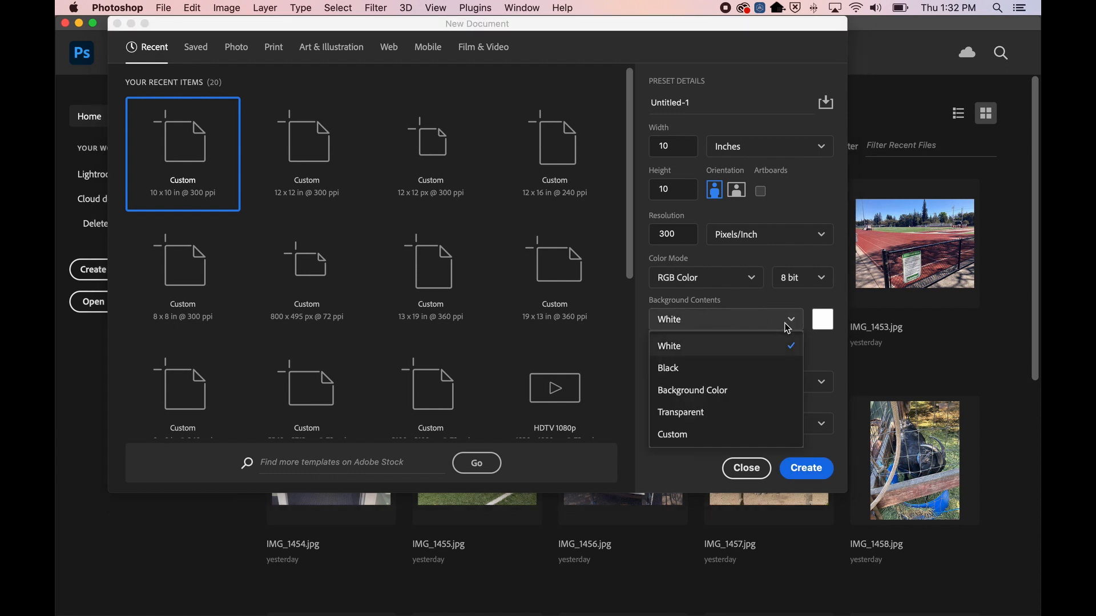
left_click(658, 313)
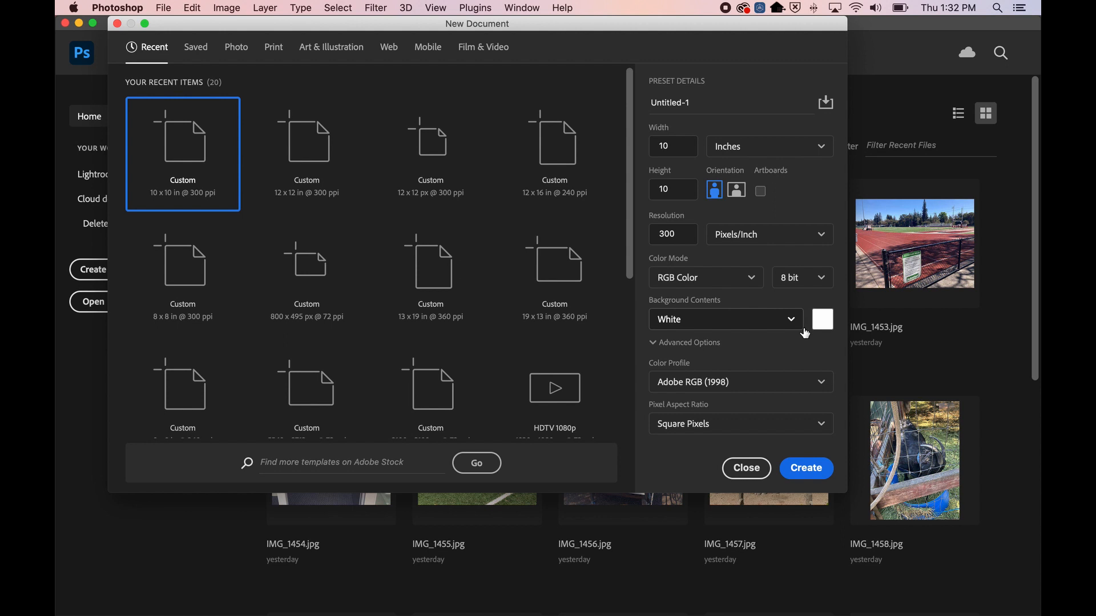
left_click(807, 478)
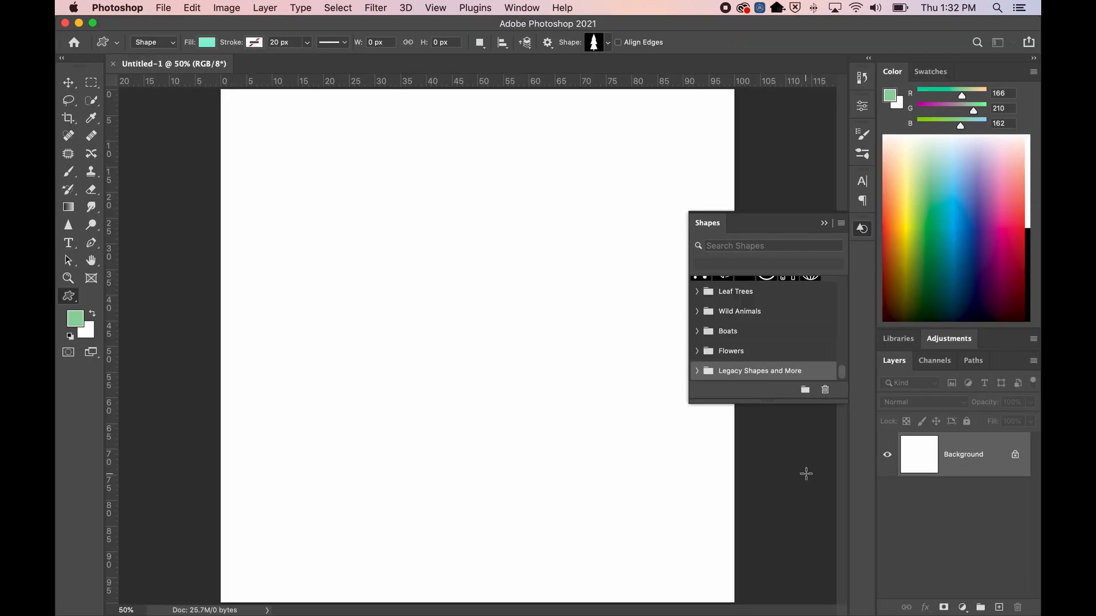
Put away the floating Shapes panel and cancel the Create Custom Shape dialog
left_click(824, 223)
left_click(826, 224)
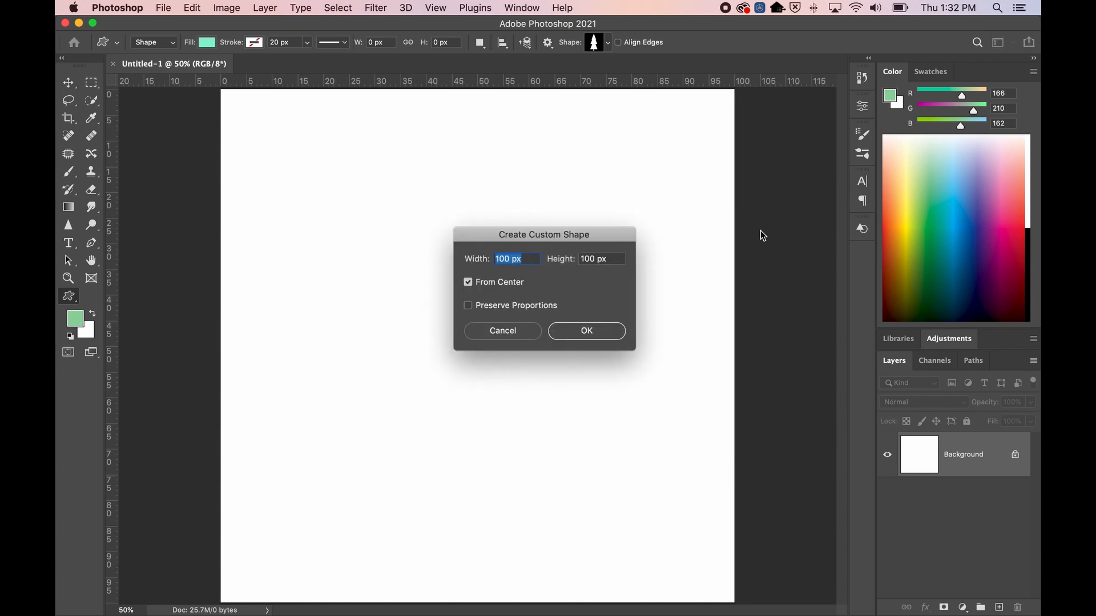
left_click(519, 330)
With the Zoom tool set to zoom out, shrink the canvas view to 33.3% and then 25%
left_click(68, 278)
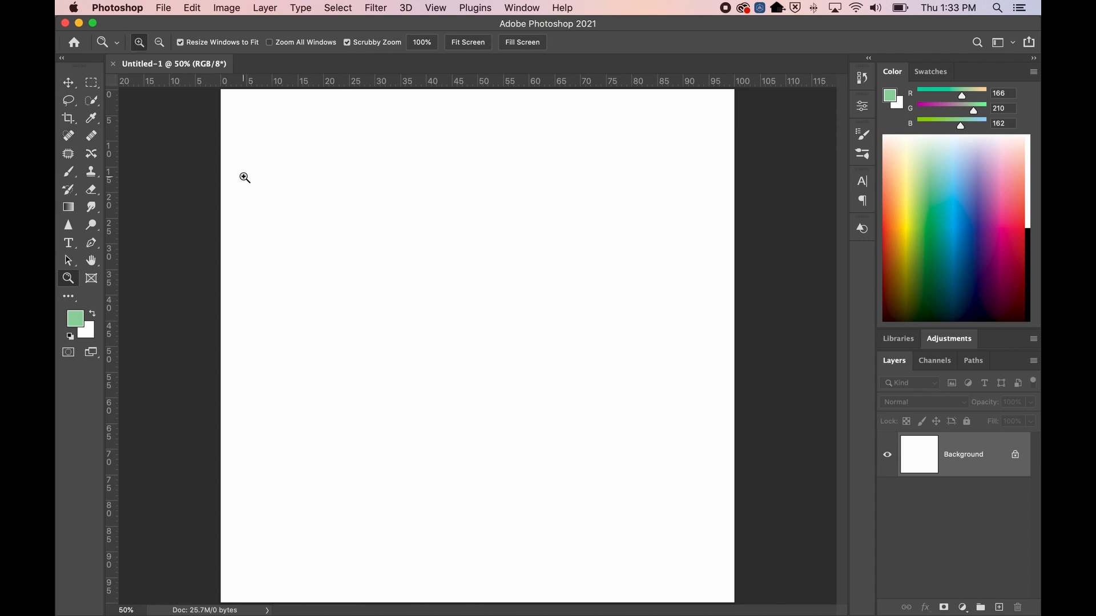
left_click(160, 43)
left_click(446, 308)
left_click(376, 256)
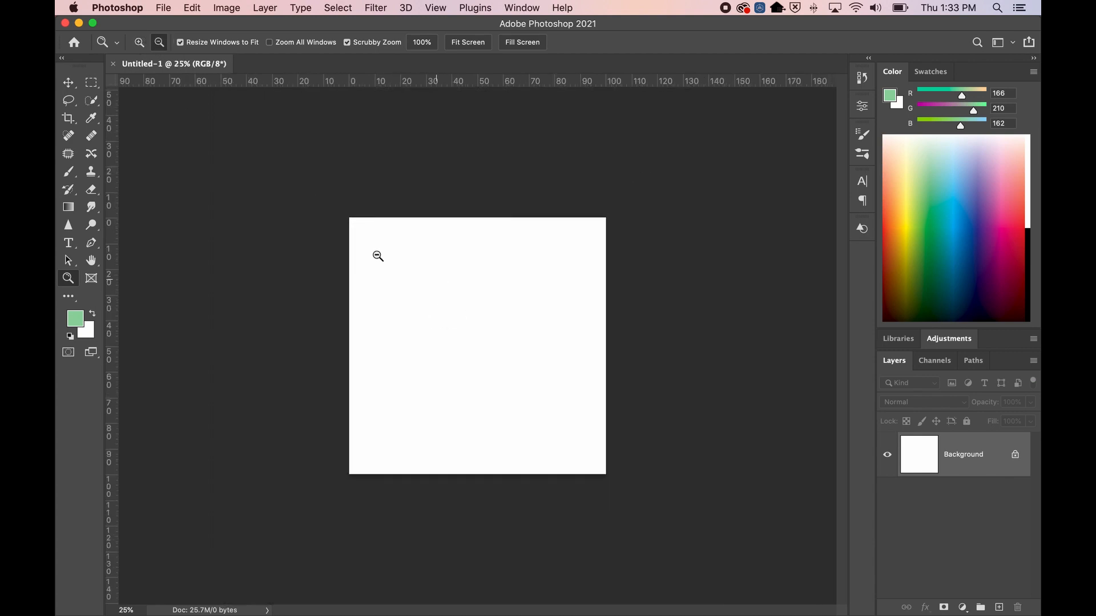
left_click(139, 42)
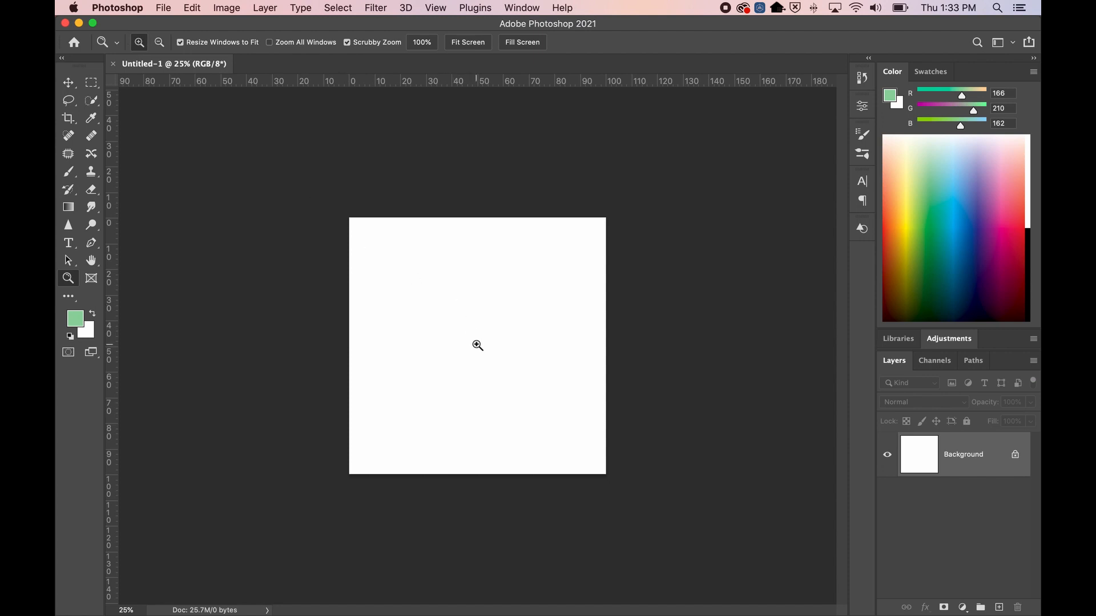
Alt-click to zoom out to 8.33%, then zoom back in through 33.33% to 50%
key("alt")
key("alt")
left_click(477, 345, "alt")
left_click(478, 345, "alt")
left_click(477, 346, "alt")
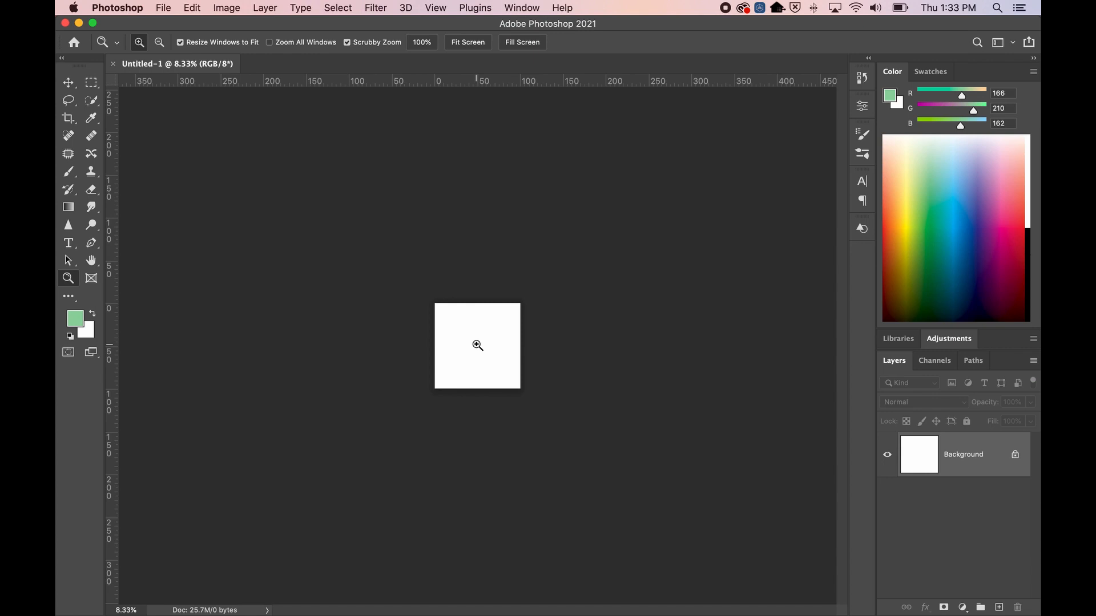
left_click(478, 346)
left_click(477, 346)
left_click(478, 345)
left_click(477, 345)
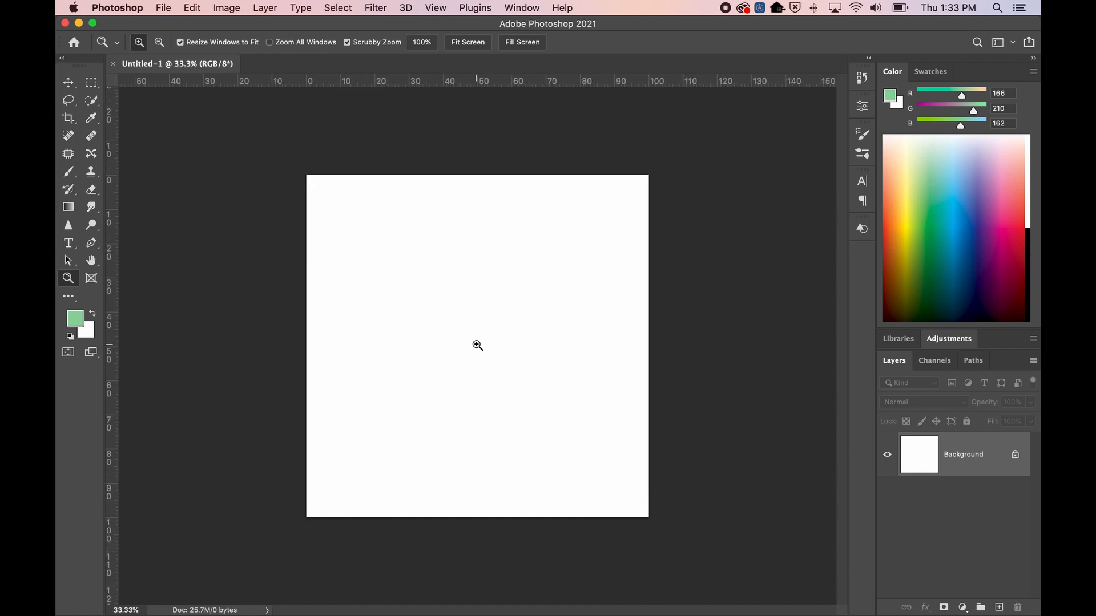
left_click(478, 346)
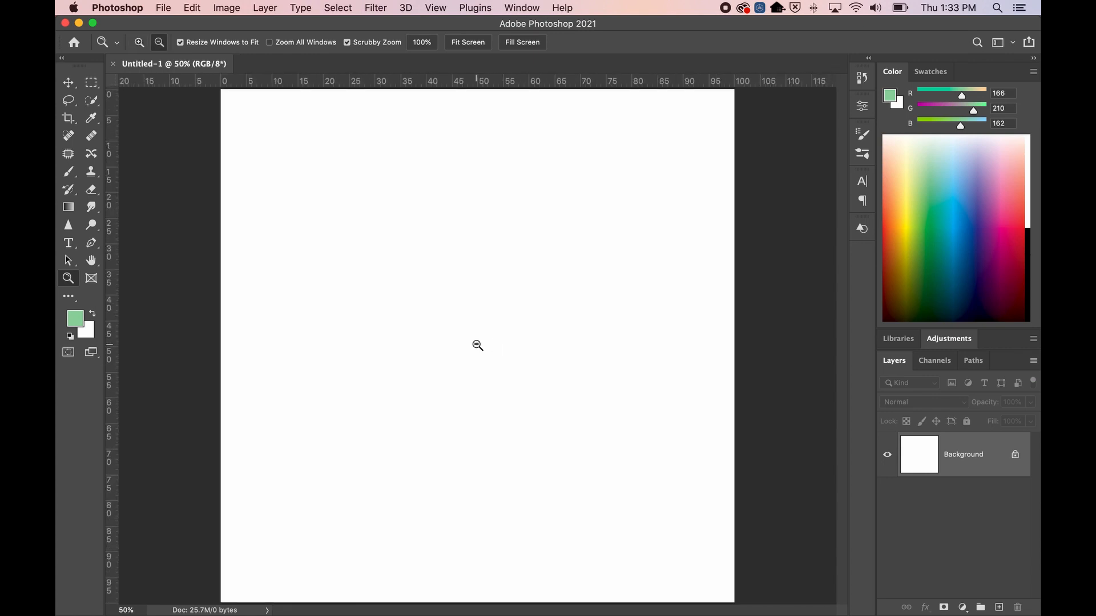
left_click(477, 345, "alt")
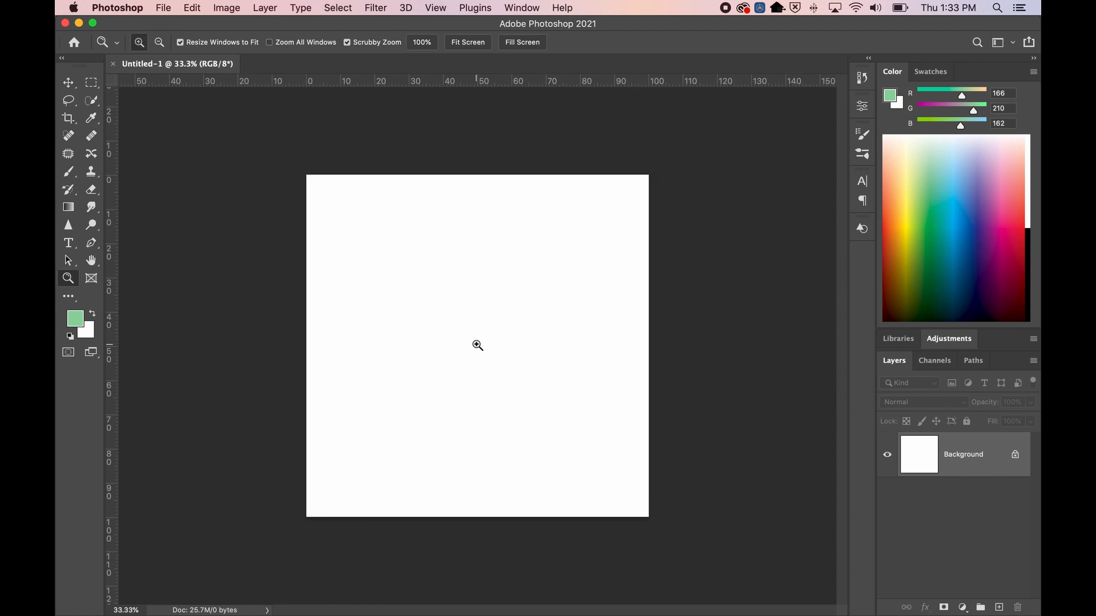
Fit the canvas on screen via Fit Screen and the right-click menu, then zoom out to 33.33%
left_click(468, 42)
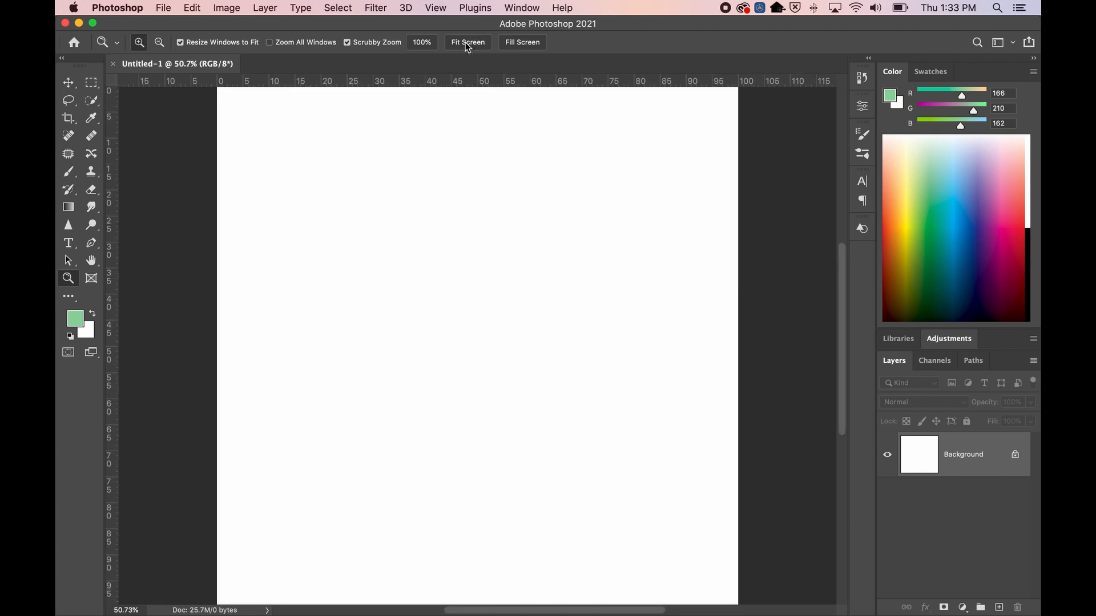
right_click(473, 397)
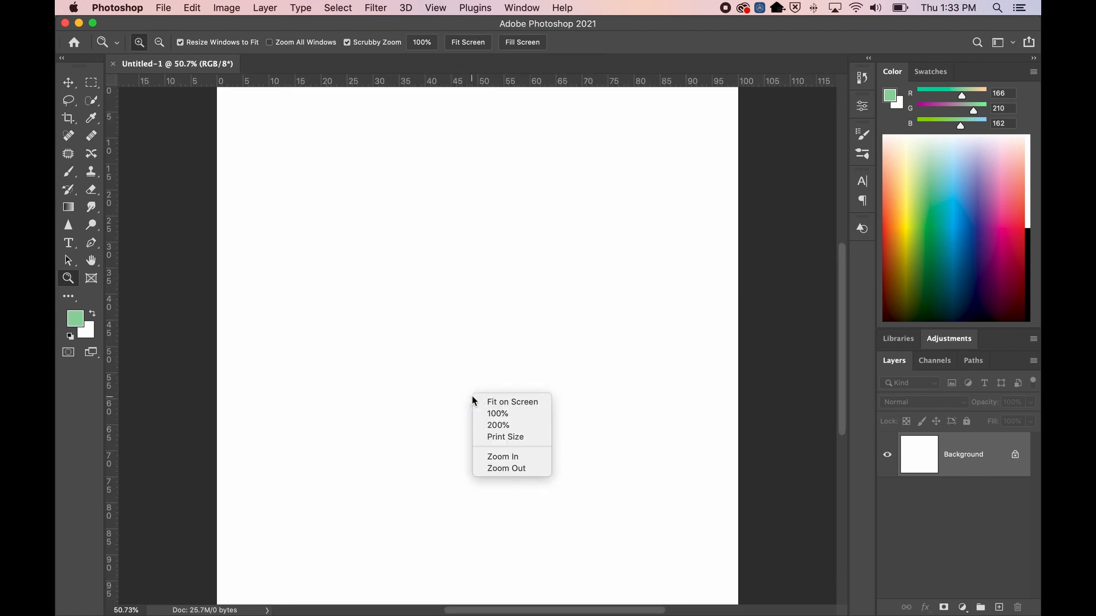
left_click(508, 407)
left_click(431, 299, "alt")
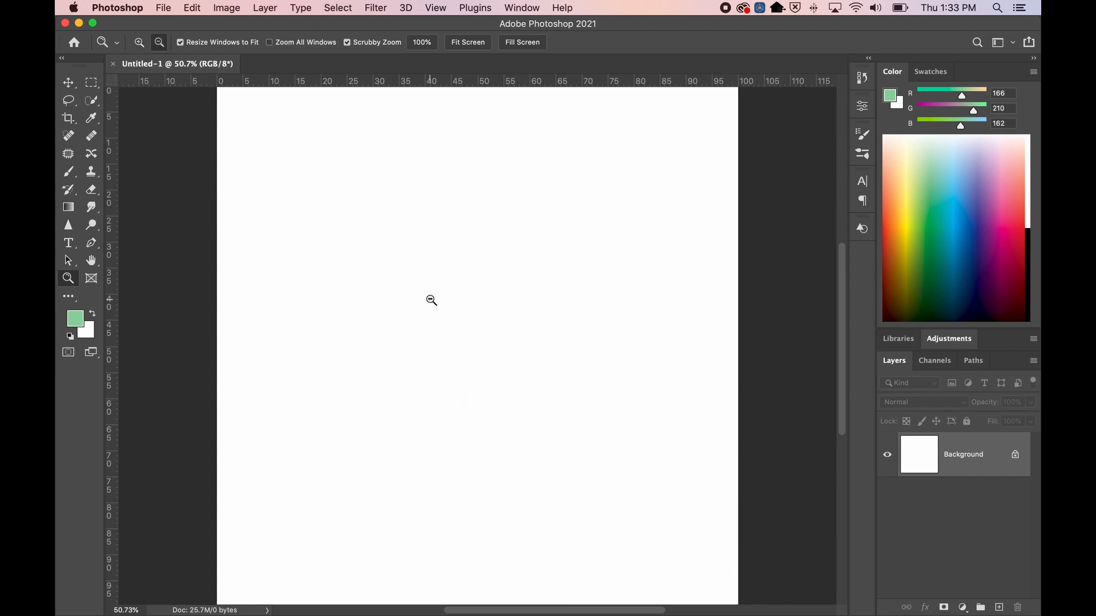
left_click(431, 299, "alt")
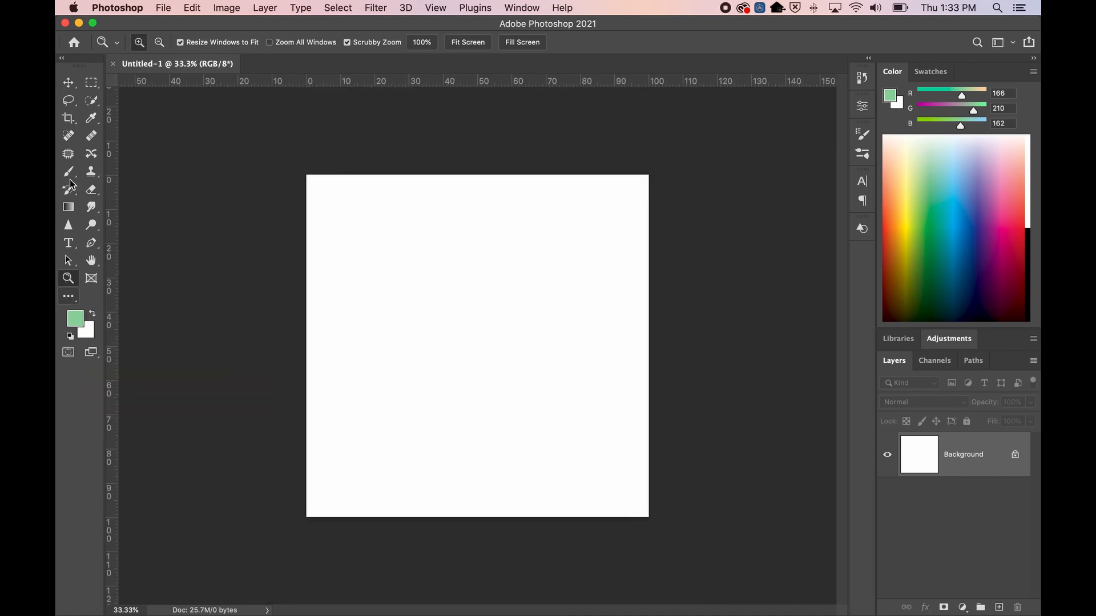
Toggle the toolbar between one and two columns and pick the Rectangle Tool from the extra tools
left_click(62, 60)
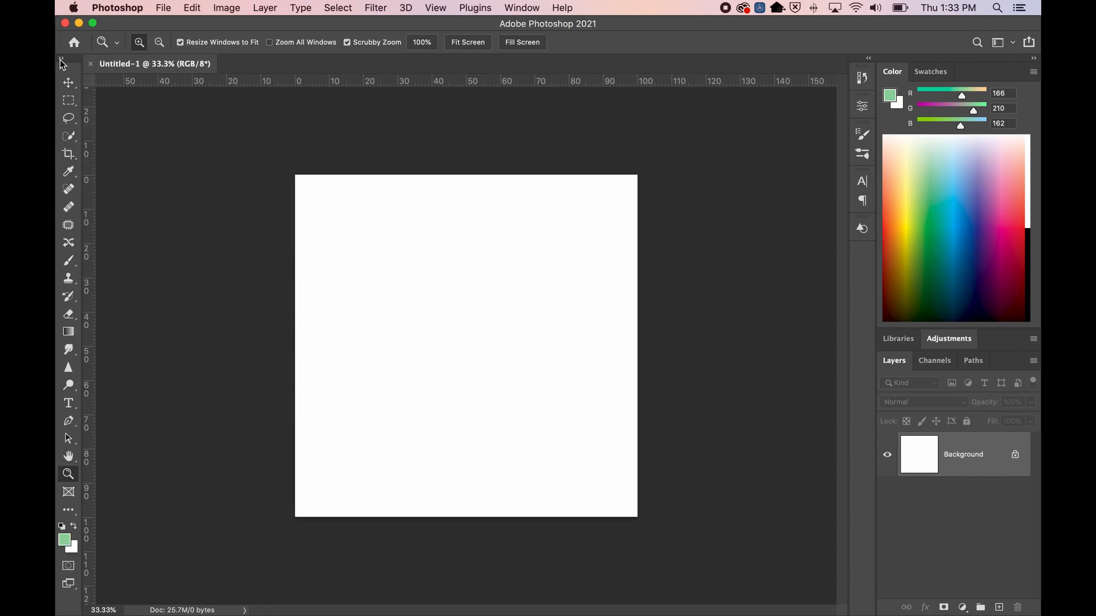
left_click(61, 59)
left_click(63, 59)
left_click(62, 59)
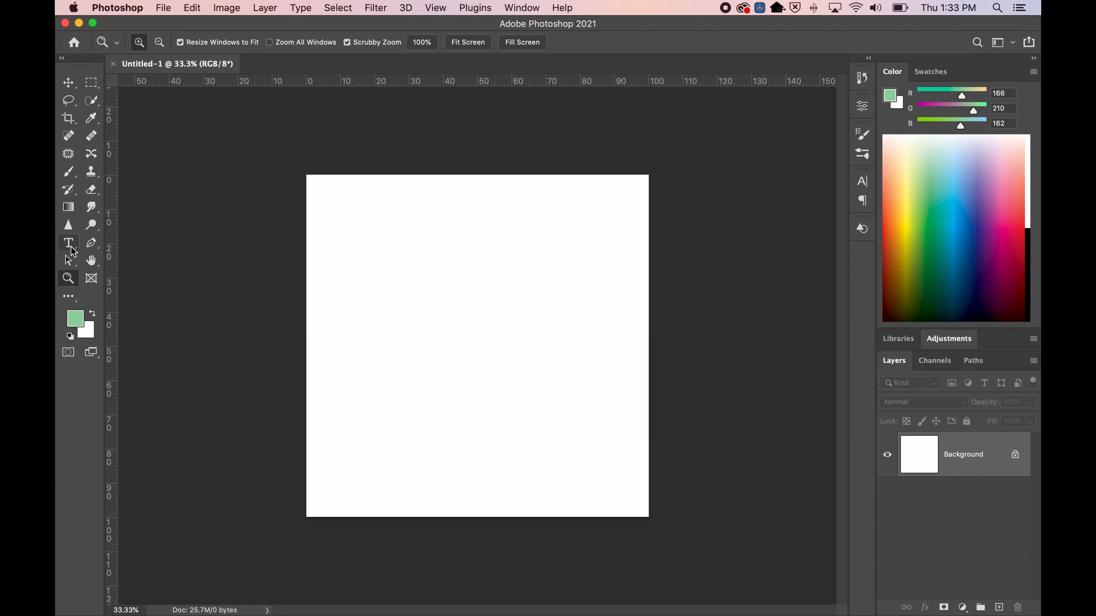
left_click(69, 298)
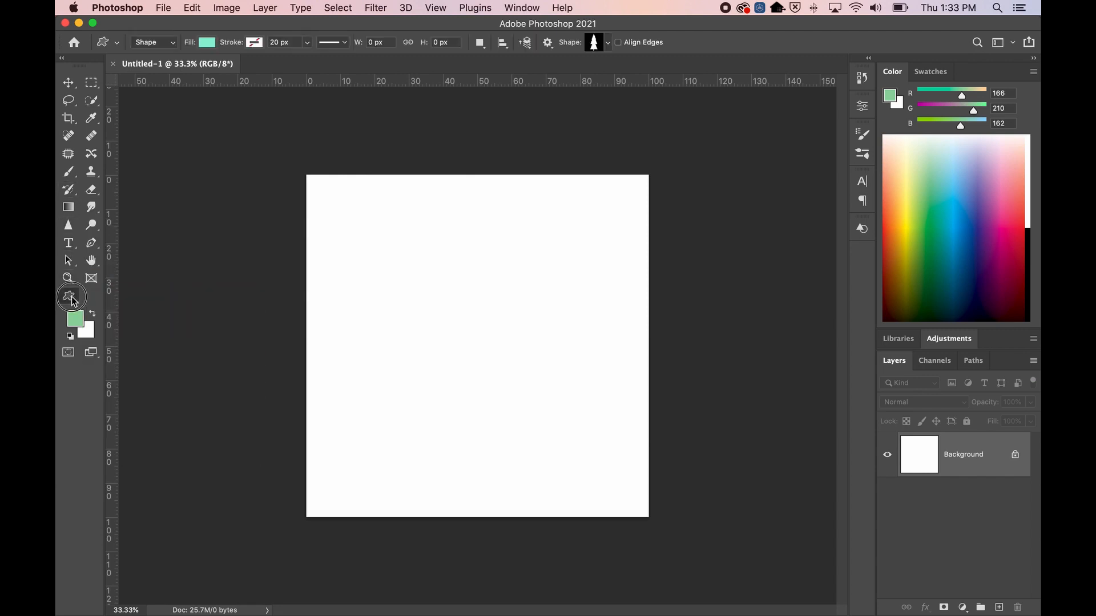
left_click(73, 301)
left_click(111, 505)
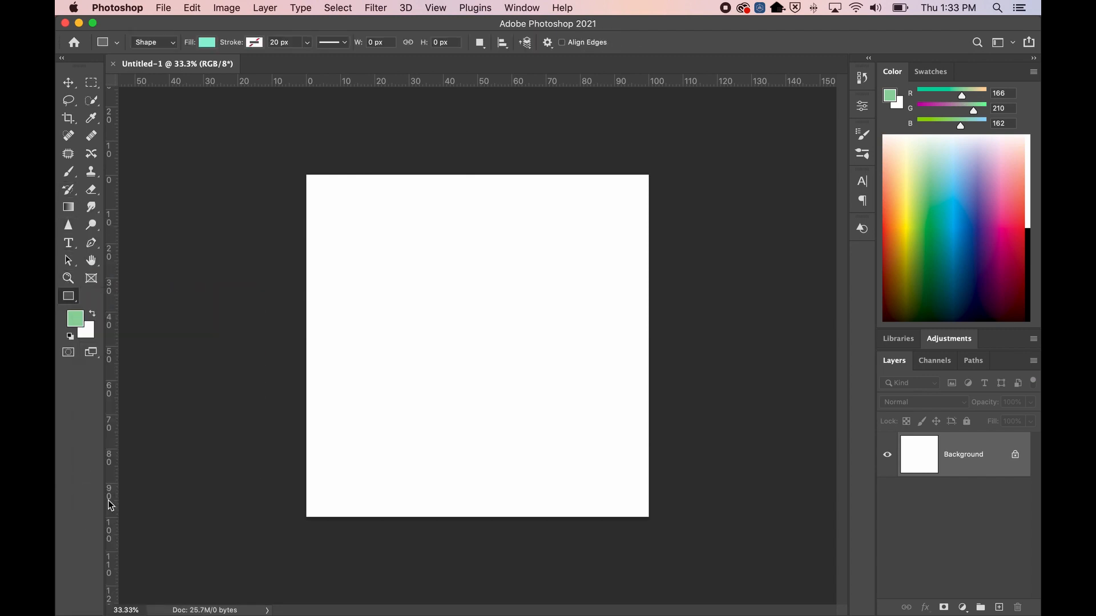
Show the shape tools list, then choose Edit Toolbar from the right-click menu
right_click(73, 301)
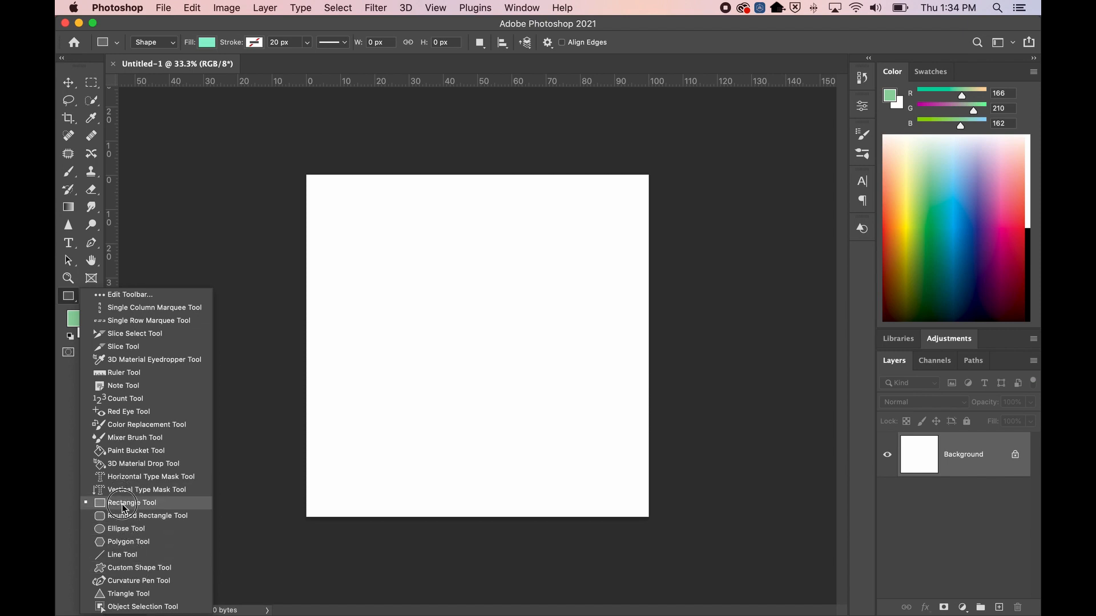
left_click(70, 439)
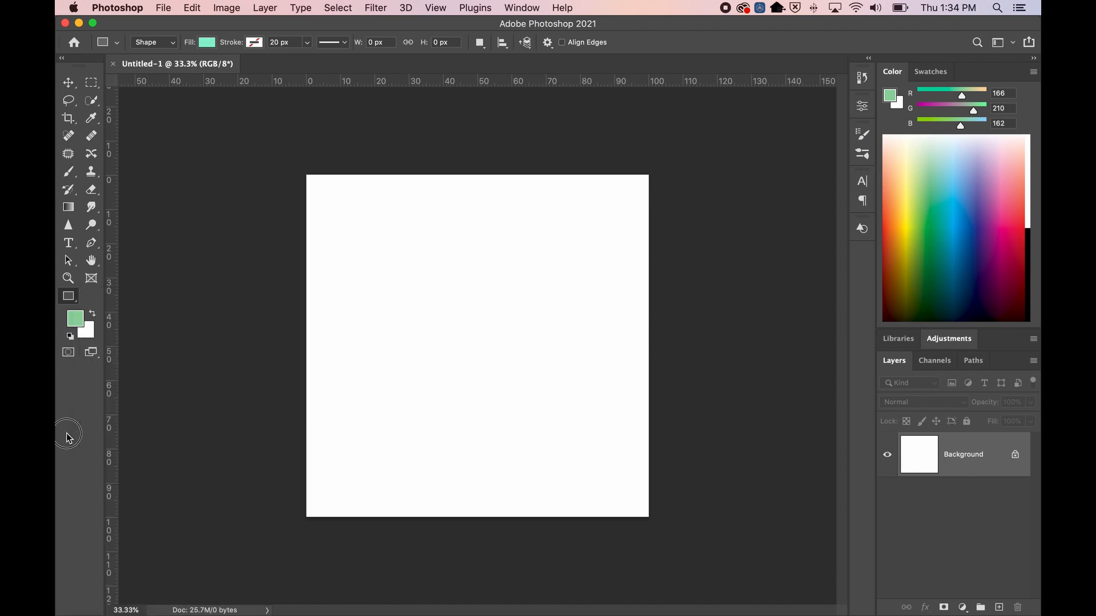
right_click(72, 294)
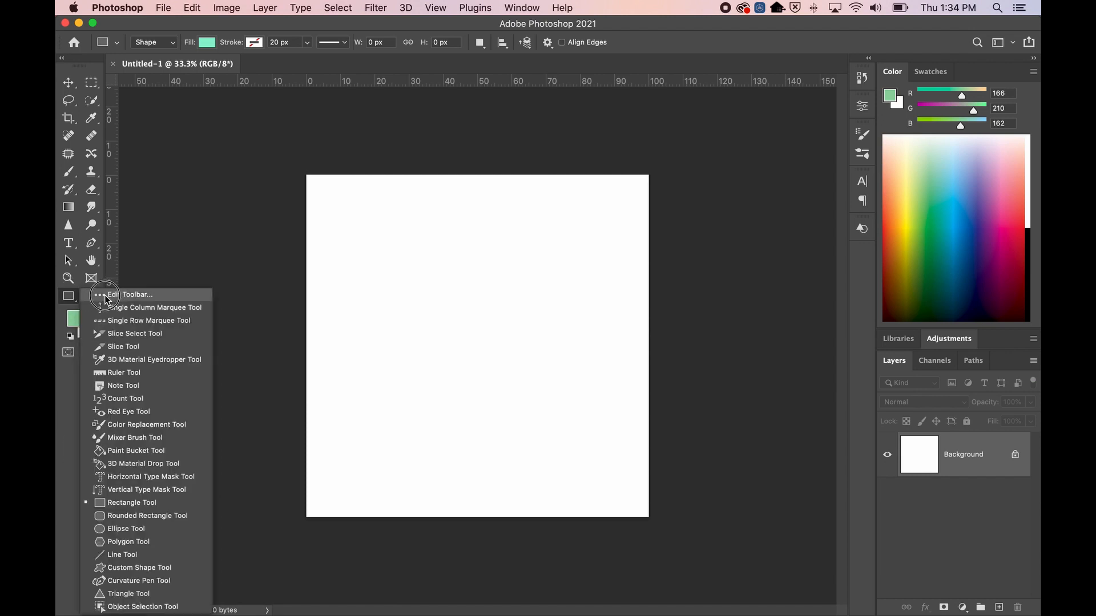
left_click(126, 297)
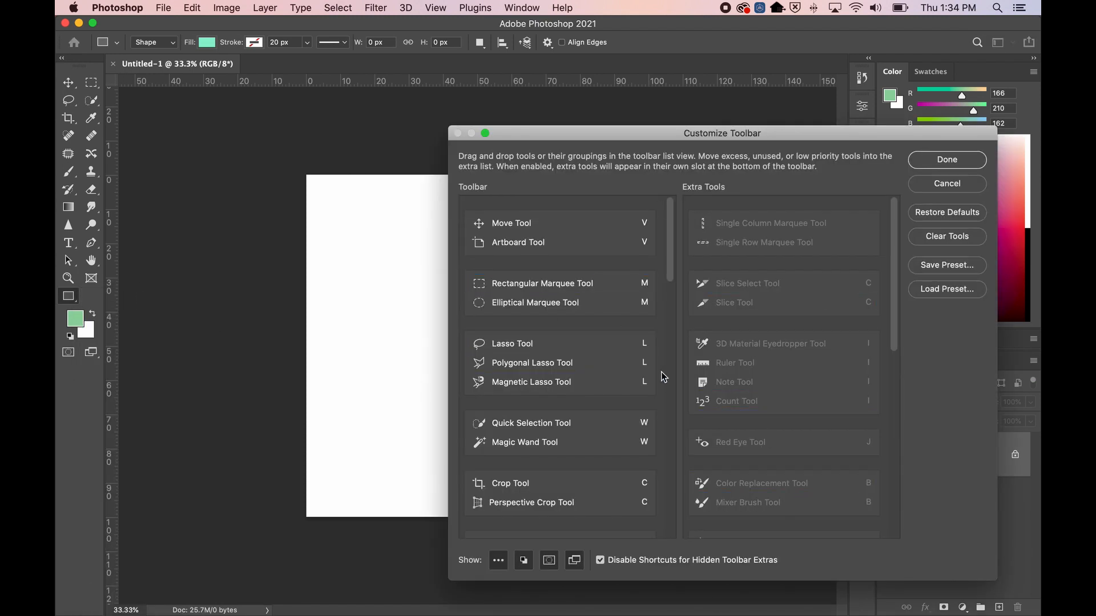
Drag the Rectangle, Rounded Rectangle and Ellipse tools from Extra Tools into the toolbar's shape group
scroll(620, 366, "down", 10)
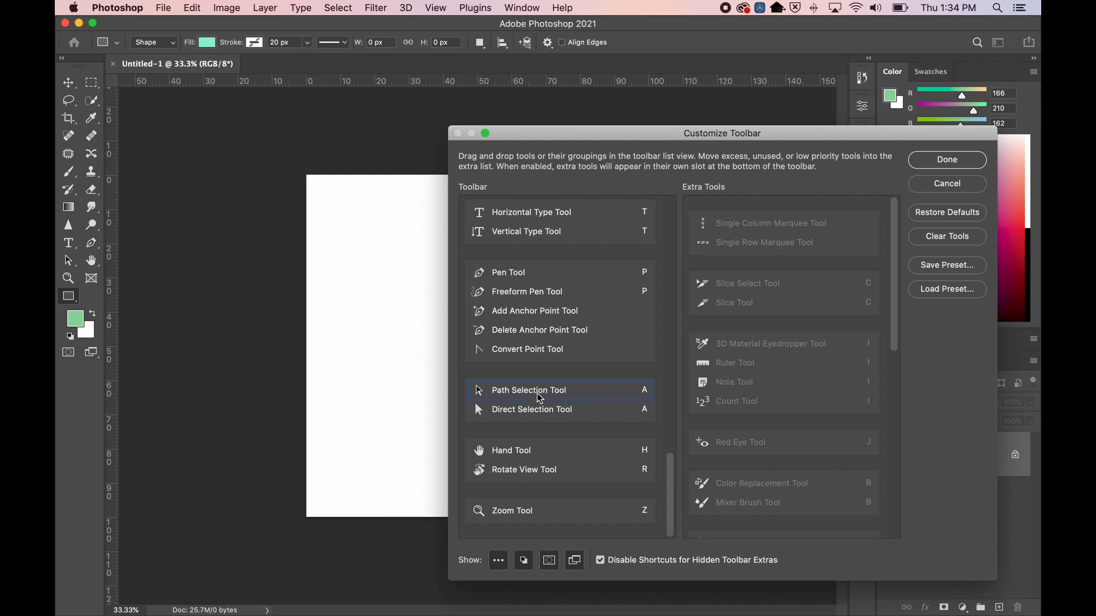
scroll(532, 388, "up", 10)
scroll(545, 302, "down", 10)
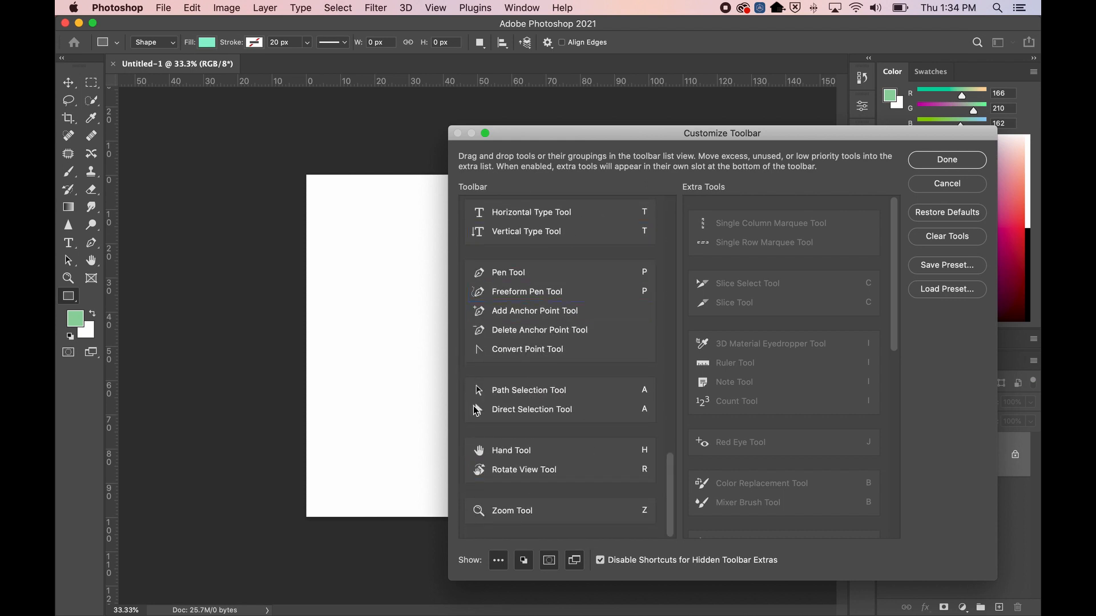
scroll(774, 360, "down", 10)
scroll(774, 360, "down", 3)
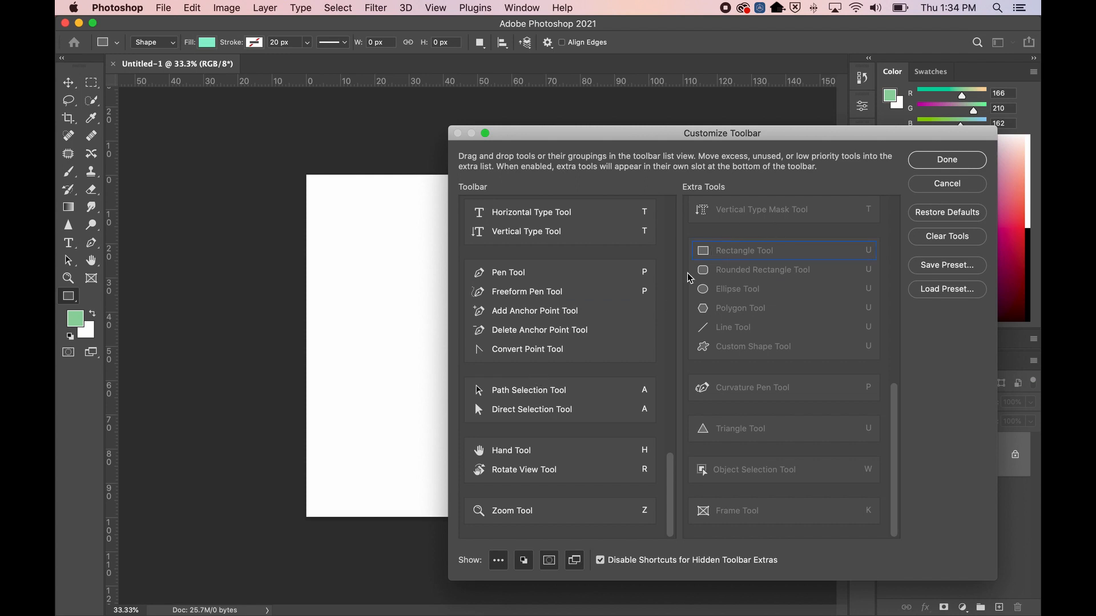
left_click_drag(707, 254, 505, 254)
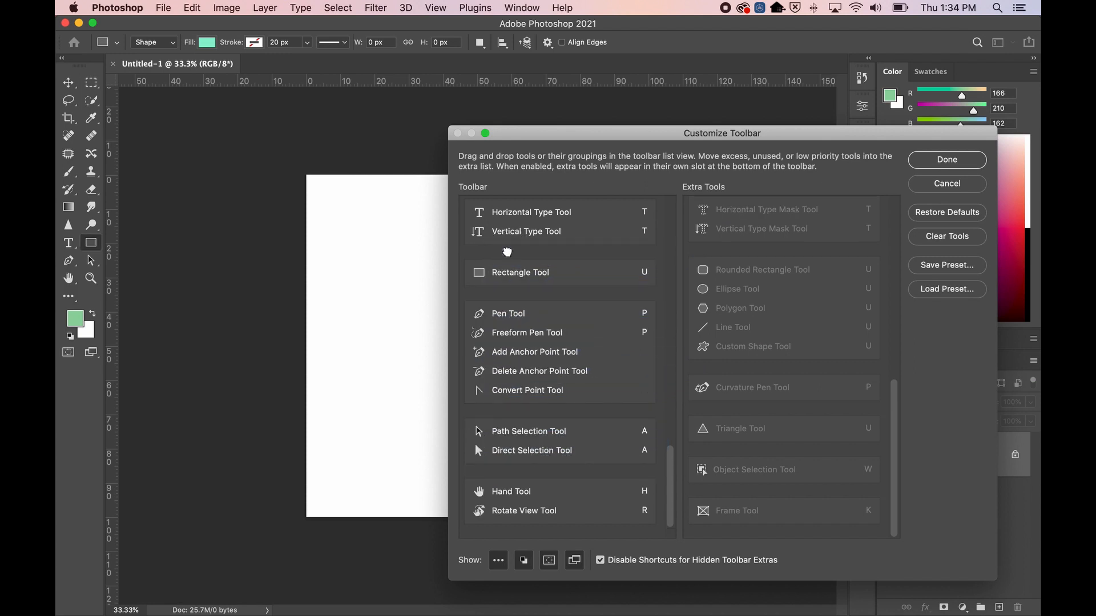
left_click_drag(727, 271, 528, 298)
left_click_drag(716, 346, 505, 321)
Add the Polygon, Line and Custom Shape tools, reorder Custom Shape before Line, and click Done
left_click_drag(728, 328, 517, 348)
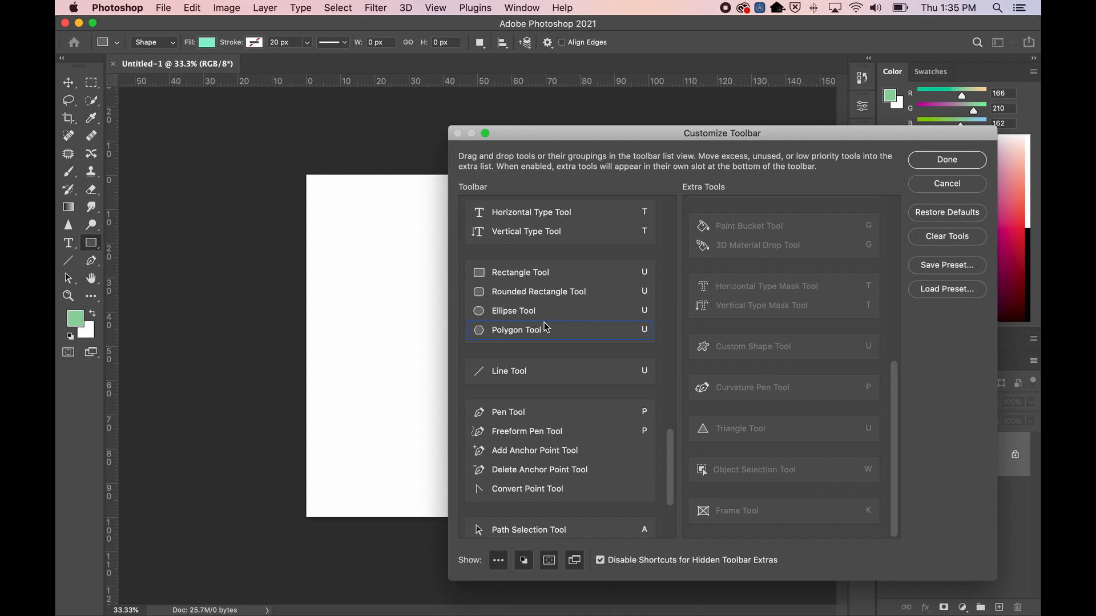
left_click_drag(517, 369, 484, 344)
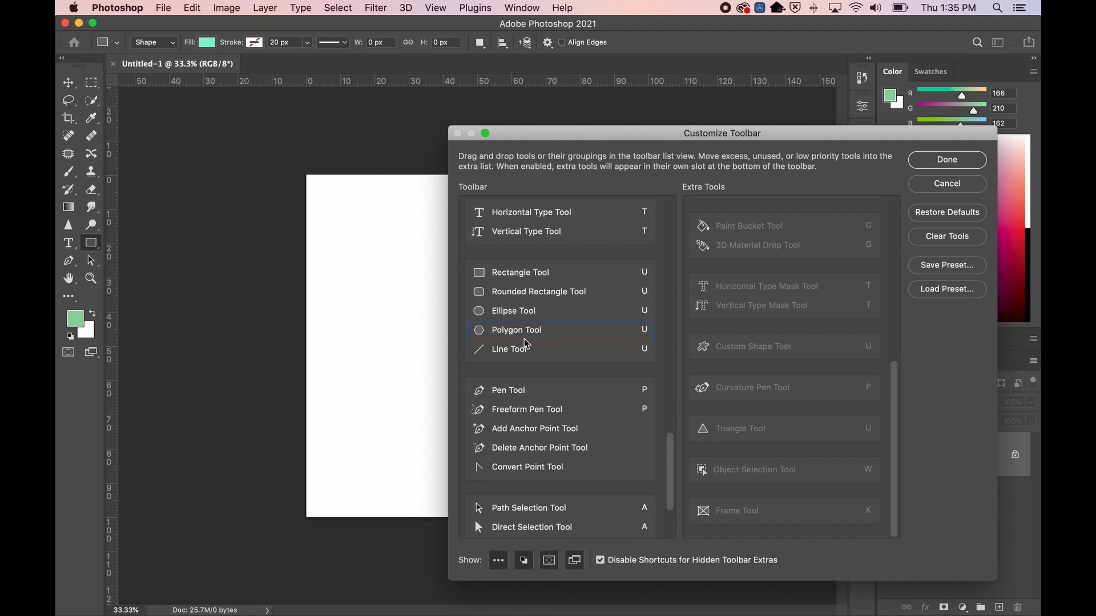
left_click_drag(731, 340, 527, 358)
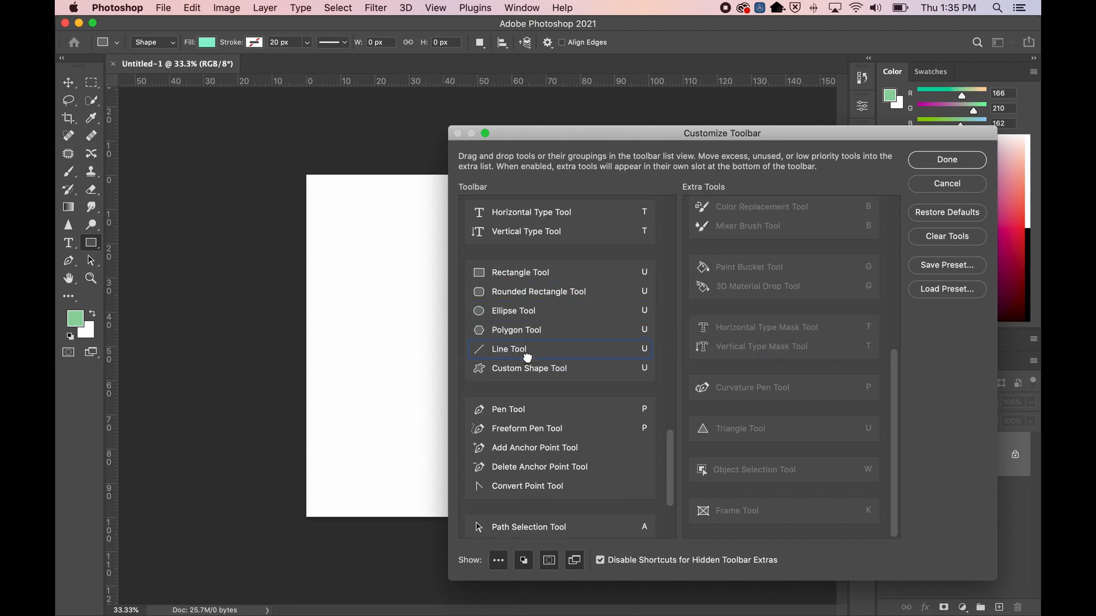
left_click_drag(506, 353, 503, 268)
left_click(501, 273)
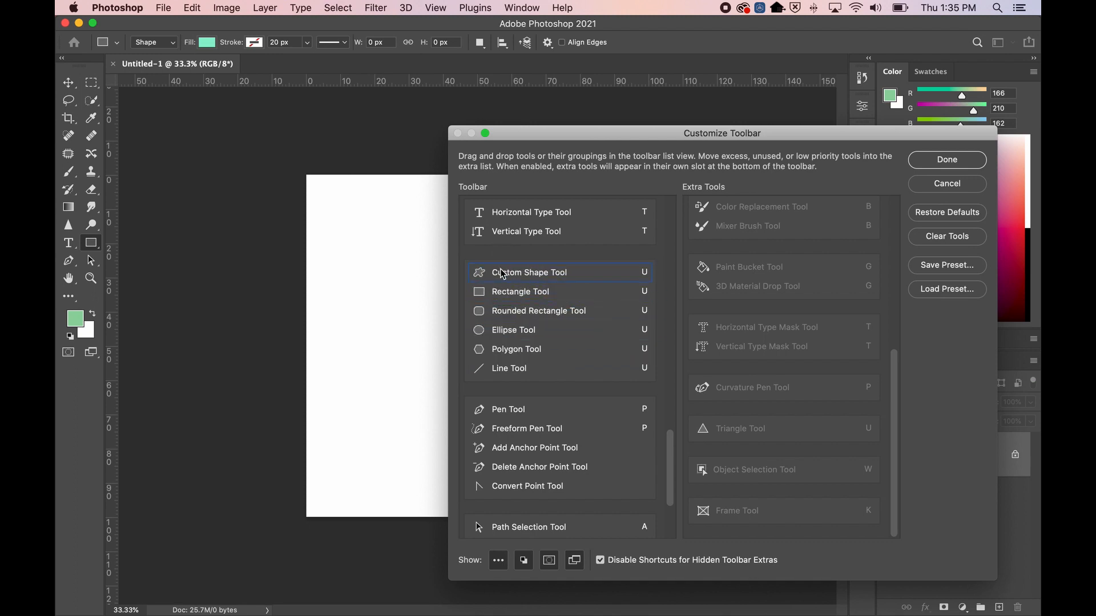
left_click_drag(502, 274, 531, 351)
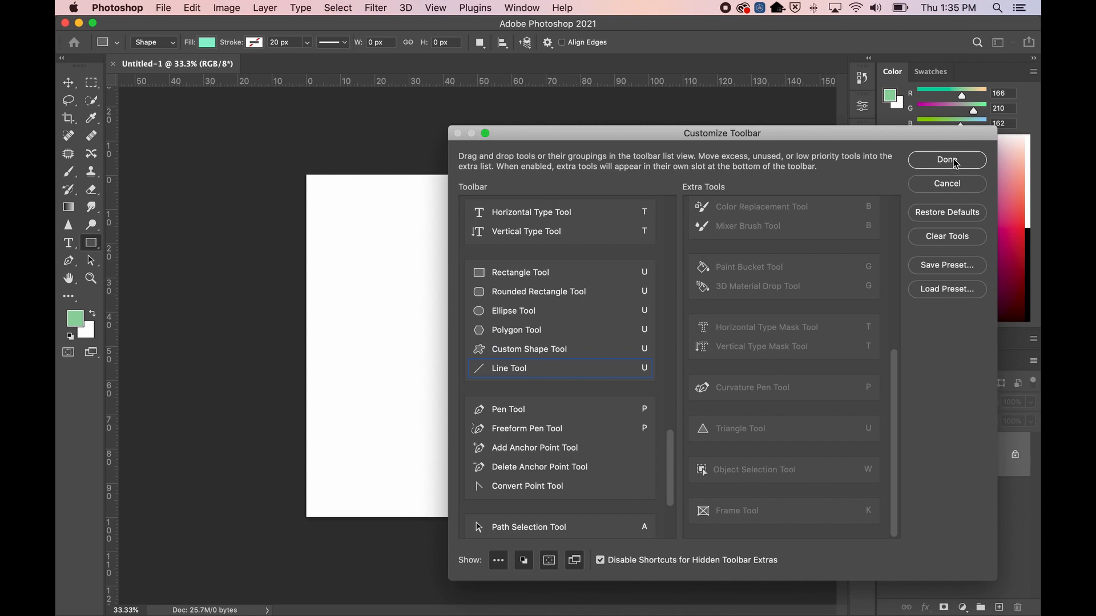
left_click(920, 159)
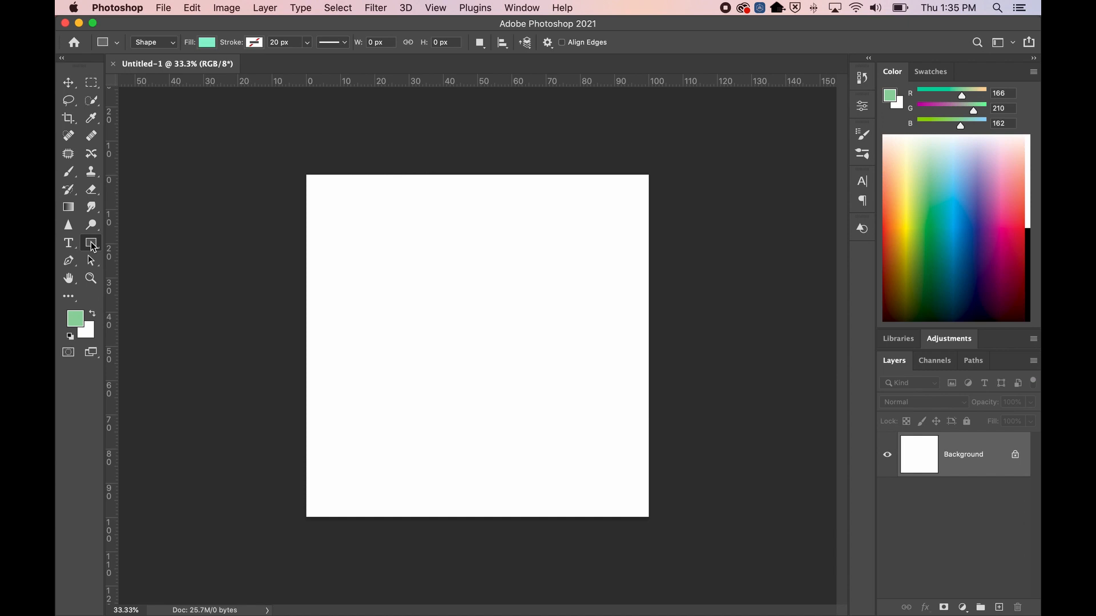
Select the Polygon Tool, show the grid with Cmd+', and draw then undo a six-point star
left_click(63, 59)
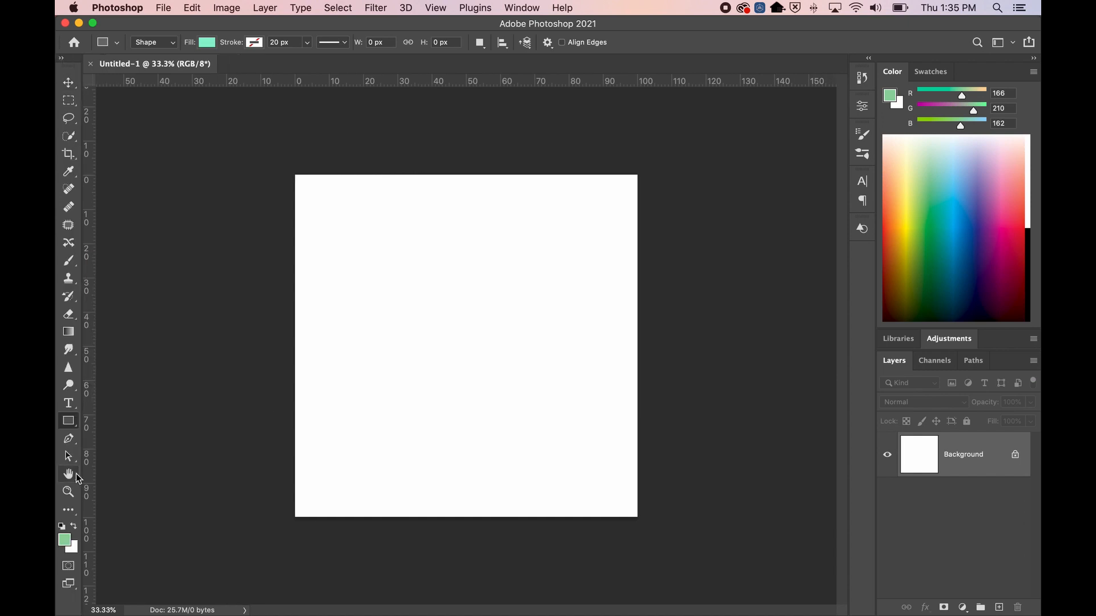
right_click(69, 428)
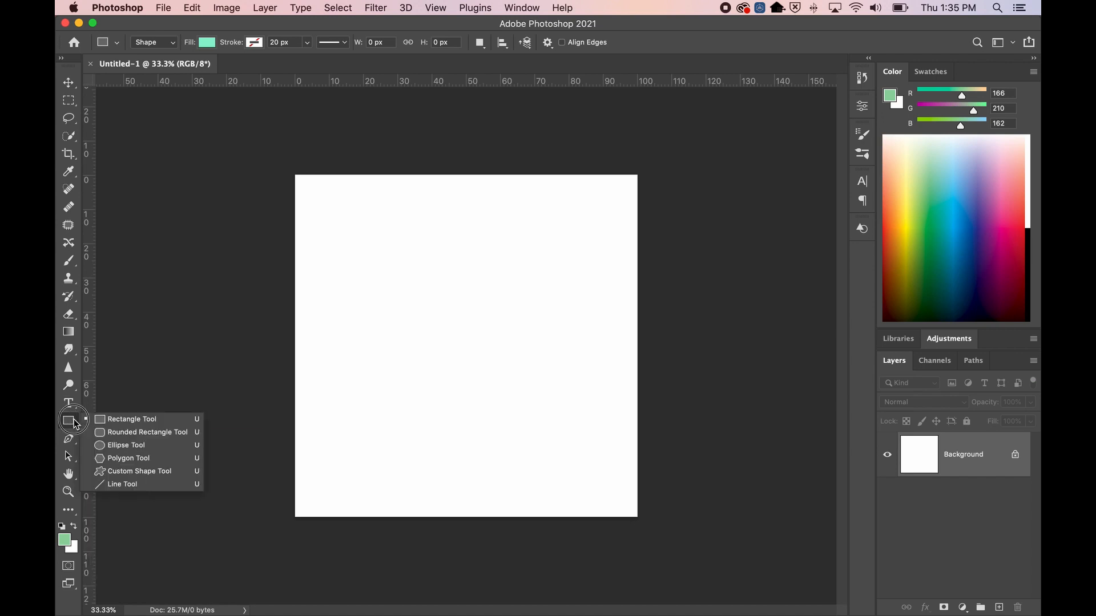
left_click(119, 459)
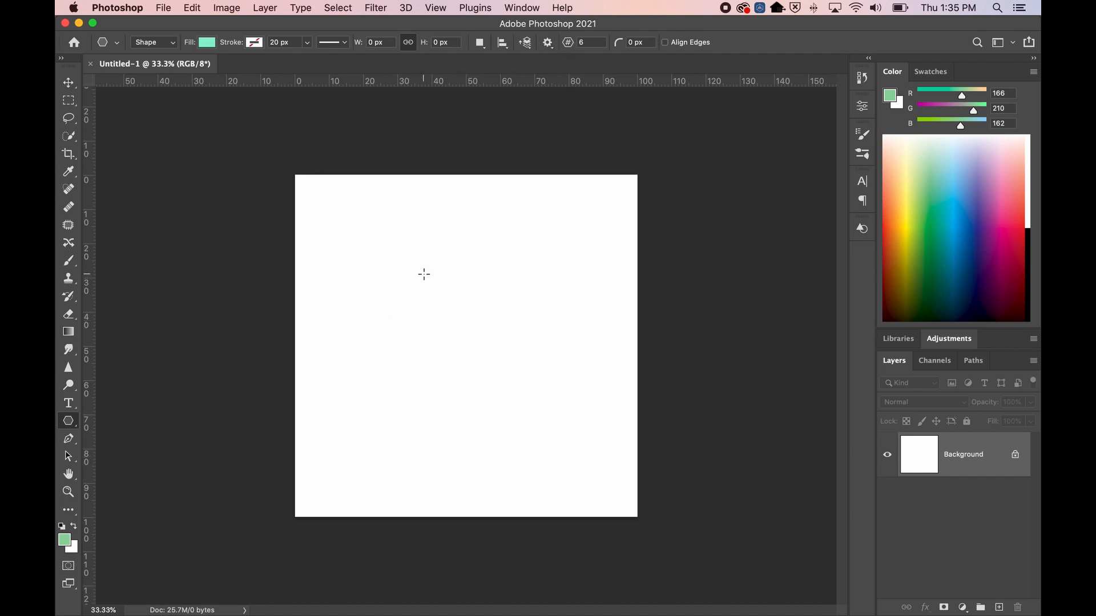
key("super+apostrophe")
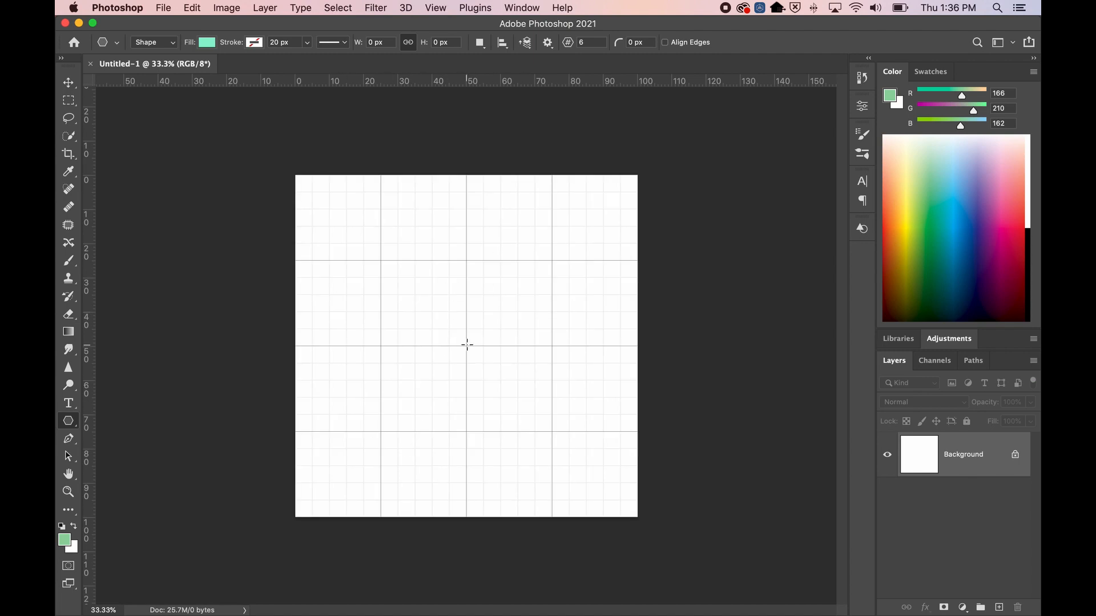
left_click_drag(466, 346, 586, 475)
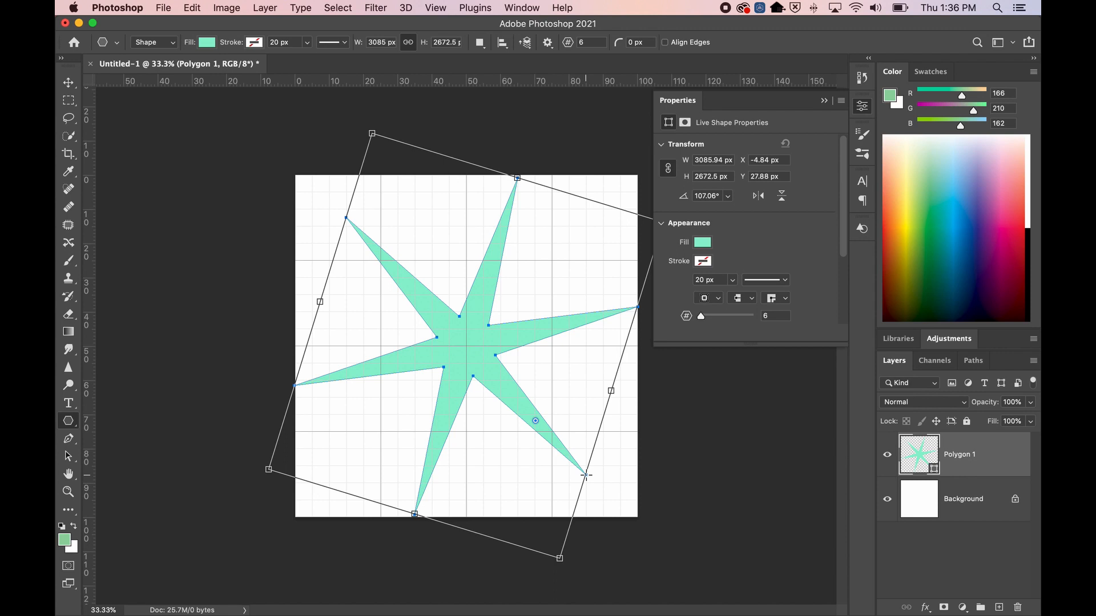
key("super+z")
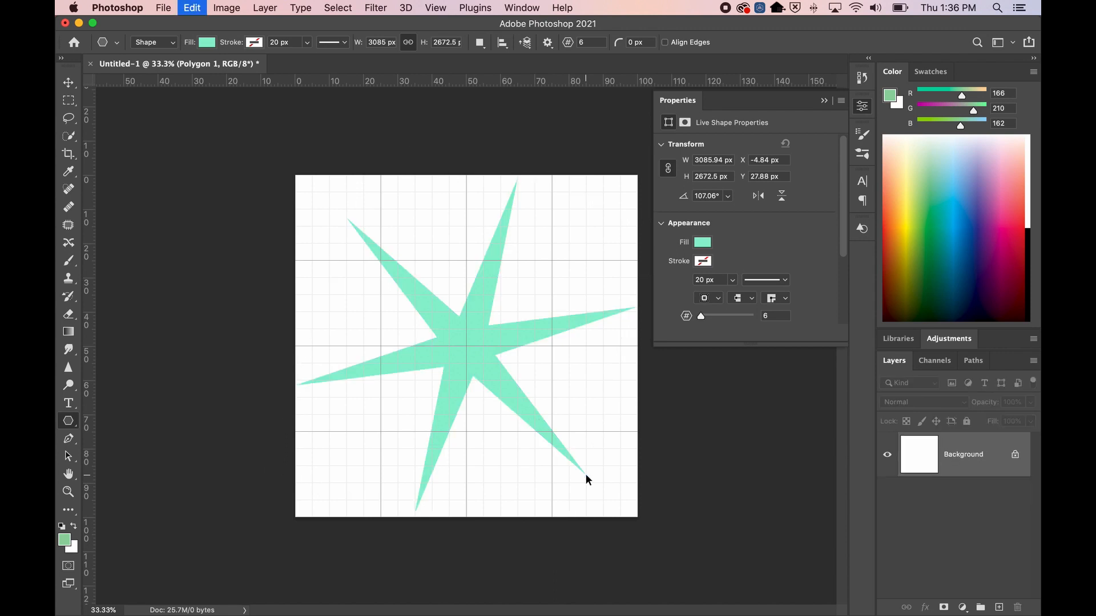
left_click(821, 101)
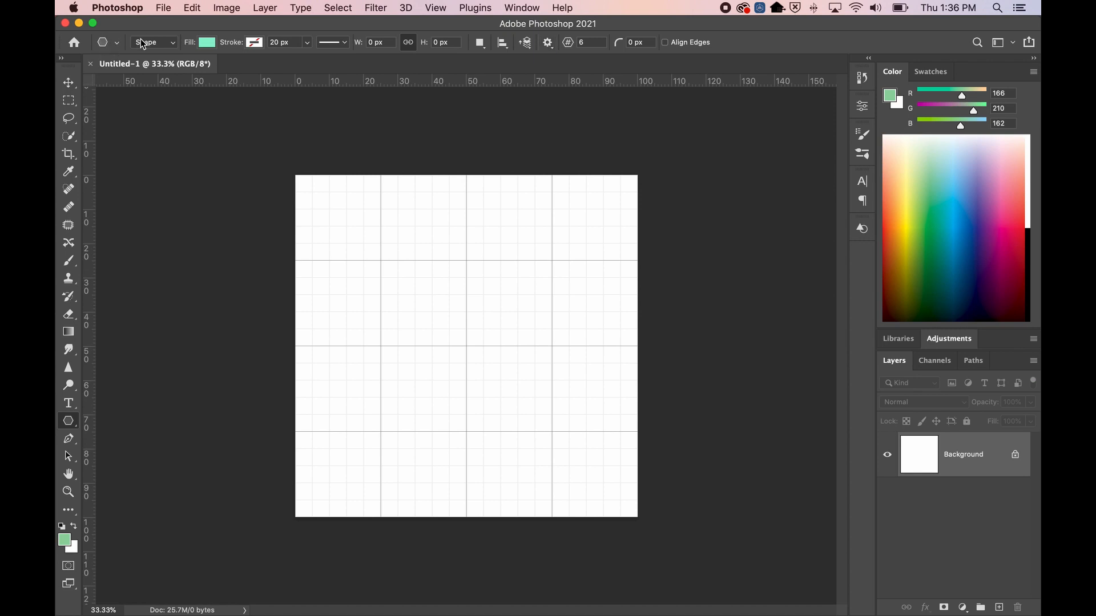
Set the polygon Star Ratio to 100% in the path options
left_click(548, 44)
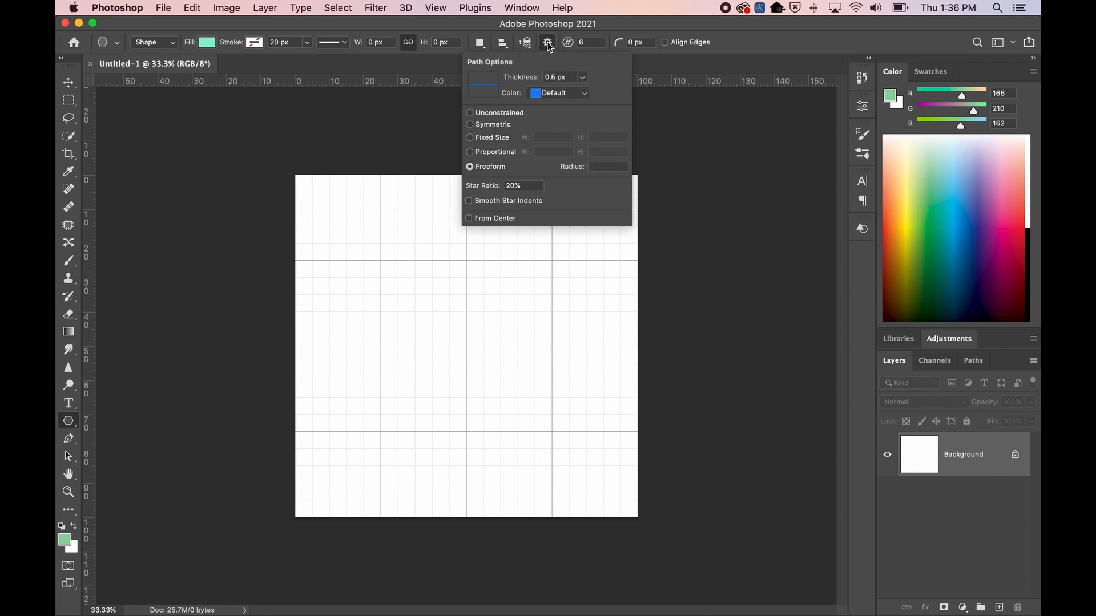
left_click_drag(524, 186, 479, 186)
type("100")
key("Tab")
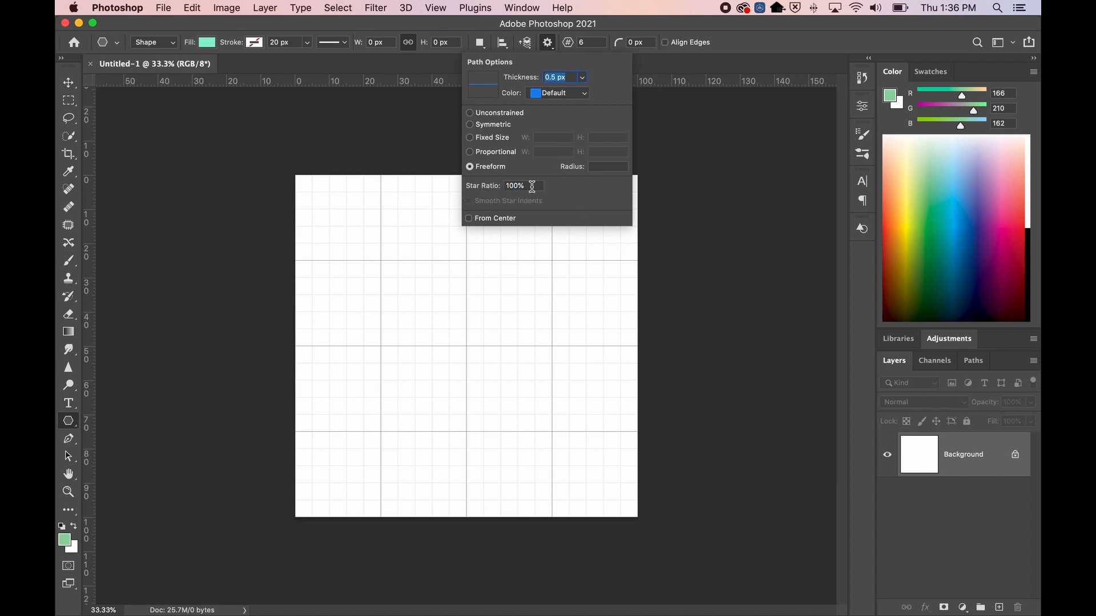
left_click_drag(530, 185, 478, 189)
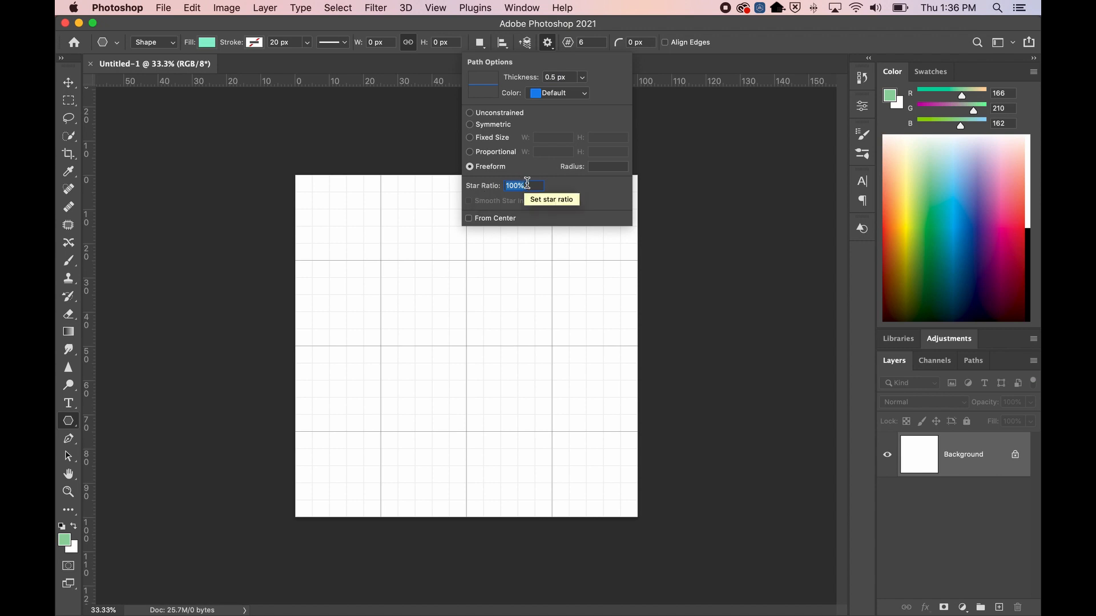
Drag out a mint hexagon with a 20 px stroke from the canvas centre as Polygon 1
left_click_drag(467, 346, 567, 445)
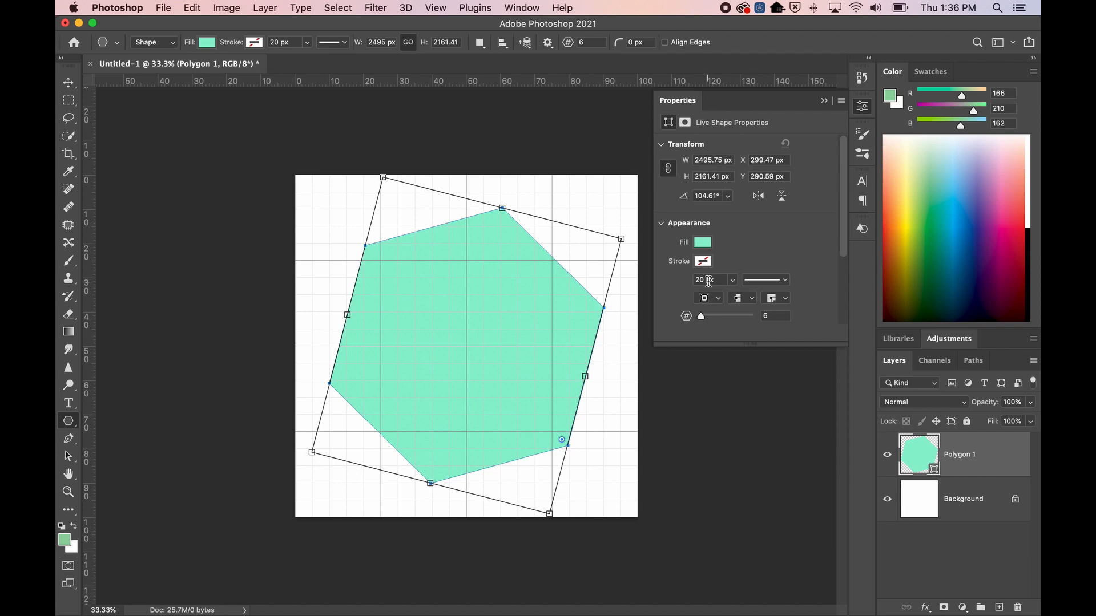
left_click(553, 43)
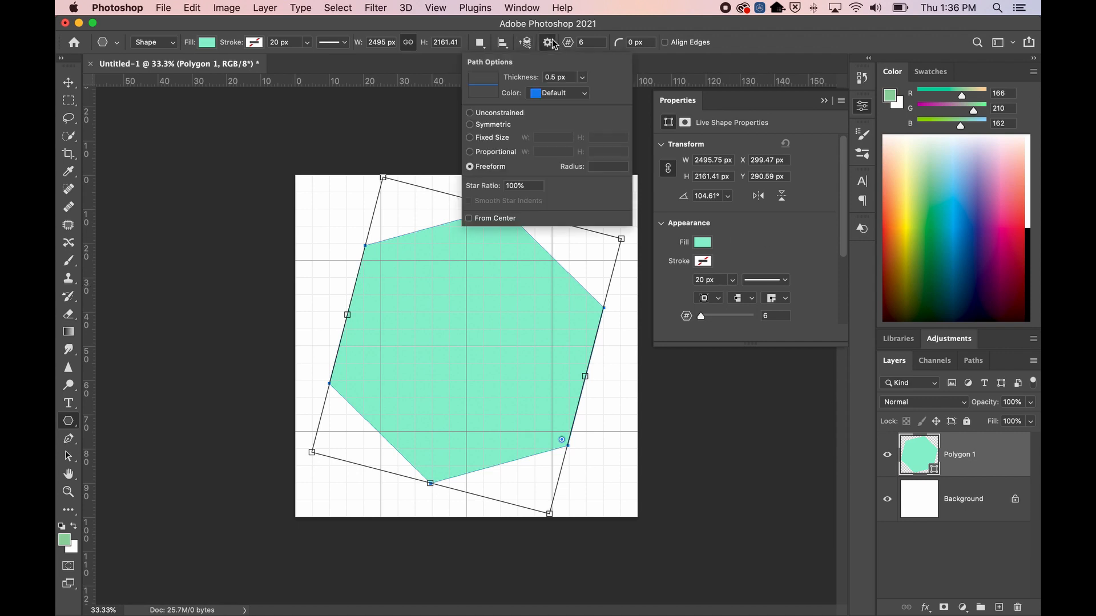
left_click(548, 45)
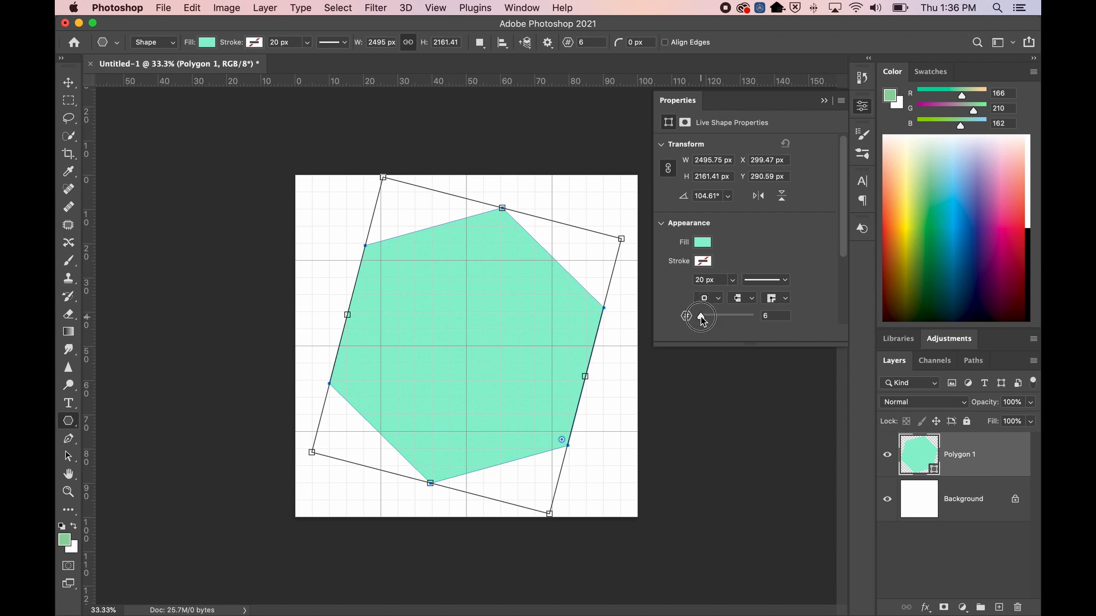
Raise the hexagon's sides toward 77 and zoom in on its near-circular top edge
left_click_drag(701, 317, 741, 318)
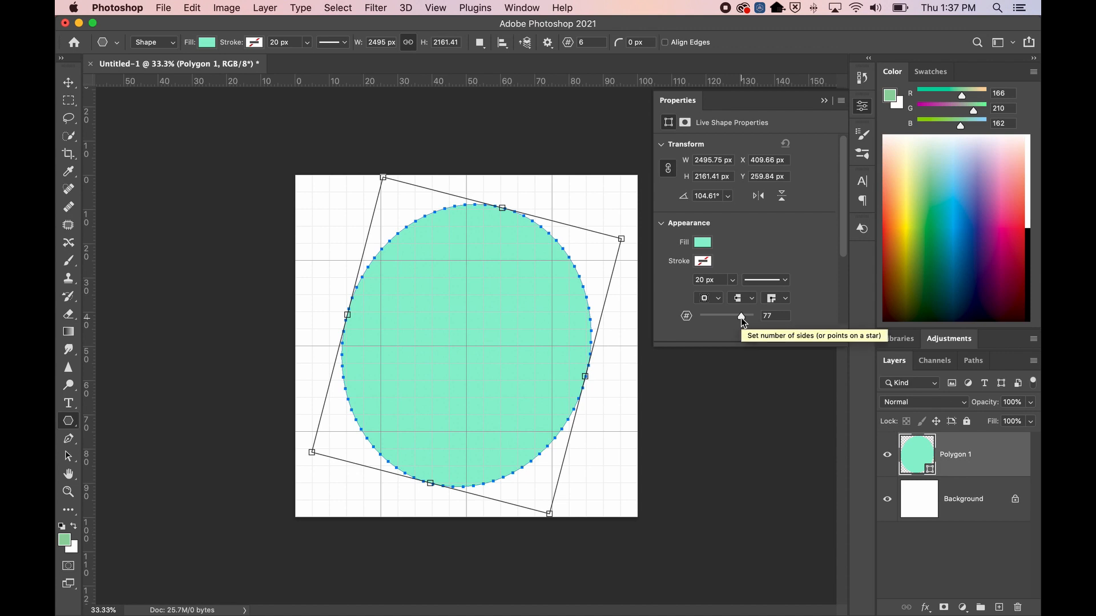
left_click(970, 501)
key("z")
left_click_drag(504, 213, 504, 214)
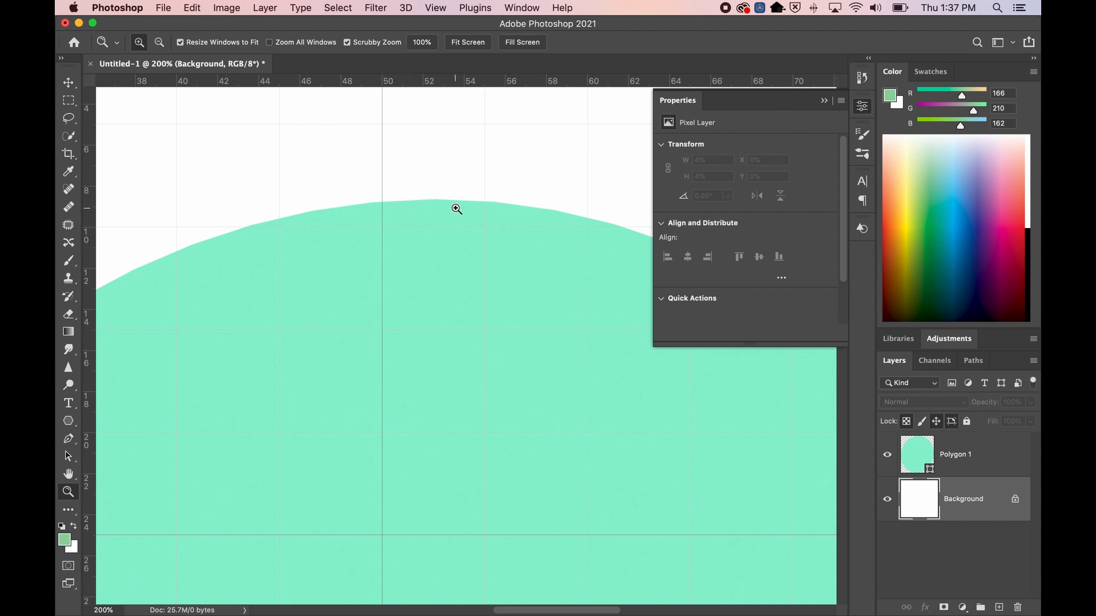
Reduce Polygon 1 from 11 down to 3 sides, turning it into a triangle
left_click(906, 443)
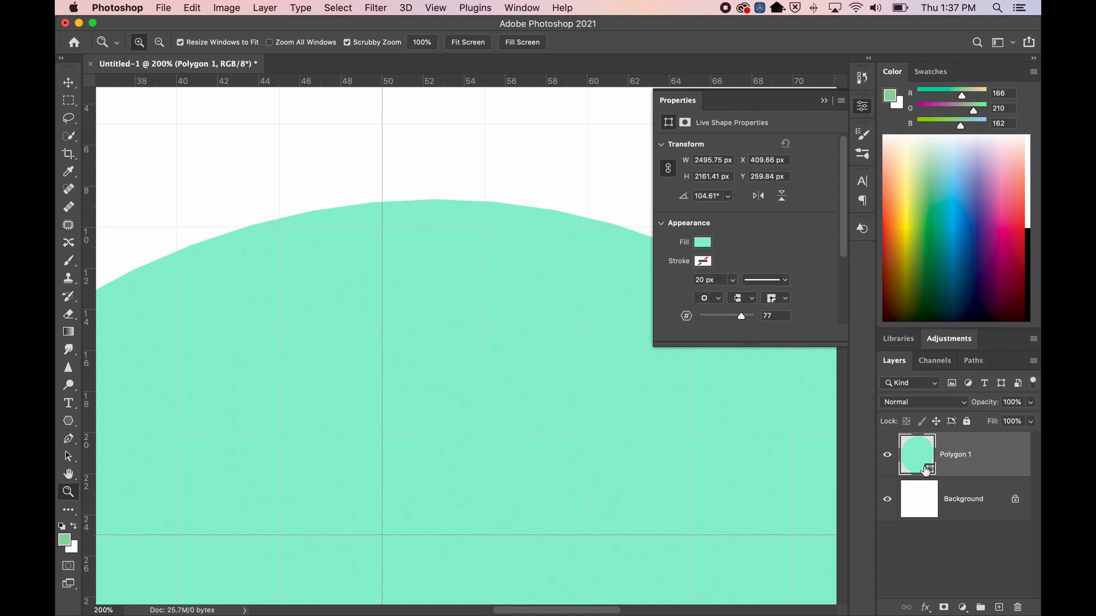
left_click_drag(740, 312, 698, 317)
key("super+plus")
scroll(380, 415, "up", 3)
scroll(380, 415, "down", 10)
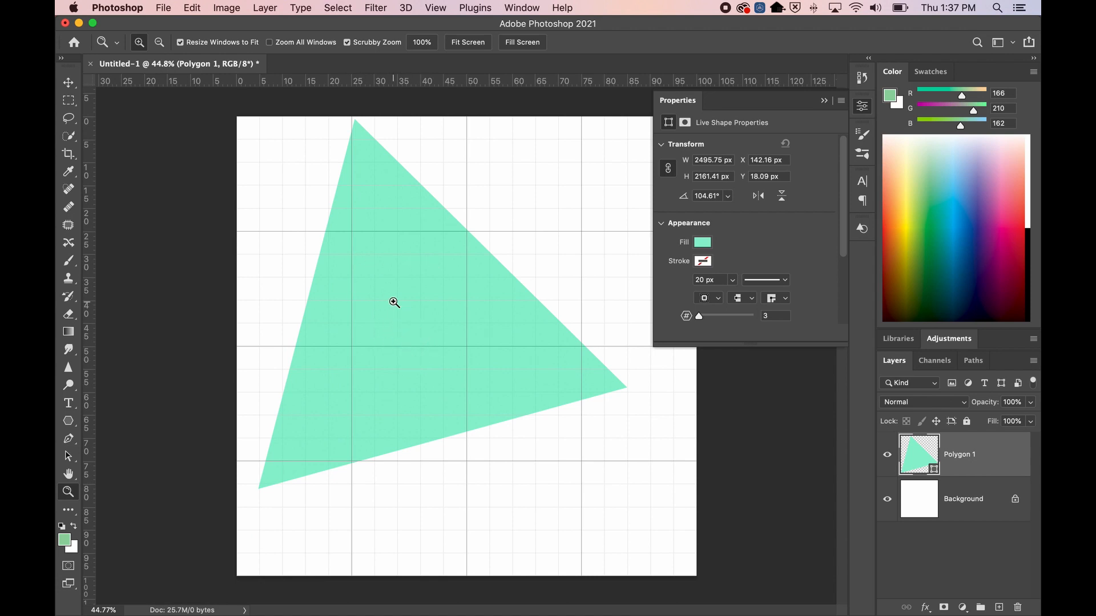
key("m")
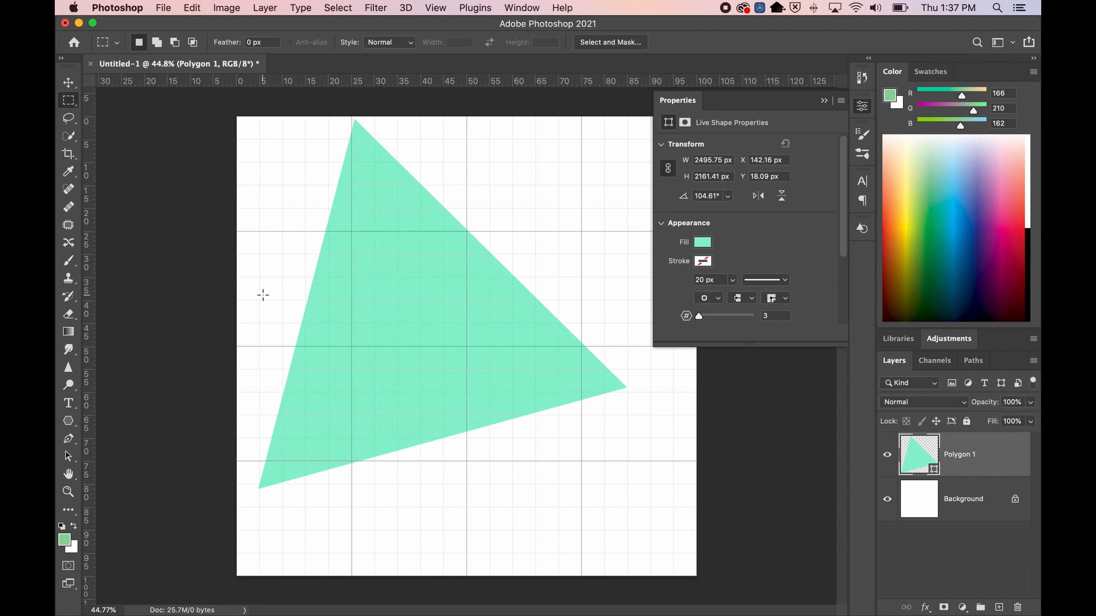
Move the triangle right and down with the Move tool and close the Properties panel
key("v")
left_click_drag(371, 307, 429, 335)
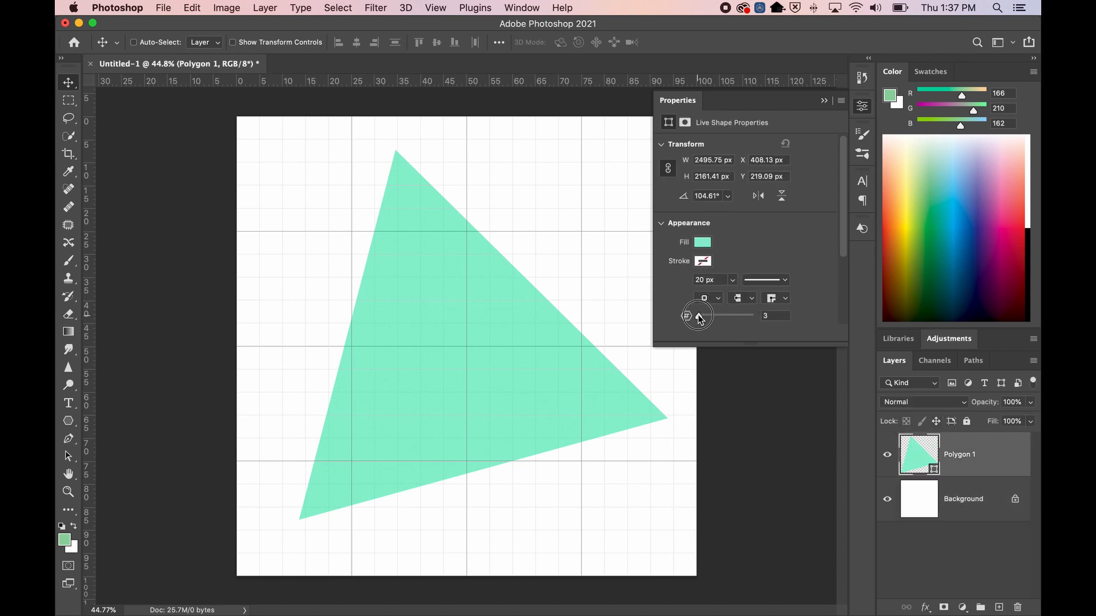
left_click_drag(701, 315, 701, 320)
left_click(824, 101)
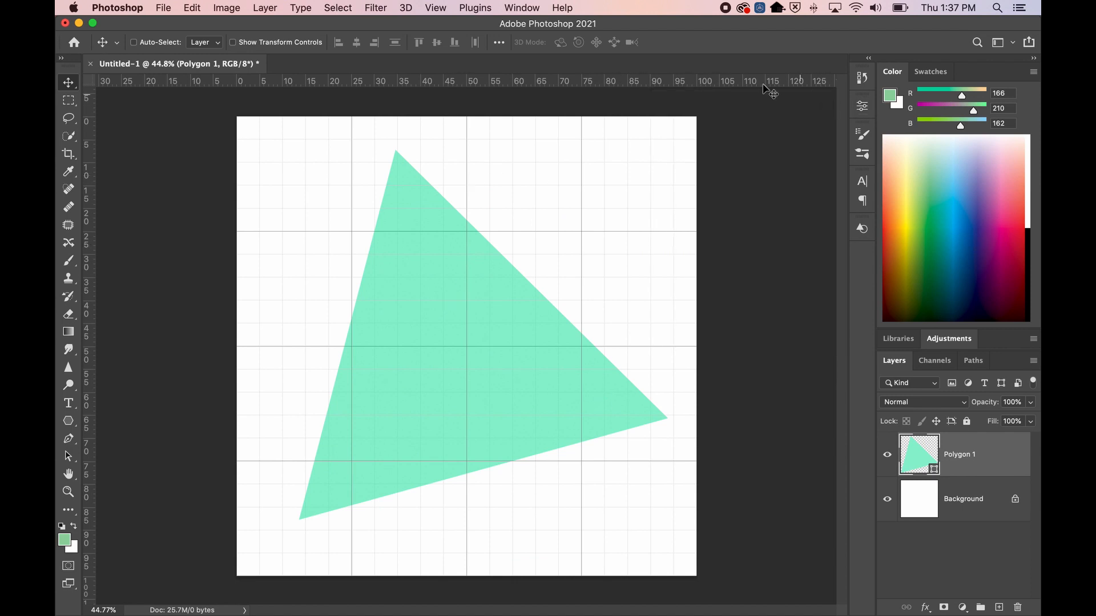
left_click(69, 421)
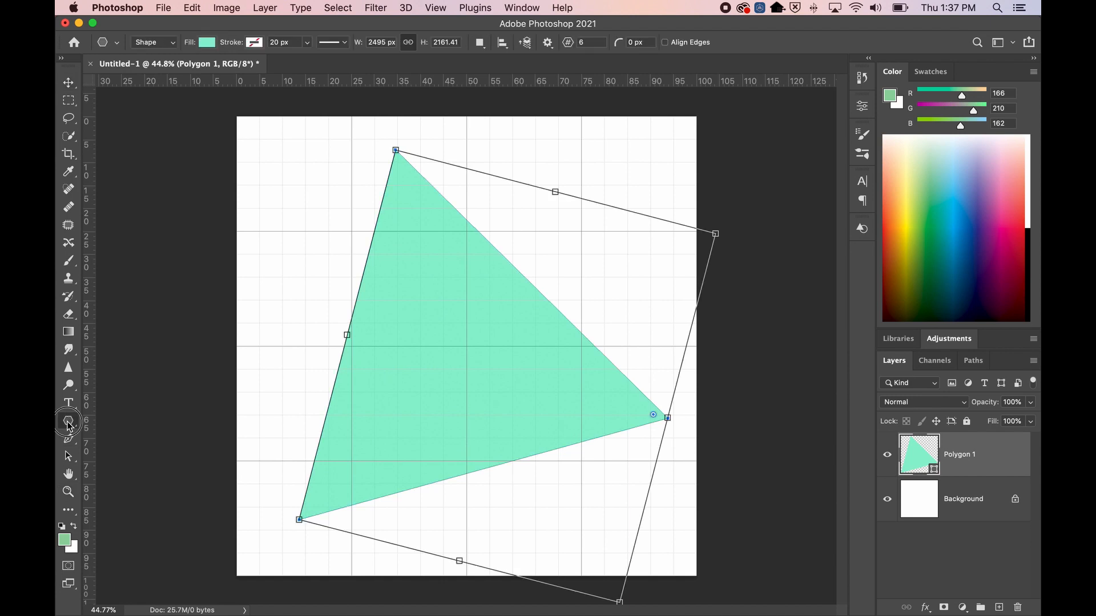
Set Star Ratio to 20% and drag a six-point star outward from the canvas centre
left_click(547, 42)
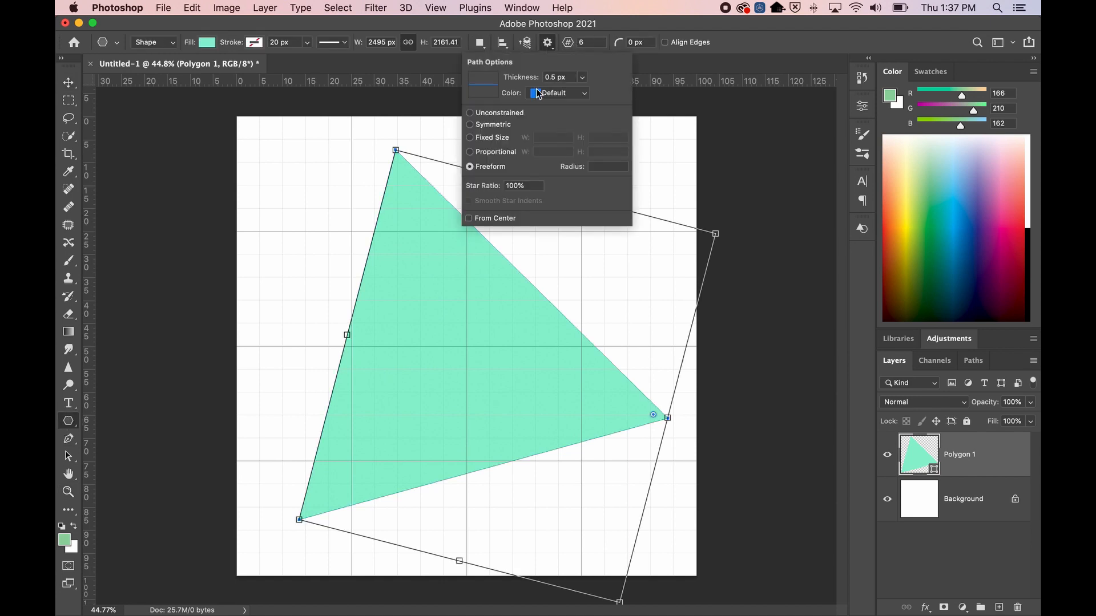
left_click(503, 184)
type("20")
key("Tab")
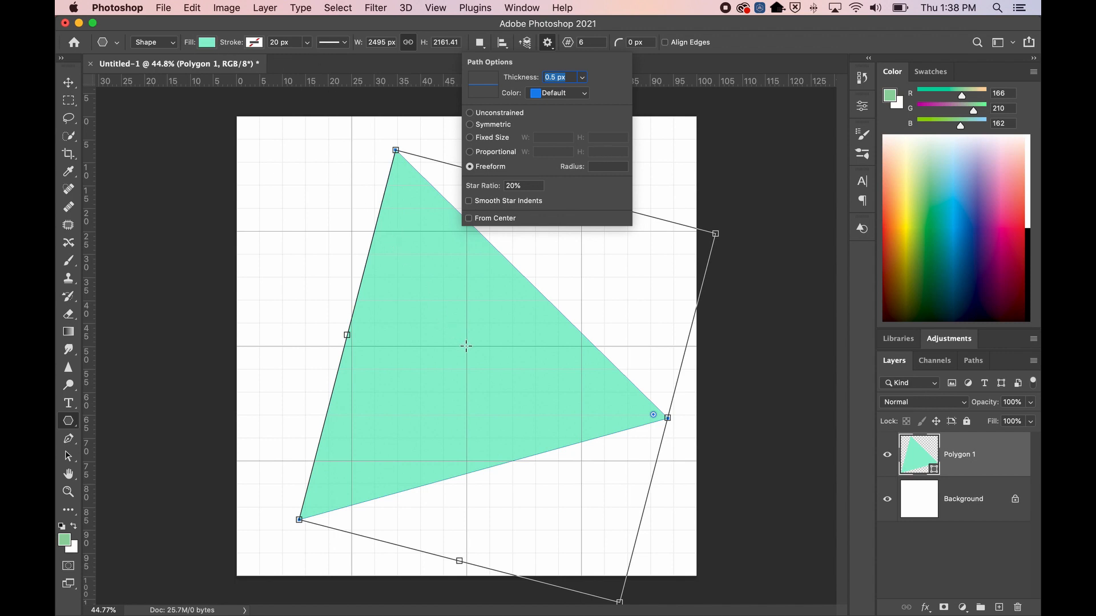
left_click_drag(467, 346, 626, 512)
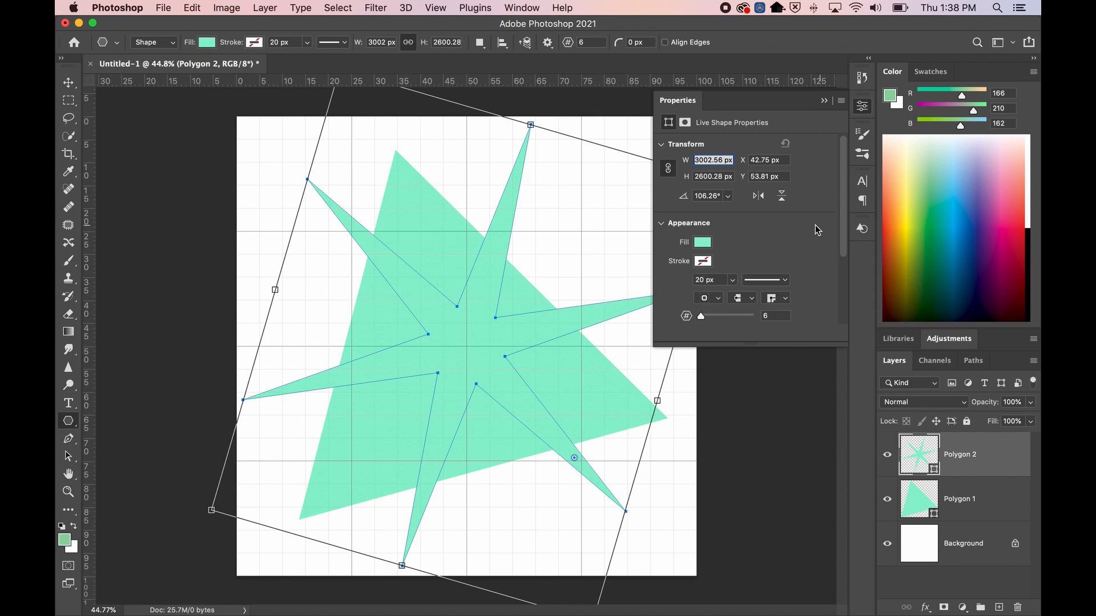
Give the star a solid light purple fill using the Color Picker
left_click(698, 245)
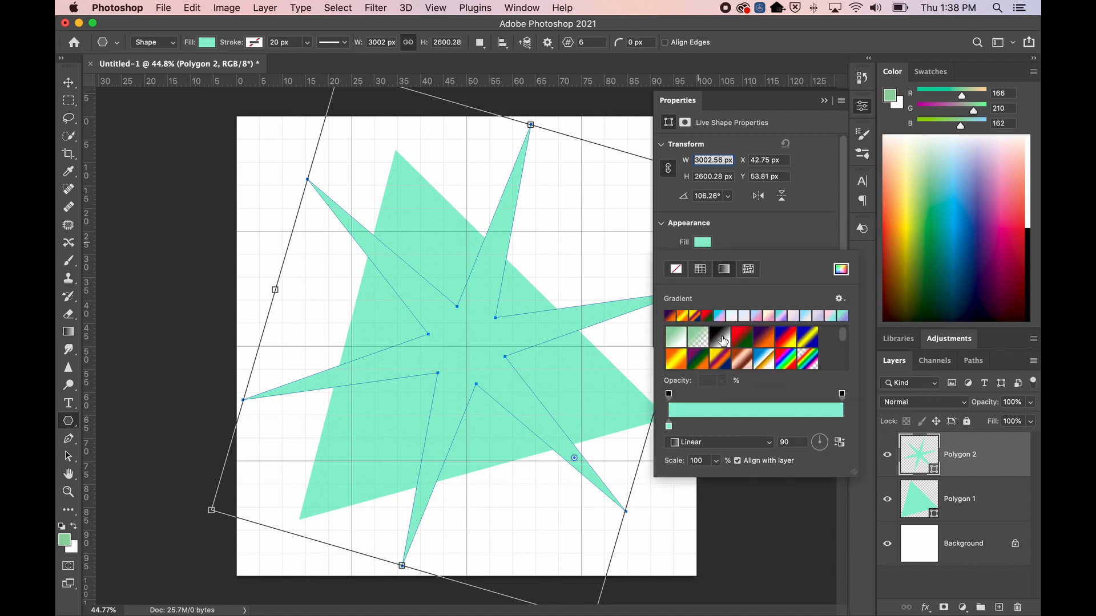
left_click(700, 267)
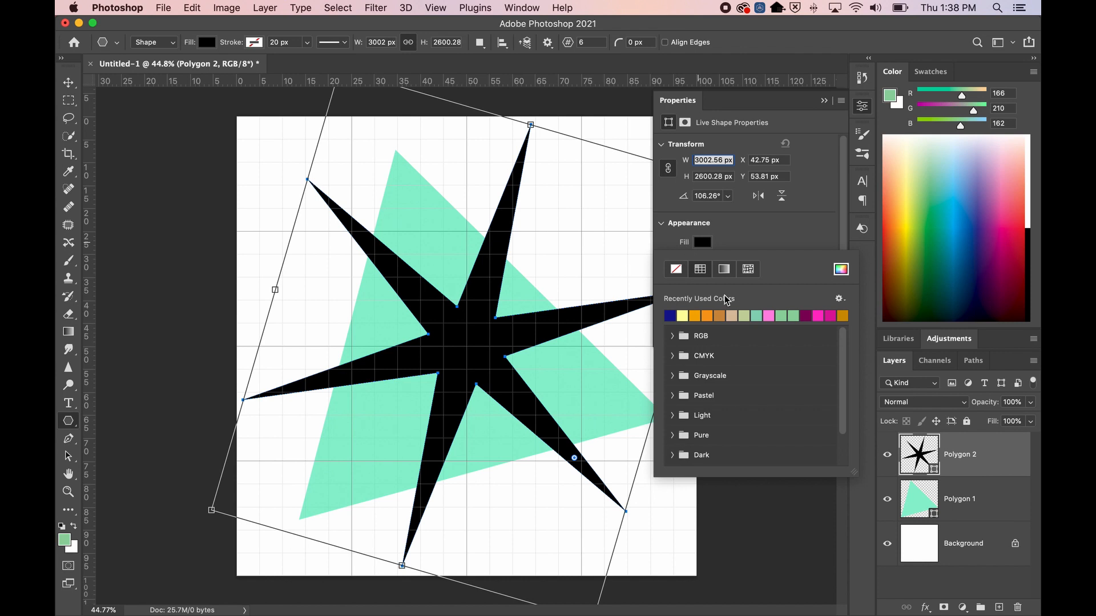
left_click(850, 272)
left_click_drag(583, 158, 496, 153)
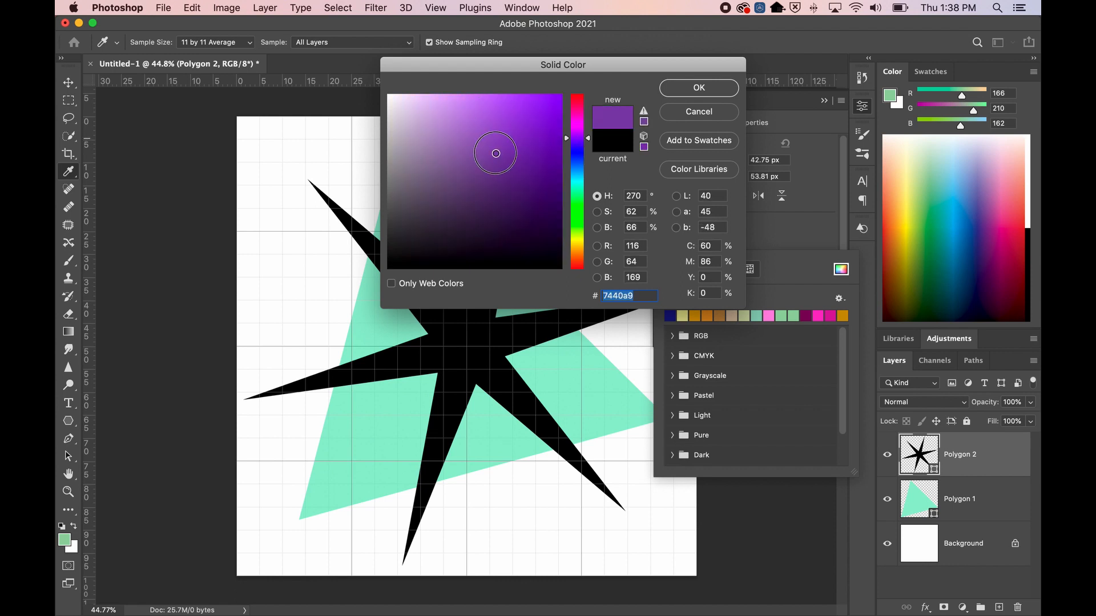
left_click(451, 105)
left_click(697, 89)
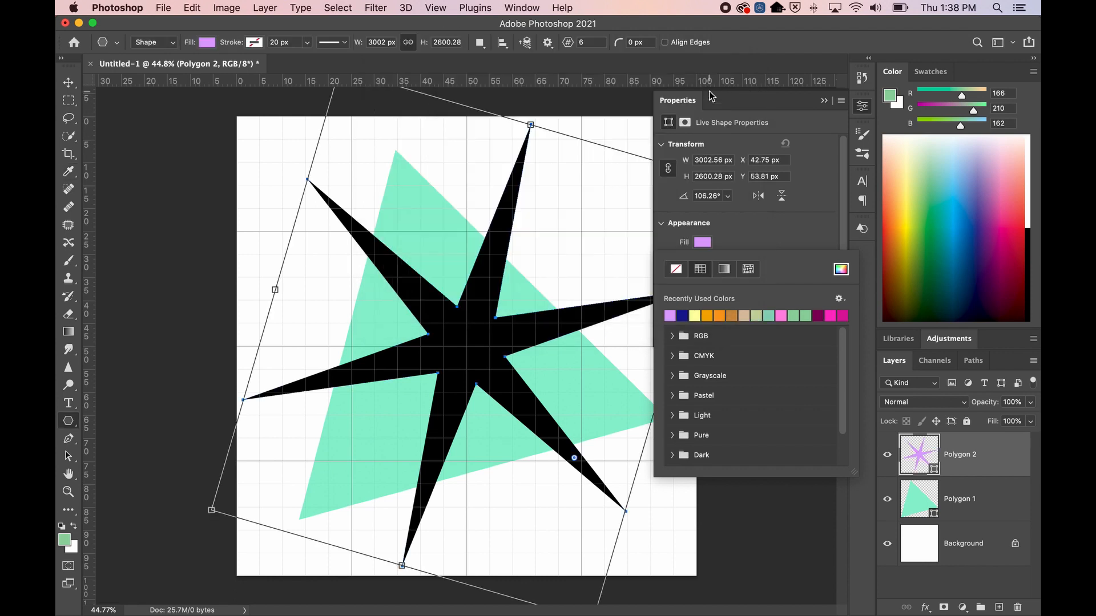
left_click(823, 101)
left_click(823, 101)
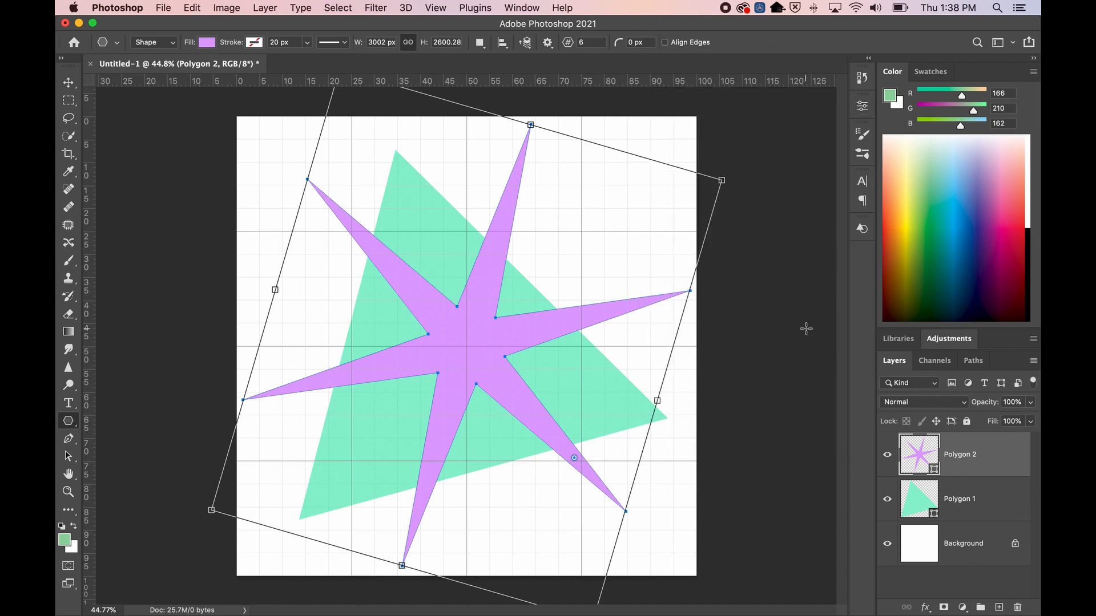
Hide the canvas grid with Cmd+' and reselect the Polygon 2 layer
left_click(955, 545)
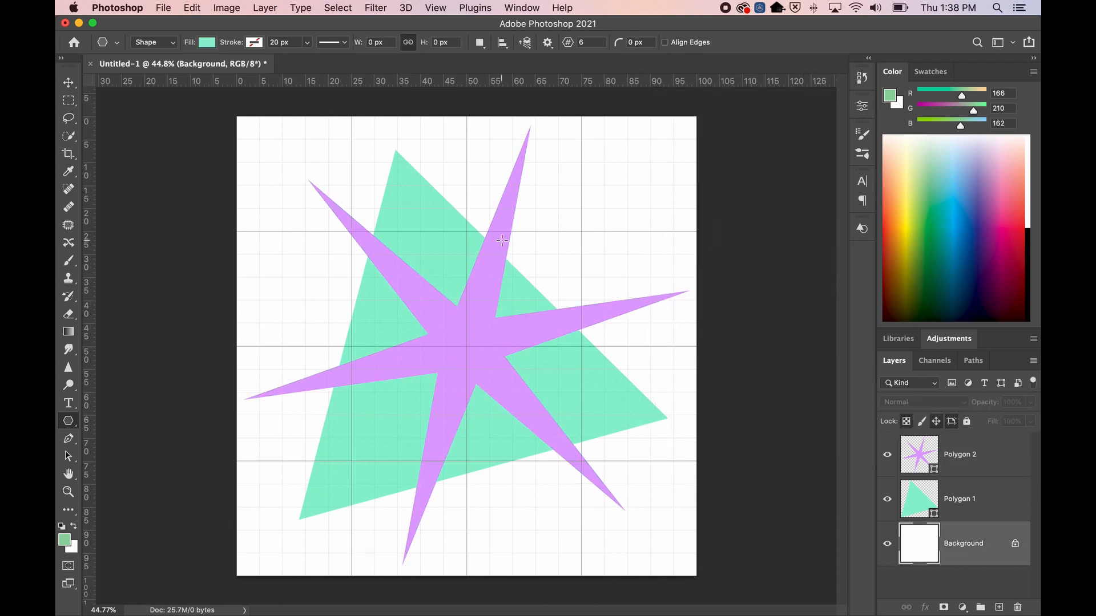
key("super+apostrophe")
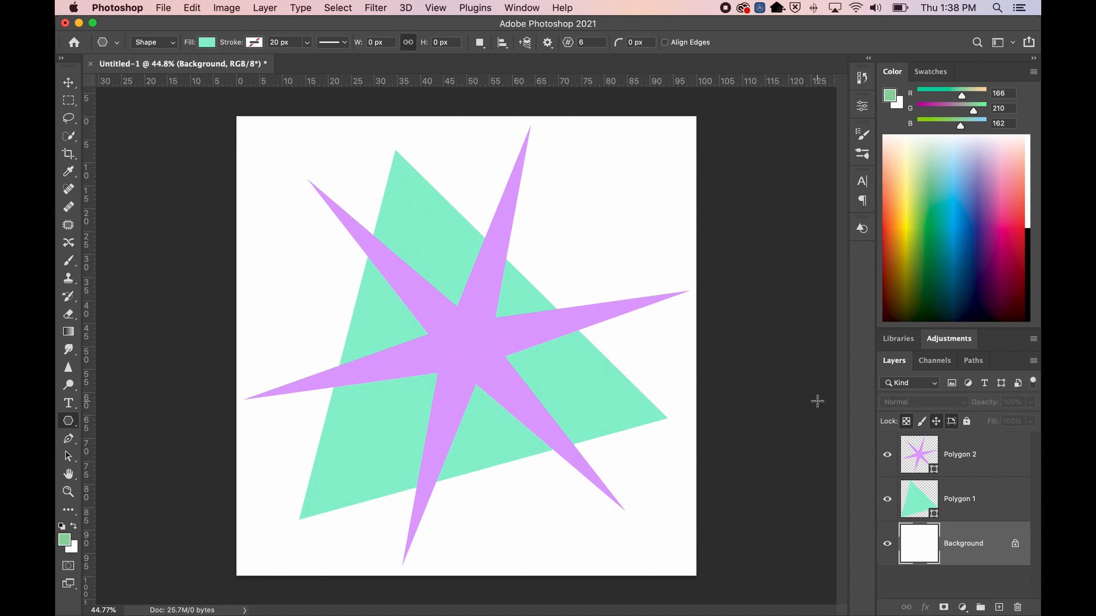
left_click(966, 444)
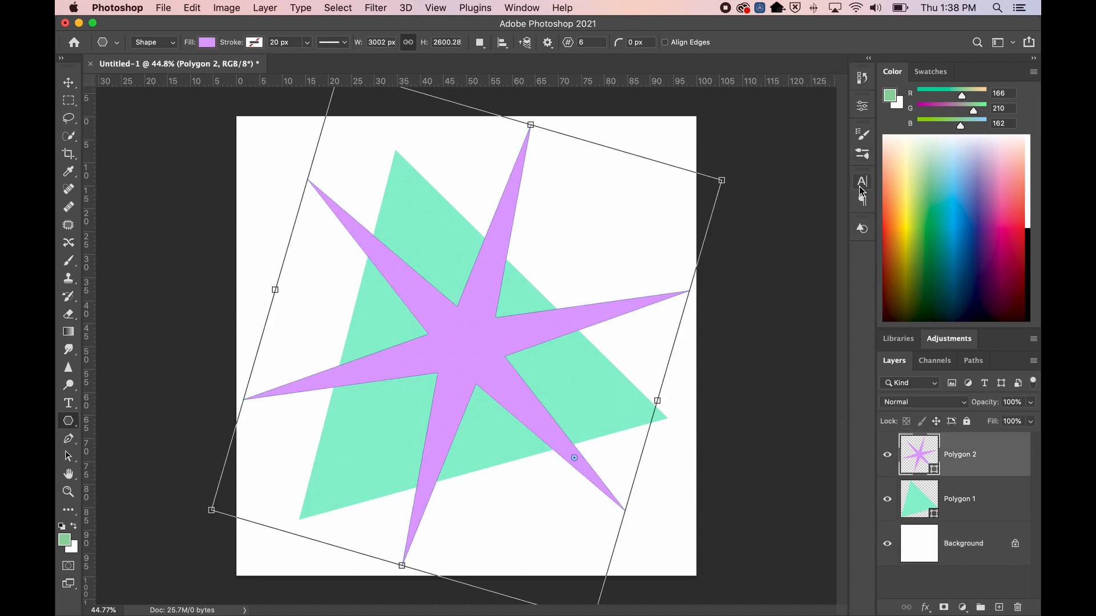
Raise the lilac star from six to 8 points in Properties, undoing a stray trial polygon
left_click(863, 107)
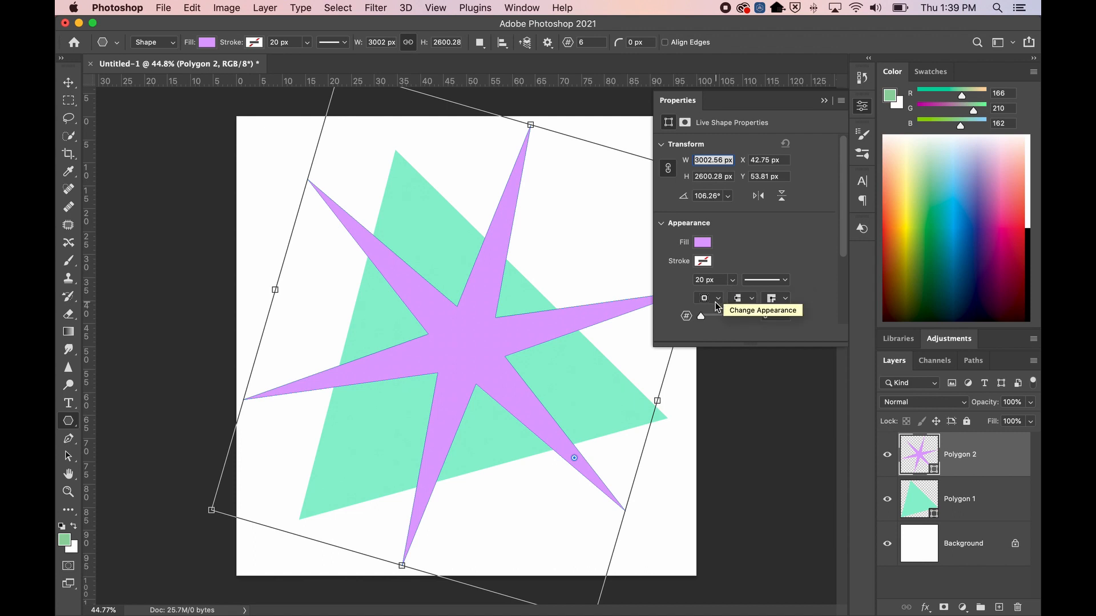
mouse_move(701, 316)
left_mouse_down()
mouse_move(738, 315)
mouse_move(703, 317)
left_mouse_up()
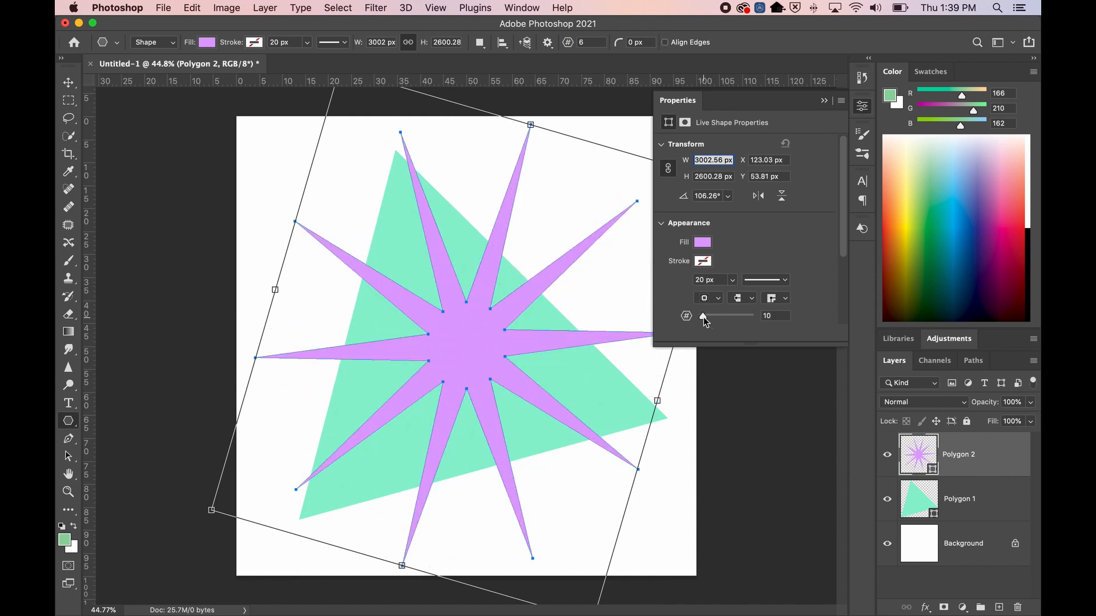
left_click_drag(703, 317, 700, 317)
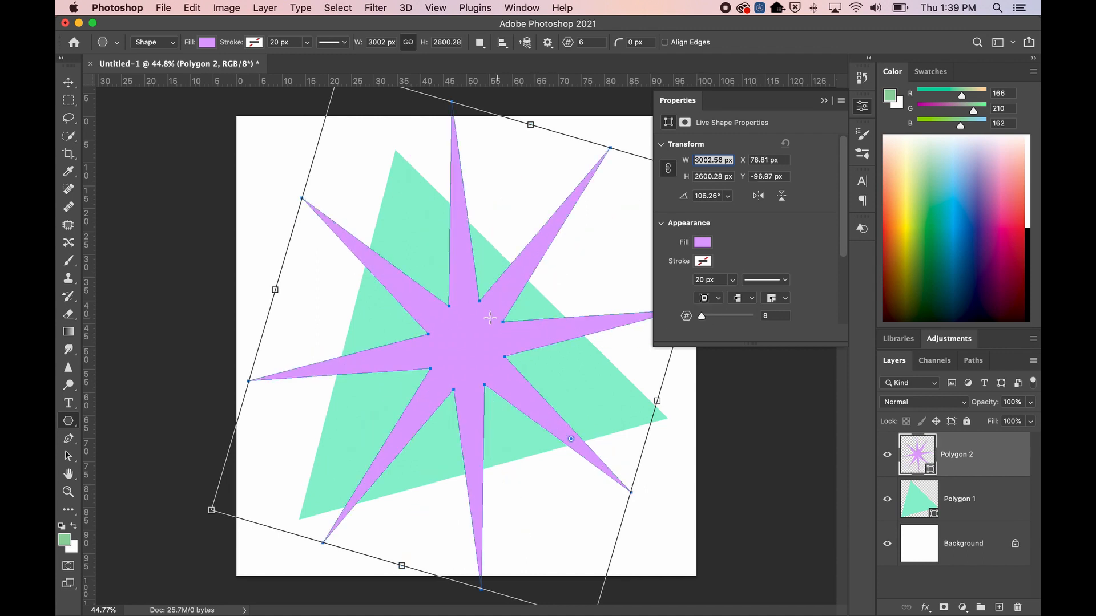
left_click_drag(479, 301, 478, 314)
key("super+z")
left_click(823, 101)
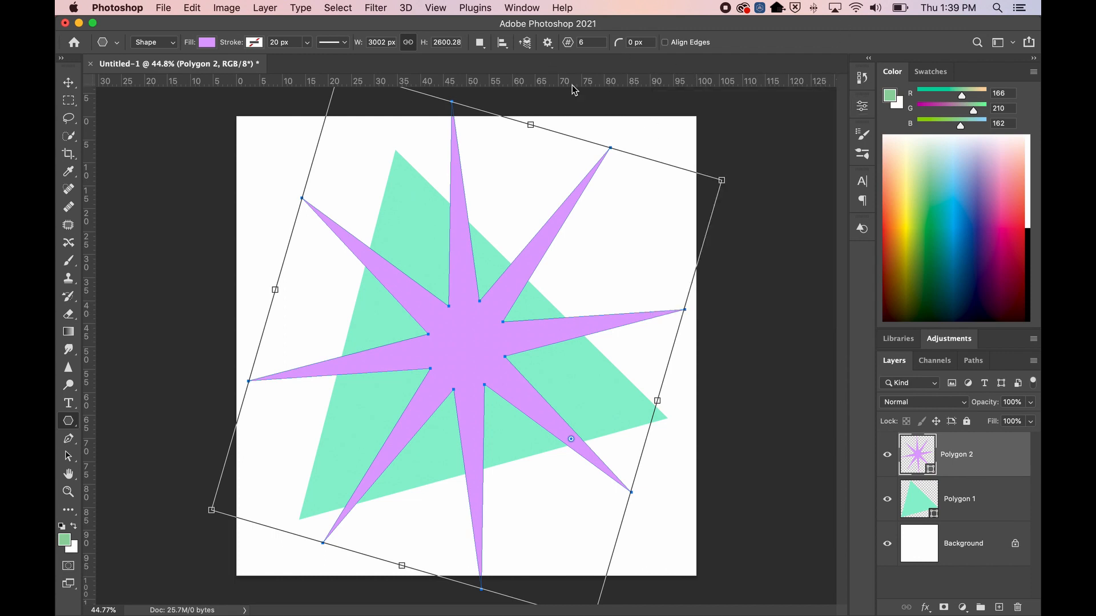
Set the star ratio to 8% in the polygon path options
left_click(548, 43)
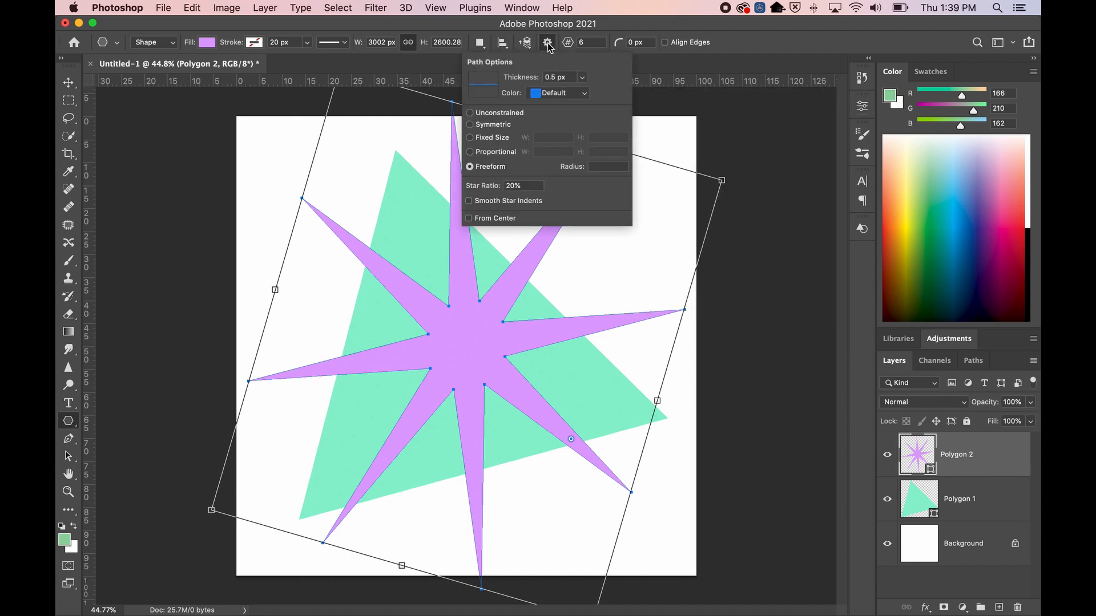
left_click_drag(531, 187, 448, 186)
type("8")
key("Tab")
left_click(547, 42)
Delete the purple star's Polygon 2 layer, show the grid, and draw a thin star from the centre
left_click(974, 505)
left_click(983, 469)
key("Delete")
key("super+apostrophe")
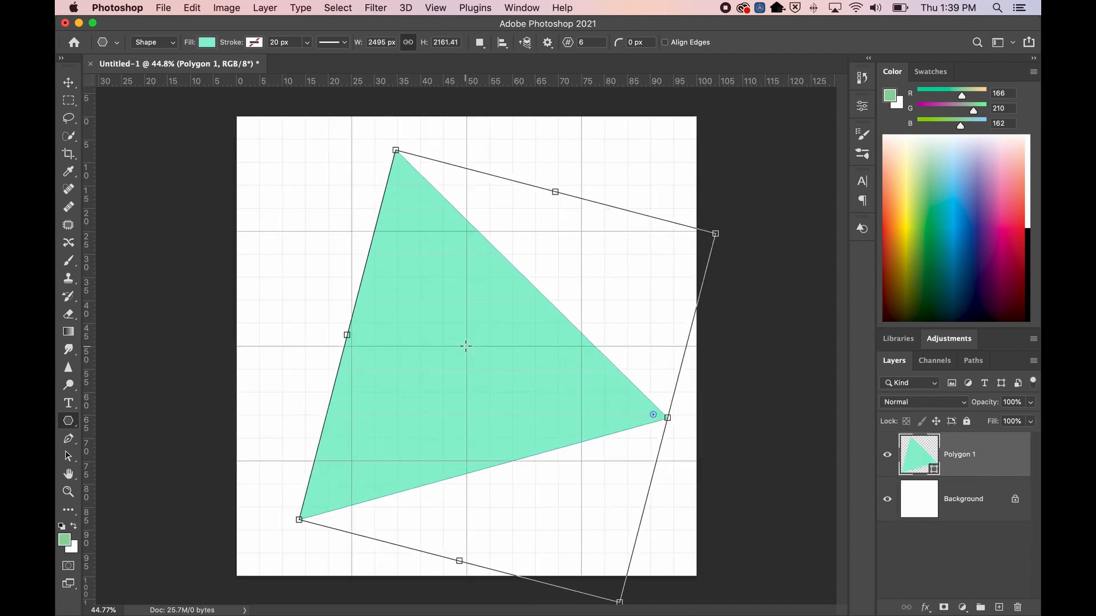
left_click_drag(466, 347, 649, 503)
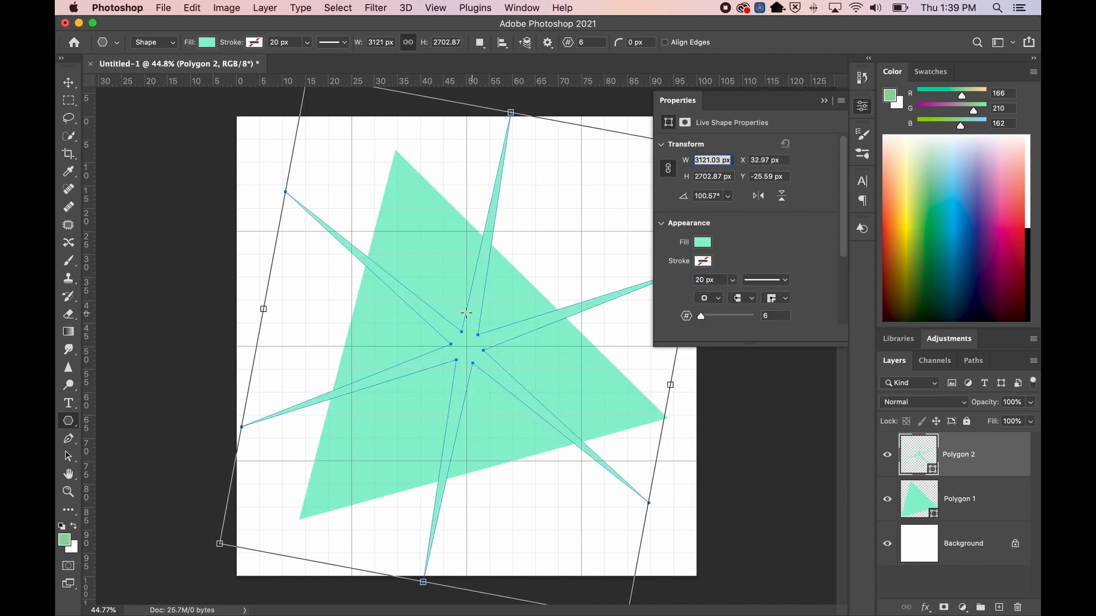
Fill the thin star with a light pink from the Color Picker
left_click(702, 243)
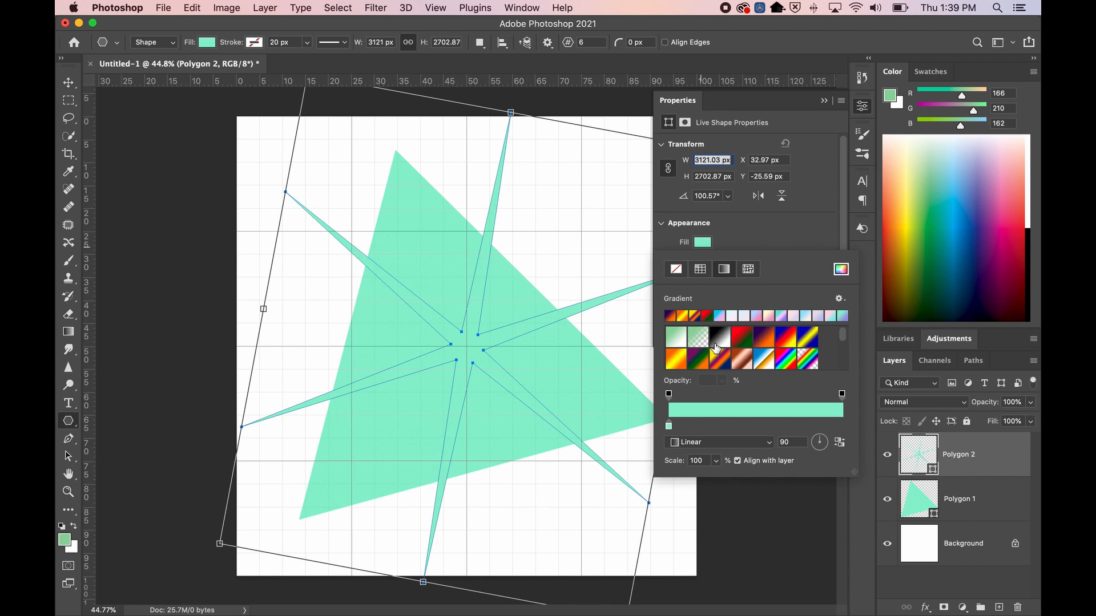
left_click(841, 270)
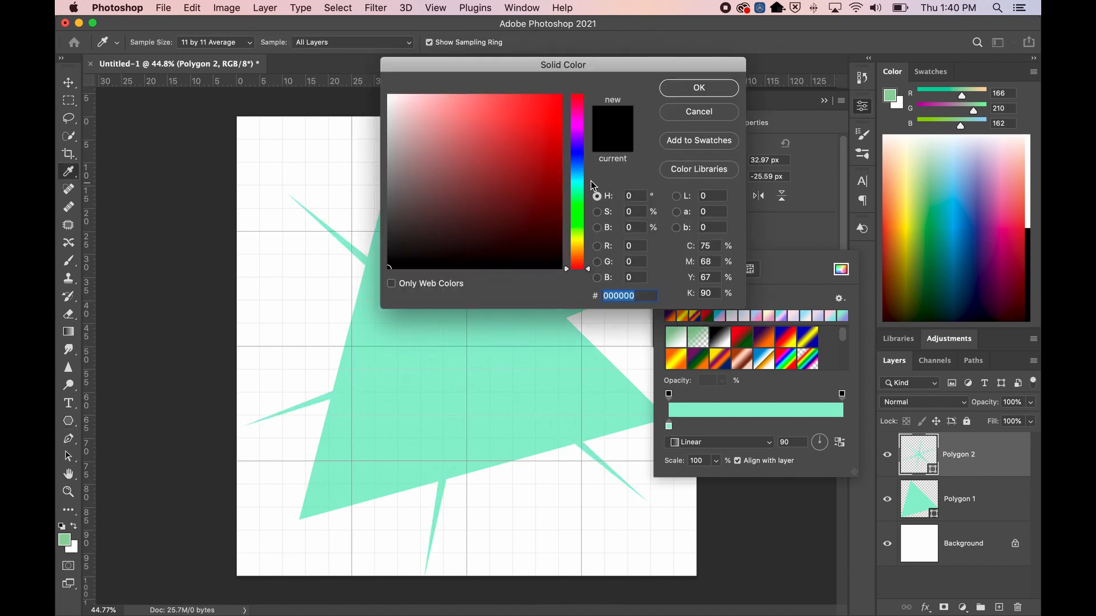
left_click(581, 130)
left_click_drag(547, 125, 451, 81)
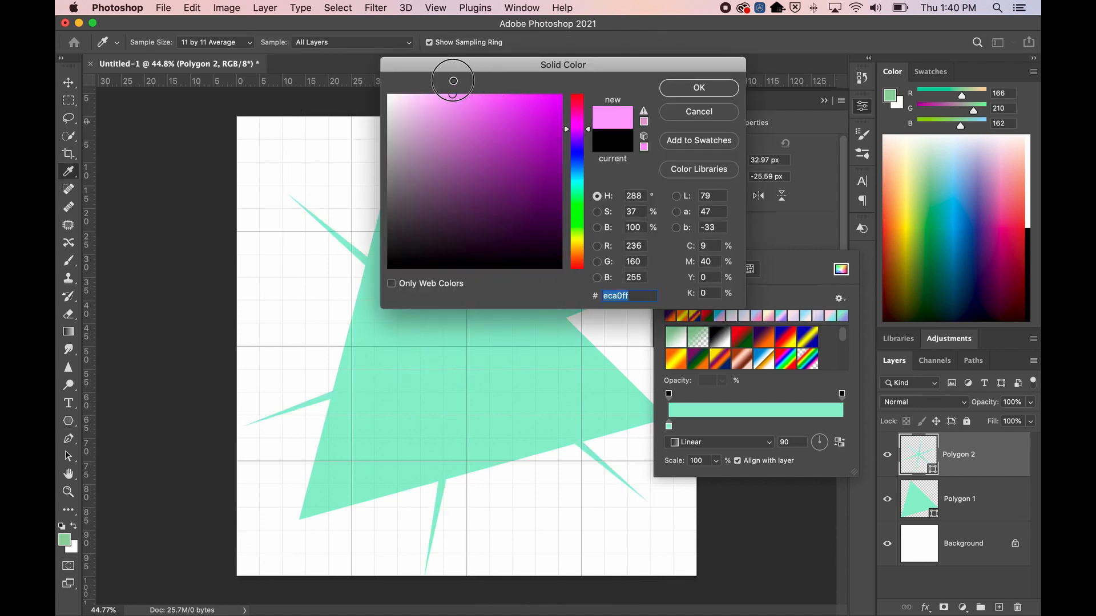
left_click(670, 91)
left_click(863, 110)
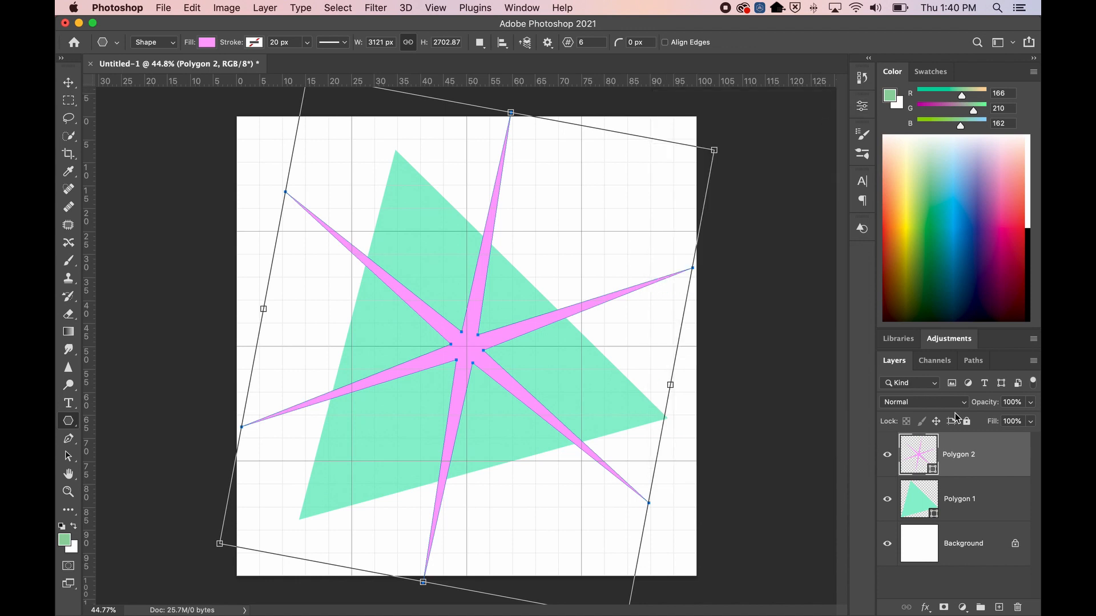
Turn on From Center in the path options and delete the pink star's Polygon 2 layer
left_click(991, 514)
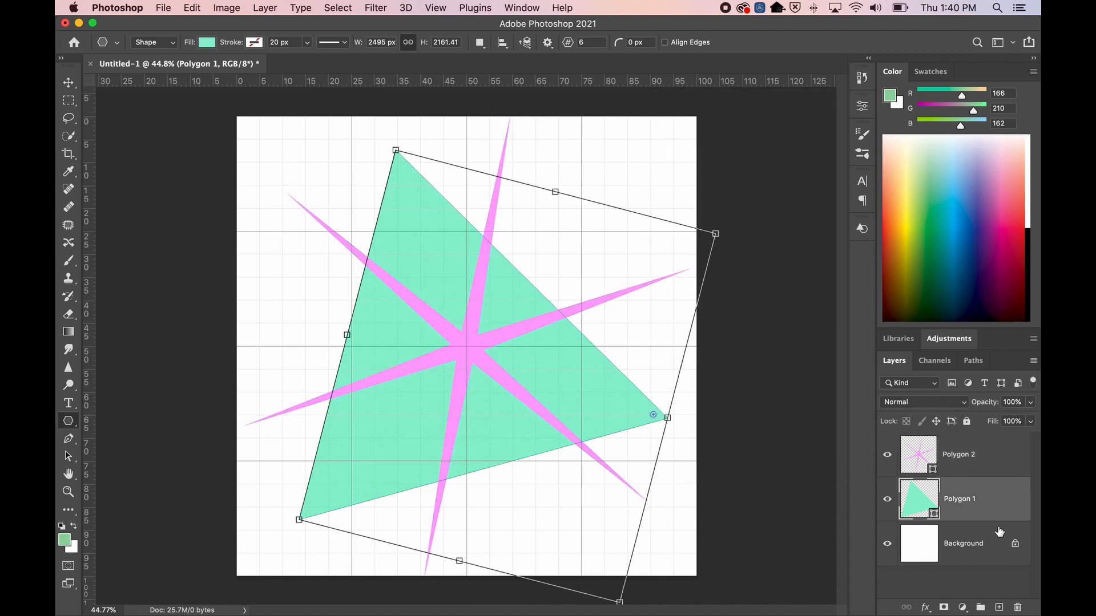
left_click(998, 549)
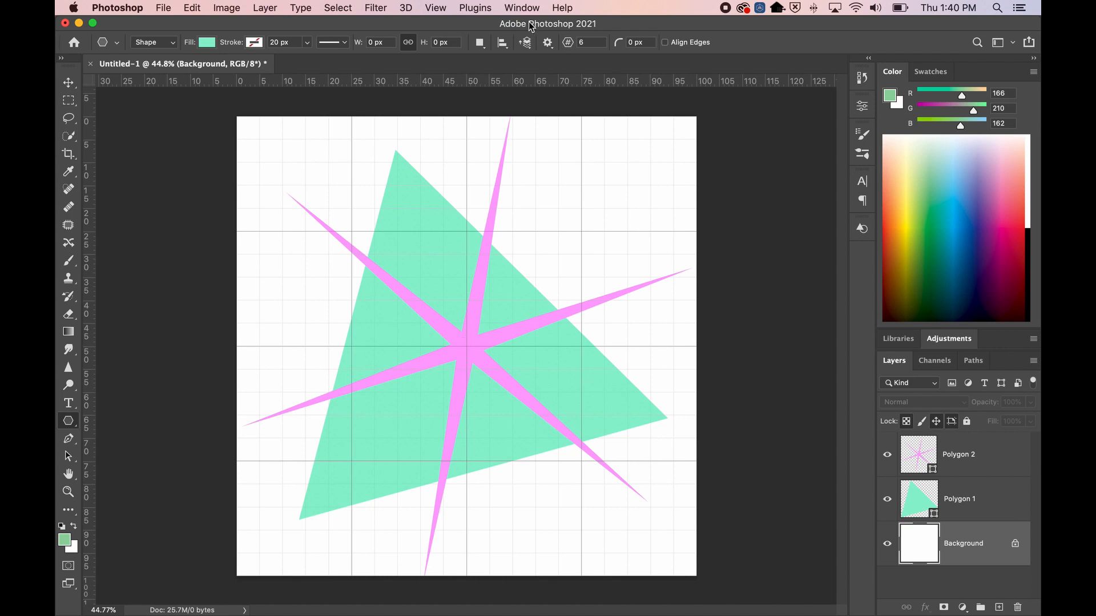
left_click(548, 43)
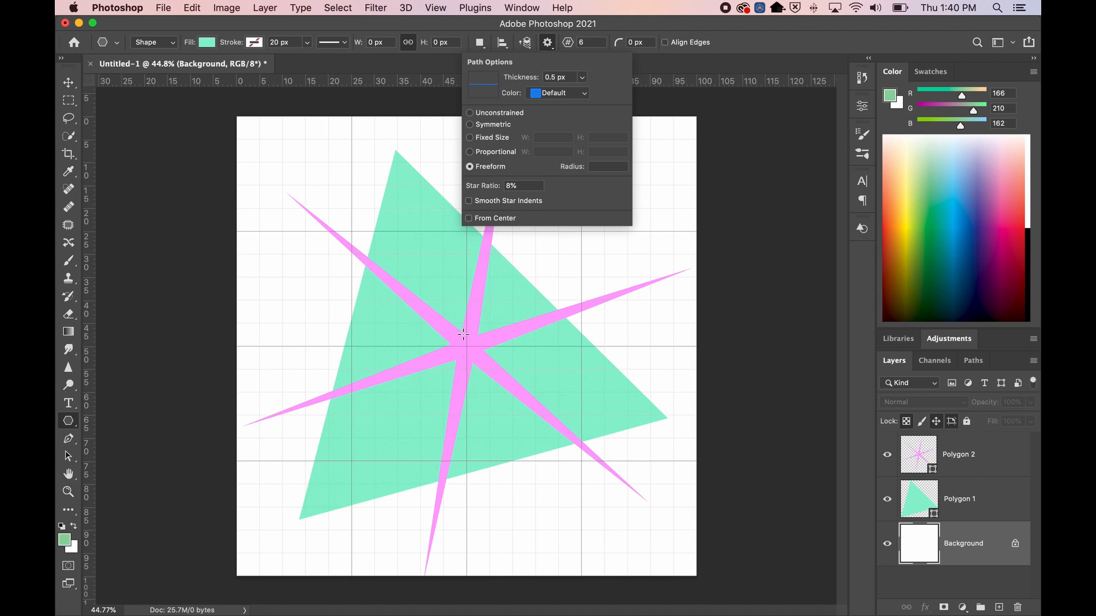
left_click(480, 217)
left_click(548, 43)
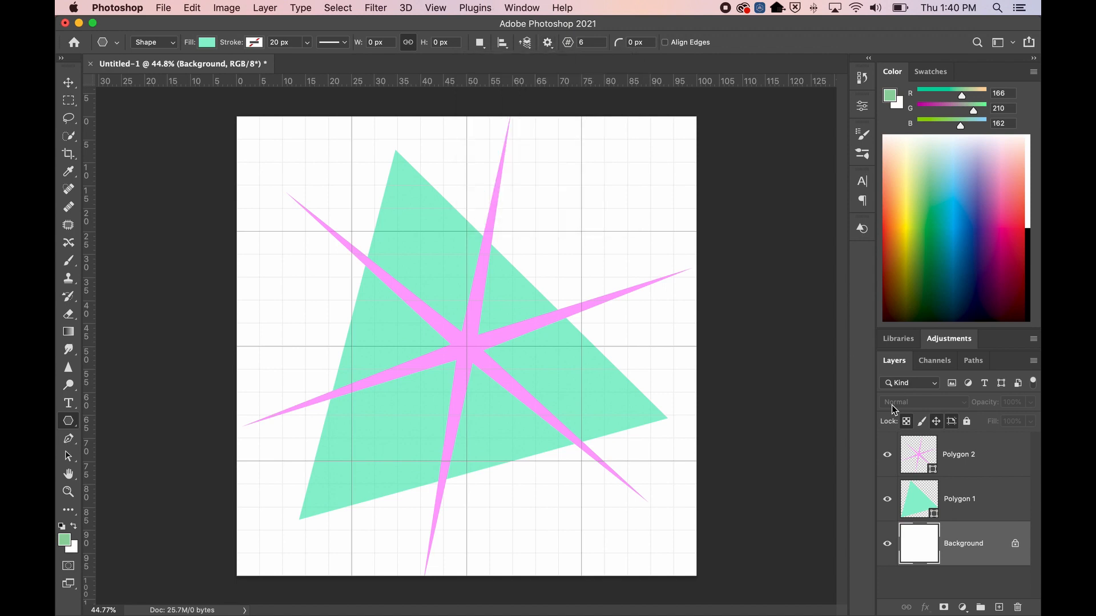
left_click(977, 457)
key("BackSpace")
key("BackSpace")
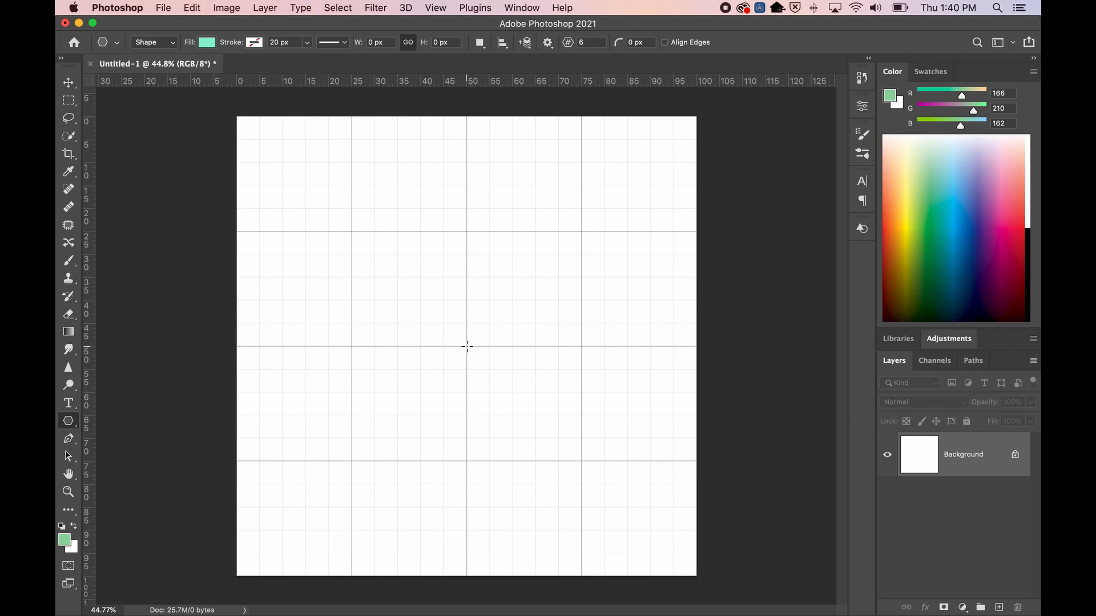
Draw a large six-point mint star with smooth curved indents outward from the canvas centre
left_click_drag(467, 347, 621, 505)
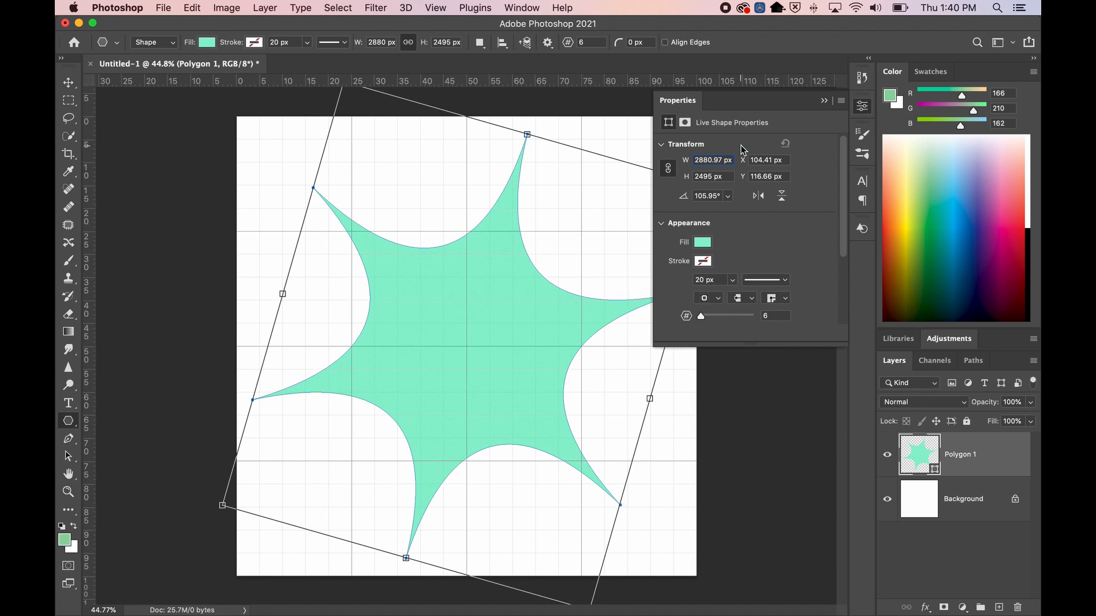
left_click(824, 100)
left_click(547, 42)
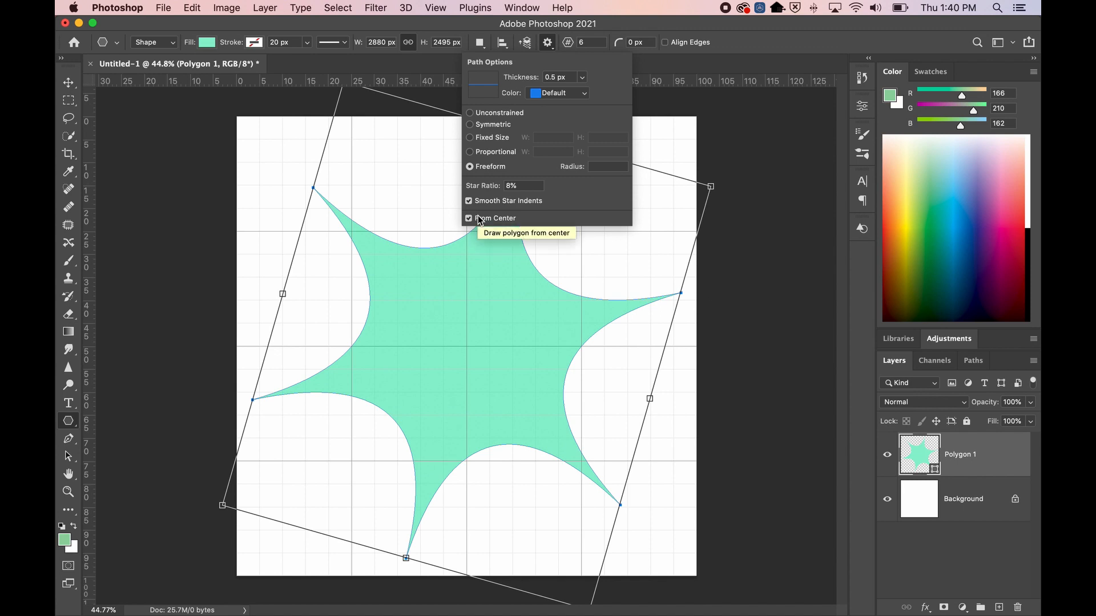
left_click(548, 43)
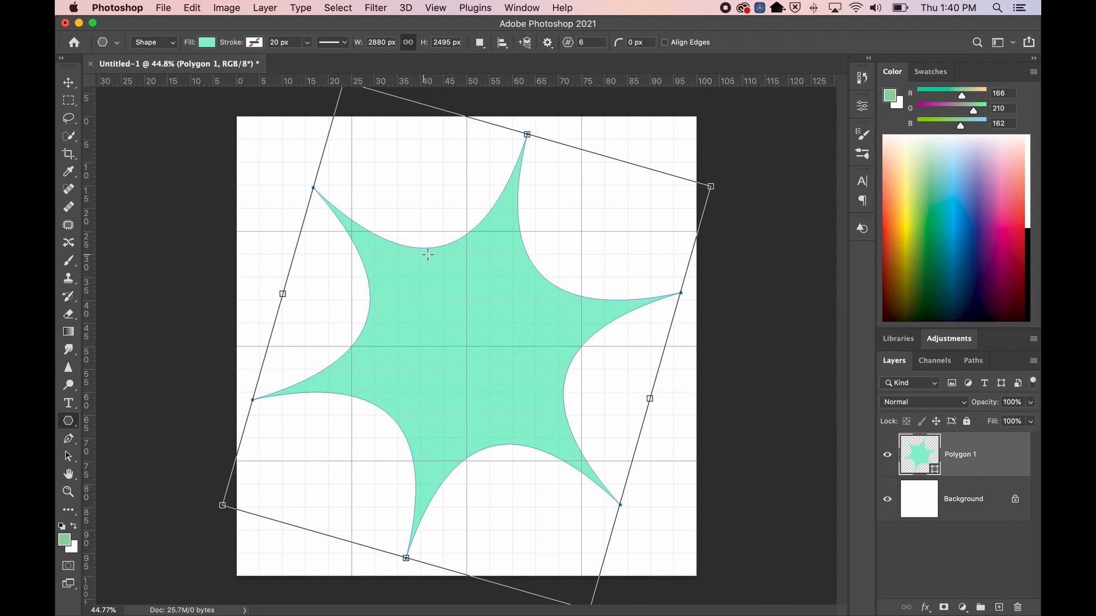
left_click(568, 43)
left_click(549, 44)
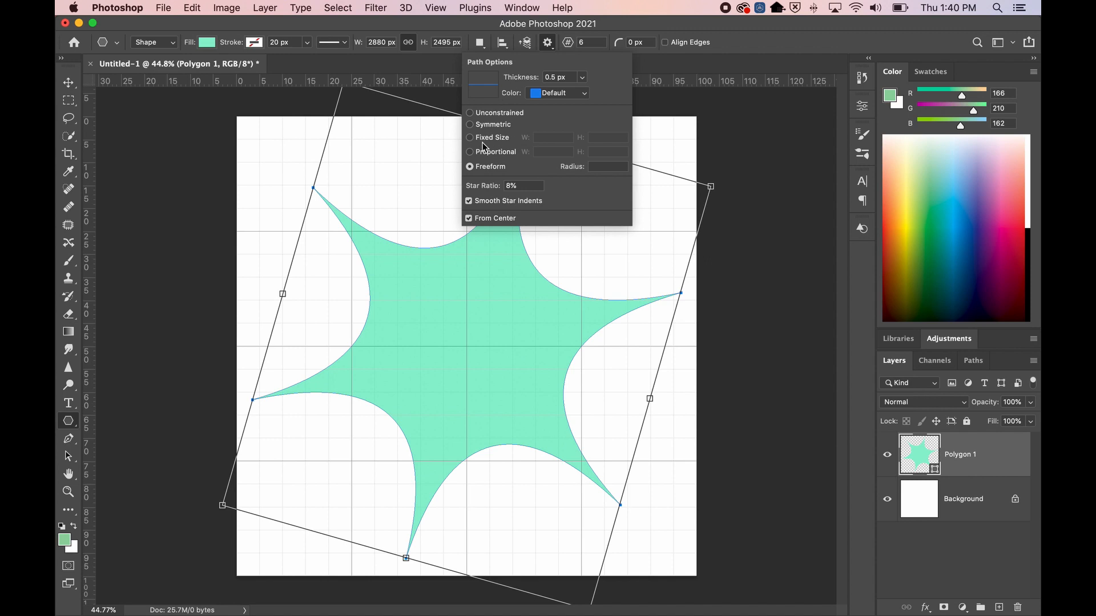
Set the star ratio to 90%, delete the old star, and redraw a near-hexagon from the centre
left_click(471, 188)
type("90")
left_click(547, 42)
left_click(956, 505)
left_click(977, 459)
key("BackSpace")
left_click_drag(467, 346, 622, 469)
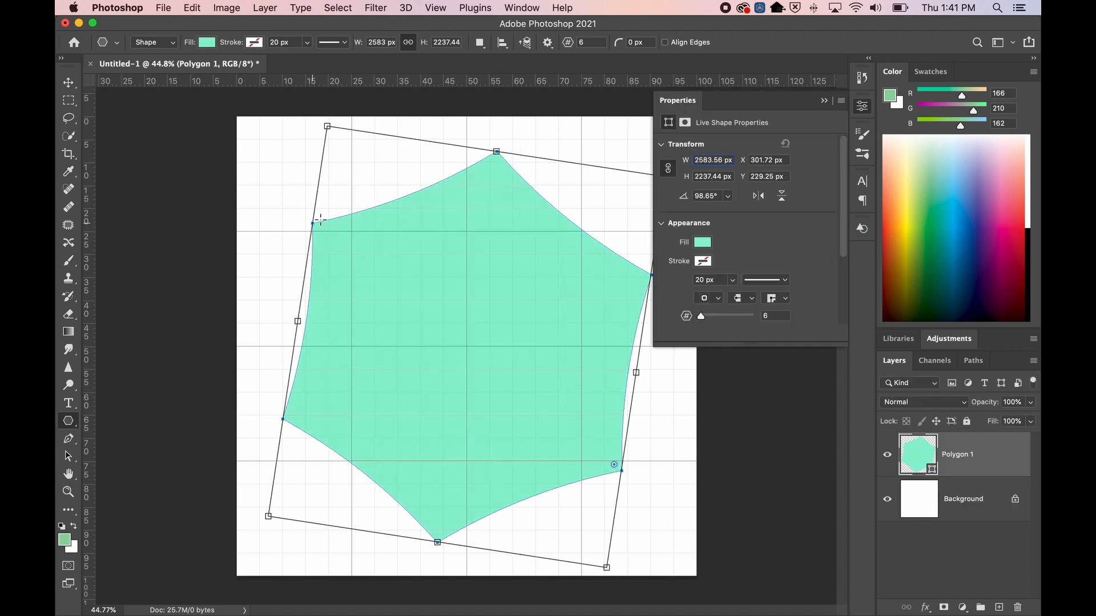
Try the stroke alignment and line cap options, keeping the third cap style and round corners
left_click(718, 298)
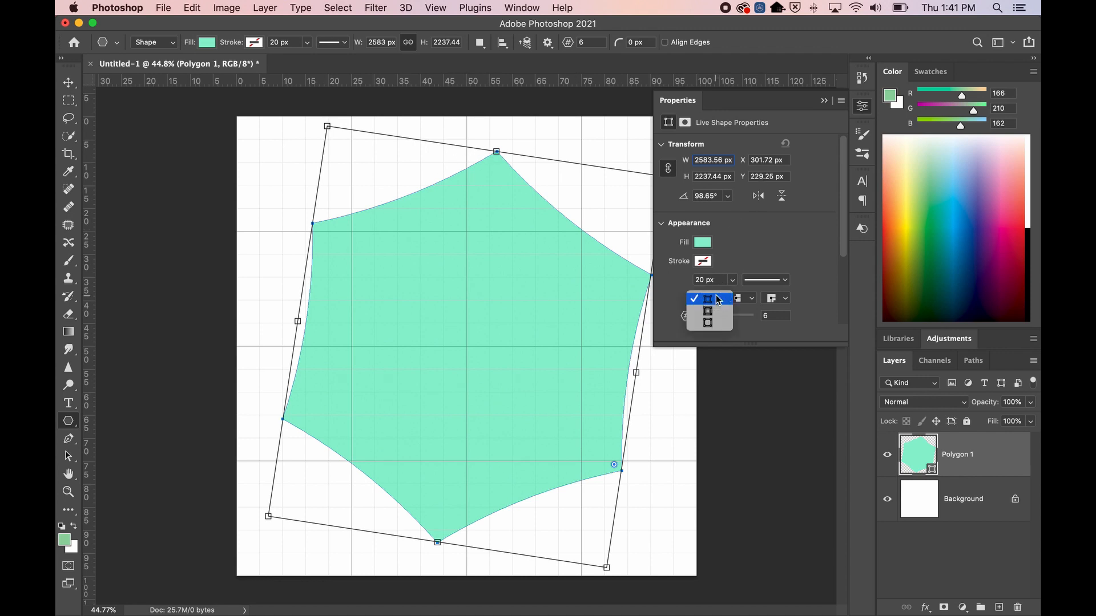
left_click(781, 257)
left_click(751, 298)
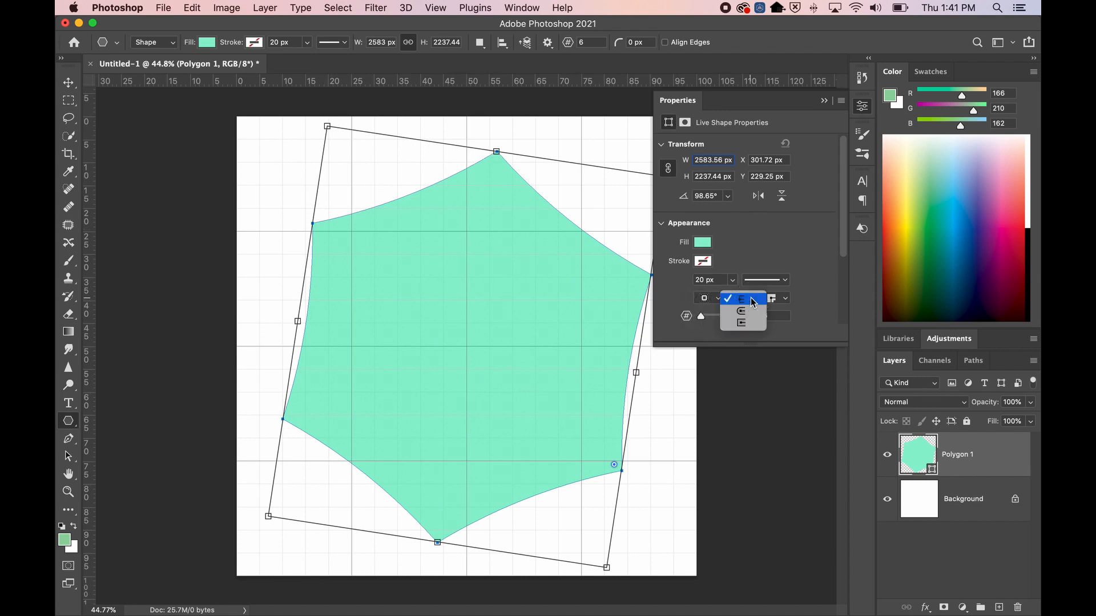
left_click(754, 260)
left_click(748, 302)
left_click(745, 299)
left_click(744, 299)
left_click(751, 313)
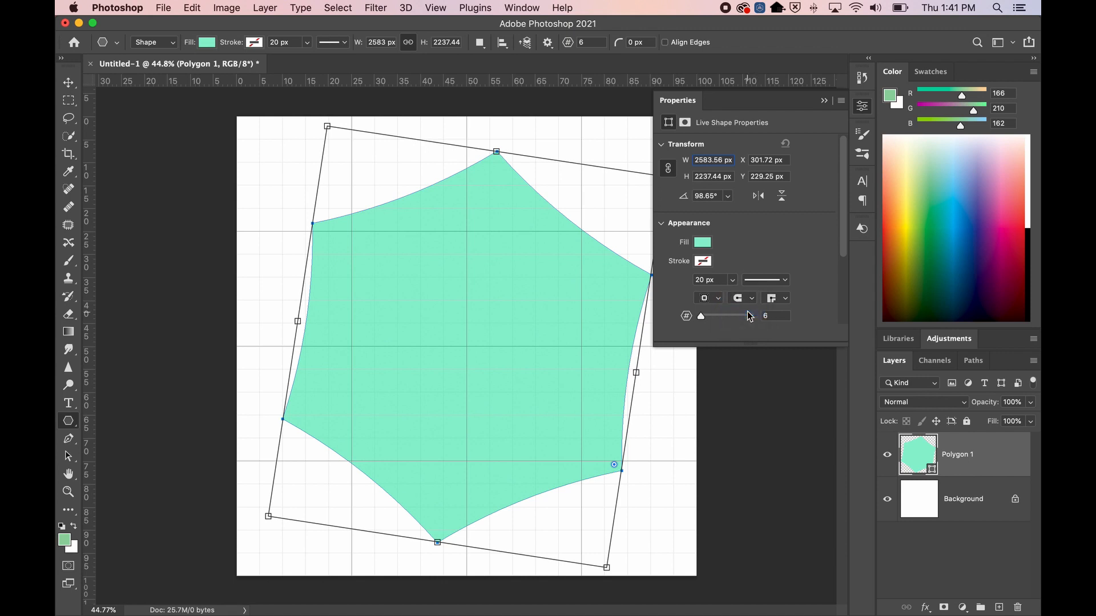
left_click(755, 302)
left_click(753, 311)
left_click(755, 301)
left_click(755, 302)
left_click(779, 299)
left_click(781, 316)
Delete Polygon 1 and draw a smaller six-sided shape, about 2007 × 1738 px, from the centre
left_click(824, 101)
left_click(965, 500)
left_click(975, 463)
key("Delete")
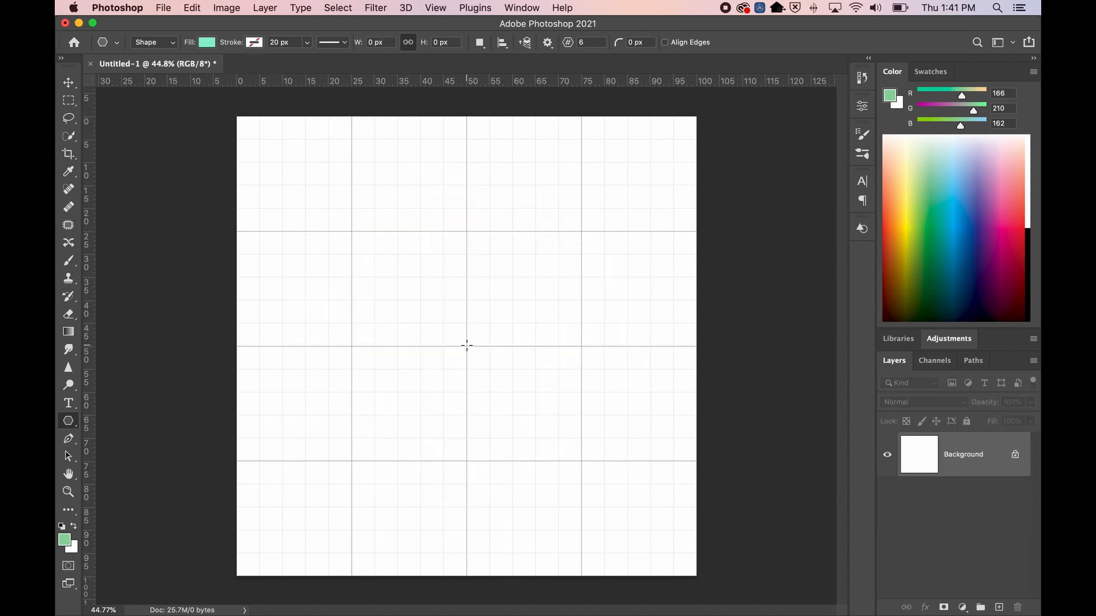
left_click_drag(467, 346, 587, 443)
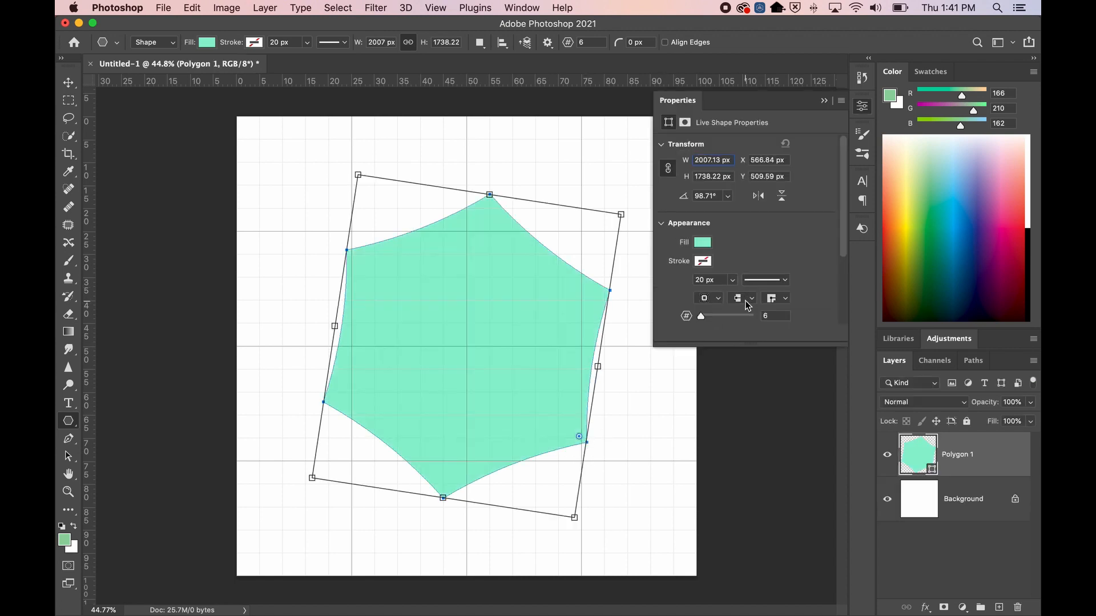
Give the six-sided shape a navy outline from the stroke colour swatch
left_click(704, 262)
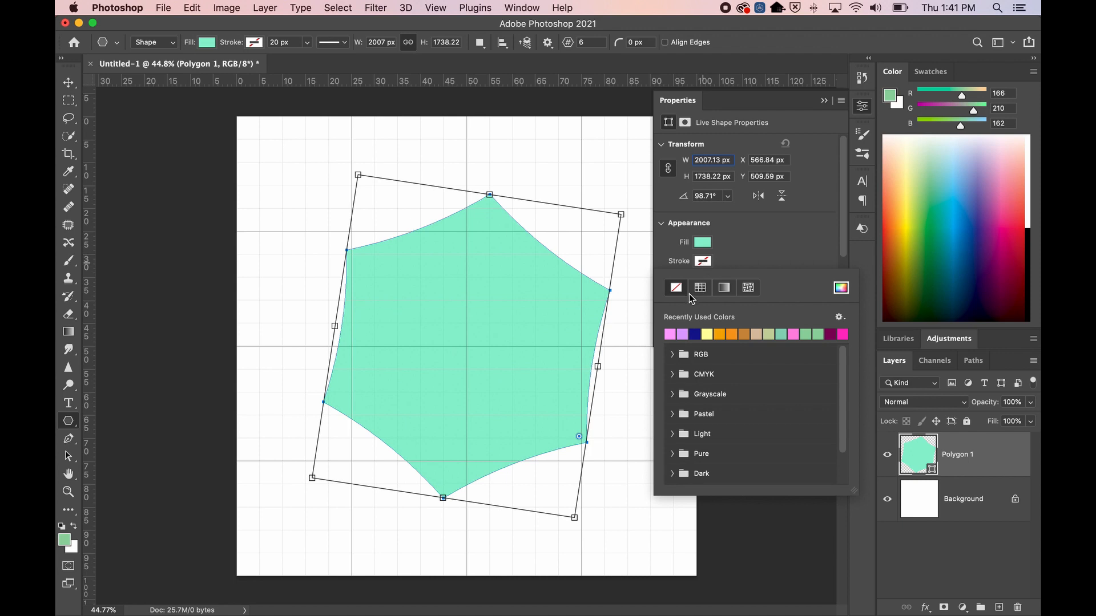
left_click(720, 226)
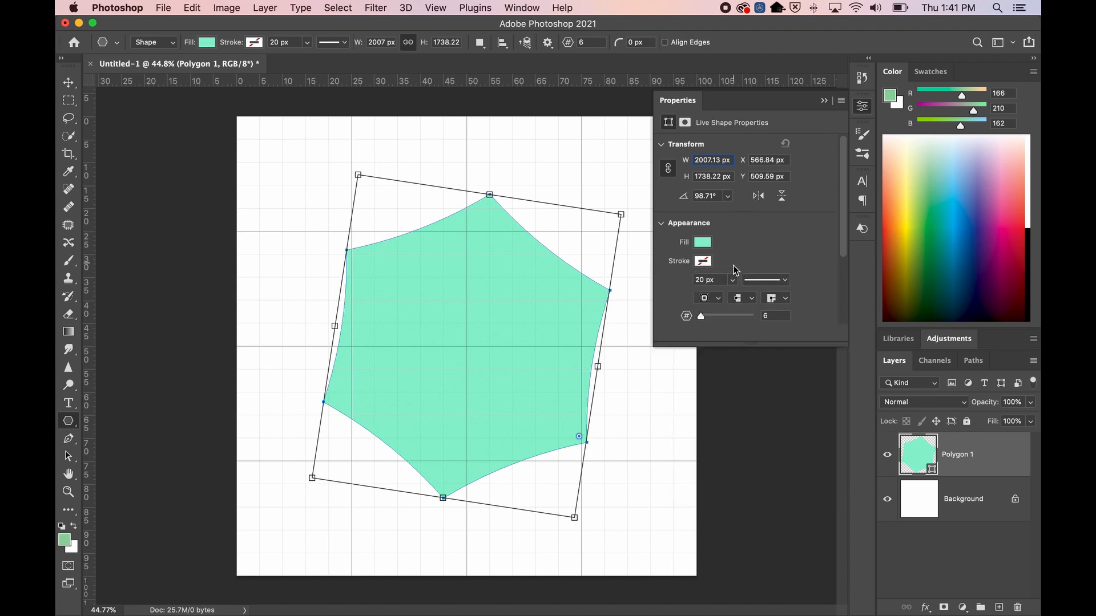
left_click(700, 263)
left_click(700, 331)
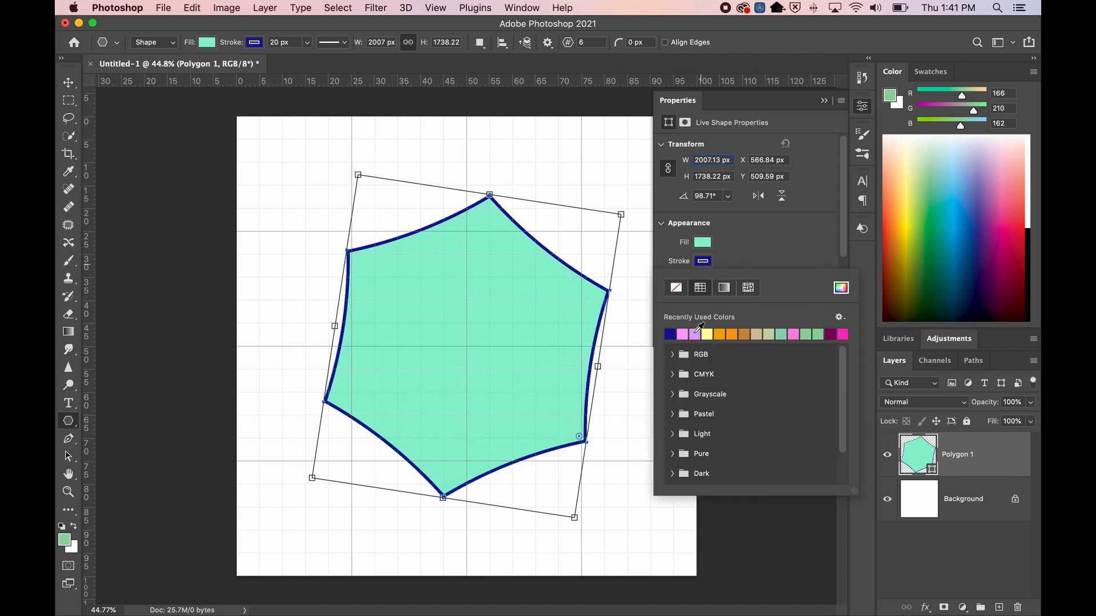
left_click(740, 245)
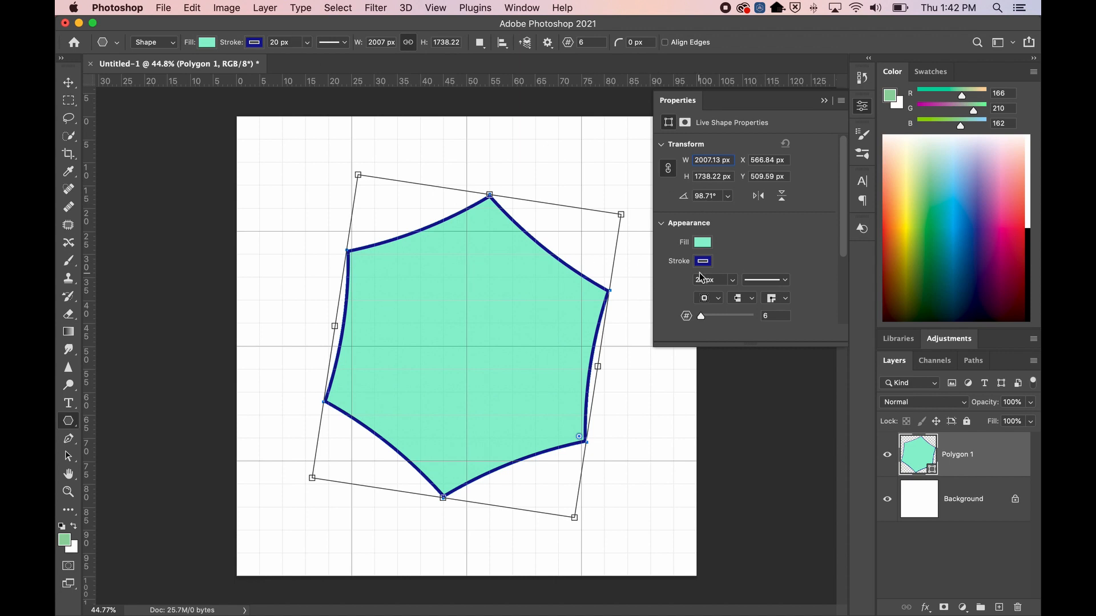
Thicken the outline from 20 px to 29.24 px
left_click(732, 279)
mouse_move(731, 293)
left_mouse_down()
mouse_move(720, 297)
mouse_move(757, 297)
mouse_move(734, 297)
left_mouse_up()
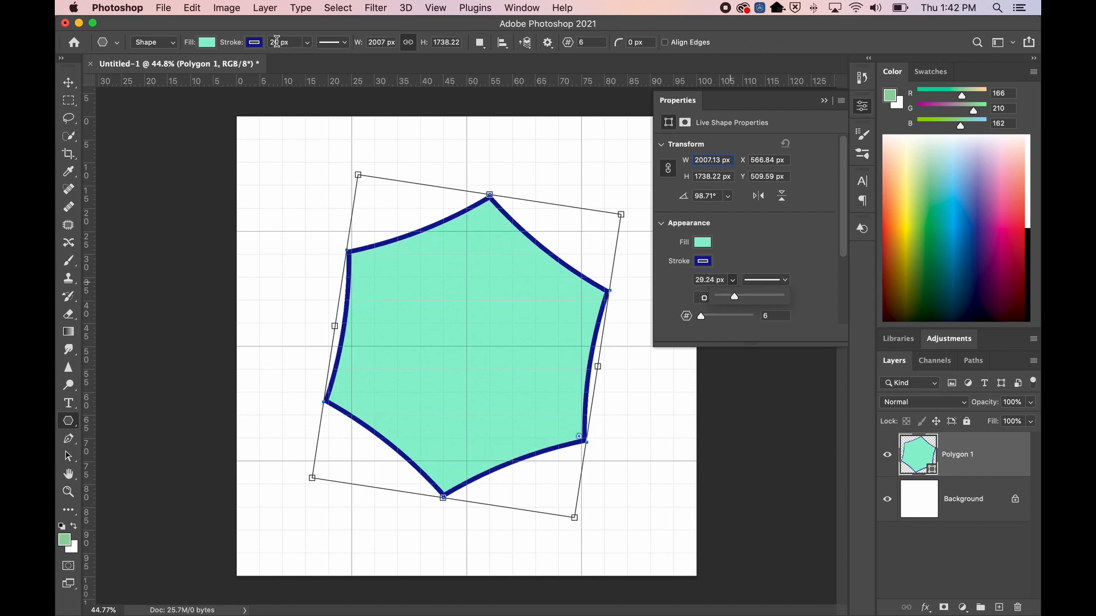
left_click(306, 42)
left_click(307, 43)
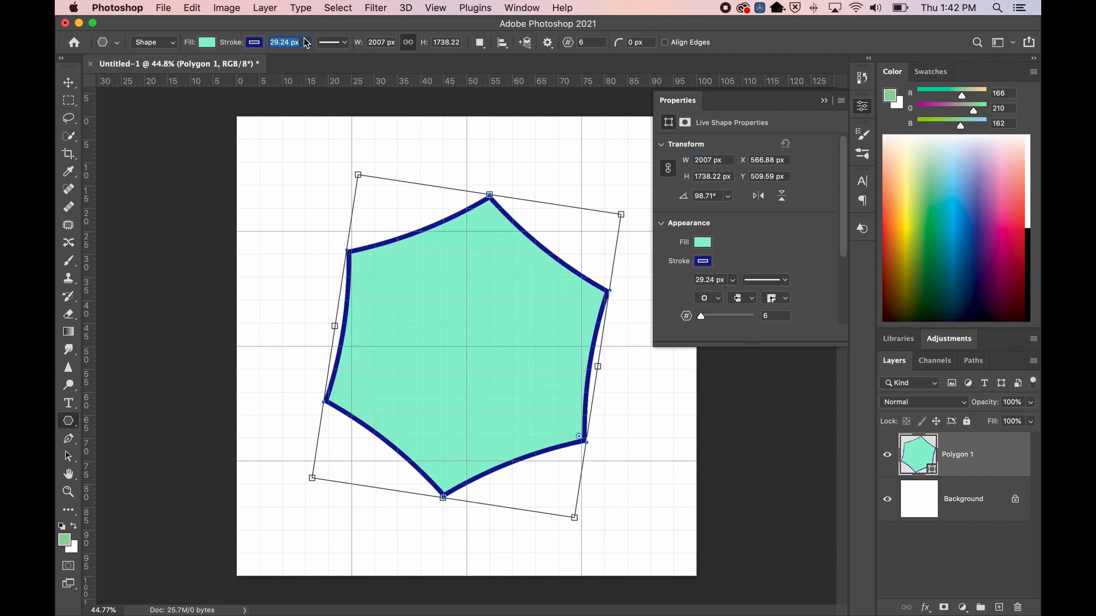
left_click(785, 281)
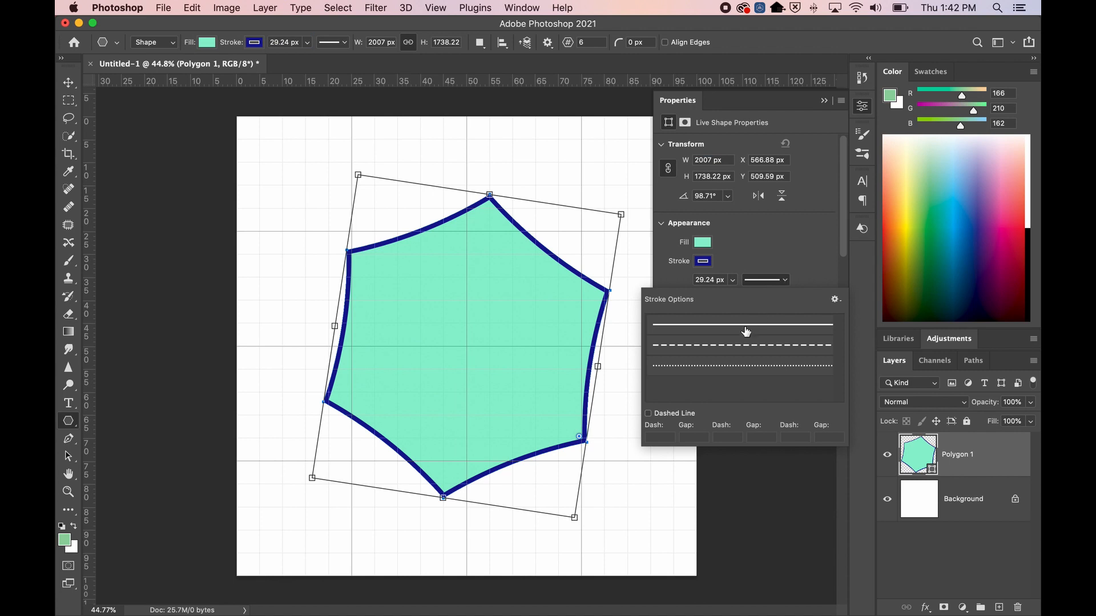
left_click(745, 345)
left_click(745, 367)
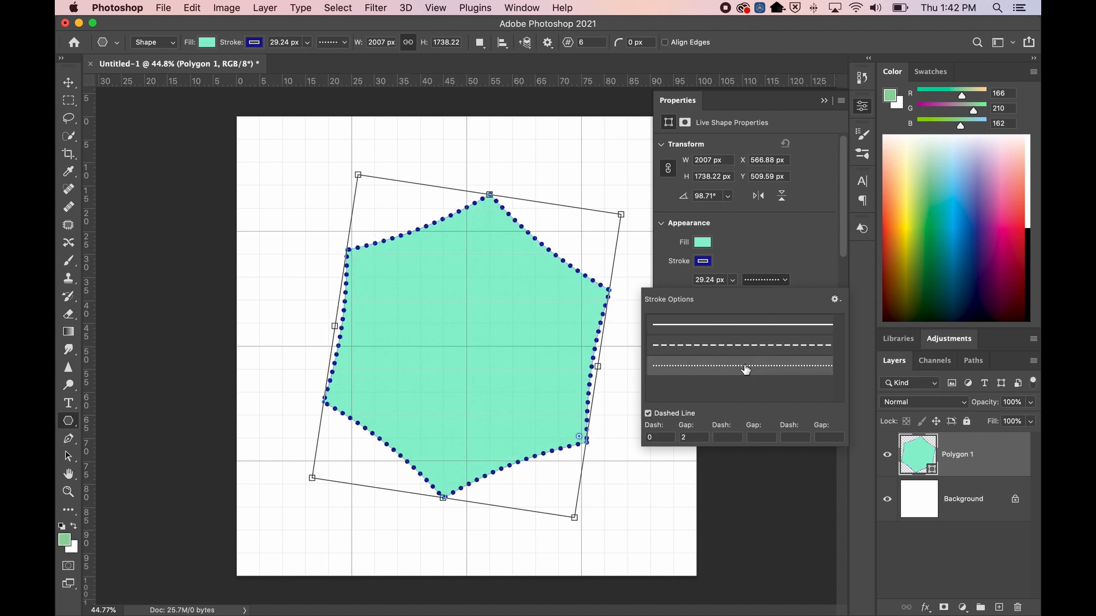
left_click(736, 346)
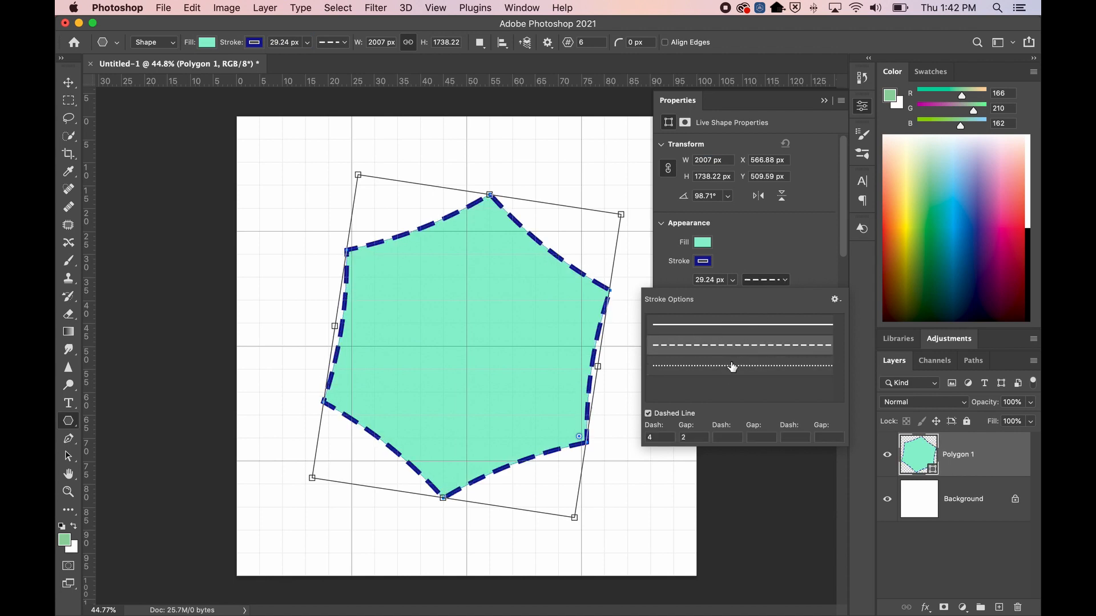
left_click(734, 368)
left_click(692, 344)
left_click(688, 366)
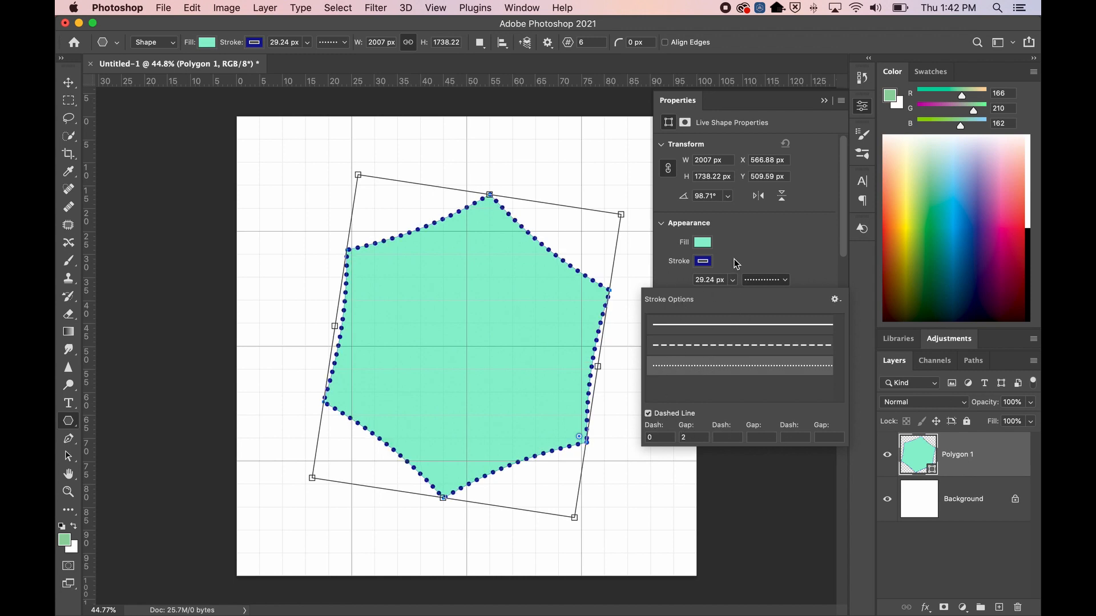
left_click(741, 221)
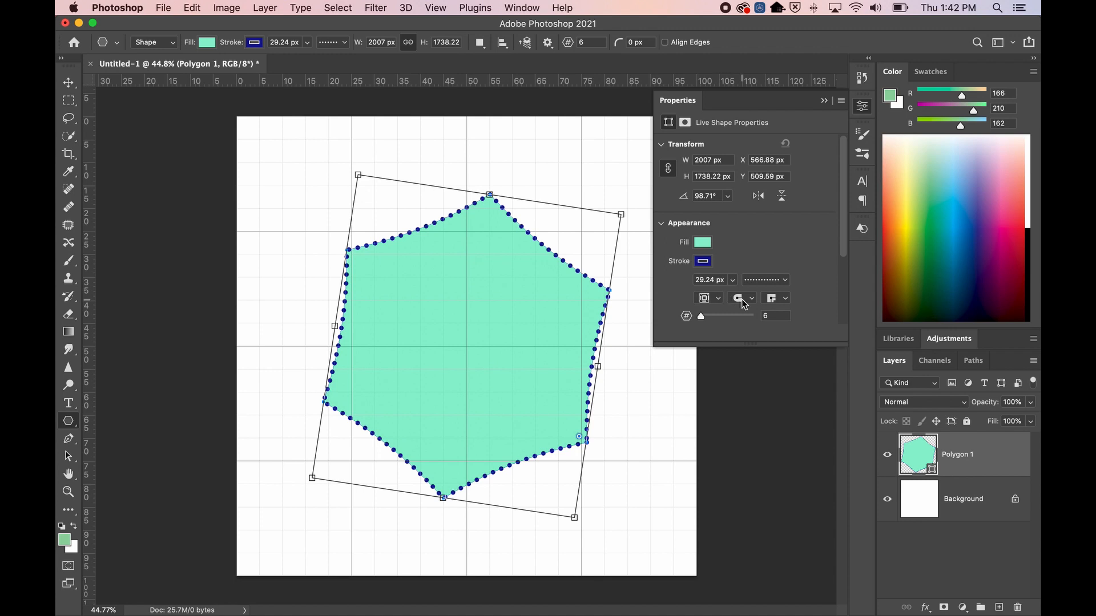
left_click(768, 280)
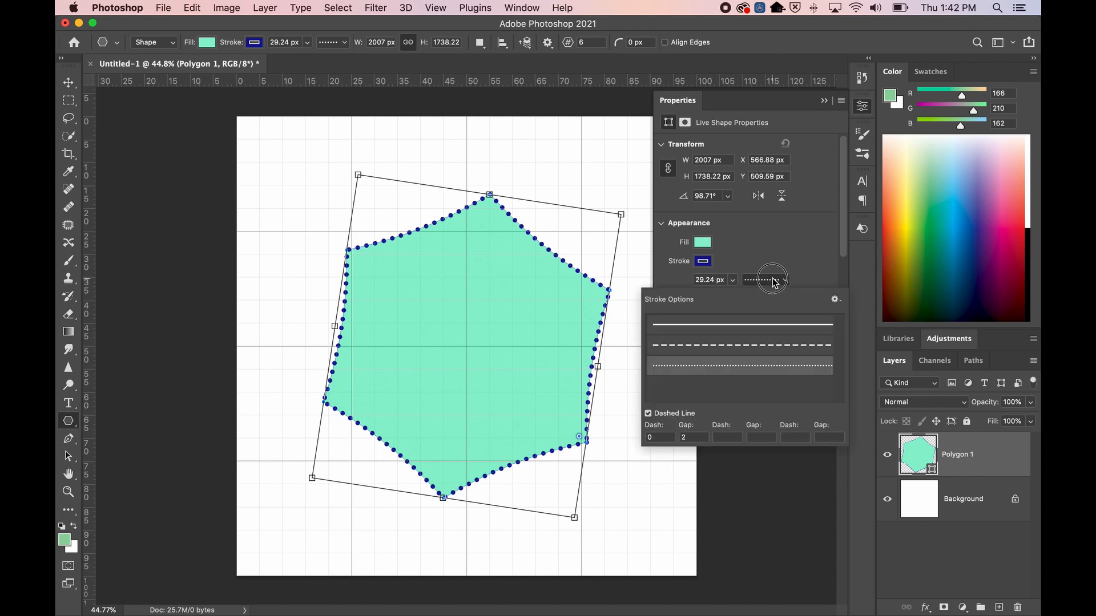
left_click(753, 325)
left_click(730, 239)
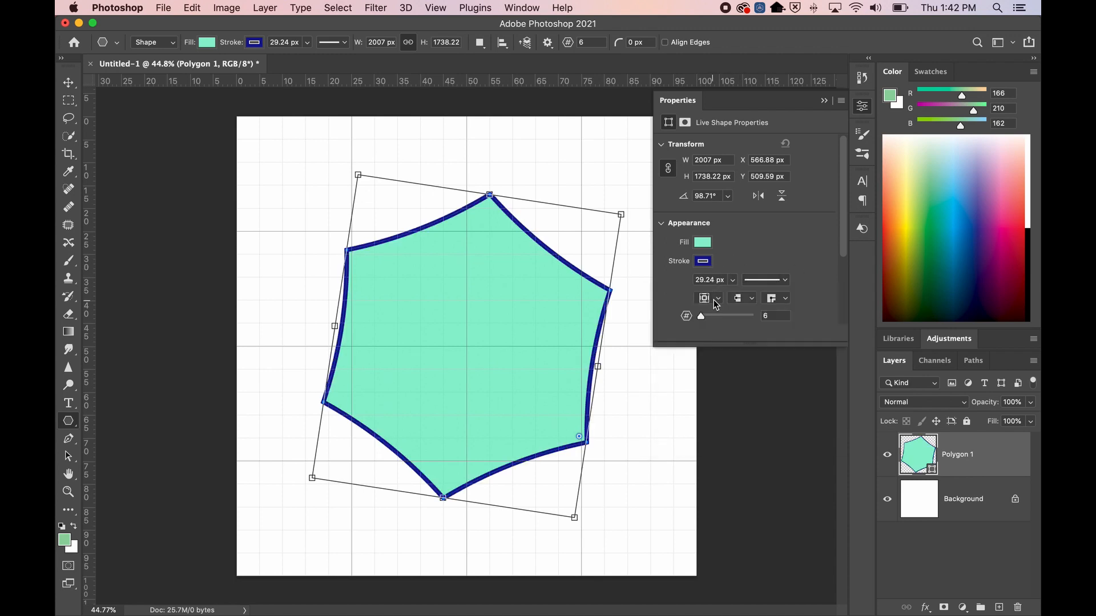
Give the navy stroke round end caps and round corner joins
left_click(754, 301)
left_click(753, 311)
left_click(785, 298)
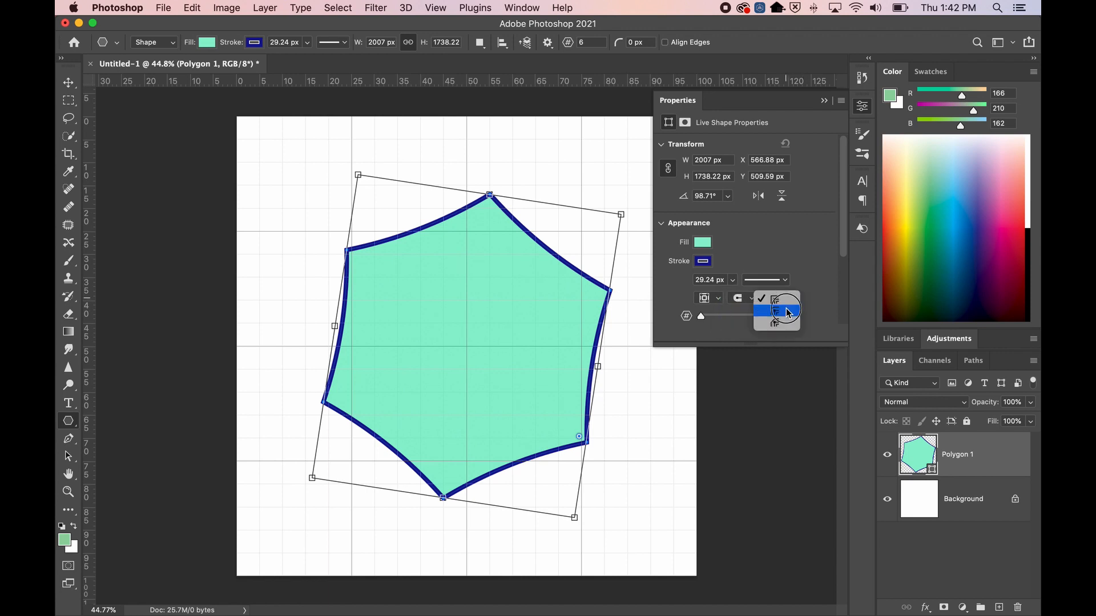
left_click(777, 311)
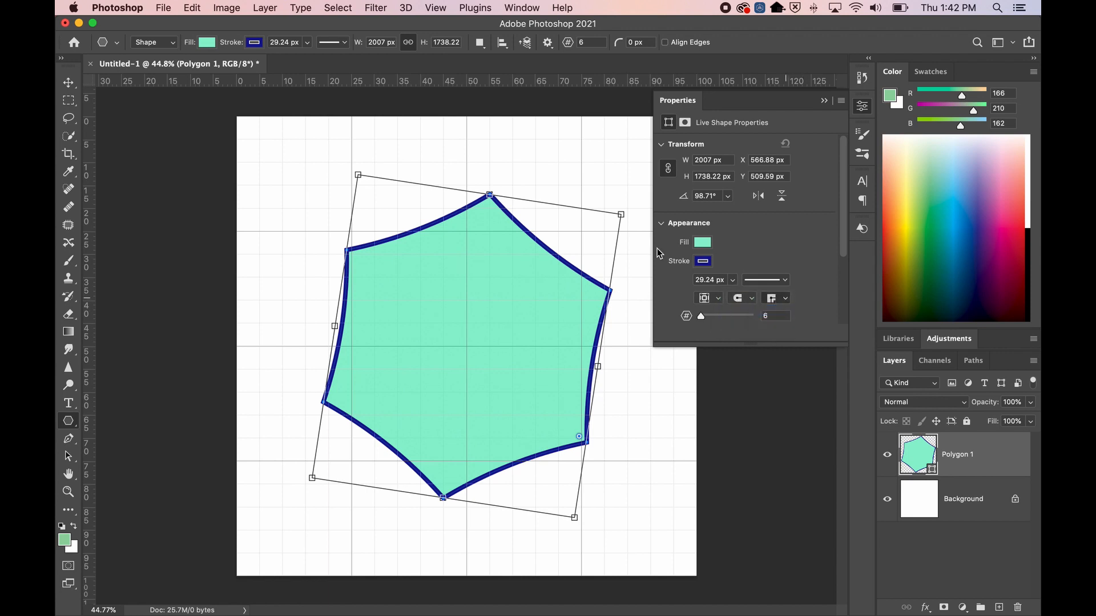
Zoom in on the hexagon's top corner to inspect the stroke
left_click(956, 491)
key("z")
left_click(481, 214)
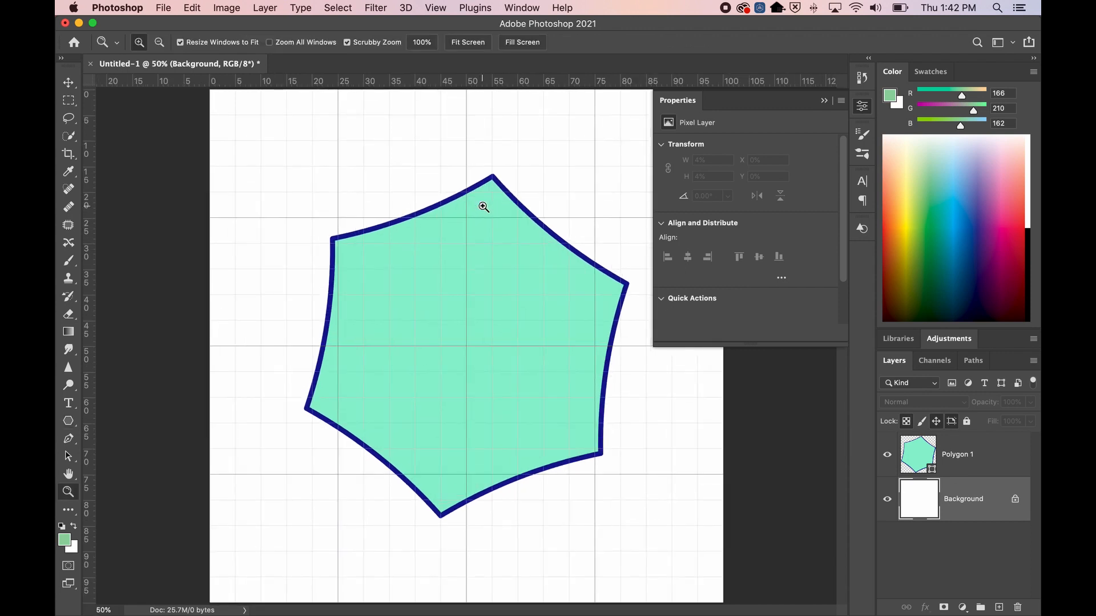
left_click(490, 194)
left_click(490, 192)
left_click(490, 194)
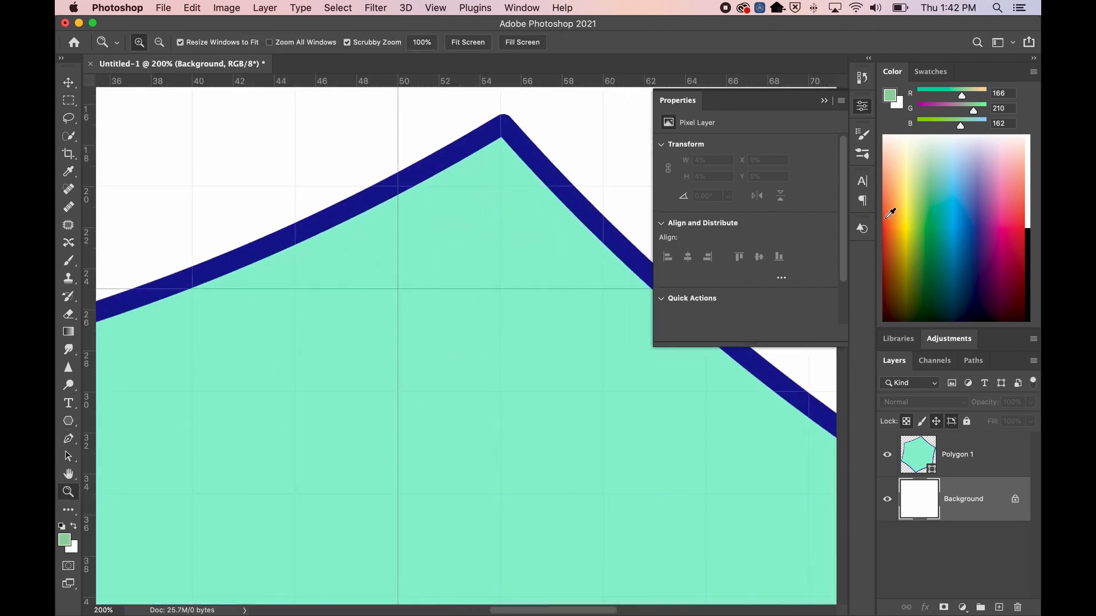
Set Polygon 1's stroke to butt caps, mitred corners and inside alignment
left_click(924, 437)
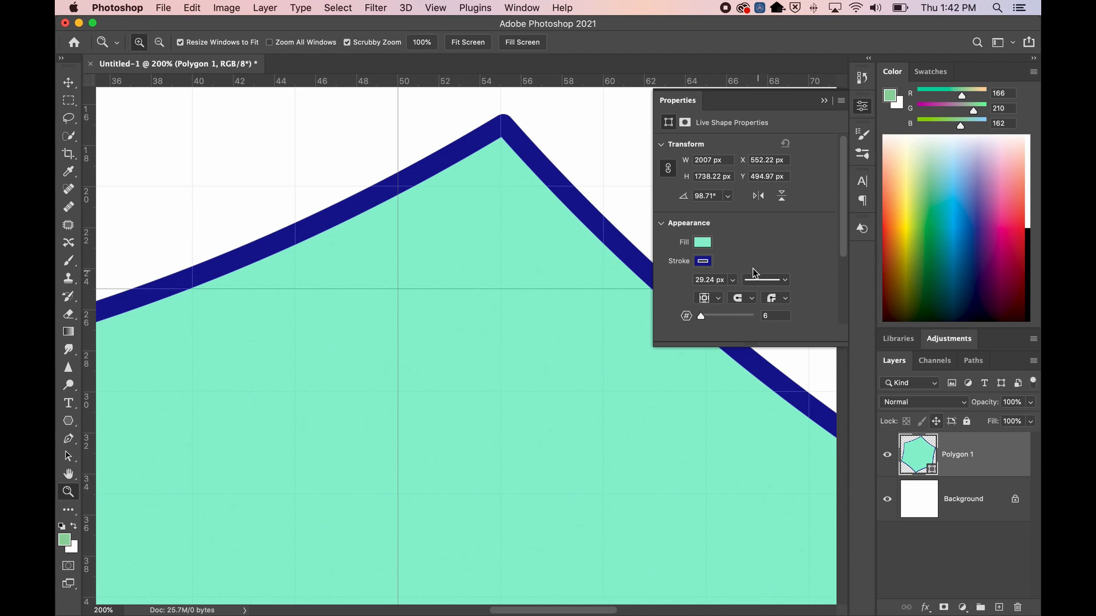
left_click(749, 302)
left_click(744, 289)
left_click(774, 302)
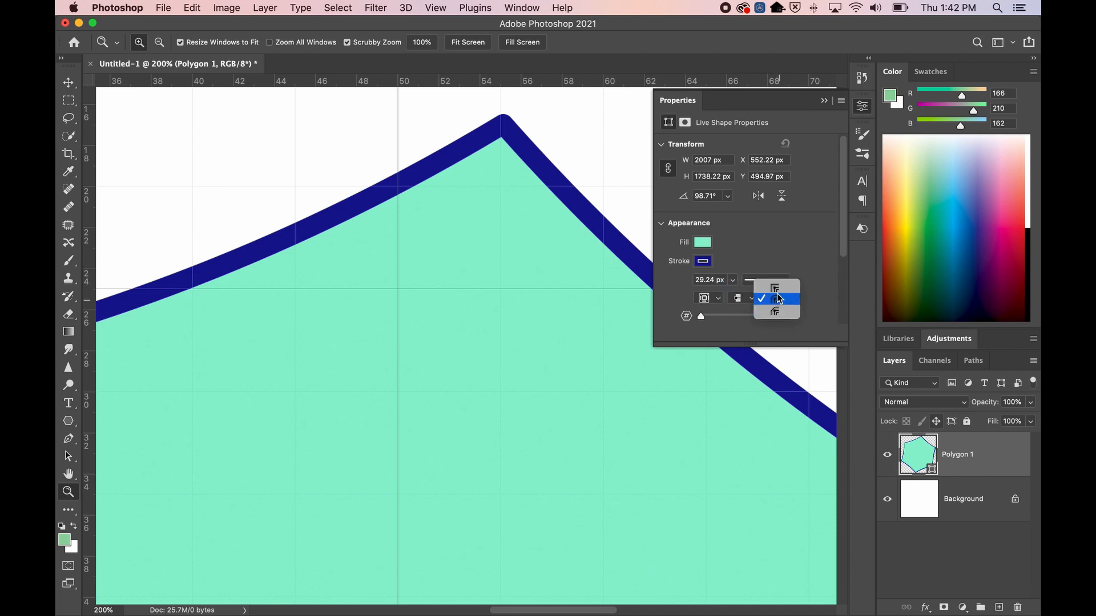
left_click(775, 289)
left_click(706, 300)
left_click(708, 287)
Recheck the alignment, cap and corner join settings, then zoom back out to 50%
left_click(715, 296)
left_click(715, 297)
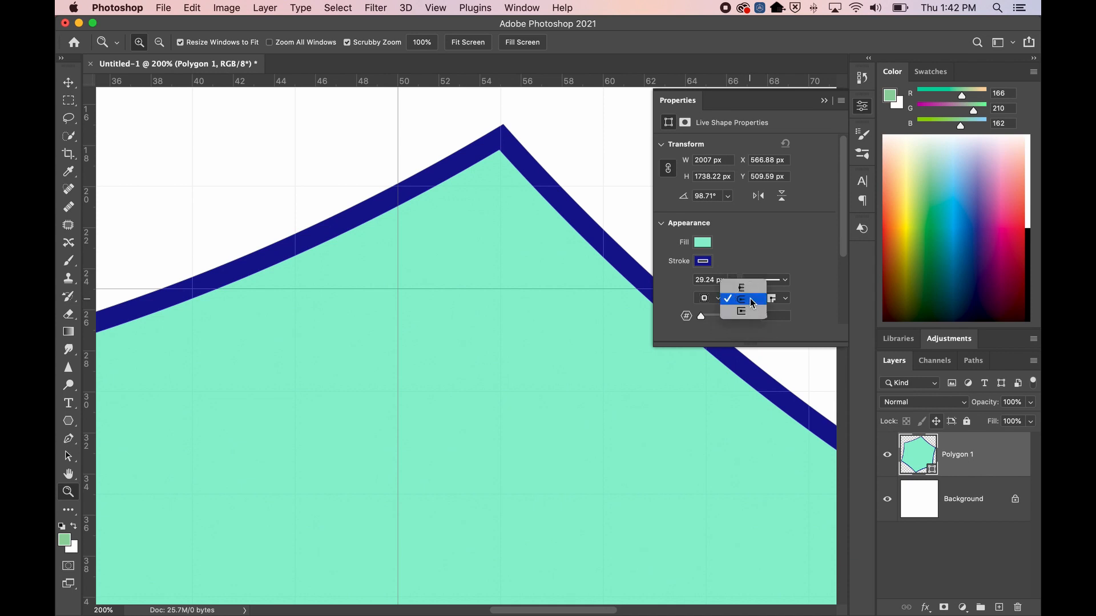
left_click(747, 300)
left_click(783, 300)
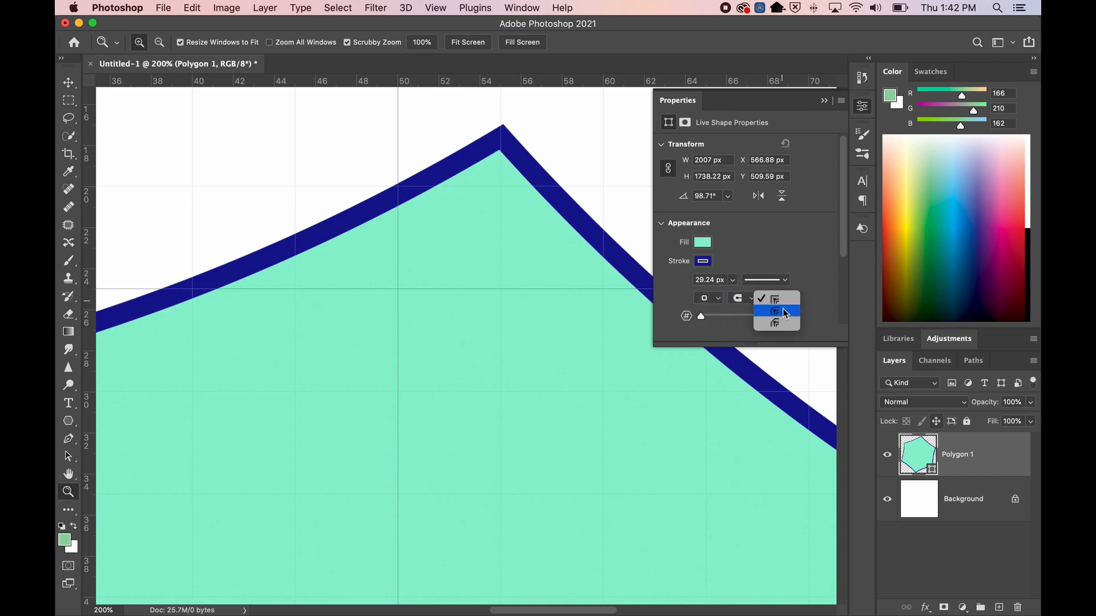
left_click(780, 310)
left_click(533, 249, "alt")
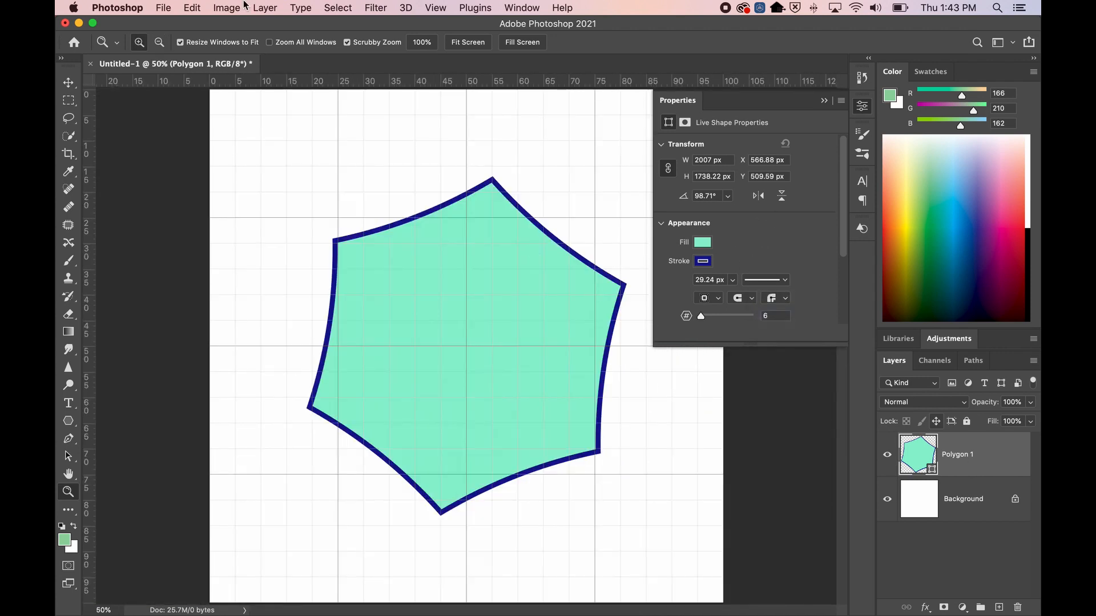
Set Polygon 1's stroke to No Color in the Polygon tool options, removing the navy outline
left_click(963, 505)
left_click(964, 461)
left_click(822, 102)
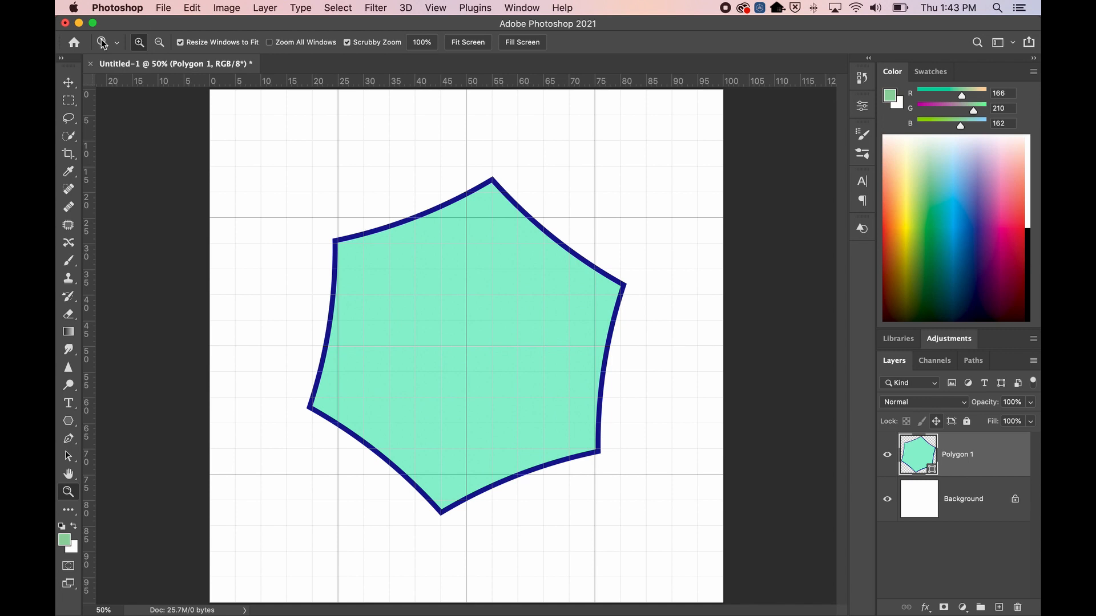
left_click(71, 422)
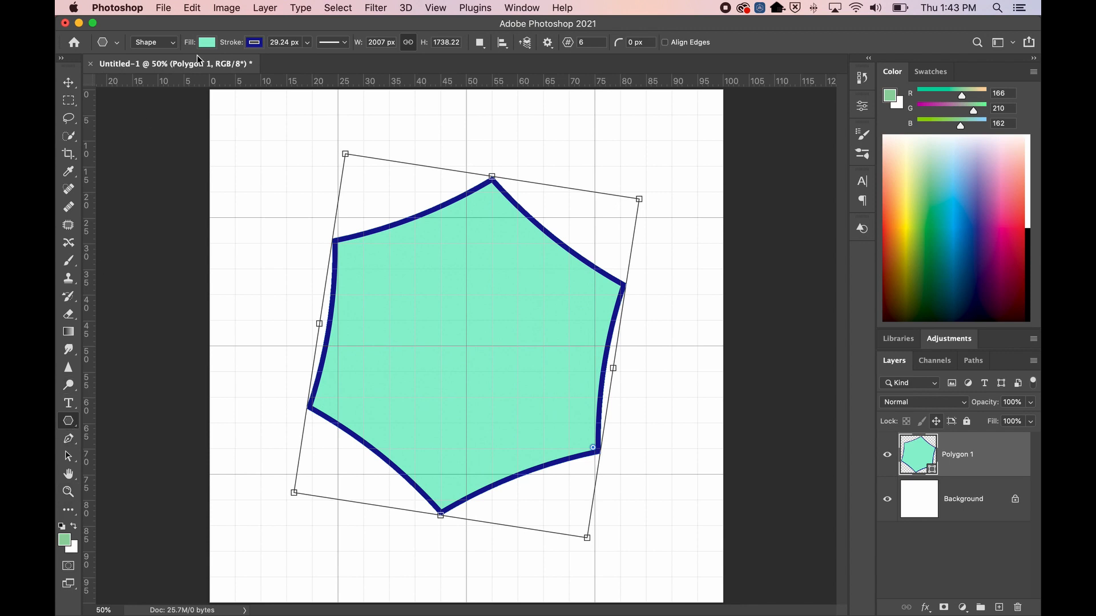
left_click(255, 42)
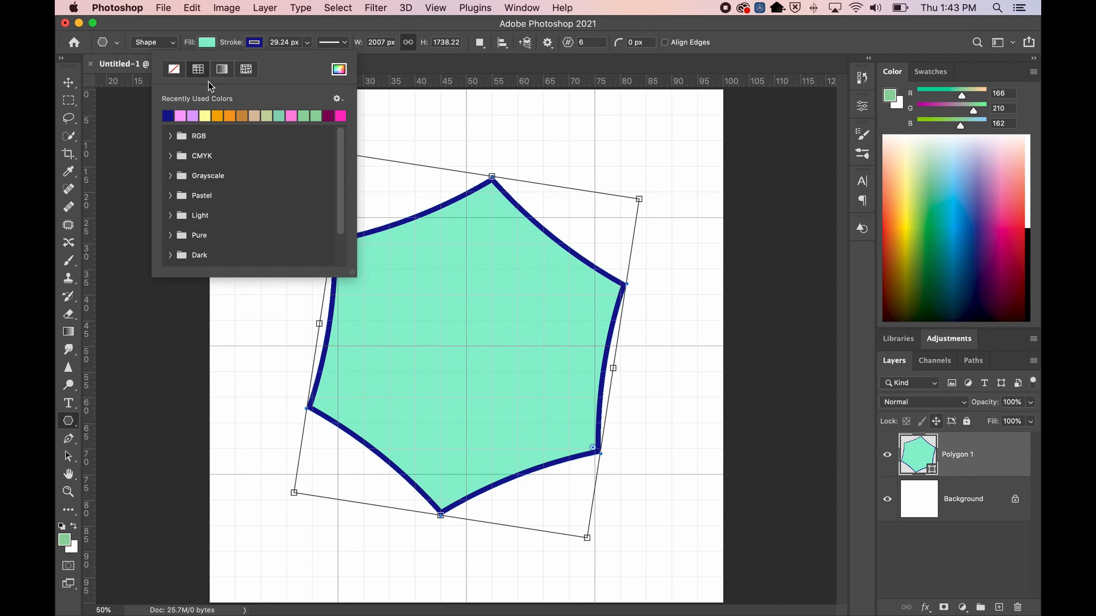
left_click(172, 72)
left_click(257, 44)
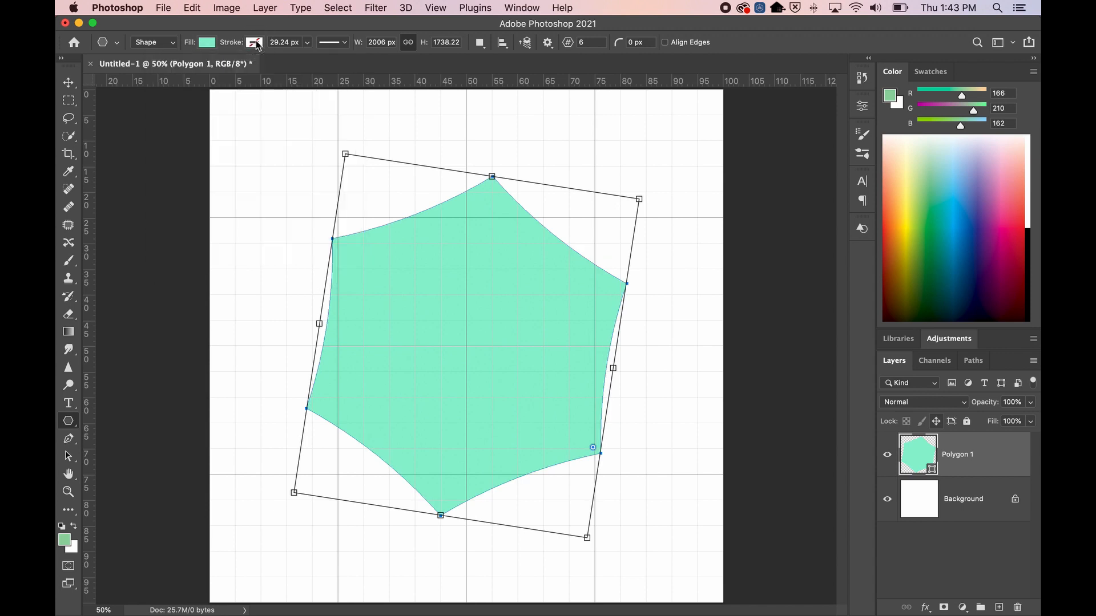
left_click(962, 508)
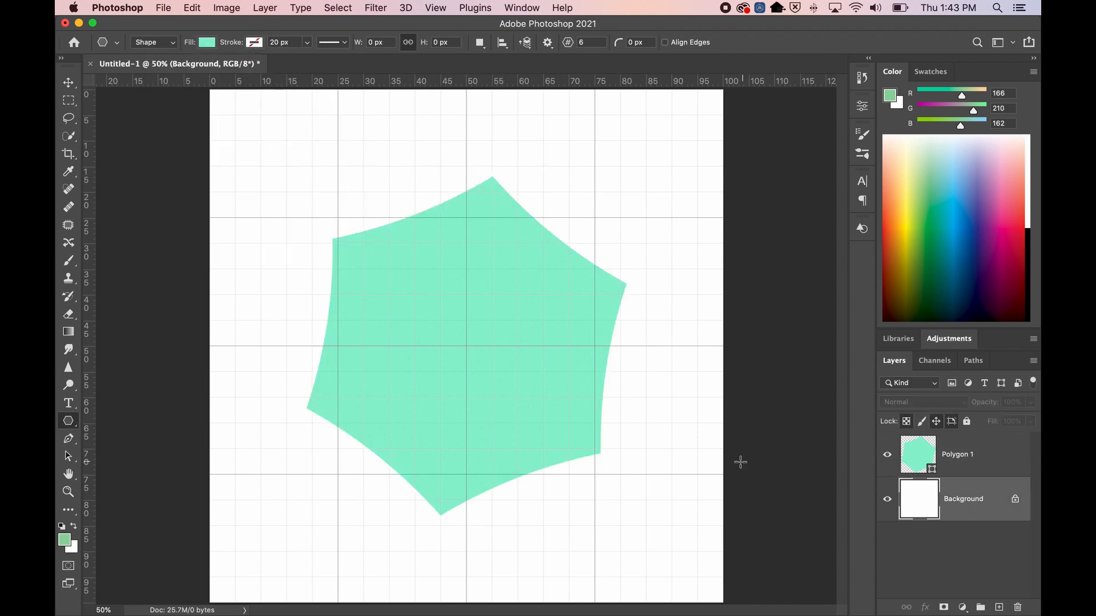
Enter 500 px as the polygon corner radius, then hide the Polygon 1 hexagon layer
left_click(941, 474)
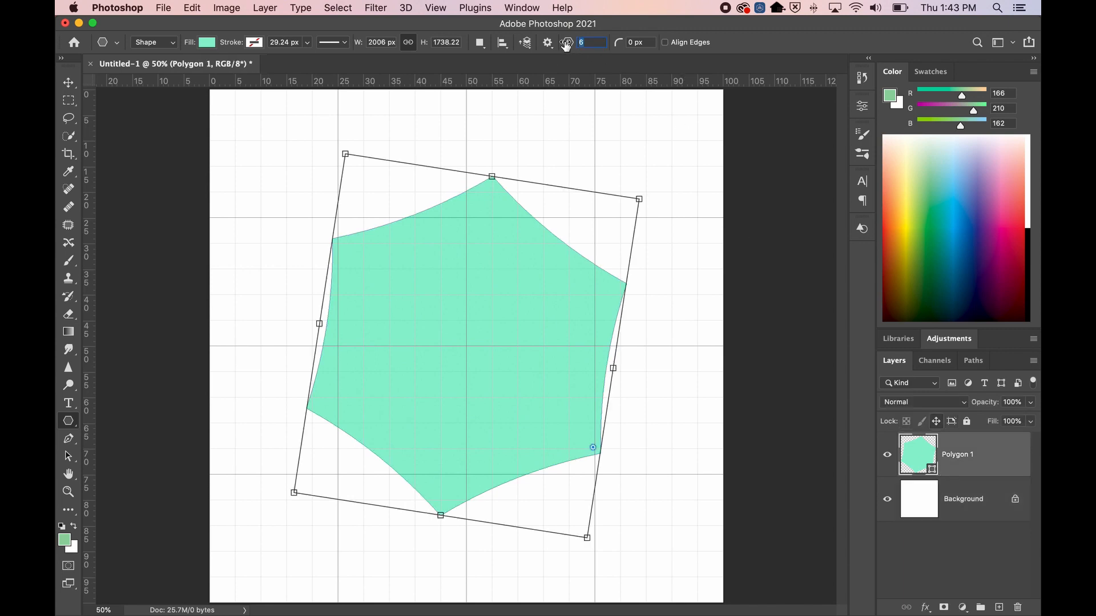
left_click(547, 42)
left_click(547, 42)
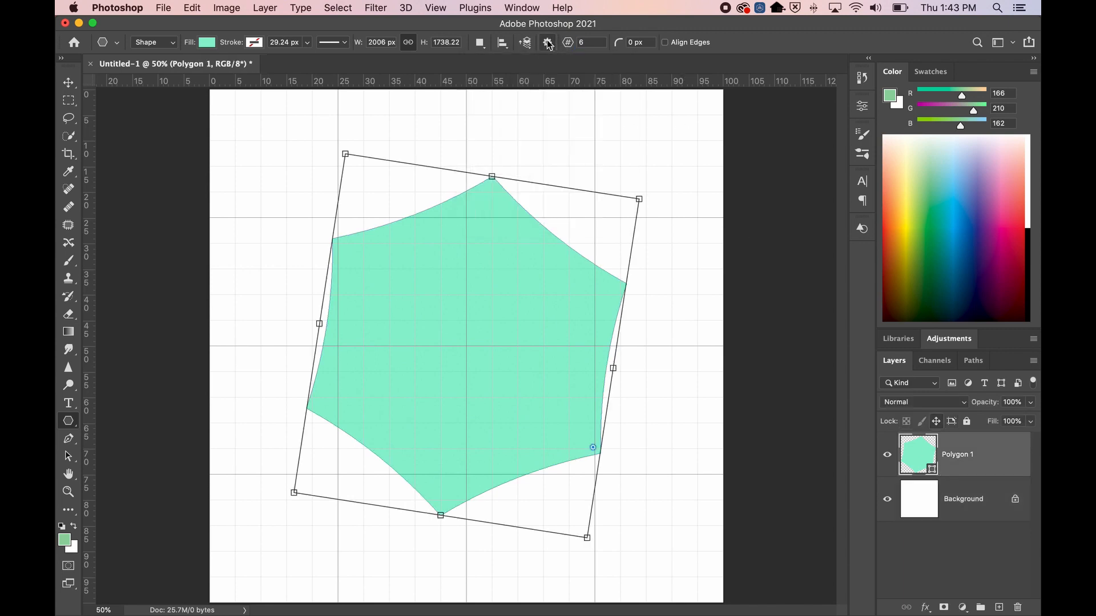
type("5")
key("Tab")
left_click(648, 42)
type("500")
key("Tab")
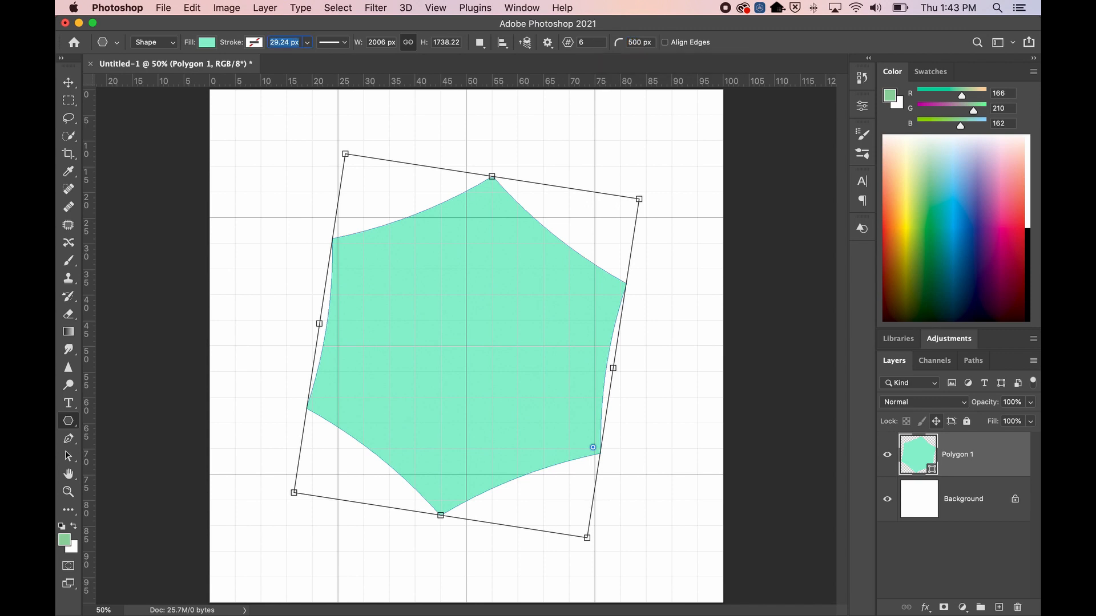
left_click(635, 42)
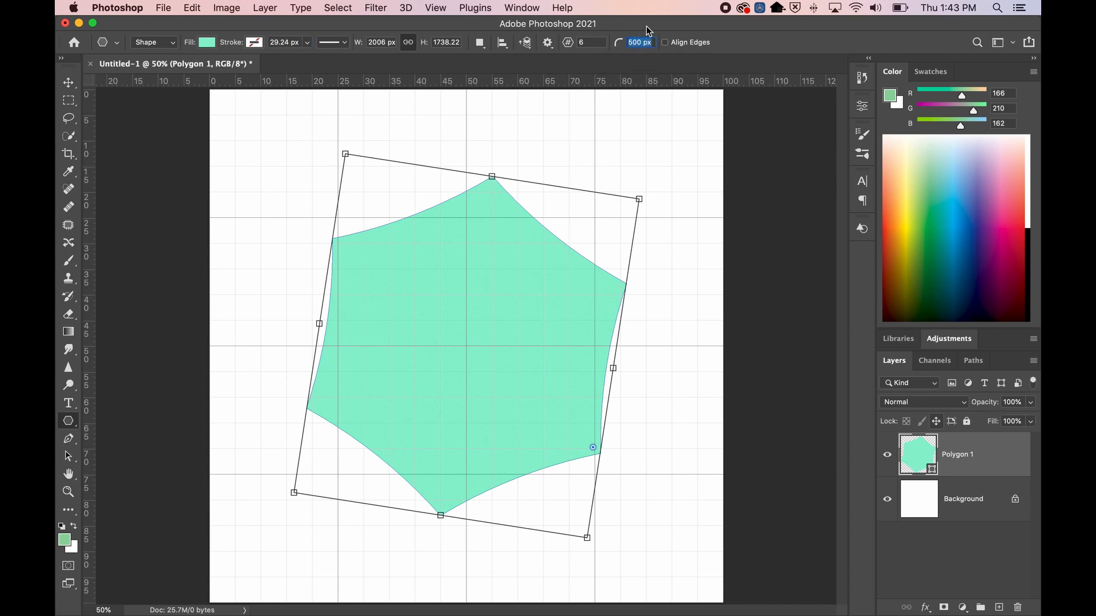
left_click(970, 503)
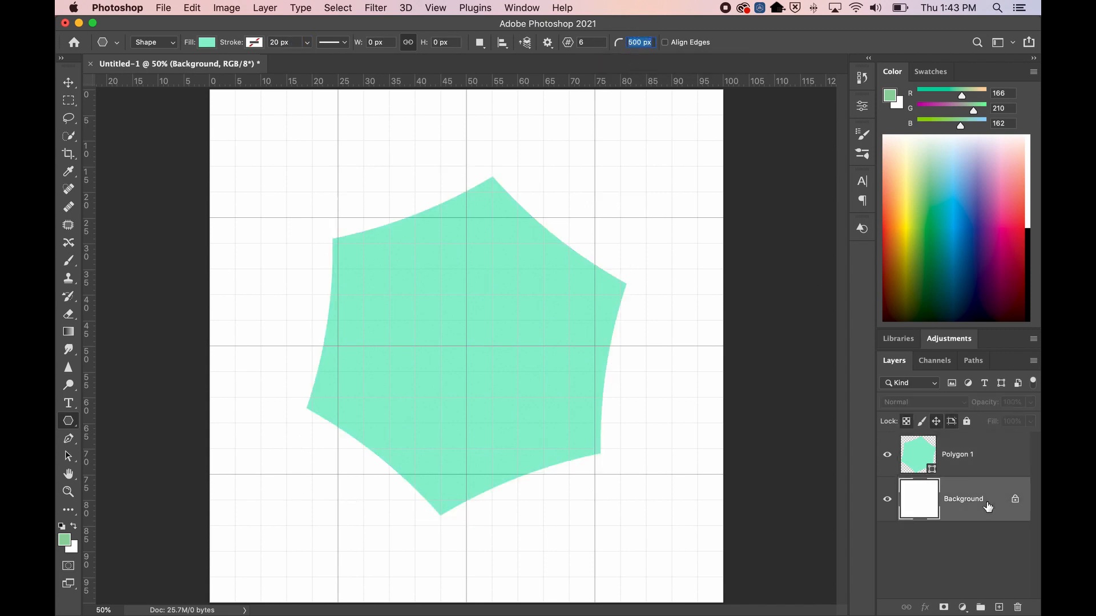
left_click(887, 455)
Draw a six-sided shape from the canvas centre and round its corners to 25 px
left_click_drag(466, 346, 609, 467)
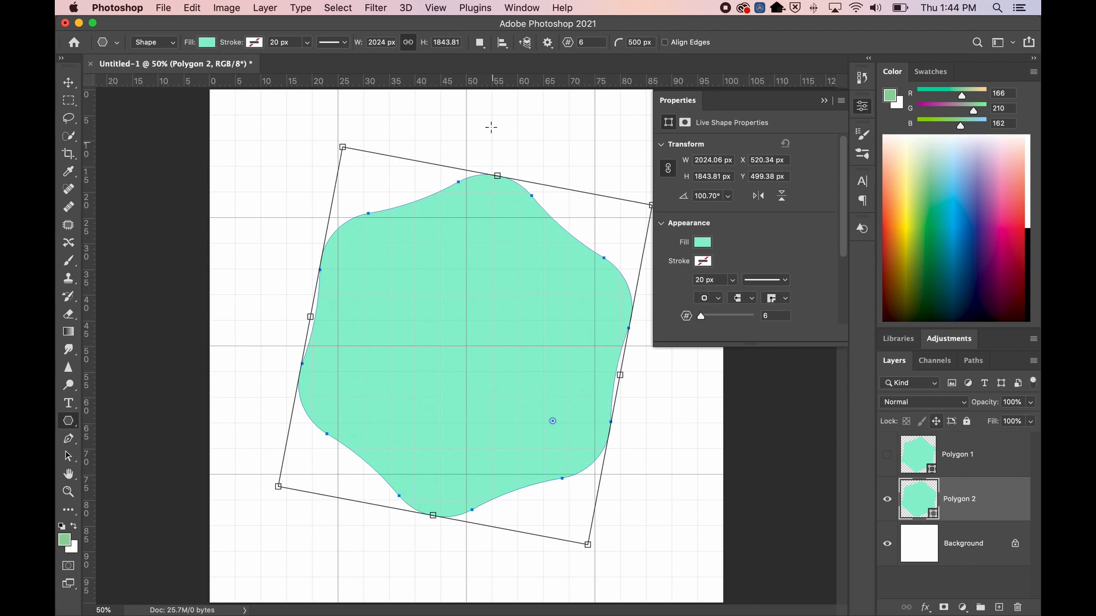
left_click(644, 42)
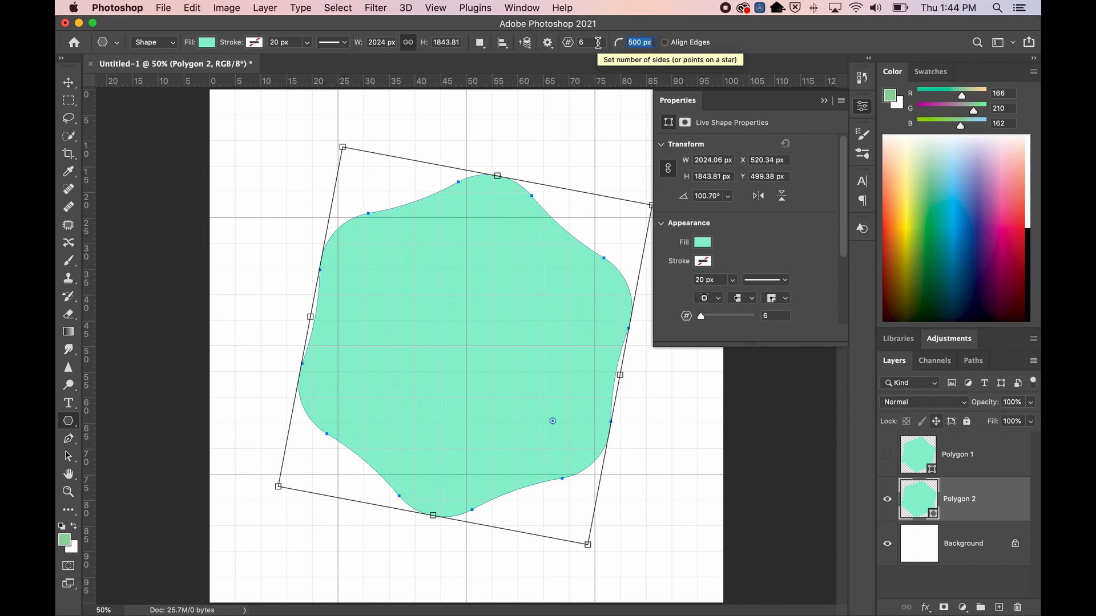
type("25")
left_click(547, 42)
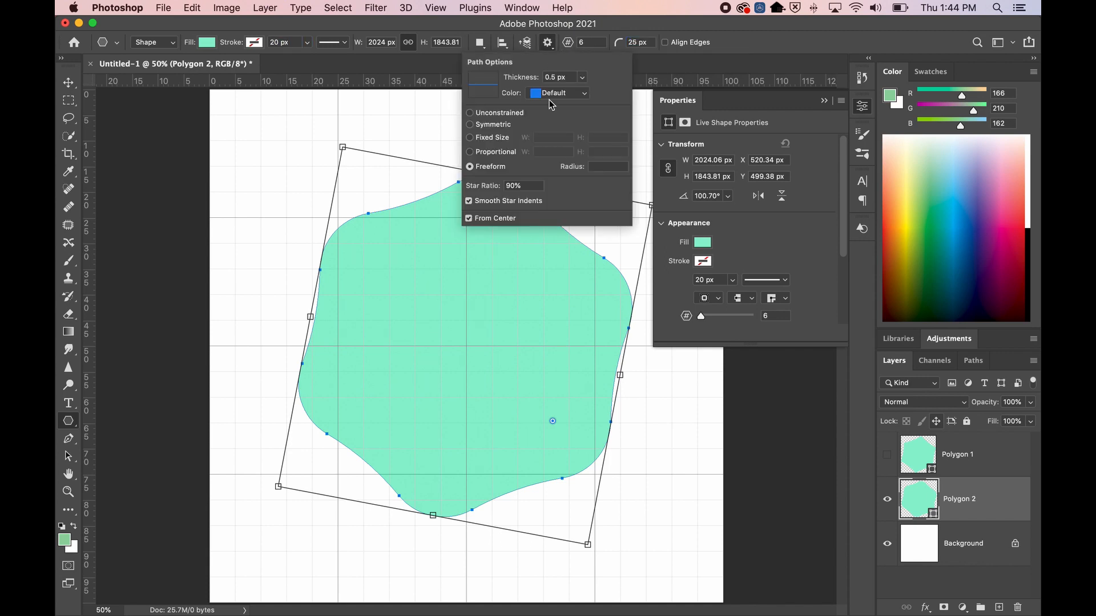
Set the star ratio for new shapes to 5%, after first trying 50%, then close Properties
left_click(495, 191)
type("50")
key("Tab")
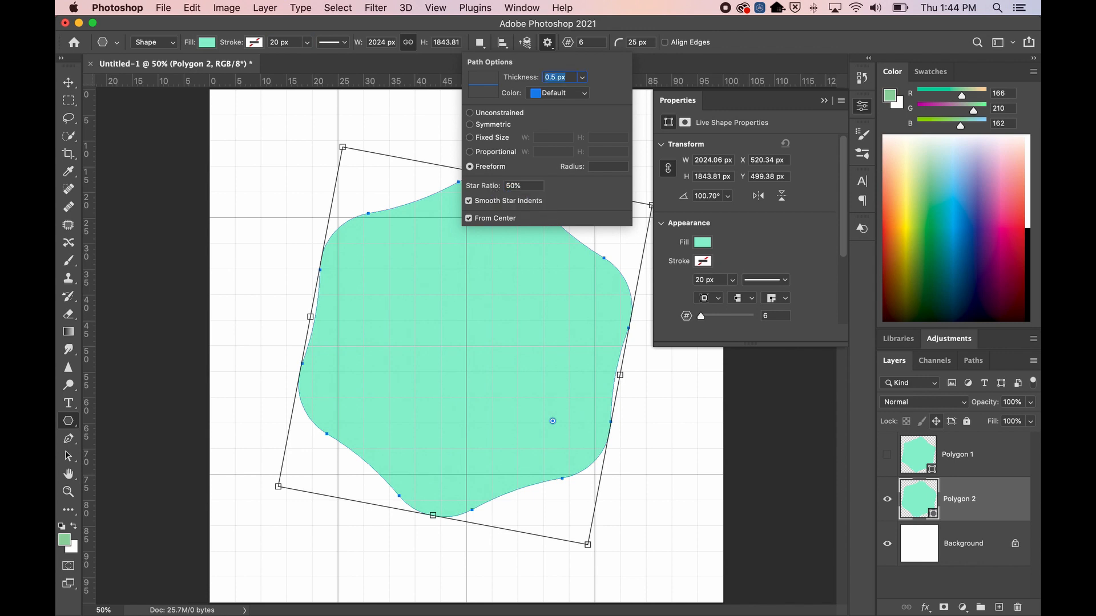
double_click(522, 185)
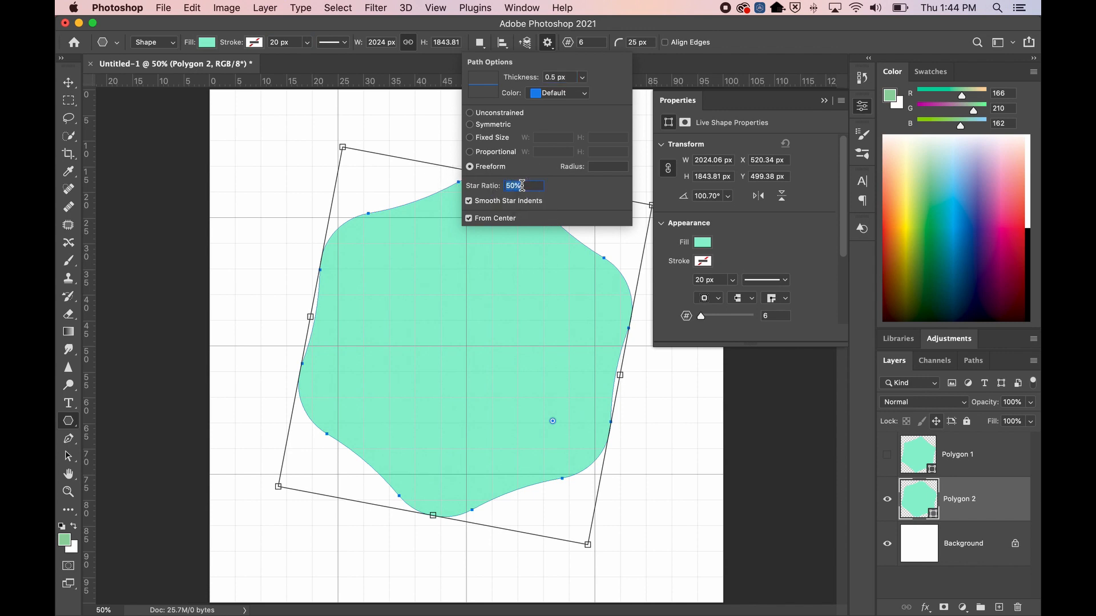
type("5")
key("Tab")
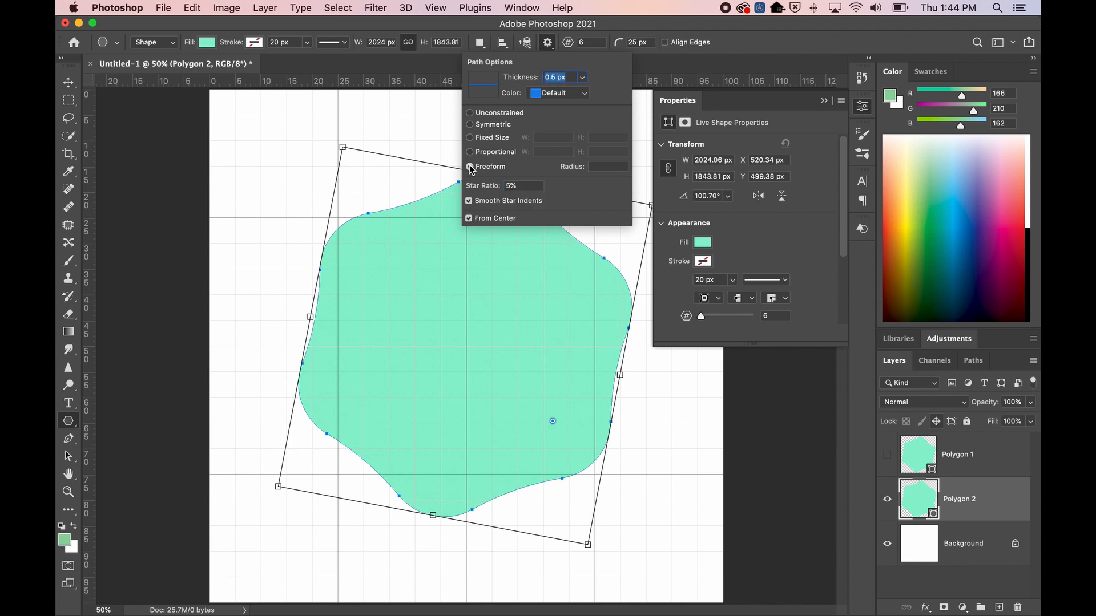
left_click(551, 44)
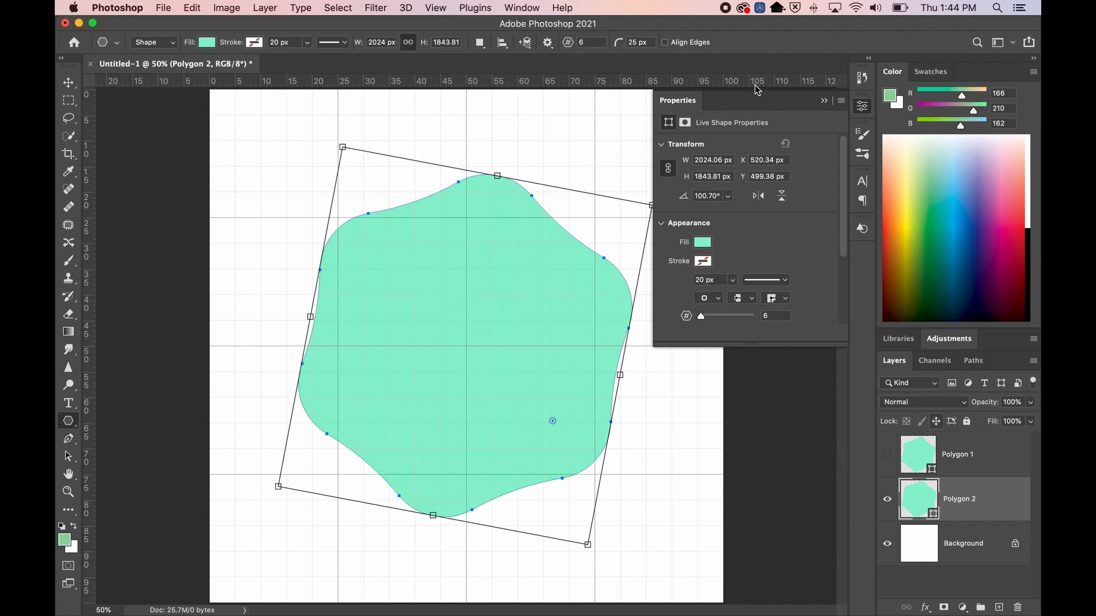
left_click(824, 101)
left_click(978, 474)
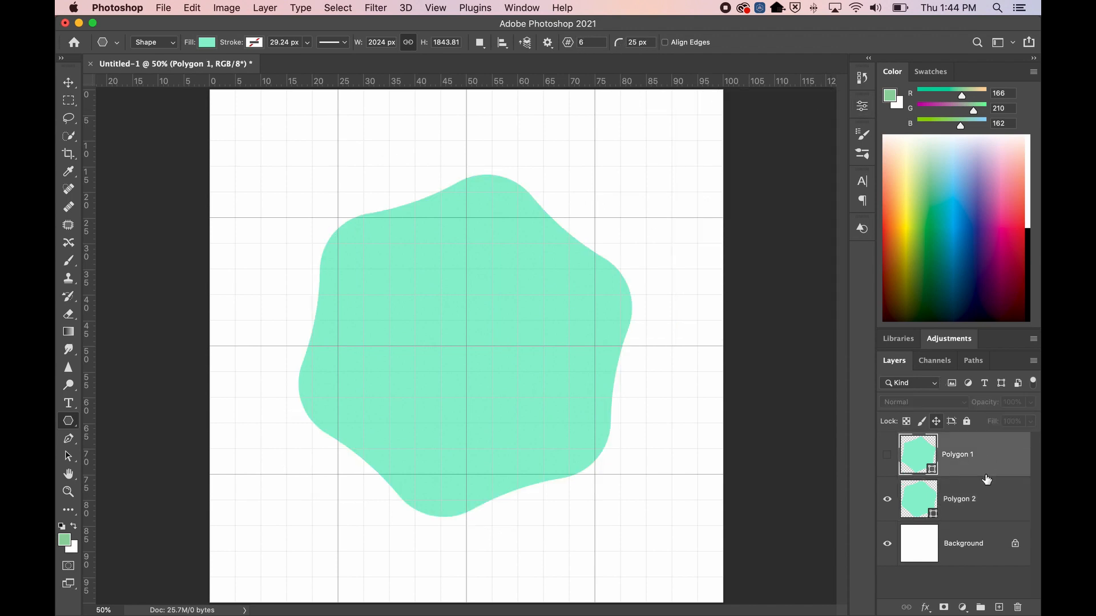
Delete the Polygon 1 and Polygon 2 layers, then draw a six-point star from the canvas centre
left_click(986, 500, "shift")
key("Delete")
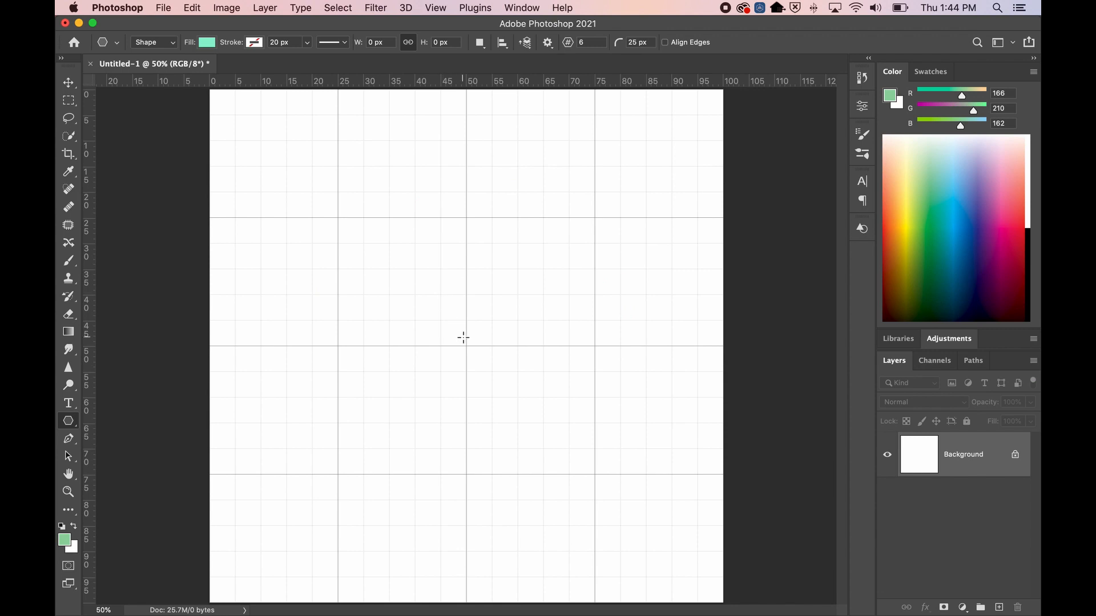
left_click_drag(466, 346, 655, 484)
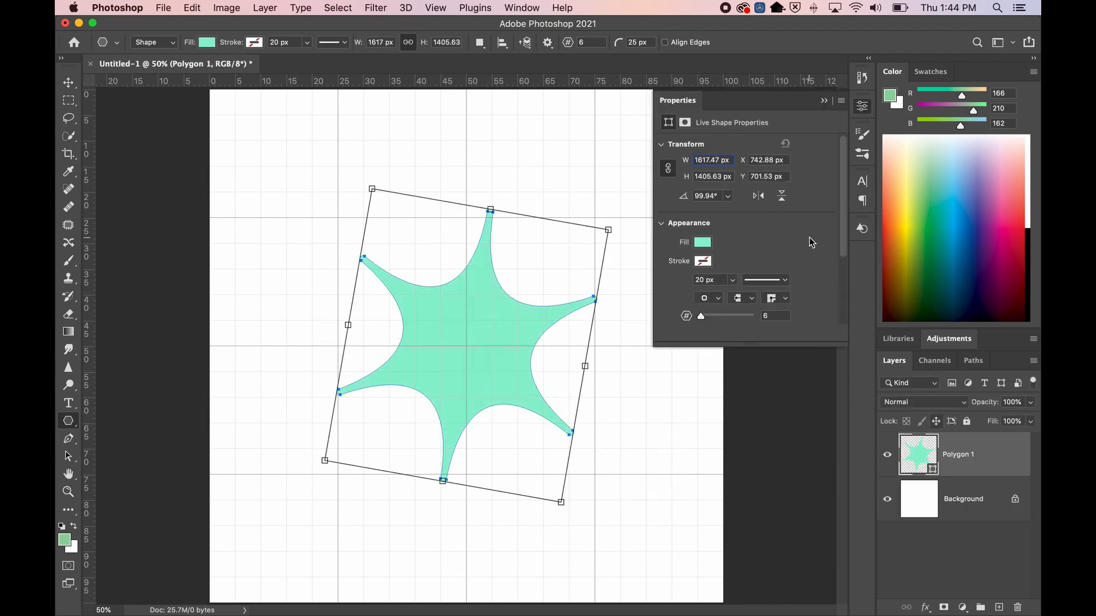
left_click(972, 495)
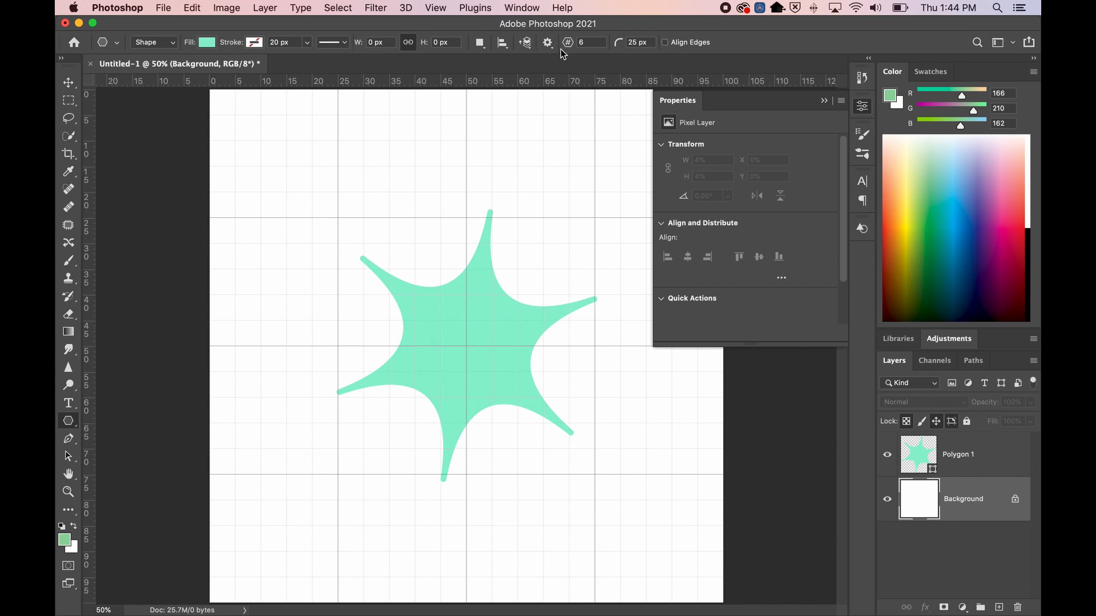
Turn off Smooth Star Indents in the path options and undo the star with Cmd+Z
left_click(547, 42)
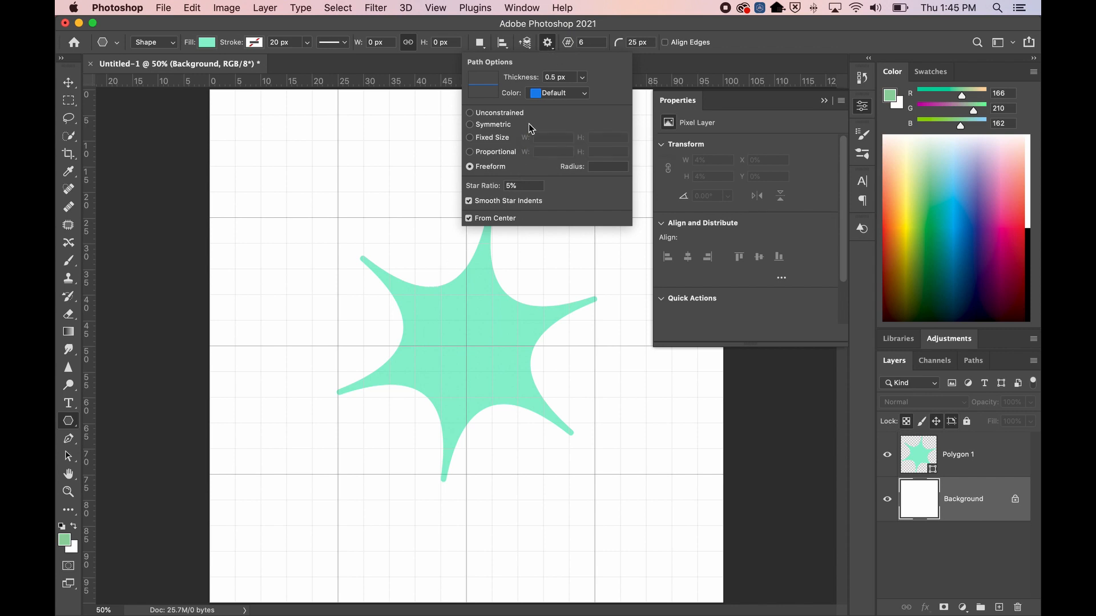
left_click(469, 201)
left_click(546, 49)
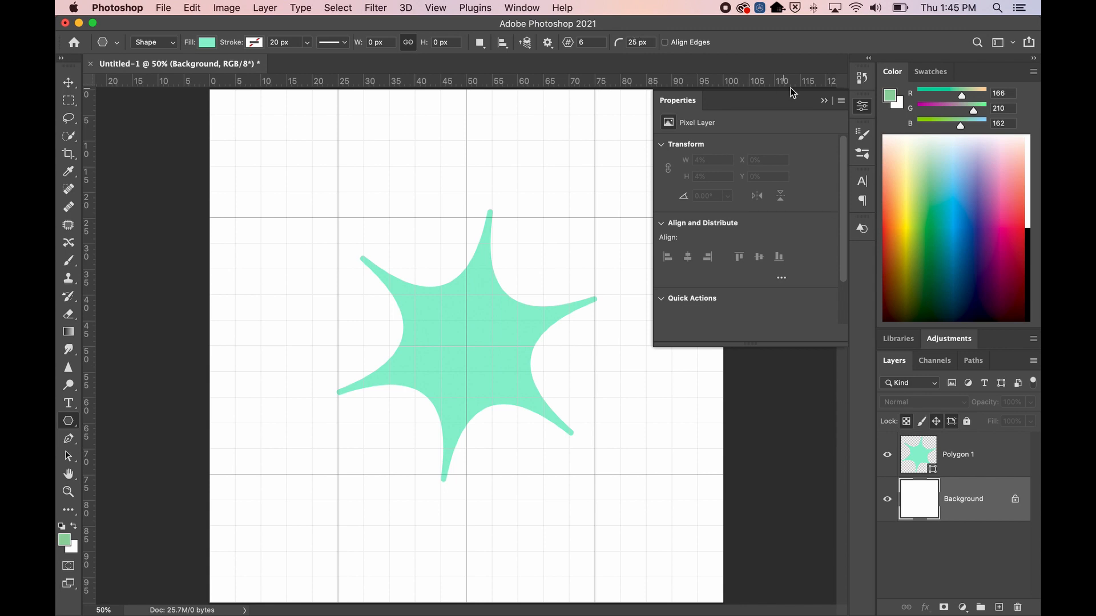
left_click(823, 100)
key("super+z")
key("super+z")
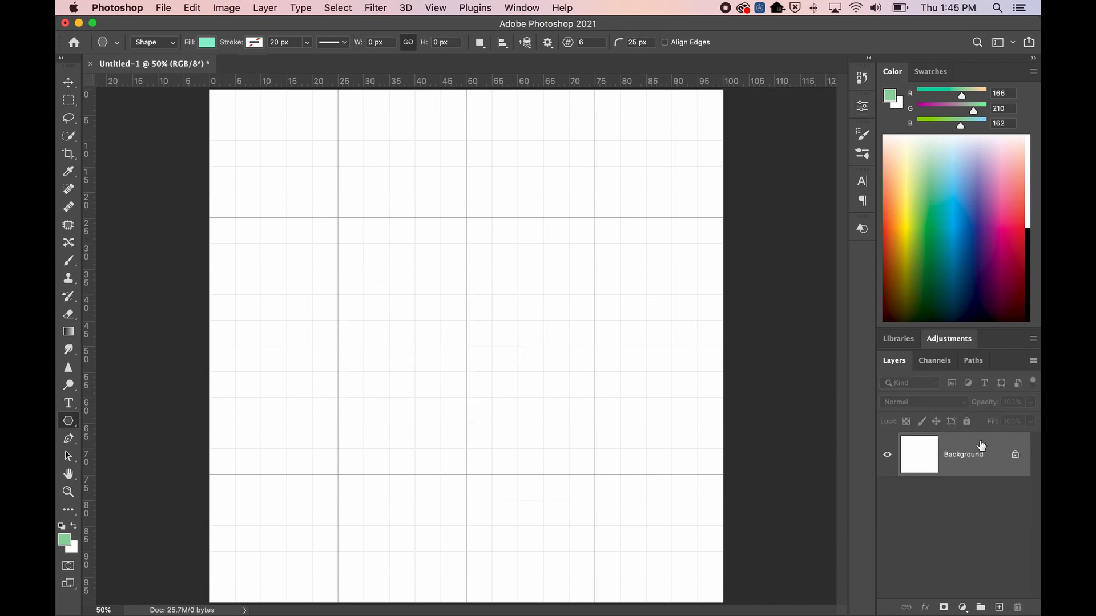
Draw a sharp six-point star from the canvas centre and review the path options
left_click_drag(466, 346, 695, 560)
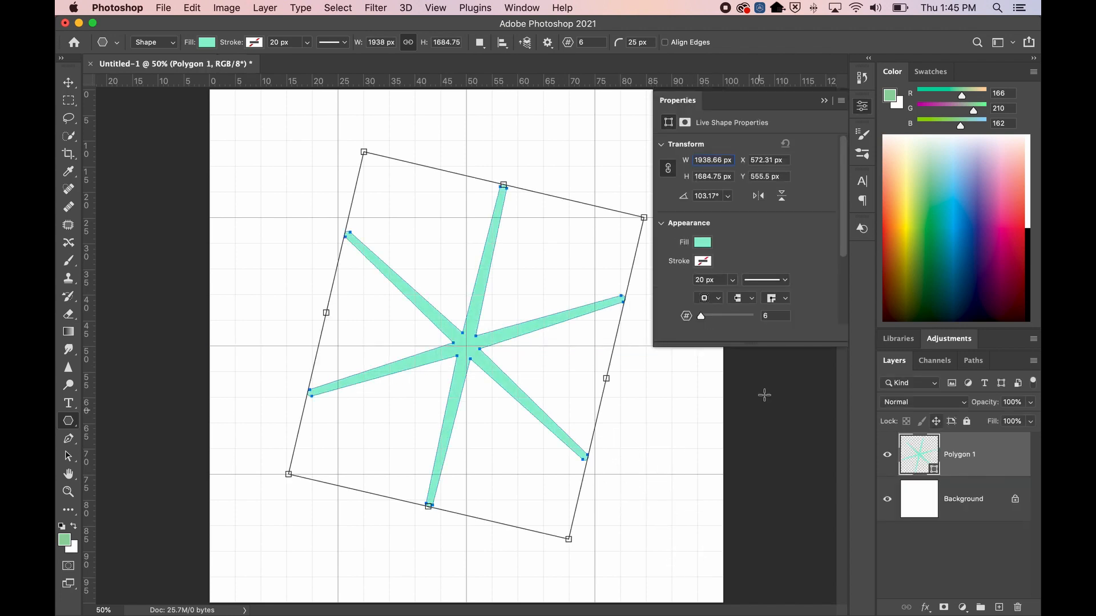
left_click(824, 100)
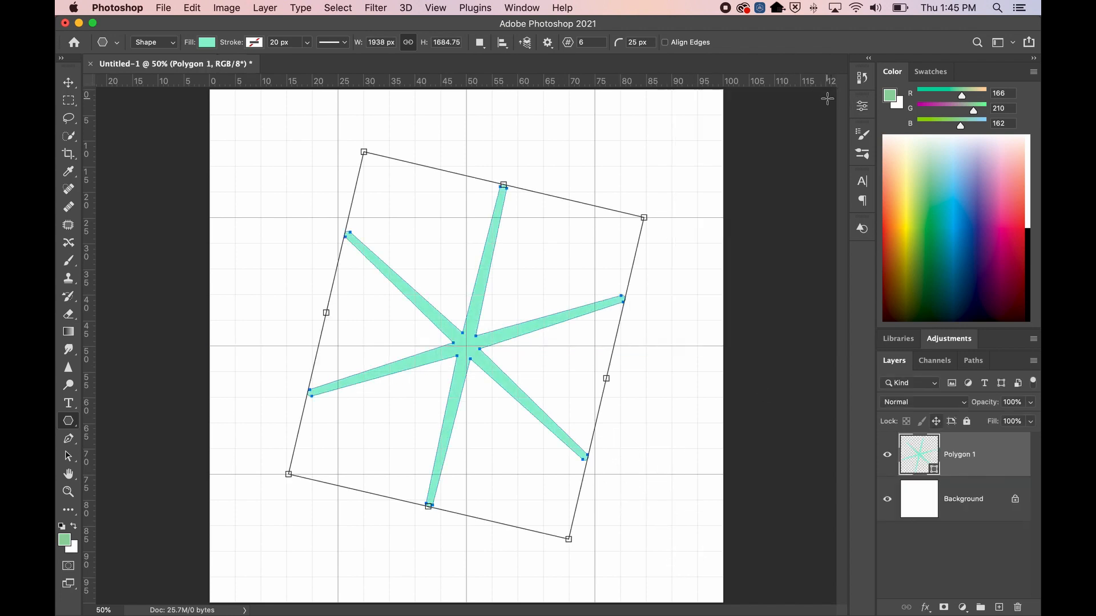
left_click(980, 500)
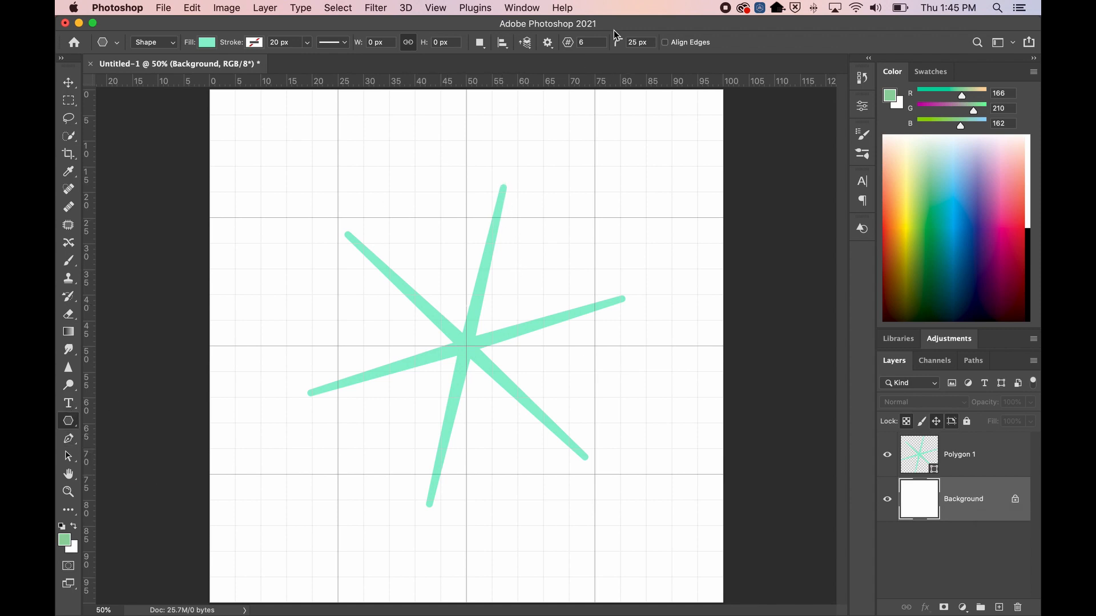
left_click(551, 44)
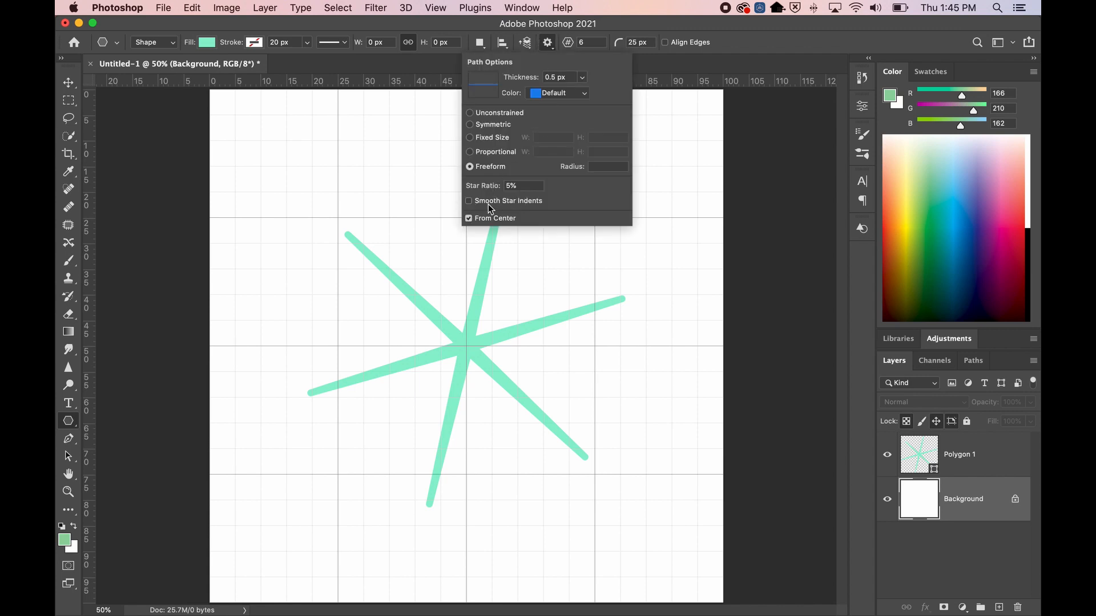
left_click(549, 41)
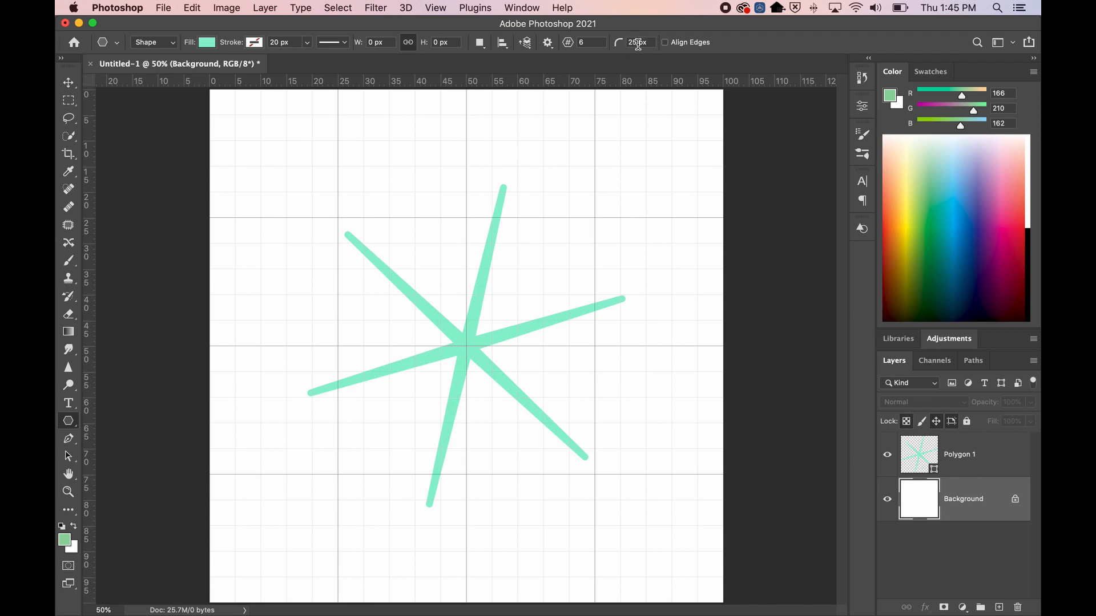
left_click_drag(653, 44, 630, 45)
Select the Polygon 1 star and raise its number of points from 6 to 19
left_click(954, 455)
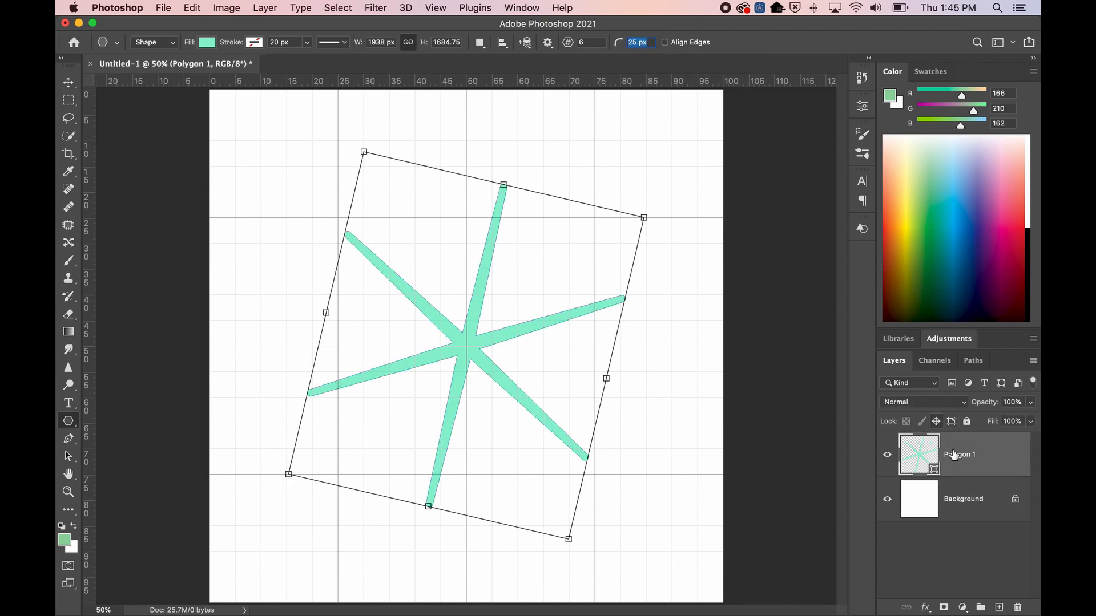
left_click(945, 494)
left_click(919, 449)
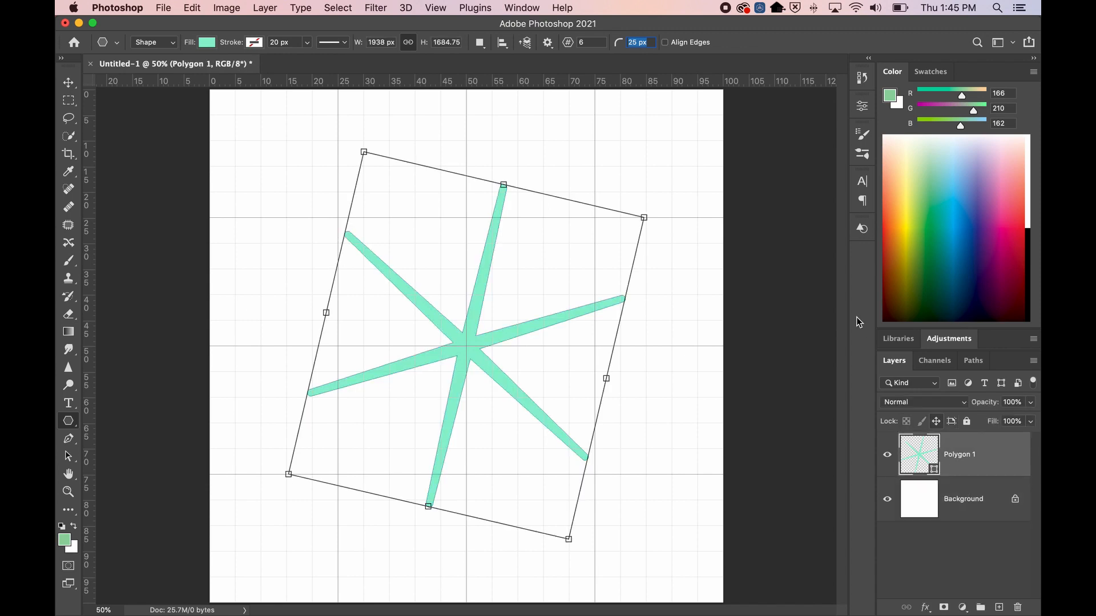
left_click(862, 108)
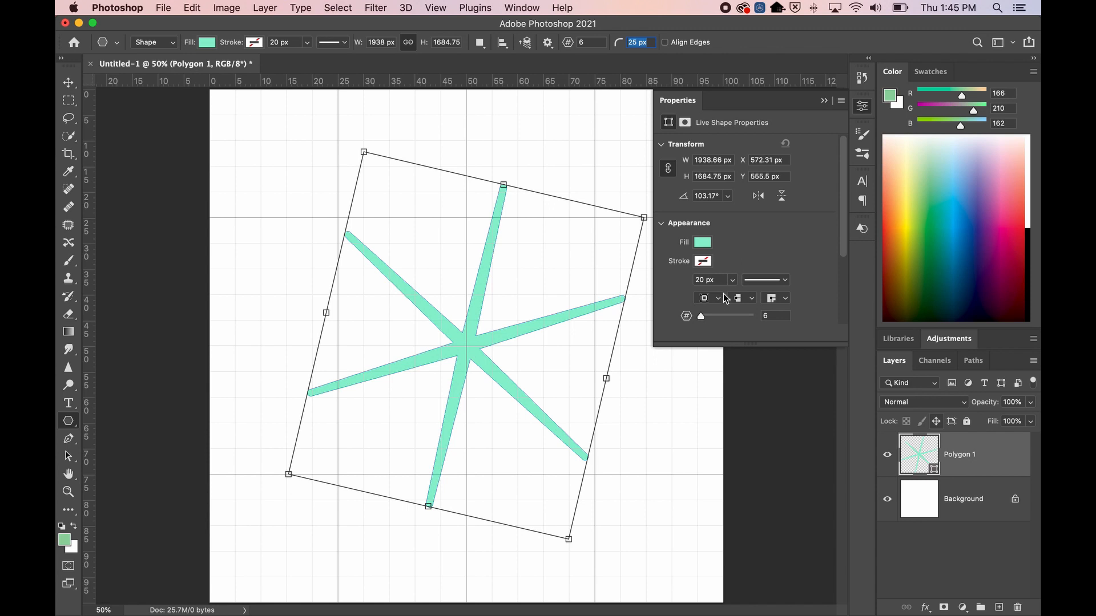
mouse_move(702, 316)
left_mouse_down()
mouse_move(720, 317)
mouse_move(708, 316)
left_mouse_up()
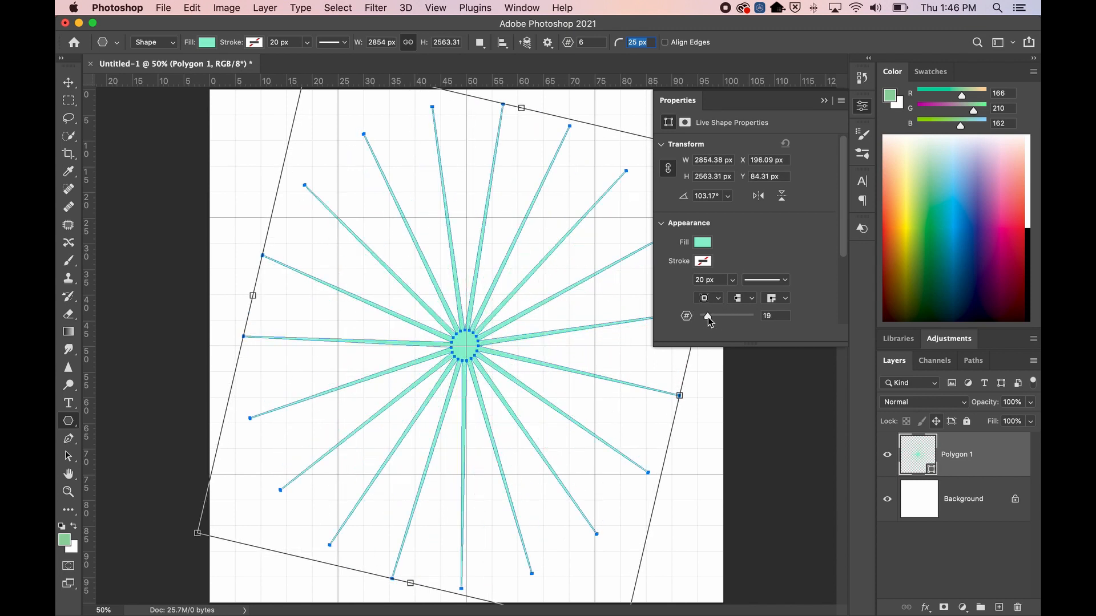
Switch the star's fill to Solid Color and try the light violet, pale yellow and orange swatches
left_click(702, 248)
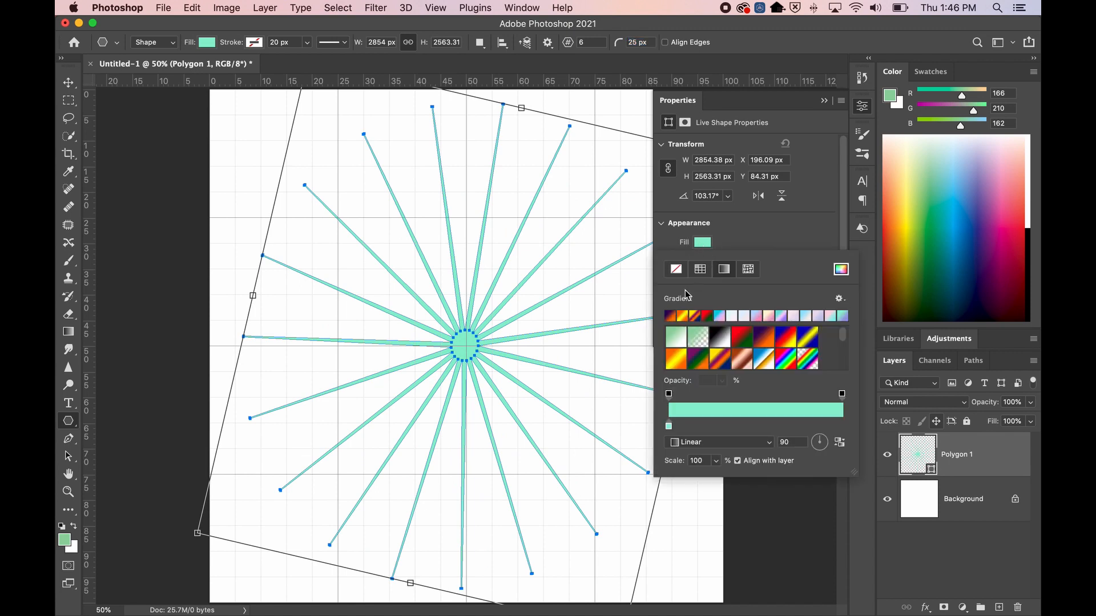
left_click(704, 244)
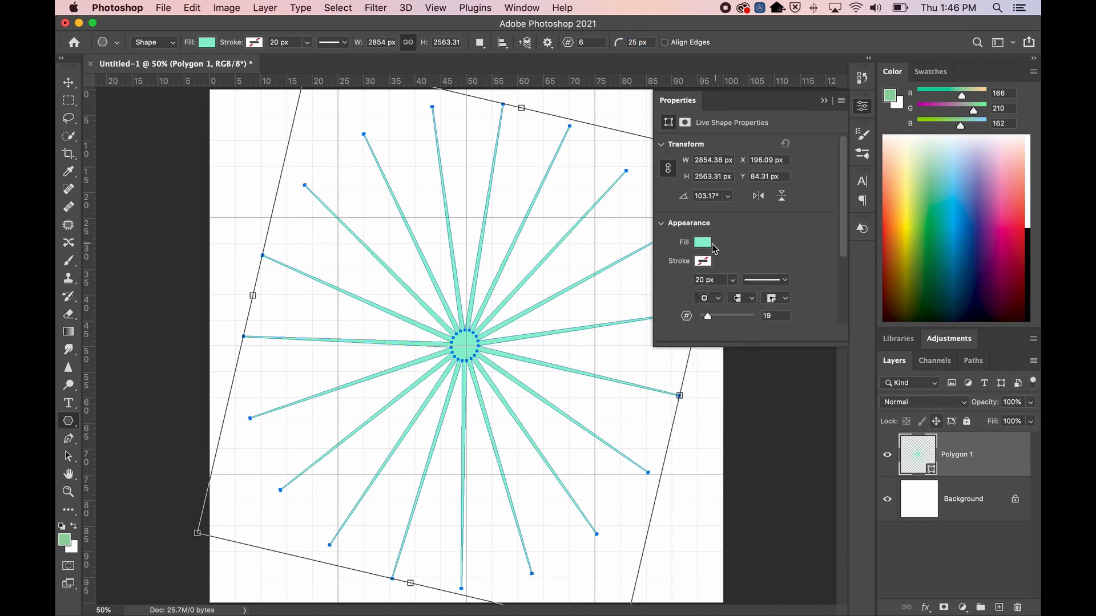
left_click(703, 244)
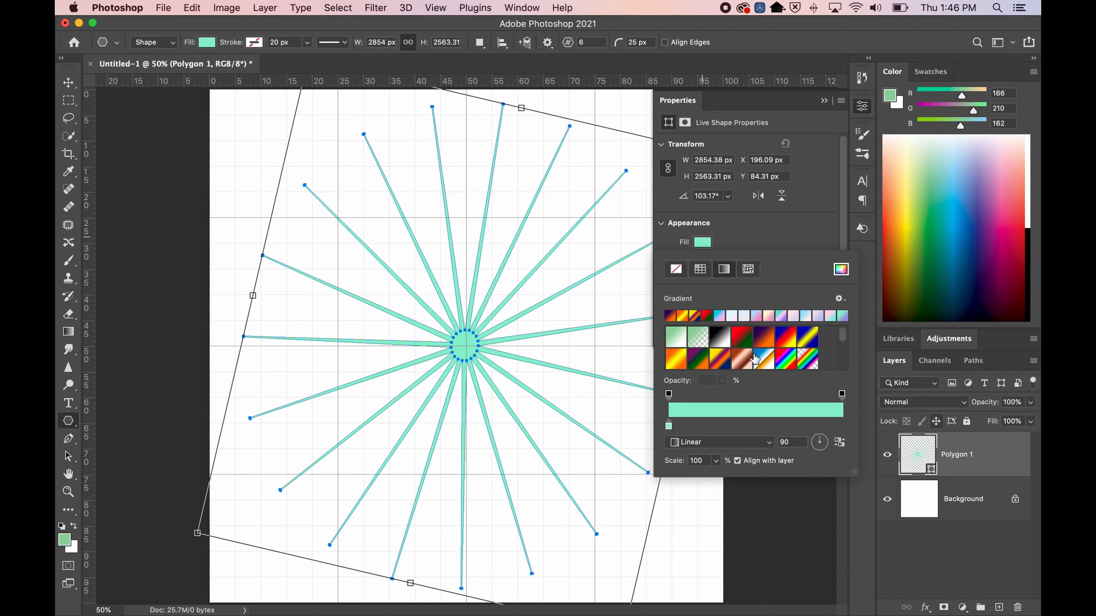
left_click(841, 269)
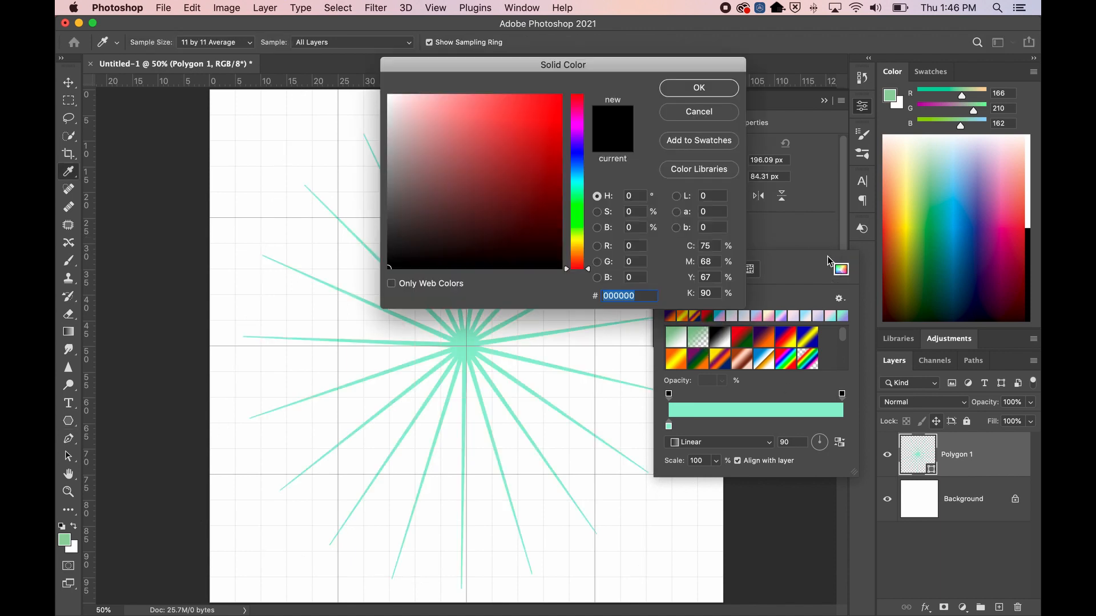
left_click(702, 112)
left_click(700, 269)
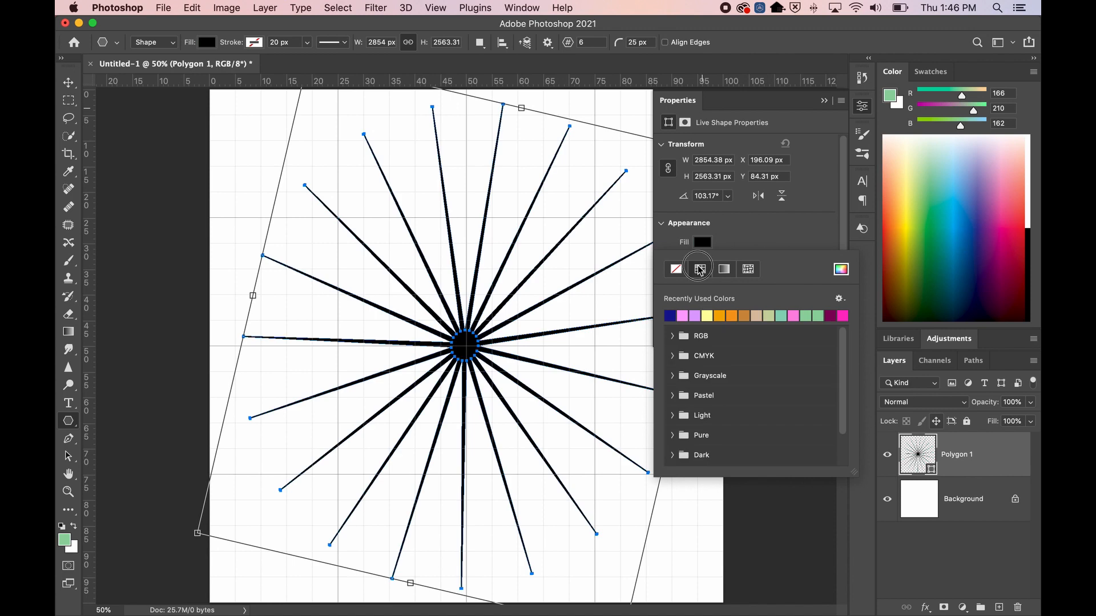
left_click(695, 315)
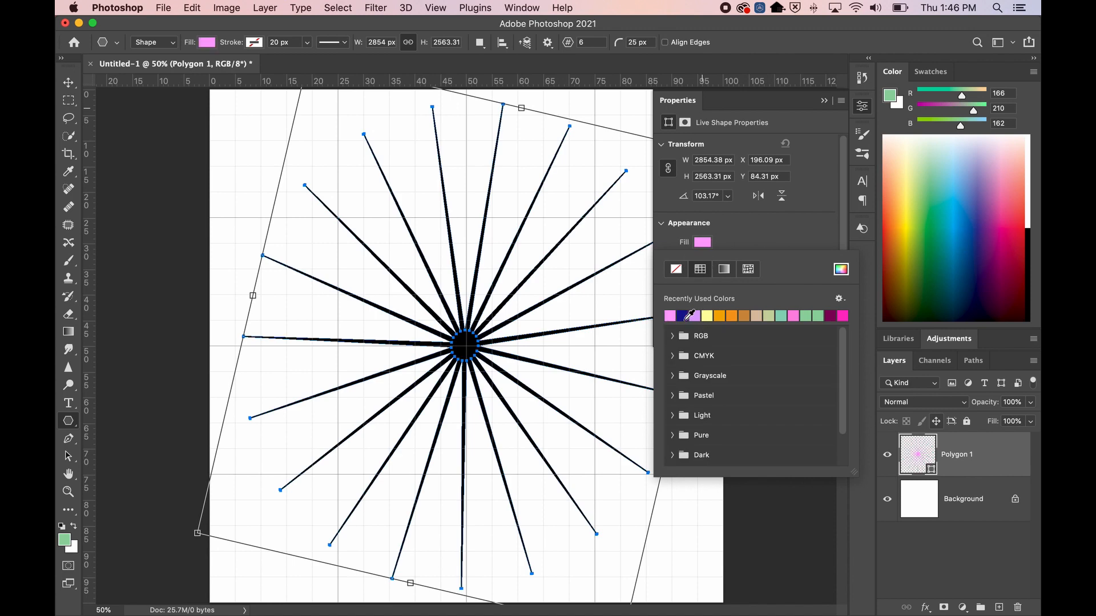
left_click(707, 315)
left_click(719, 316)
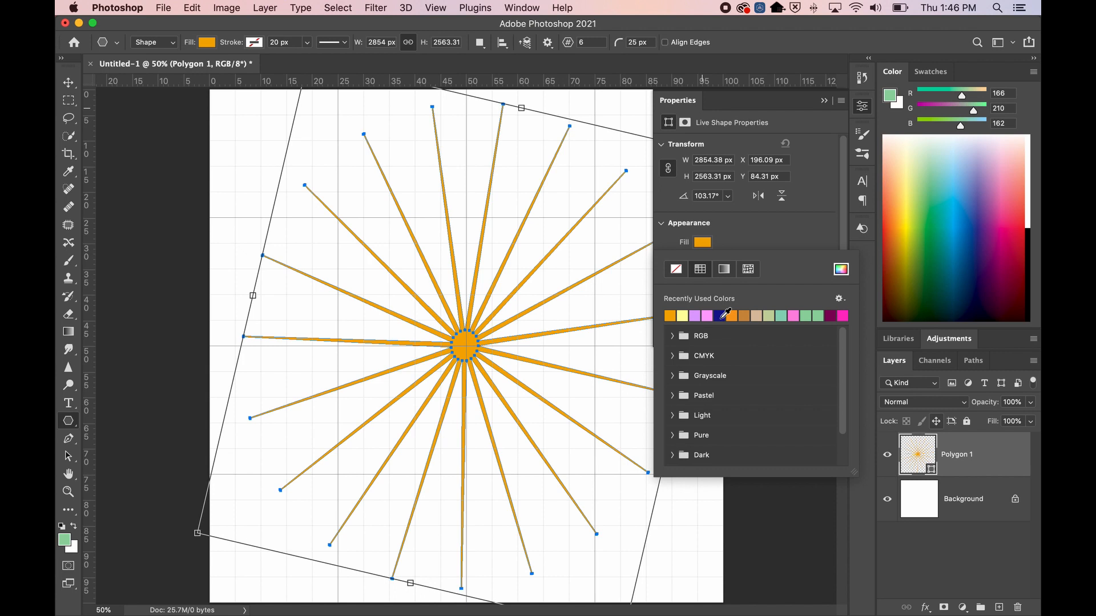
Choose a custom muted blue fill (5e679a) for the star in the Color Picker
left_click(841, 270)
left_click_drag(579, 134, 465, 146)
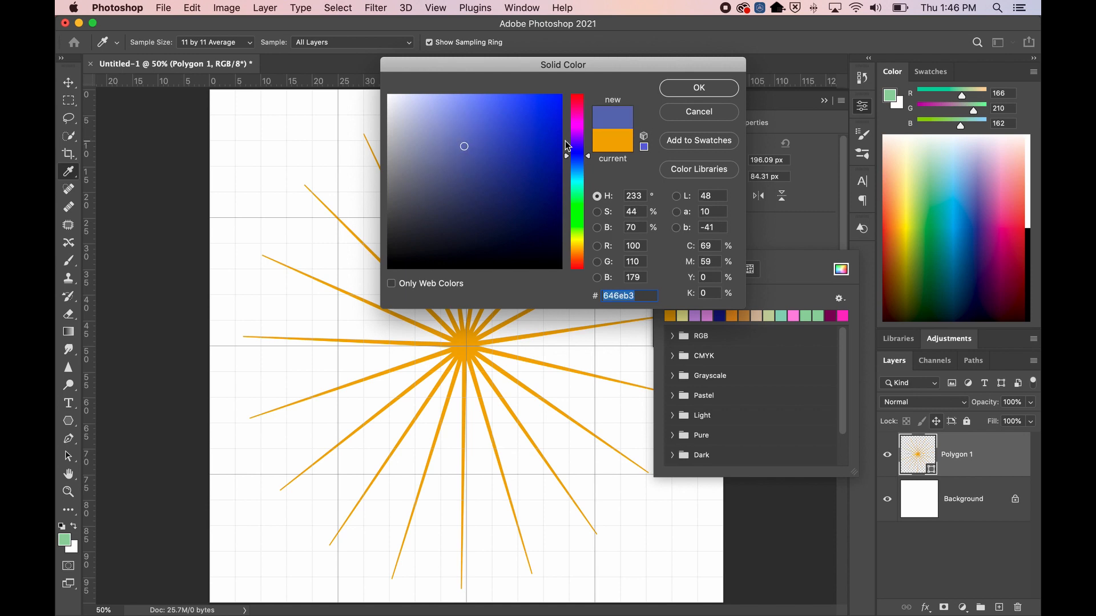
left_click(566, 142)
left_click(542, 143)
left_click(580, 156)
left_click_drag(538, 143, 454, 163)
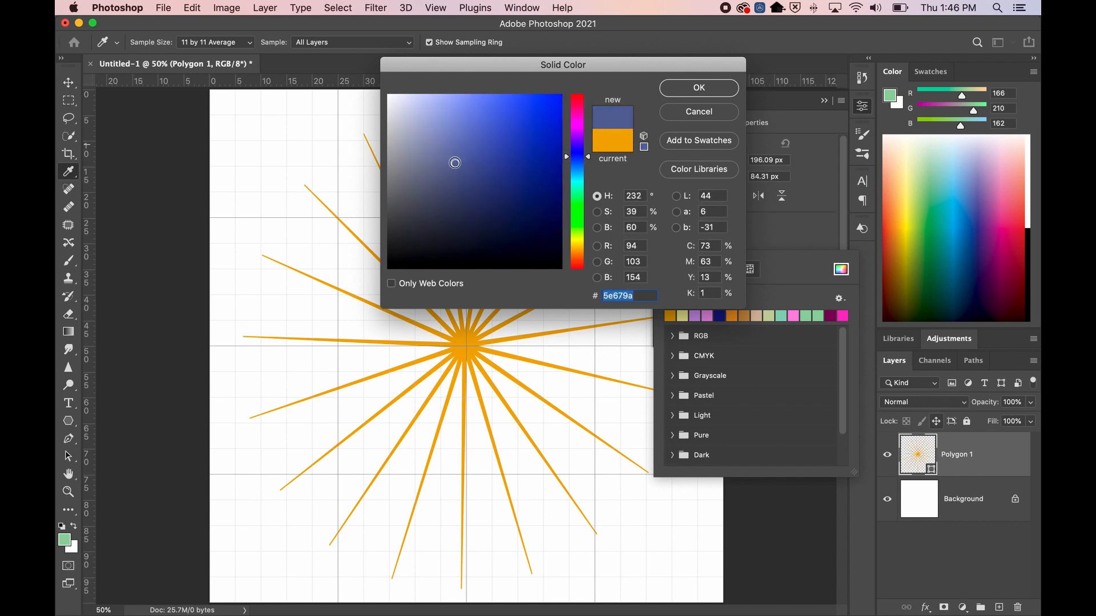
left_click(665, 90)
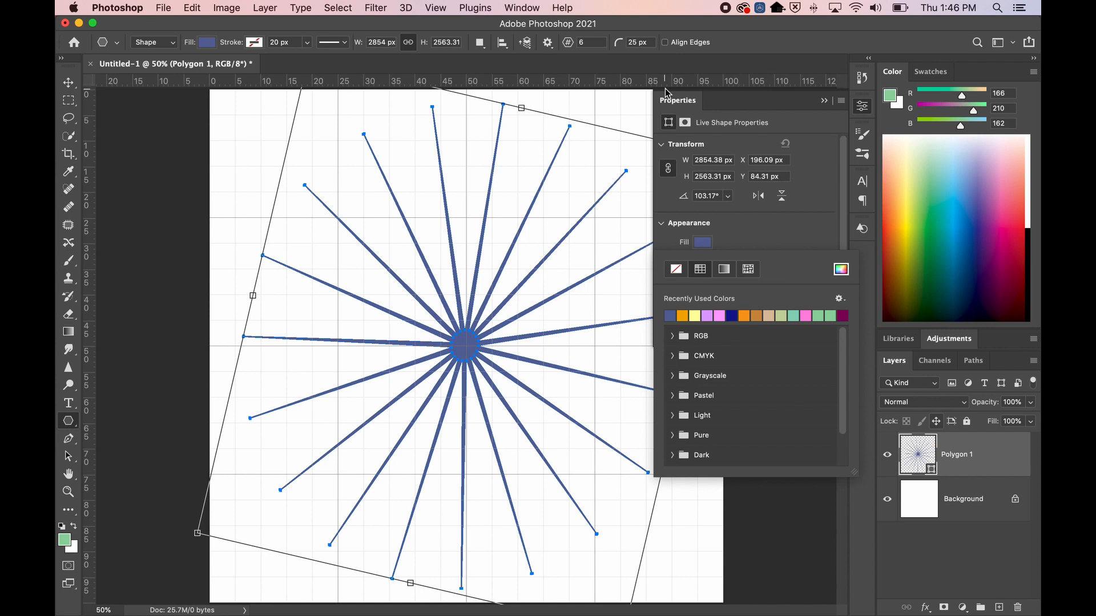
Enlarge the Polygon 1 star to about 4975 × 4351 px and zoom out to see the whole canvas
left_click(964, 504)
left_click(957, 460)
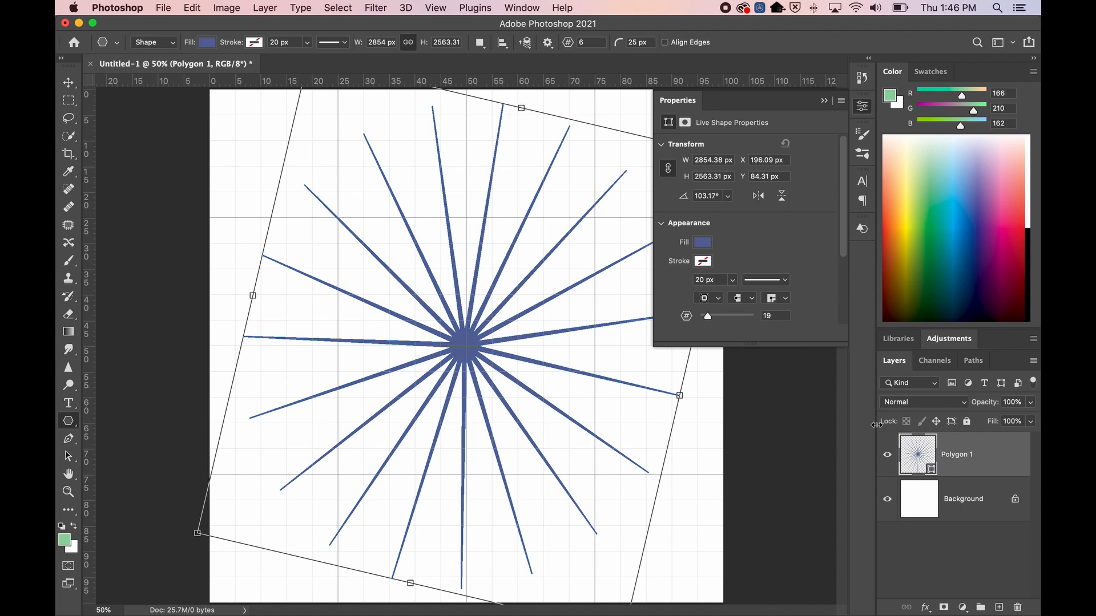
left_click(69, 83)
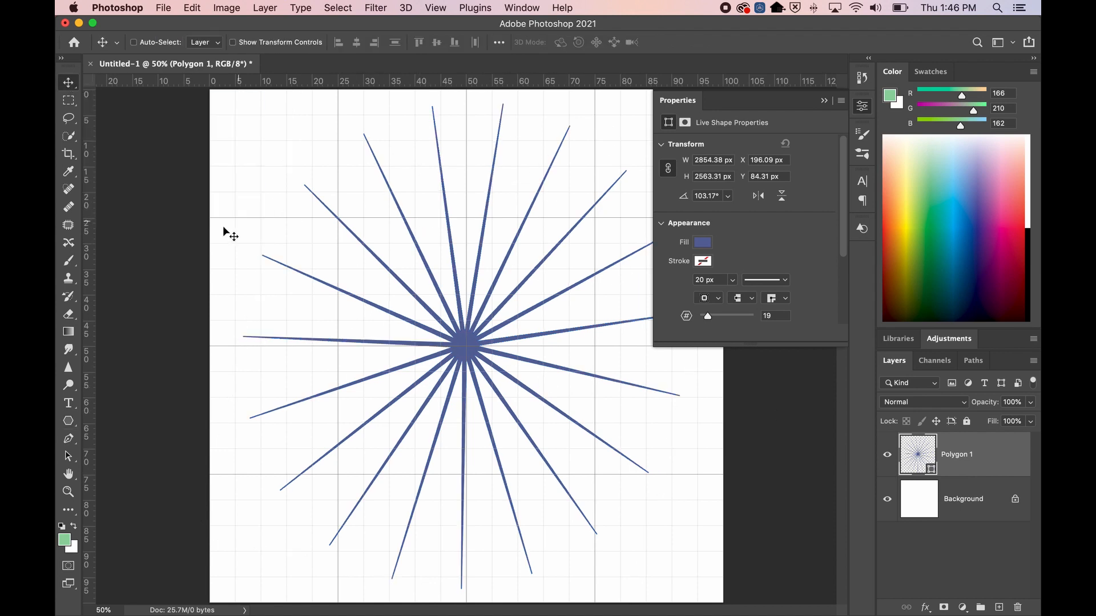
left_click(69, 422)
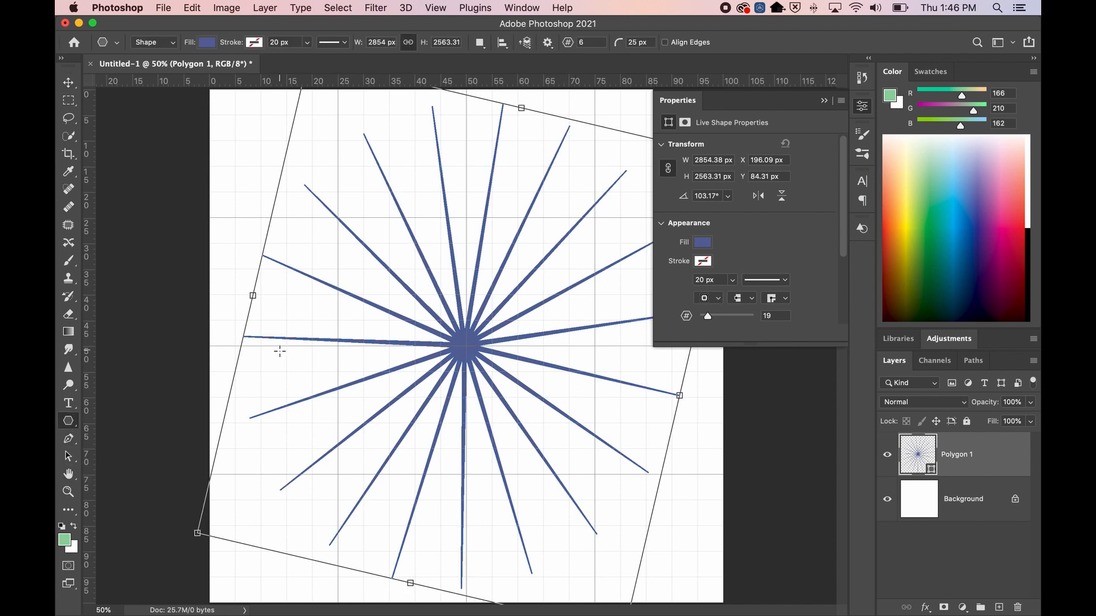
left_click(825, 101)
mouse_move(735, 159)
left_mouse_down()
mouse_move(543, 310)
mouse_move(517, 275)
mouse_move(670, 215)
mouse_move(543, 328)
mouse_move(509, 318)
mouse_move(731, 146)
left_mouse_up()
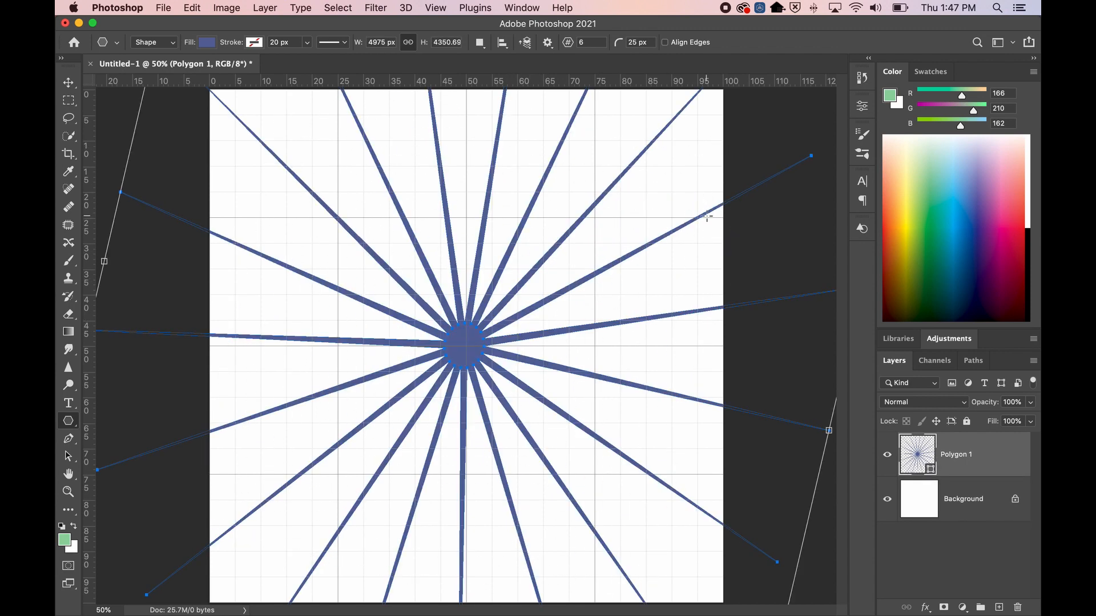
key("z")
left_click_drag(591, 344, 593, 345)
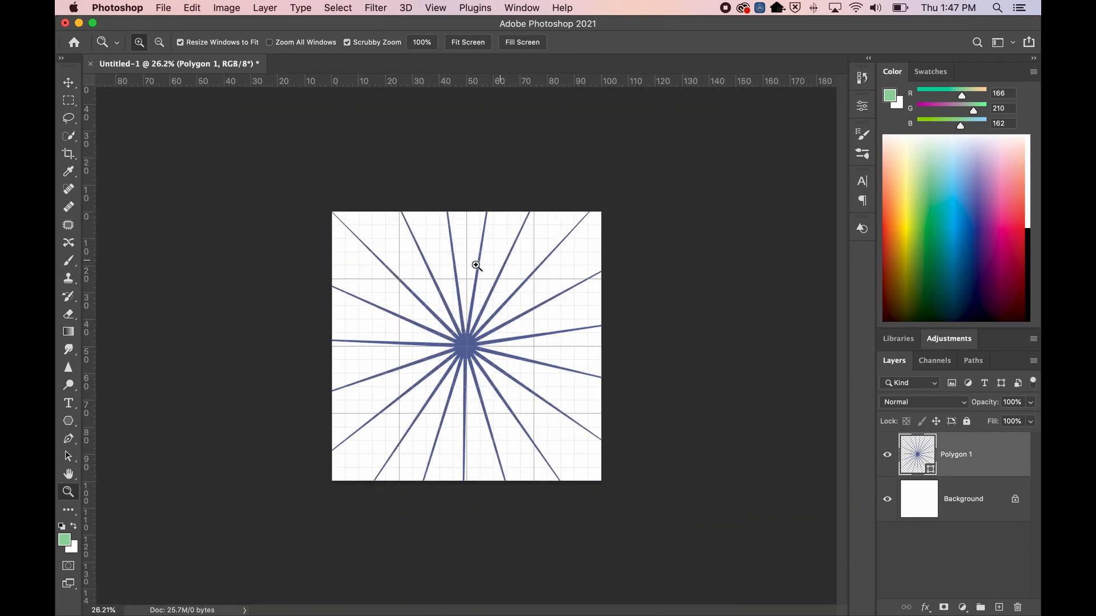
Scale the star up to 6136 × 5356 px and hide the canvas grid with Cmd+'
left_click(69, 420)
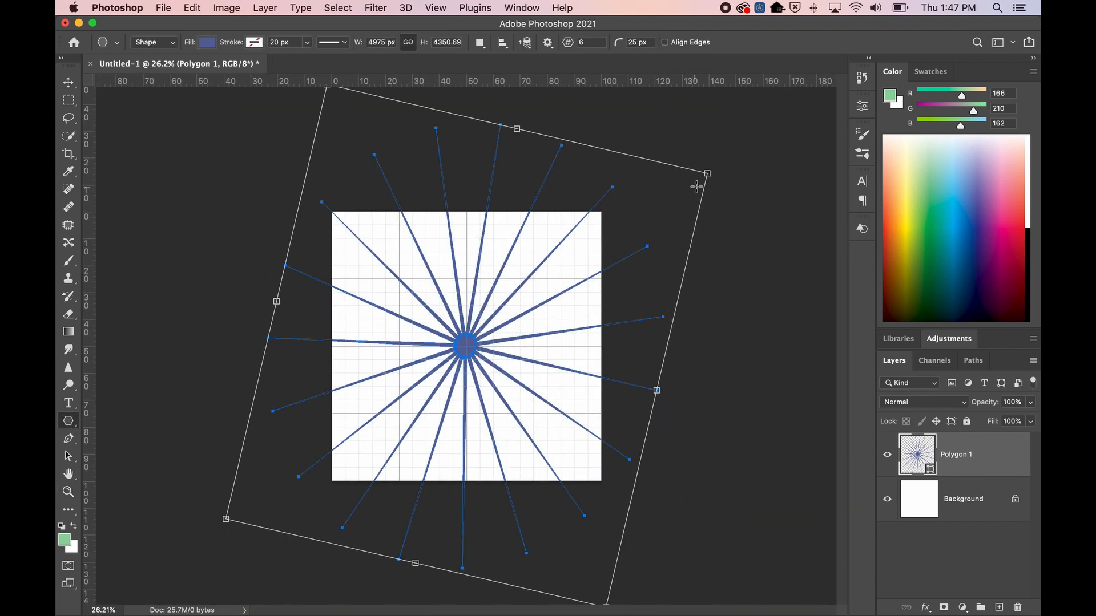
left_click_drag(708, 173, 763, 133)
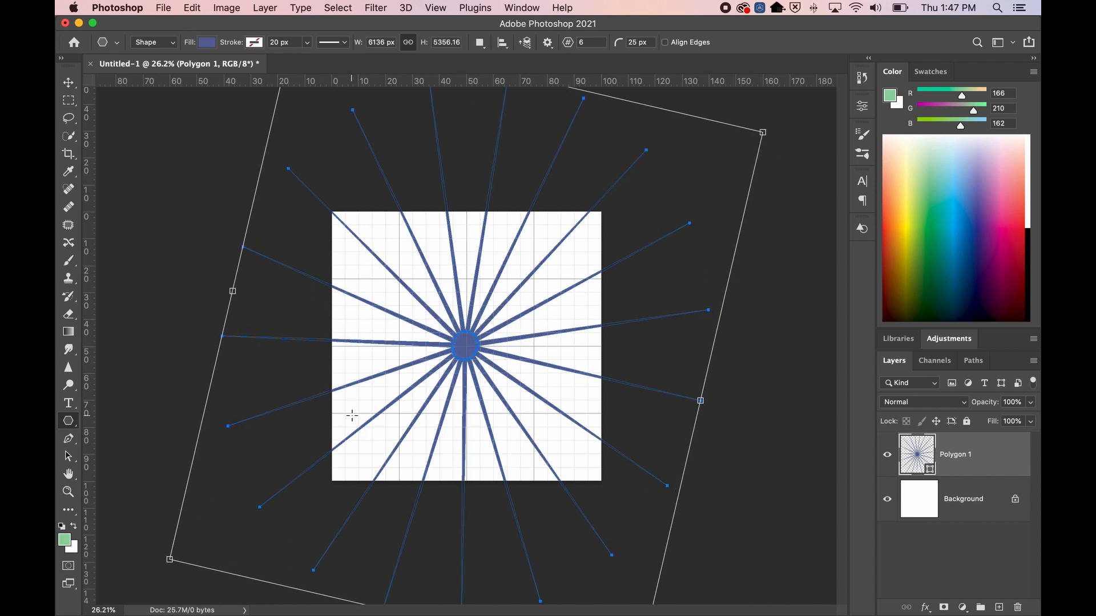
left_click(955, 506)
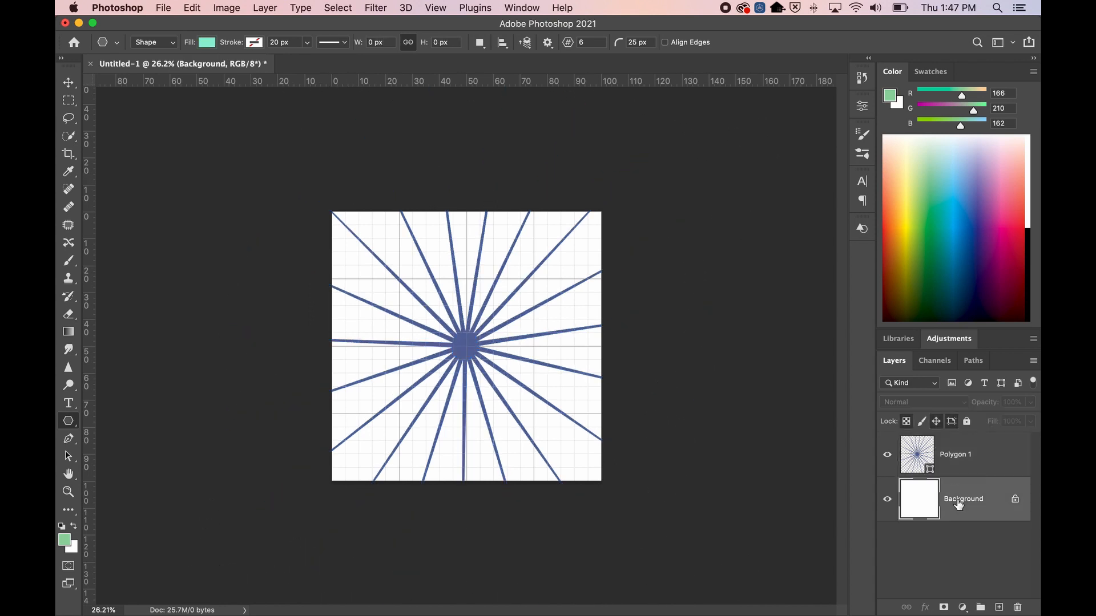
key("super+apostrophe")
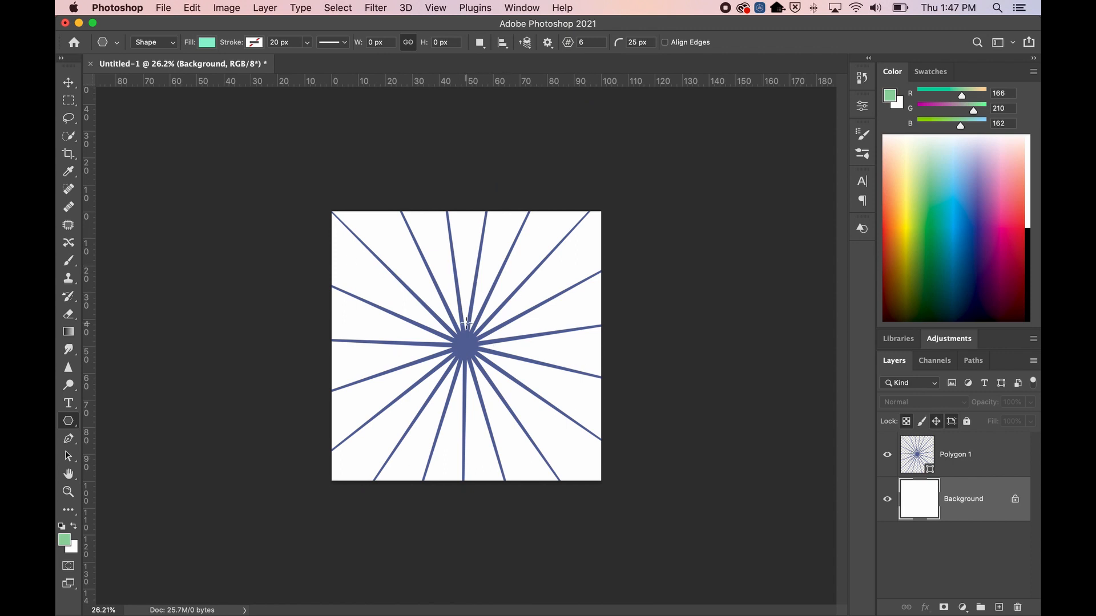
left_click(1005, 456)
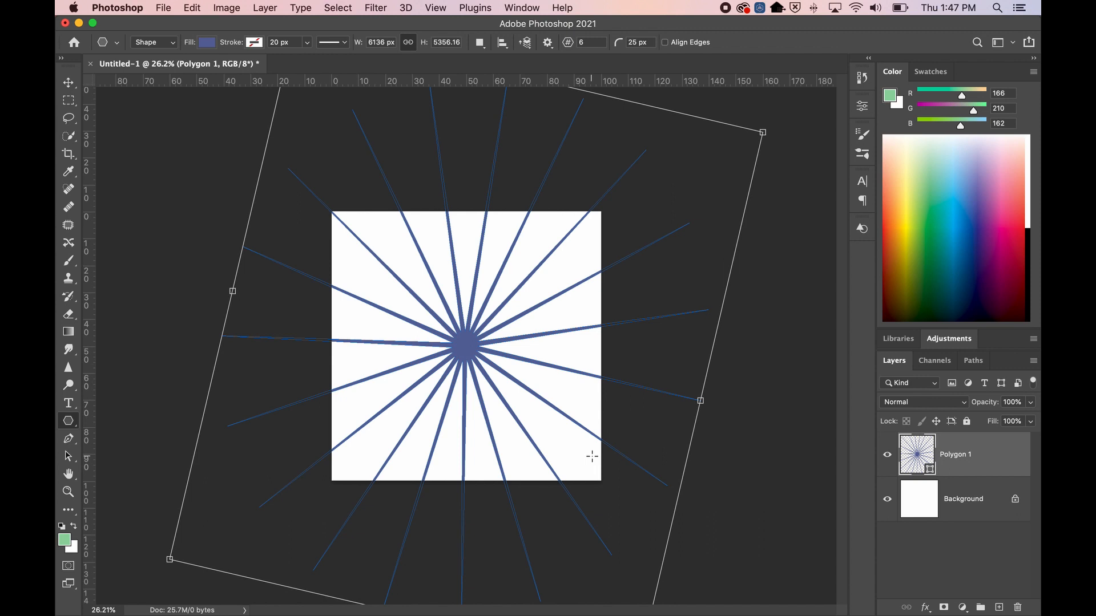
left_click(937, 509)
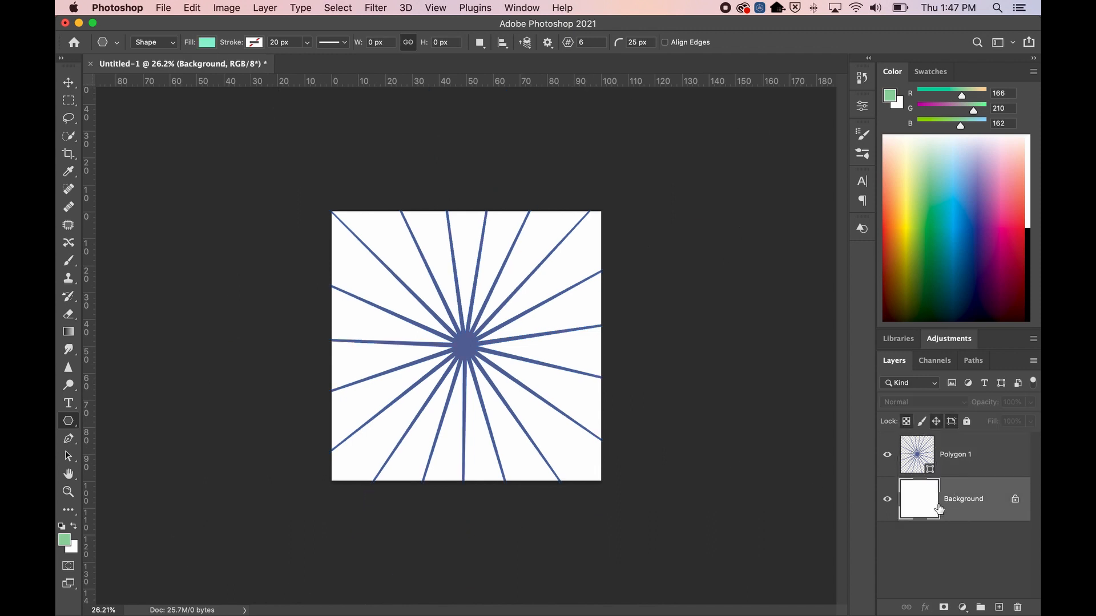
left_click(966, 461)
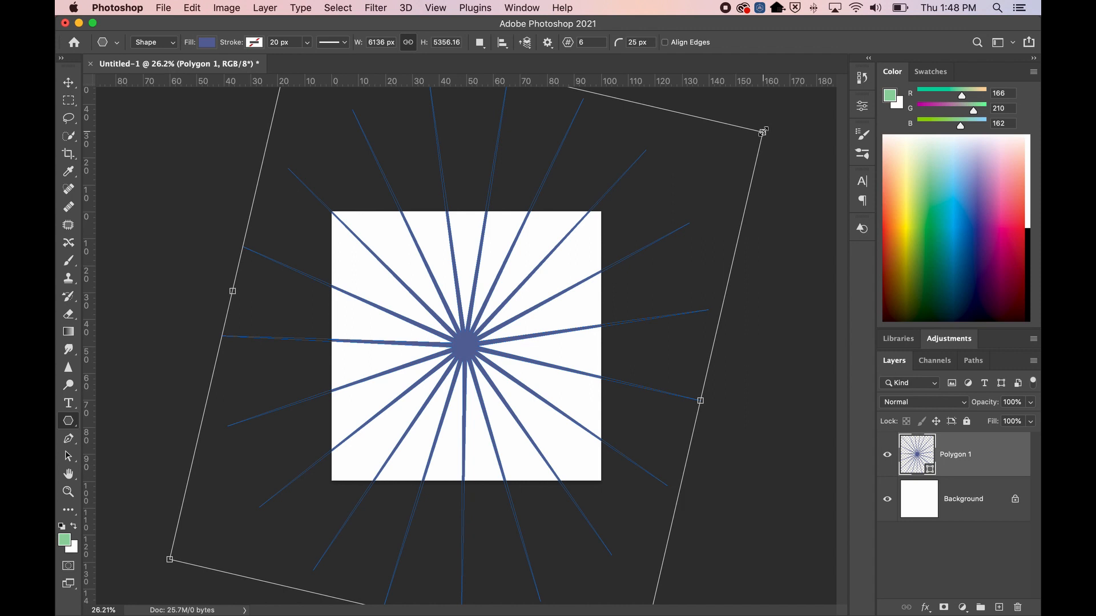
Shrink the star to about 4373 × 3829 px, keeping its rays past the canvas edges
left_click_drag(762, 131, 620, 238)
left_click(991, 506)
left_click(990, 468)
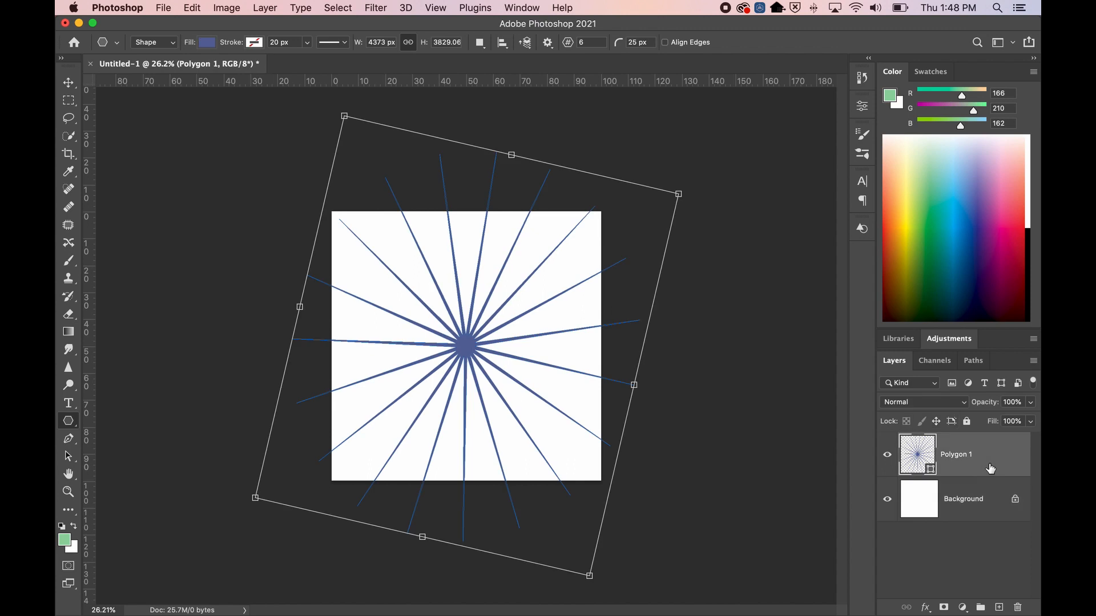
left_click(962, 496)
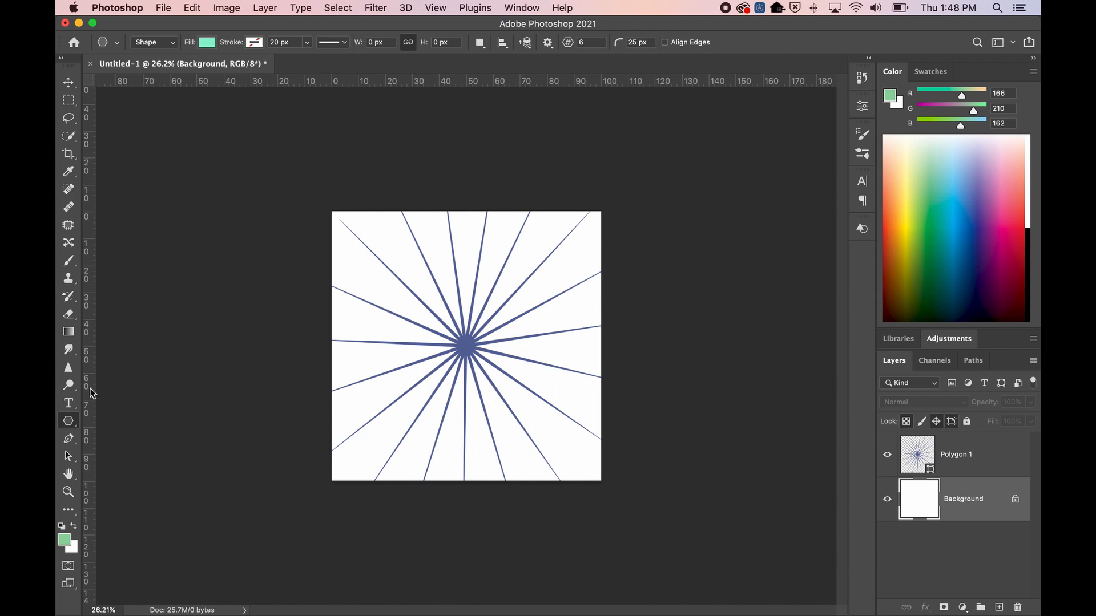
left_click(71, 422)
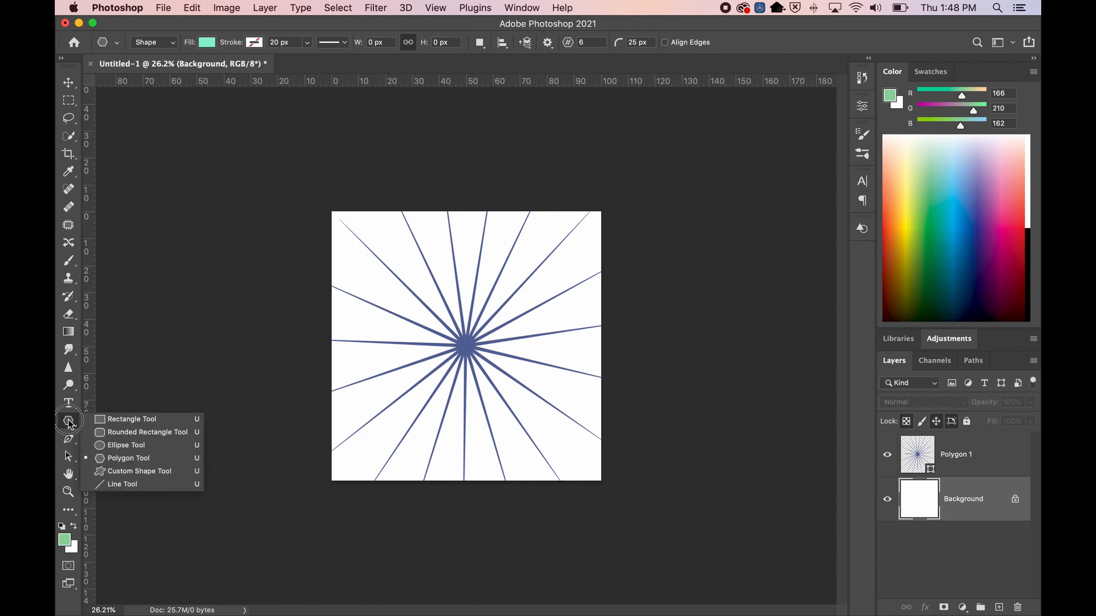
Draw a rectangle covering the whole canvas and give it a solid colour fill
left_click(114, 421)
left_click_drag(318, 204, 616, 498)
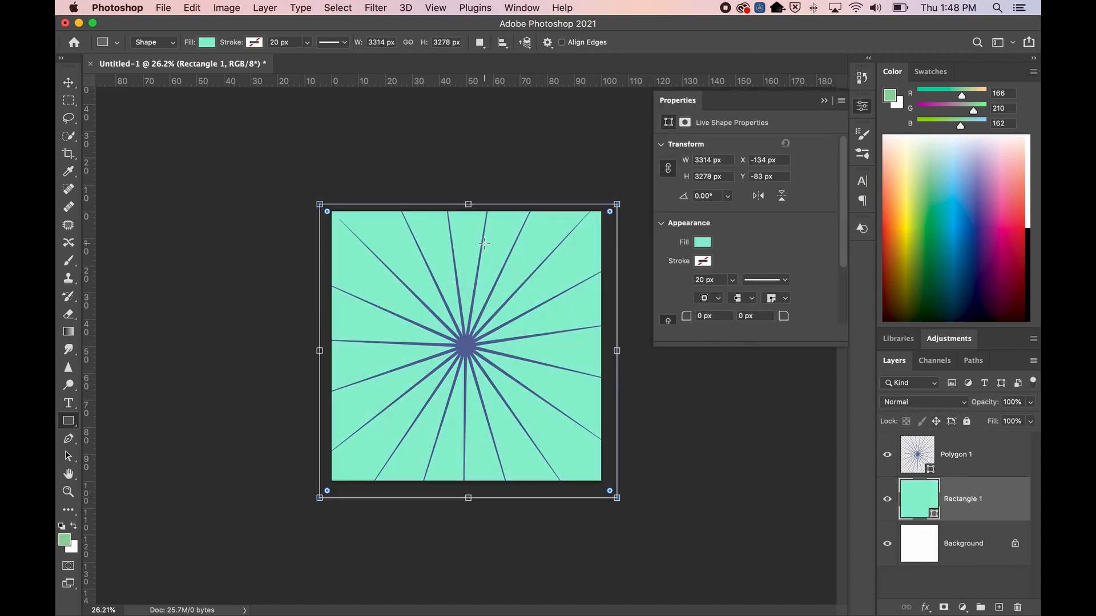
left_click(702, 242)
left_click(700, 269)
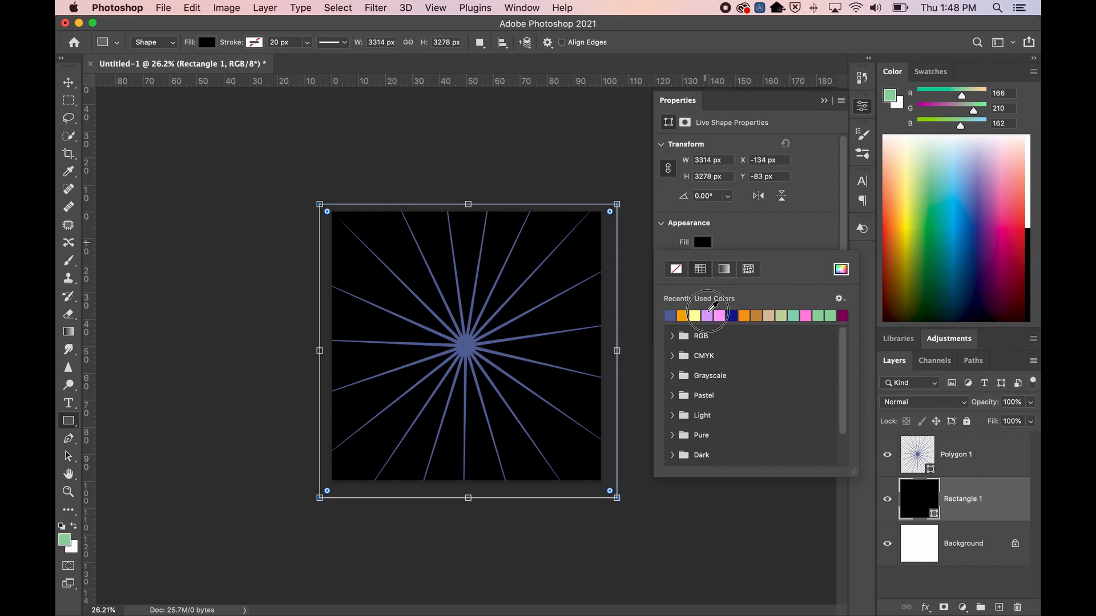
Try the preset swatches, then set the rectangle's fill to bright cyan in the Color Picker
left_click(743, 315)
left_click(744, 315)
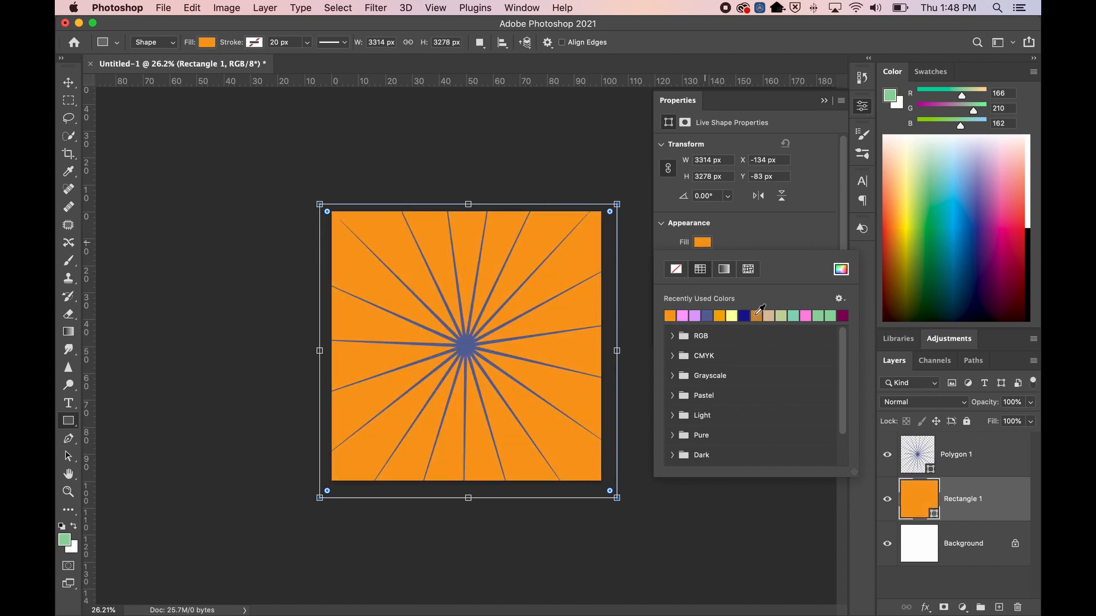
left_click(757, 315)
left_click(769, 315)
left_click(781, 315)
left_click(793, 315)
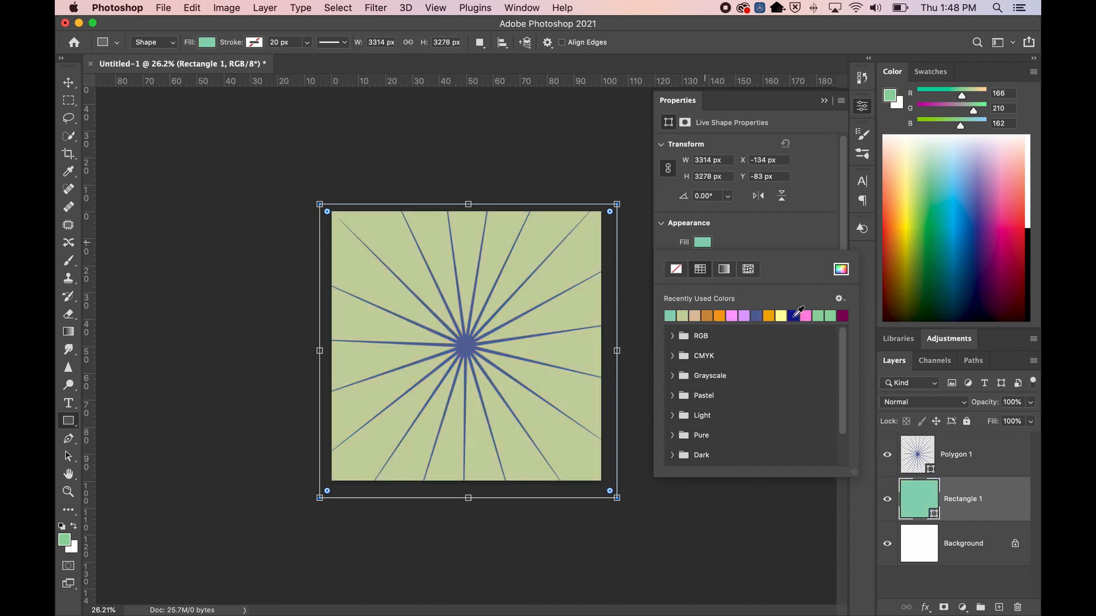
left_click(805, 315)
left_click(817, 315)
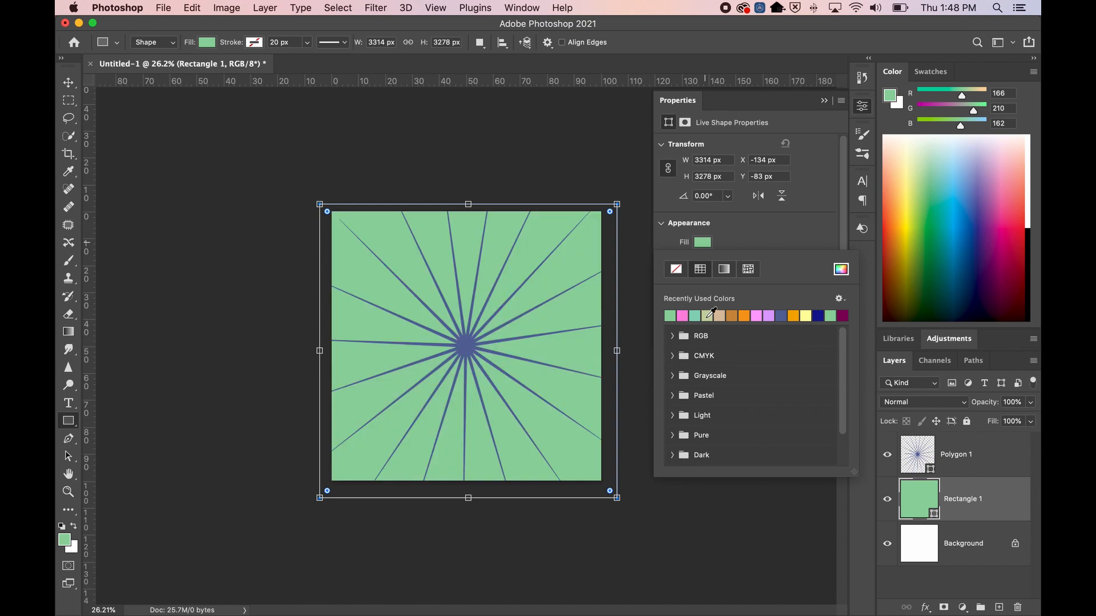
left_click(707, 315)
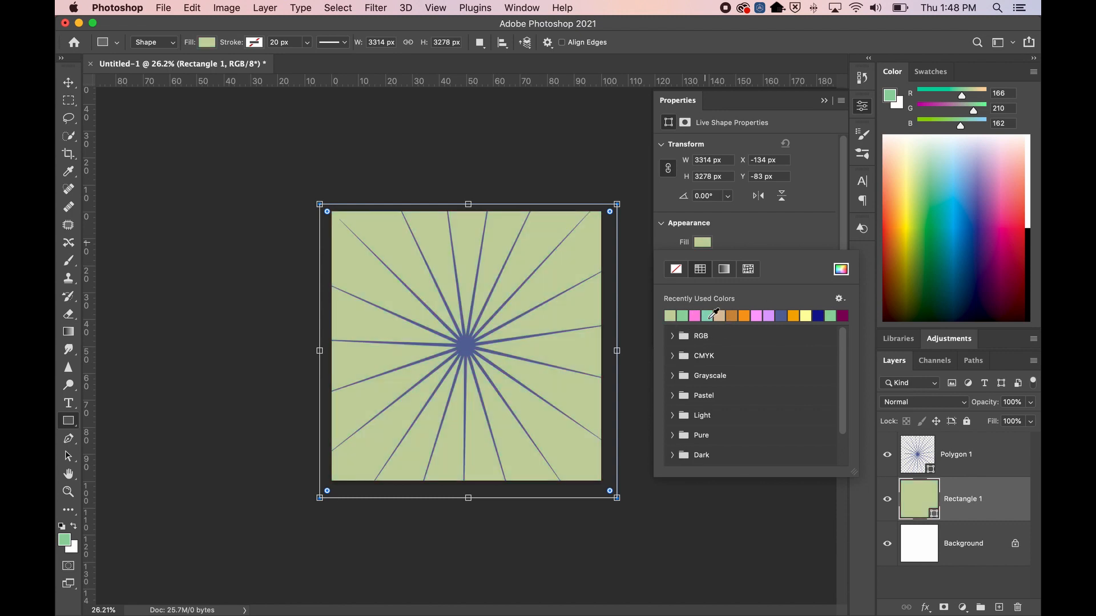
left_click(841, 270)
left_click_drag(577, 234, 577, 186)
mouse_move(534, 120)
left_mouse_down()
mouse_move(454, 166)
mouse_move(518, 147)
mouse_move(484, 206)
mouse_move(464, 87)
left_mouse_up()
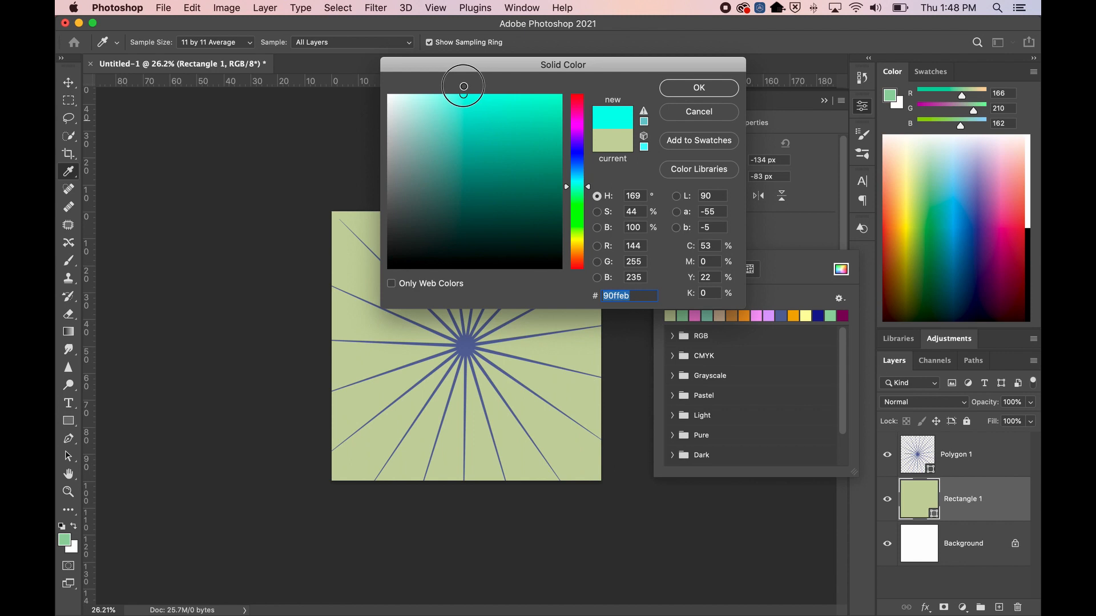
left_click(675, 88)
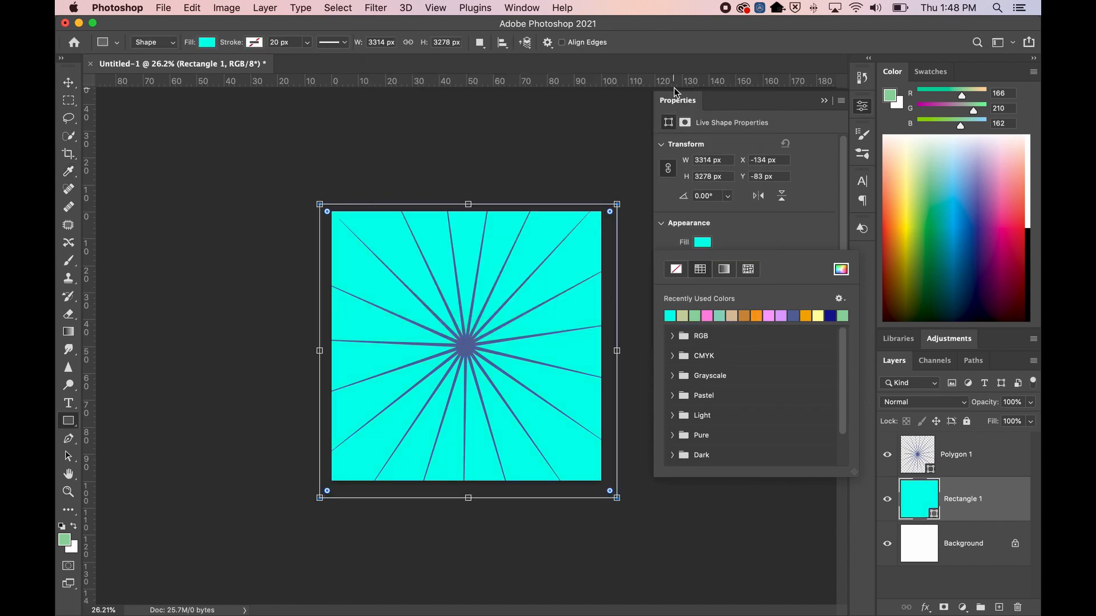
Select the Rectangle 1 layer and collapse the Properties panel
left_click(968, 539)
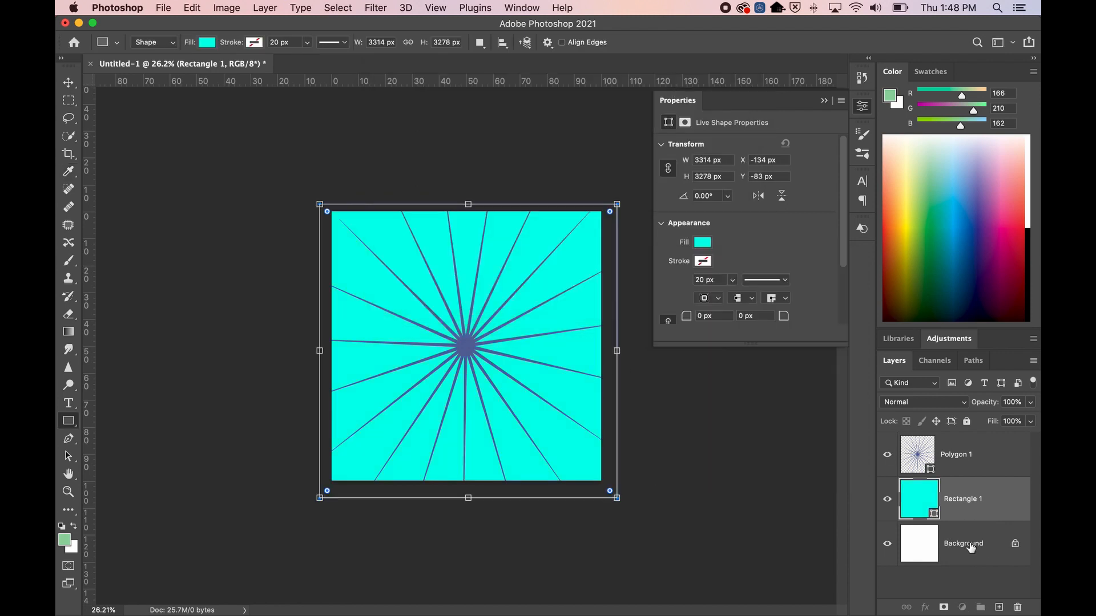
left_click(970, 547)
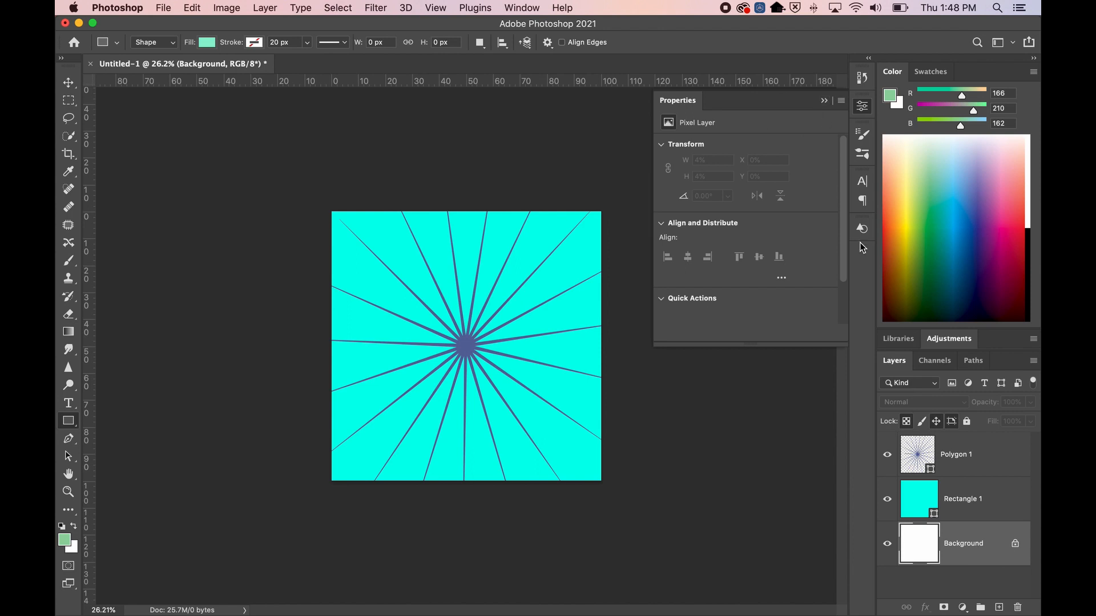
left_click(962, 502)
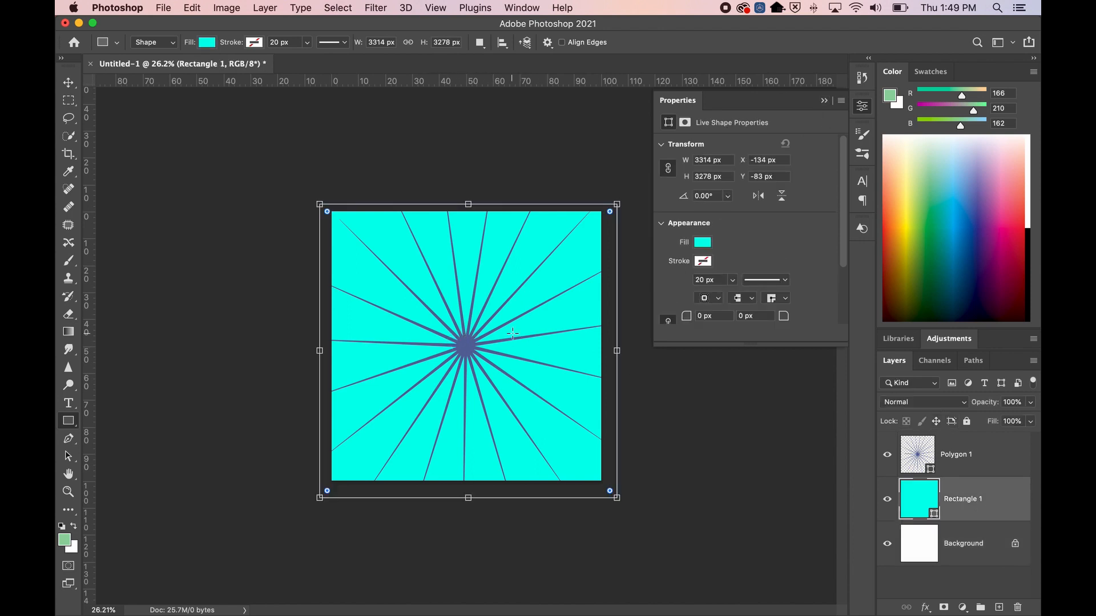
left_click(823, 101)
left_click(919, 454)
left_click(919, 498)
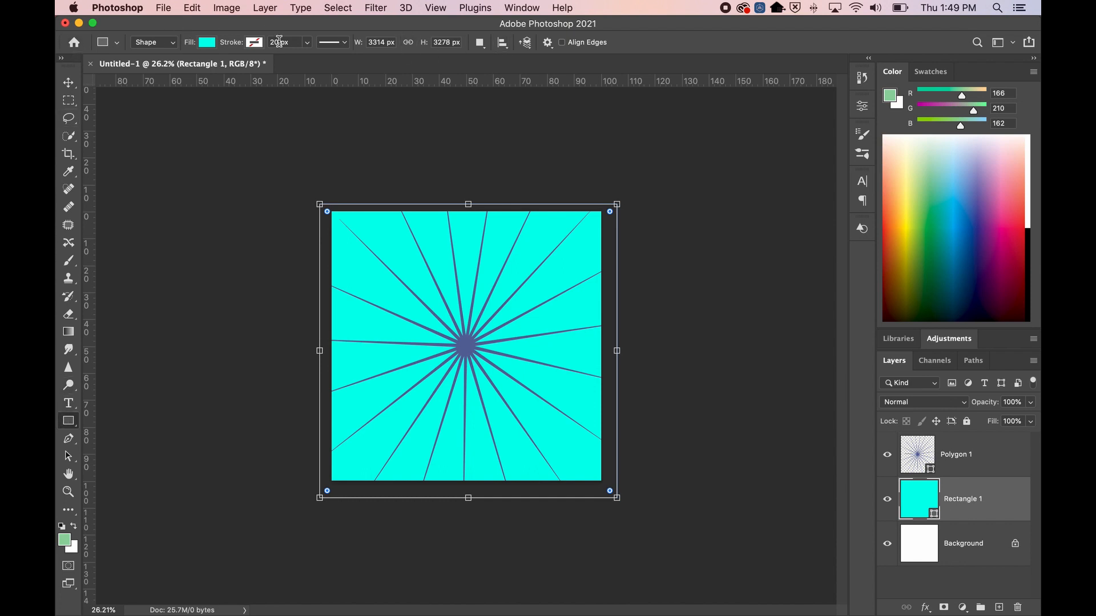
Change the rectangle's fill to a Radial gradient
left_click(208, 44)
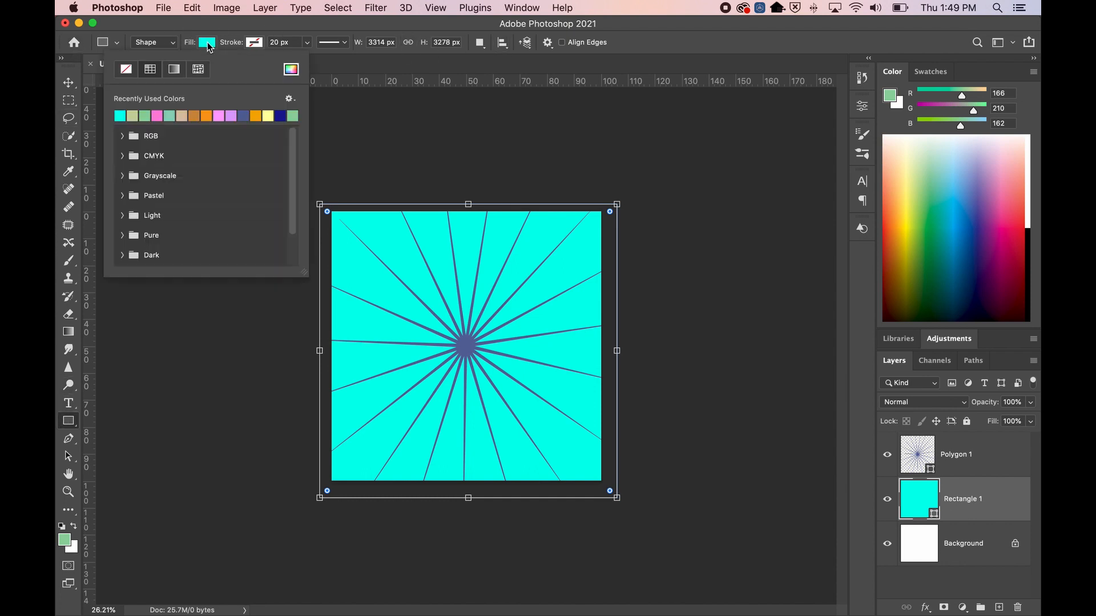
left_click(173, 70)
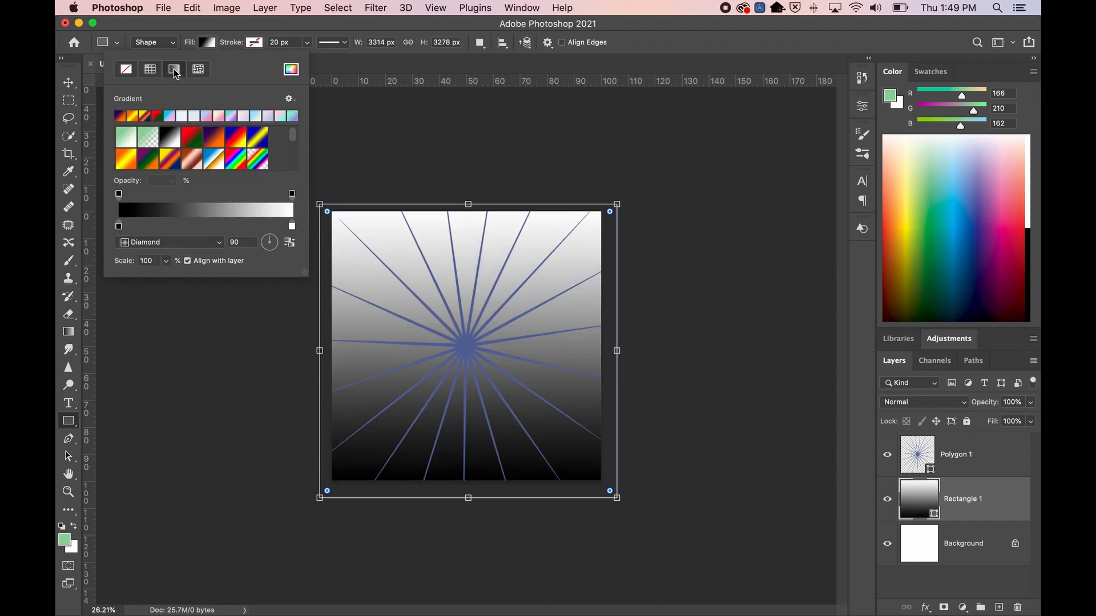
double_click(119, 226)
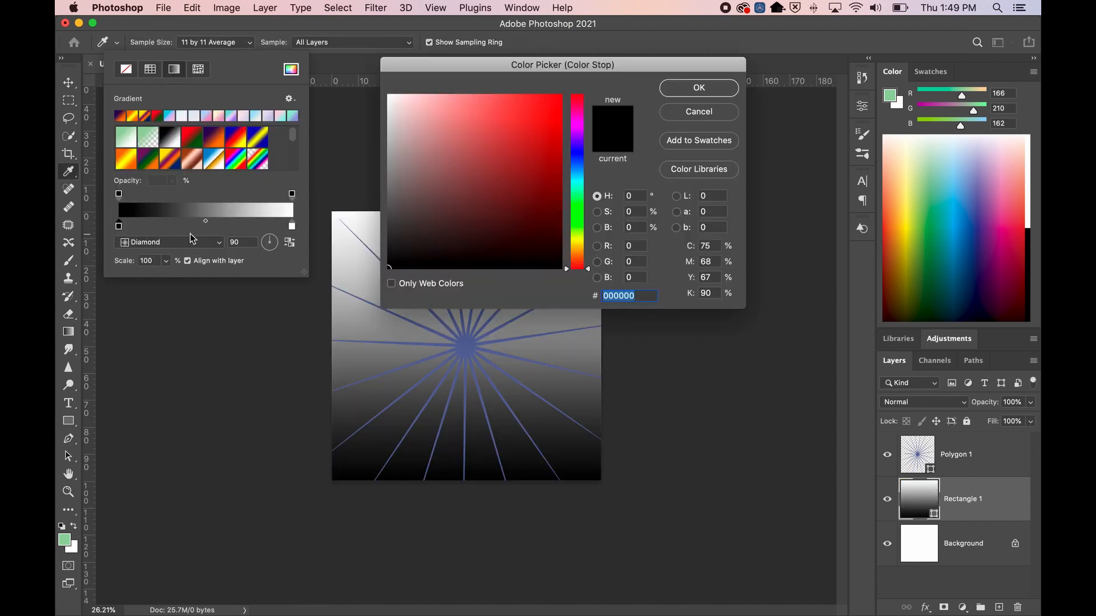
left_click(683, 113)
left_click(209, 240)
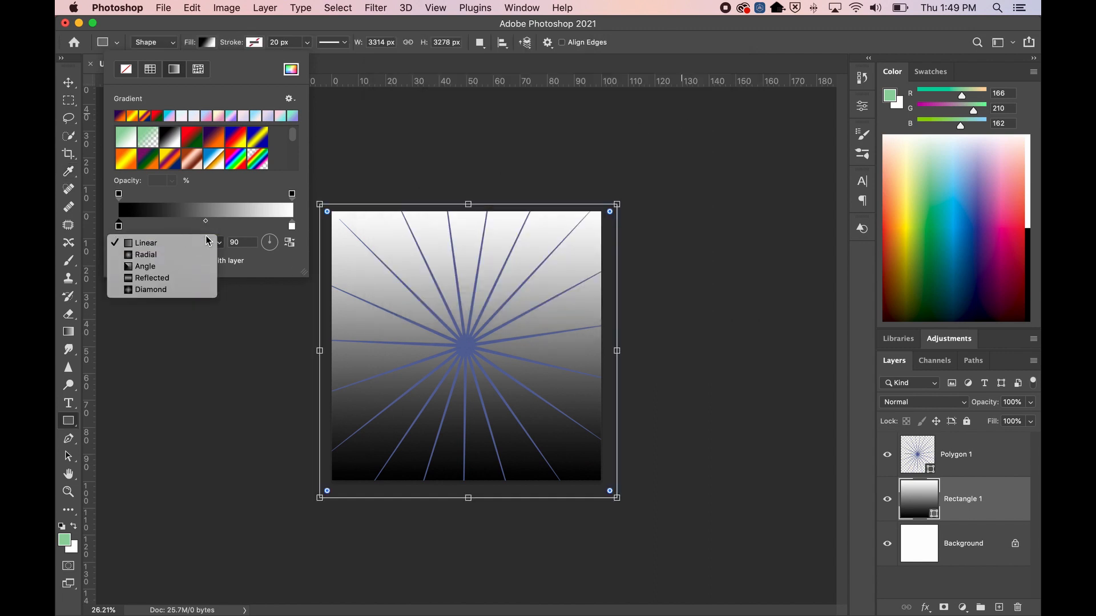
left_click(152, 255)
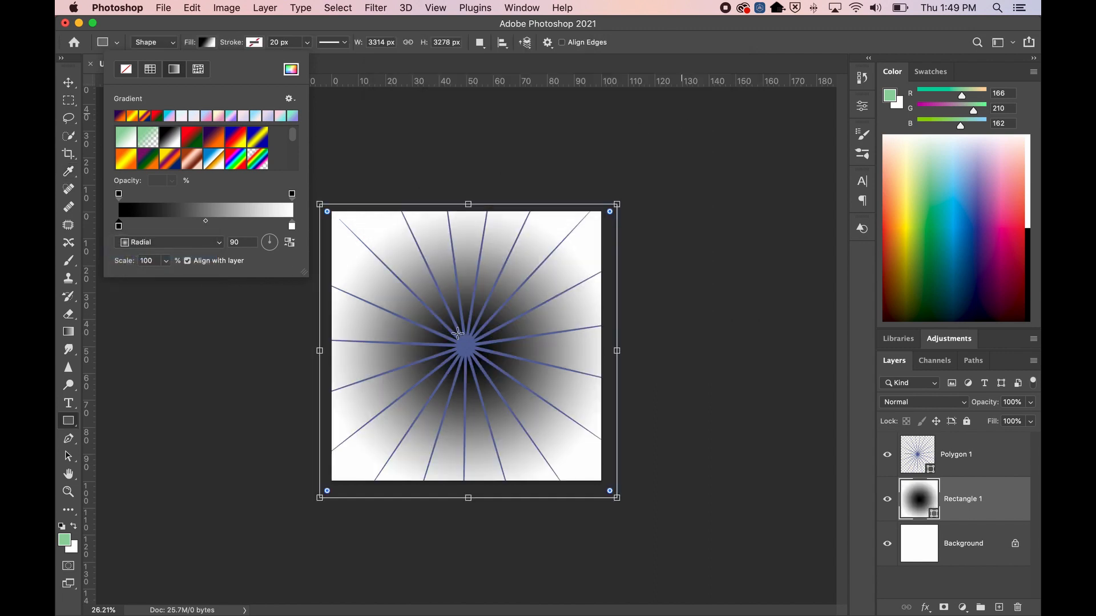
Set the left gradient stop to pale yellow, after trying red and cyan shades
double_click(119, 226)
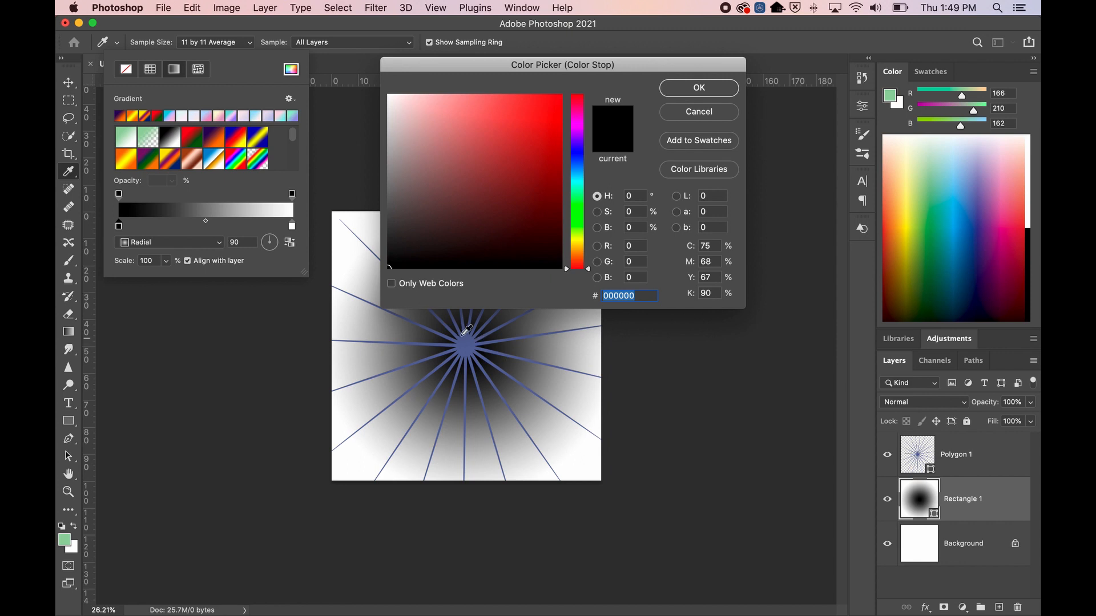
left_click(475, 177)
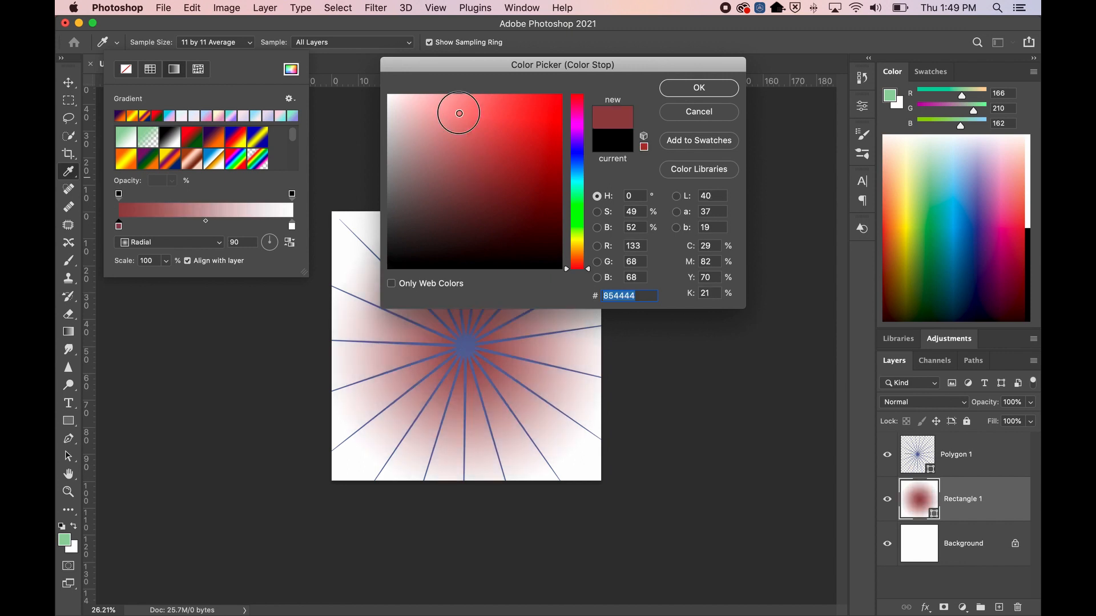
left_click(537, 121)
left_click(578, 185)
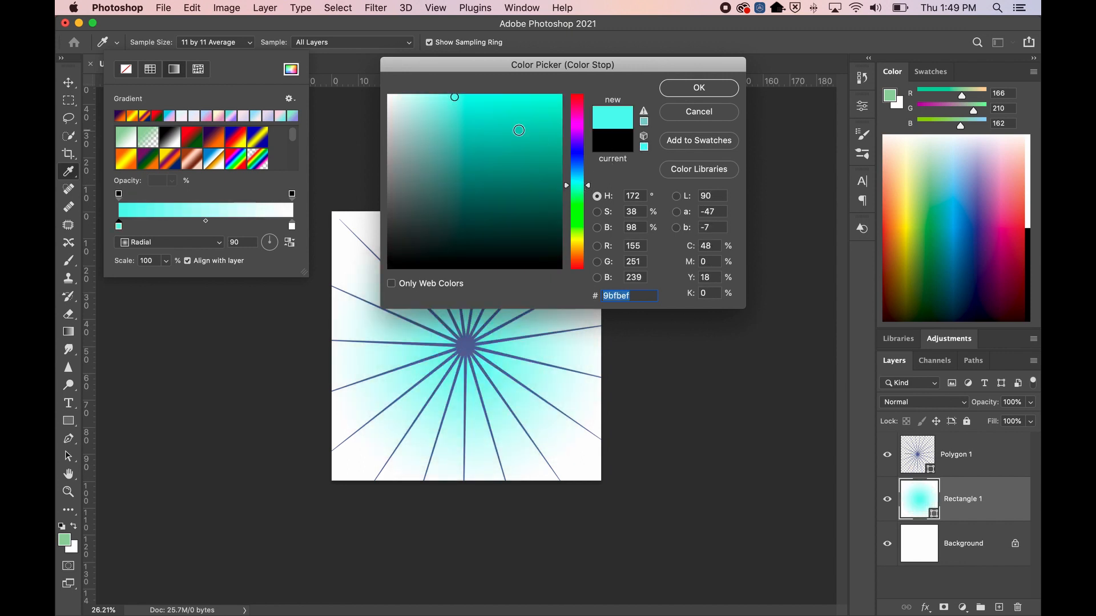
left_click(546, 97)
mouse_move(547, 97)
left_mouse_down()
mouse_move(531, 85)
mouse_move(480, 98)
mouse_move(428, 91)
mouse_move(558, 89)
left_mouse_up()
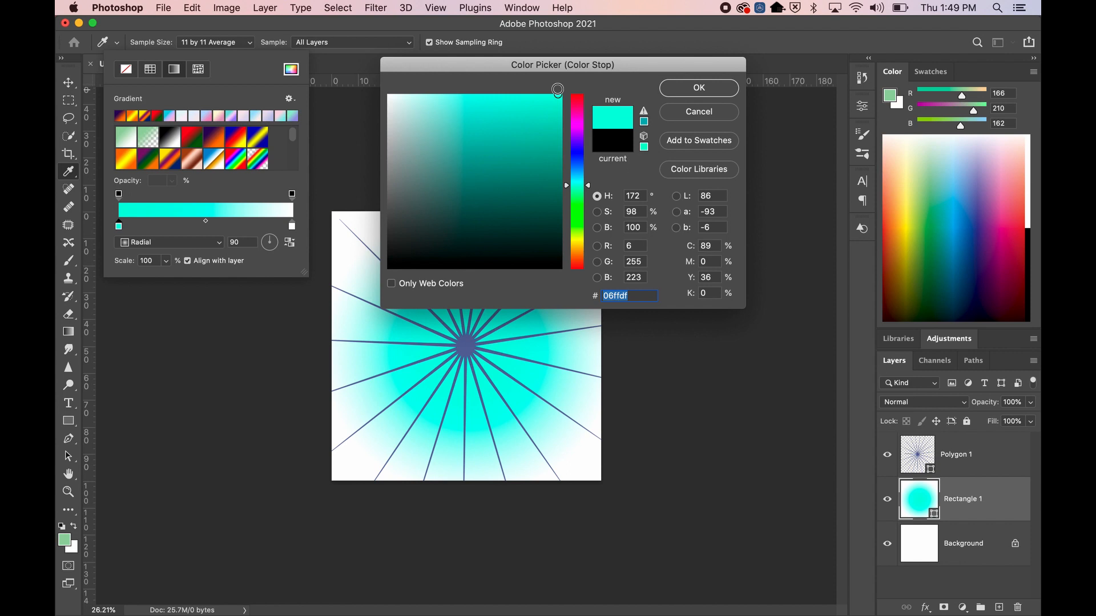
left_click_drag(481, 89, 438, 95)
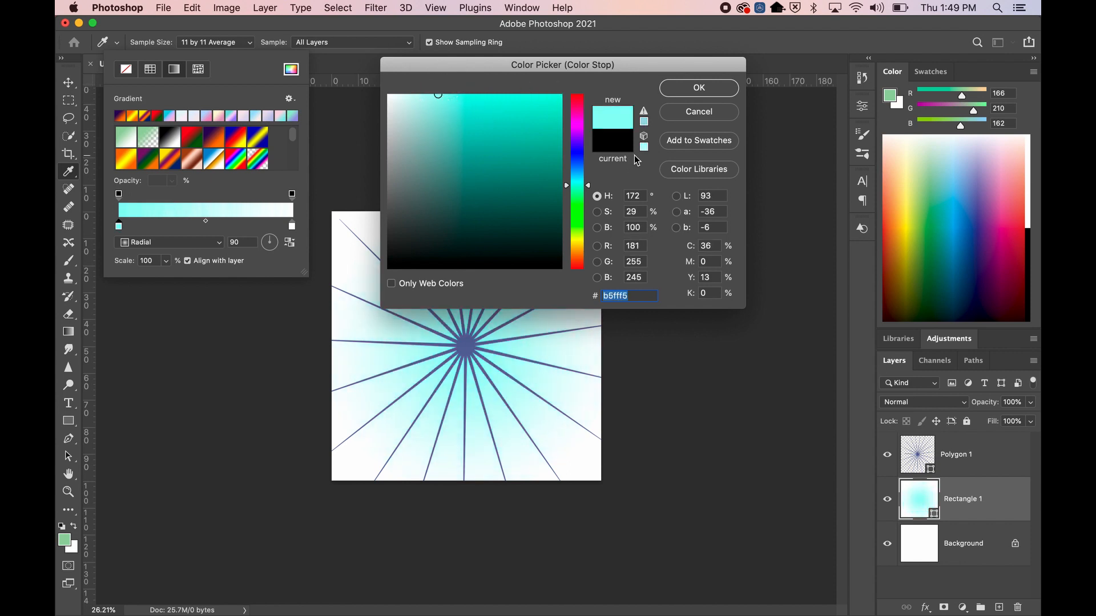
left_click_drag(576, 214, 577, 242)
mouse_move(503, 155)
left_mouse_down()
mouse_move(452, 87)
mouse_move(482, 111)
mouse_move(447, 86)
mouse_move(538, 95)
mouse_move(498, 90)
left_mouse_up()
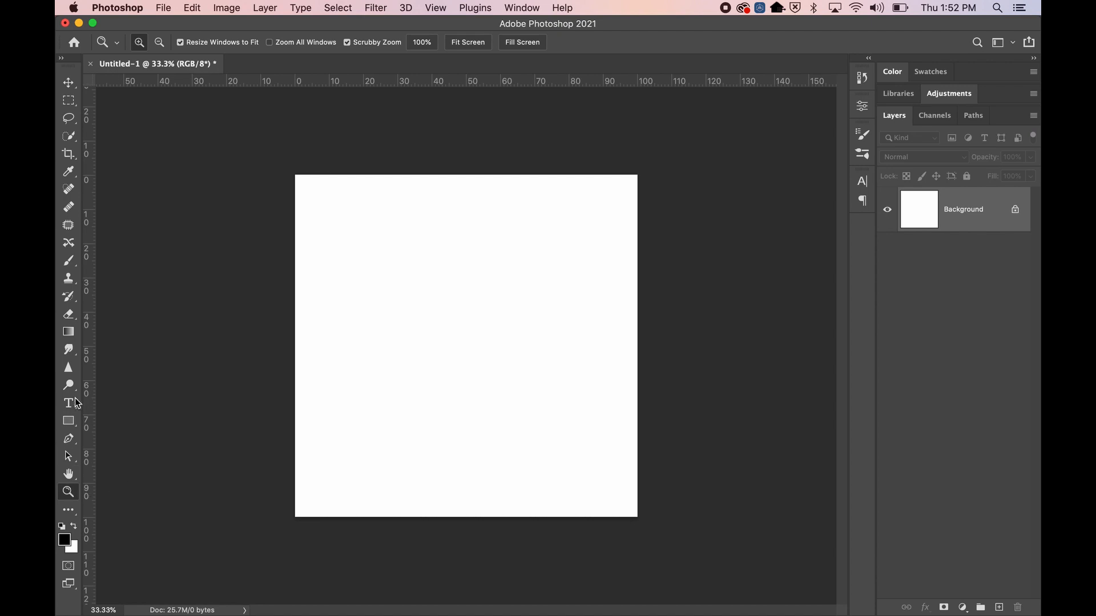
Draw a mint Rectangle 1 over the whole canvas, about 3115 × 3140 px, and show its fill options
left_click(69, 421)
left_click_drag(288, 167, 643, 524)
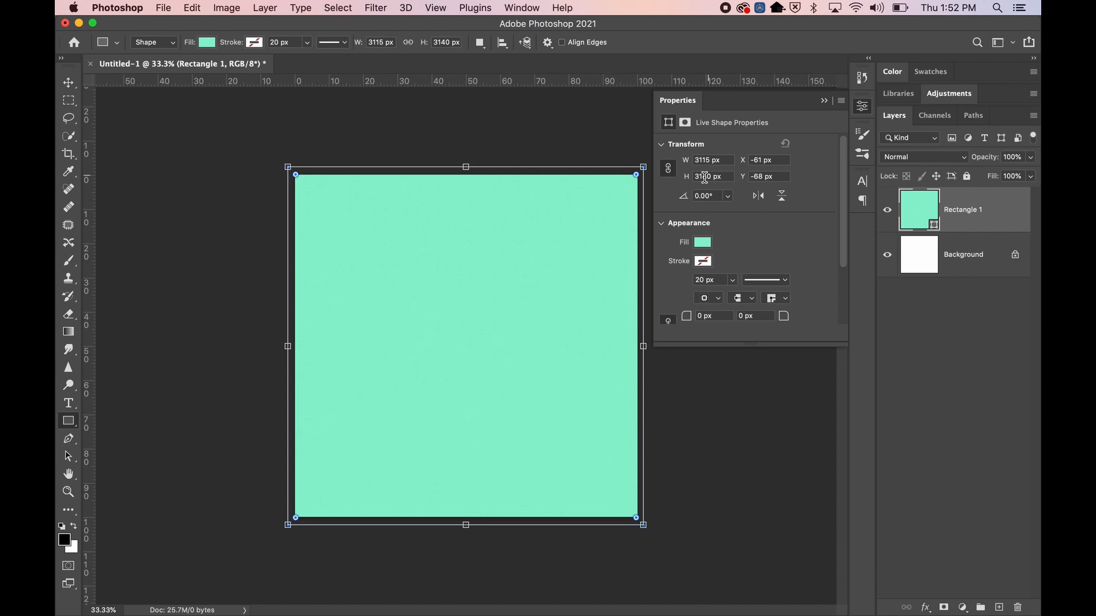
left_click(703, 242)
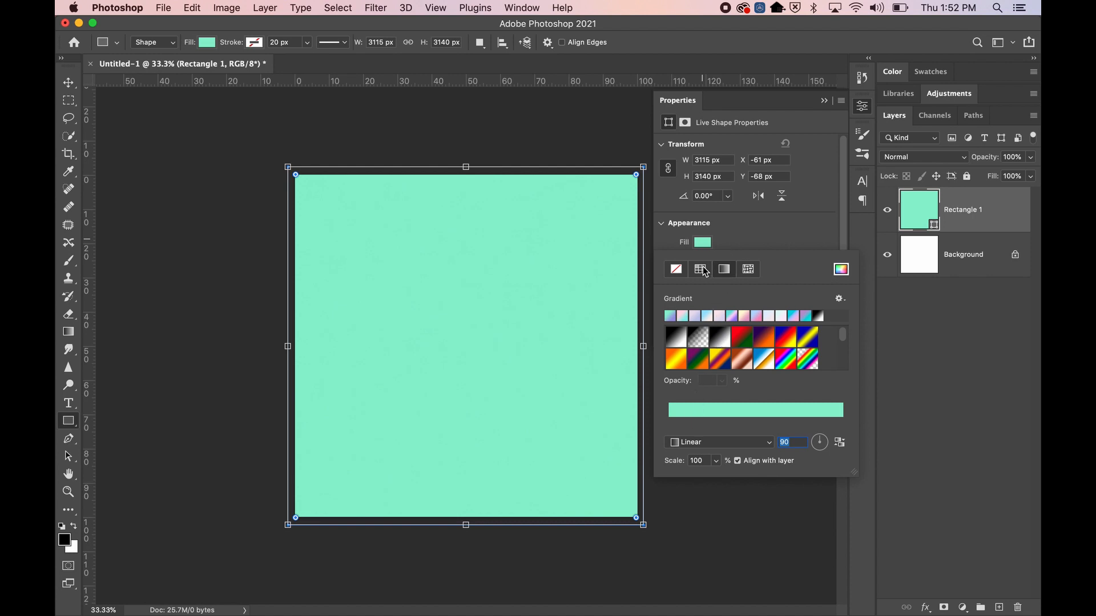
Preview several Fill gradient presets: black-to-white, rainbow, copper, pink-to-blue and orange-yellow
left_click(680, 344)
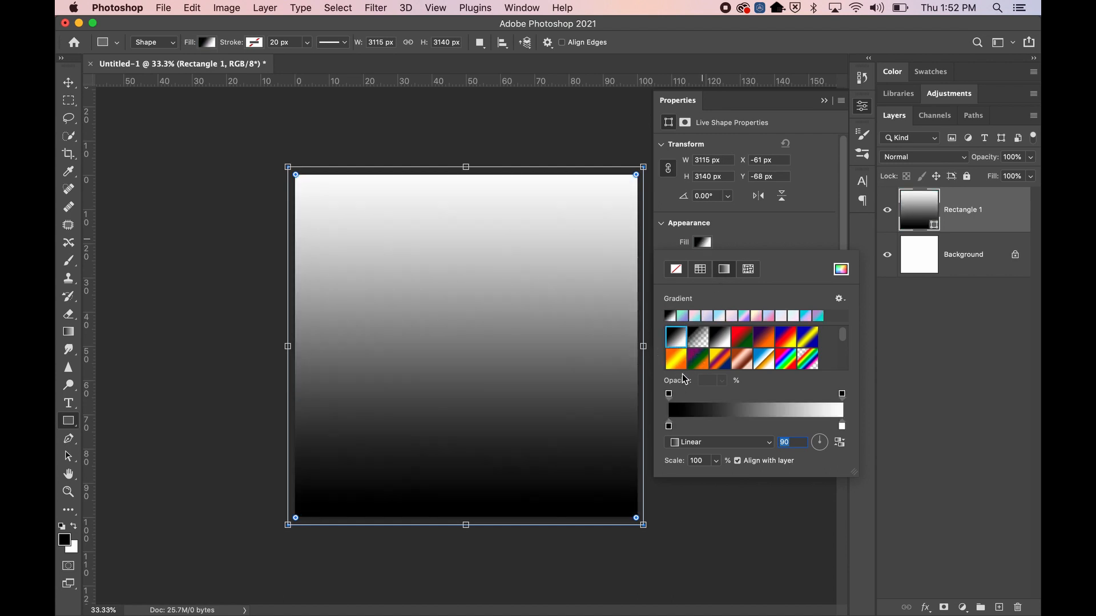
left_click(793, 358)
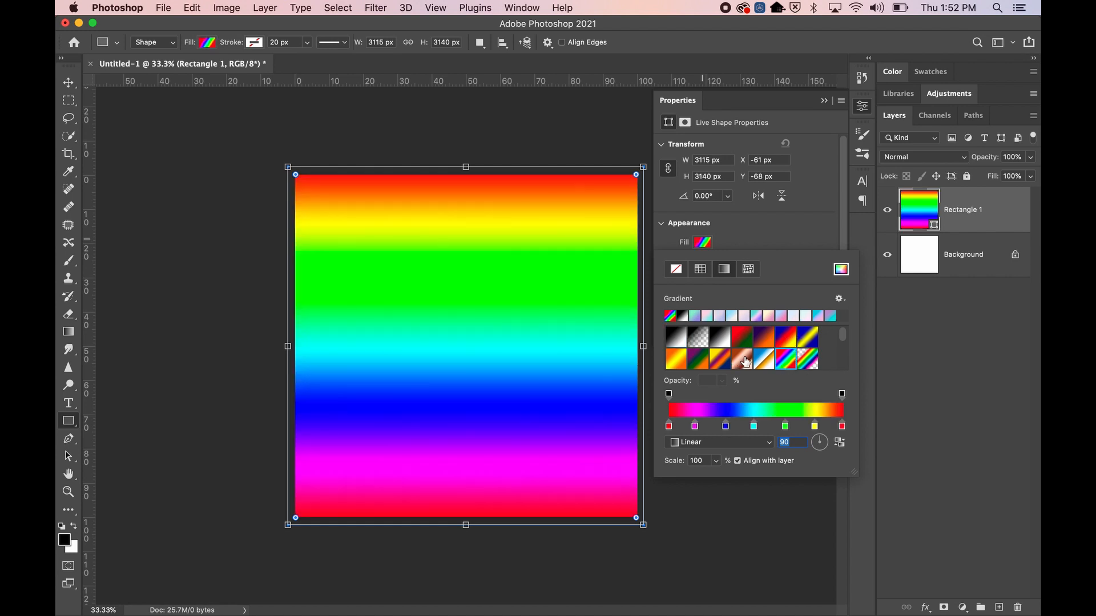
left_click(764, 359)
left_click(745, 358)
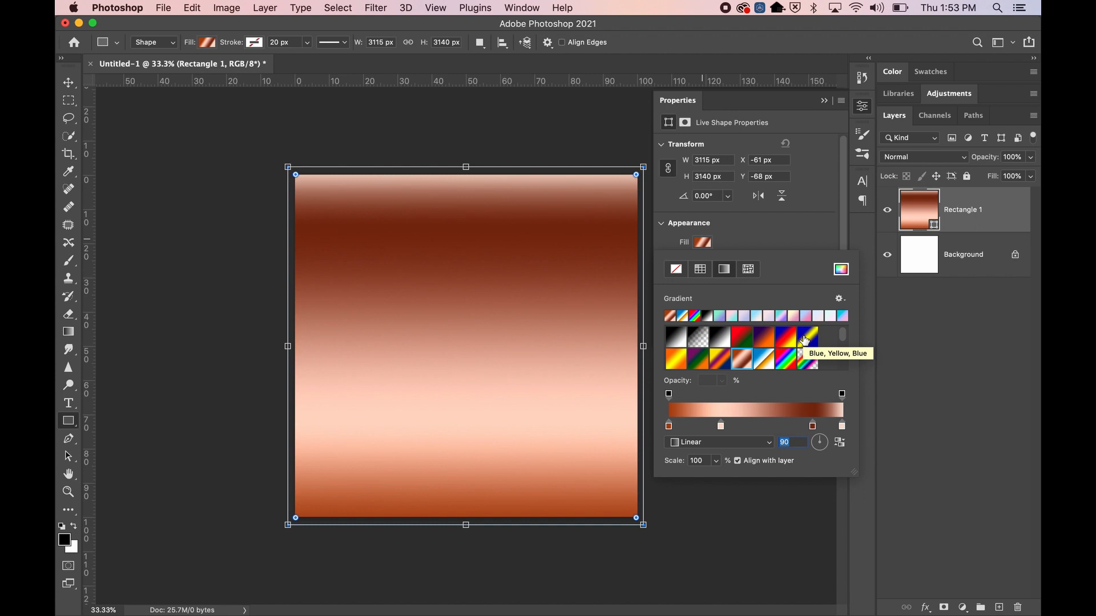
left_click(781, 316)
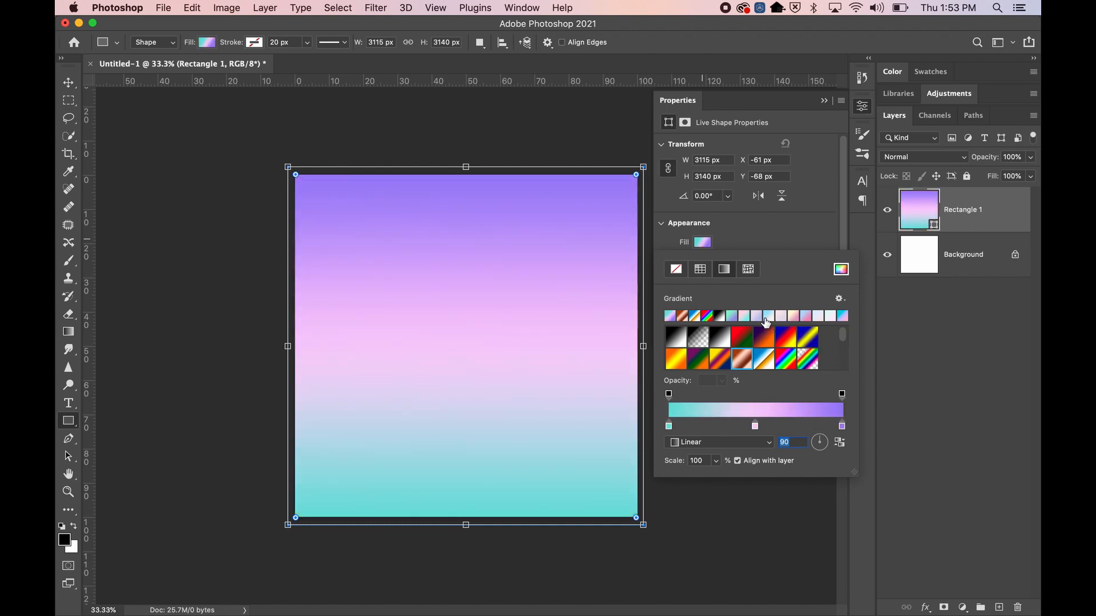
left_click(767, 317)
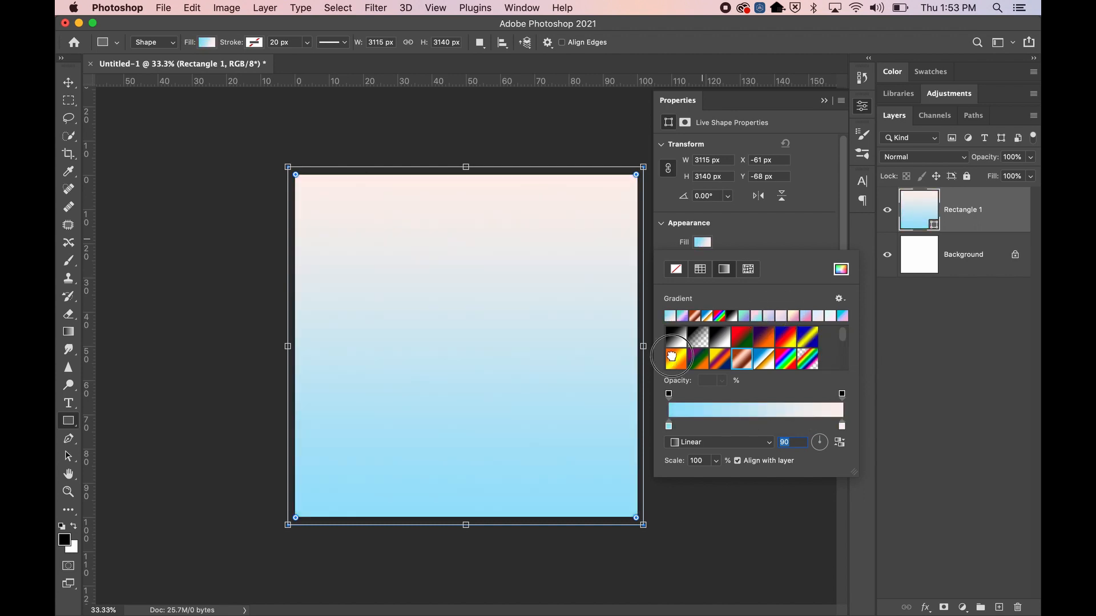
left_click(672, 357)
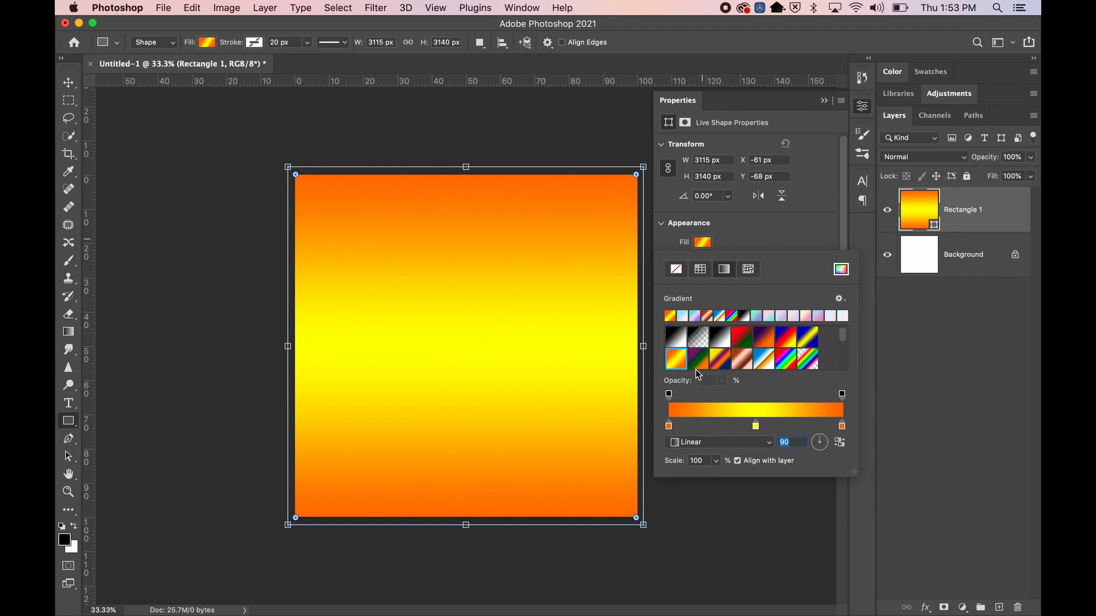
Settle on the red-green gradient preset for the rectangle, keeping the Linear style
double_click(669, 426)
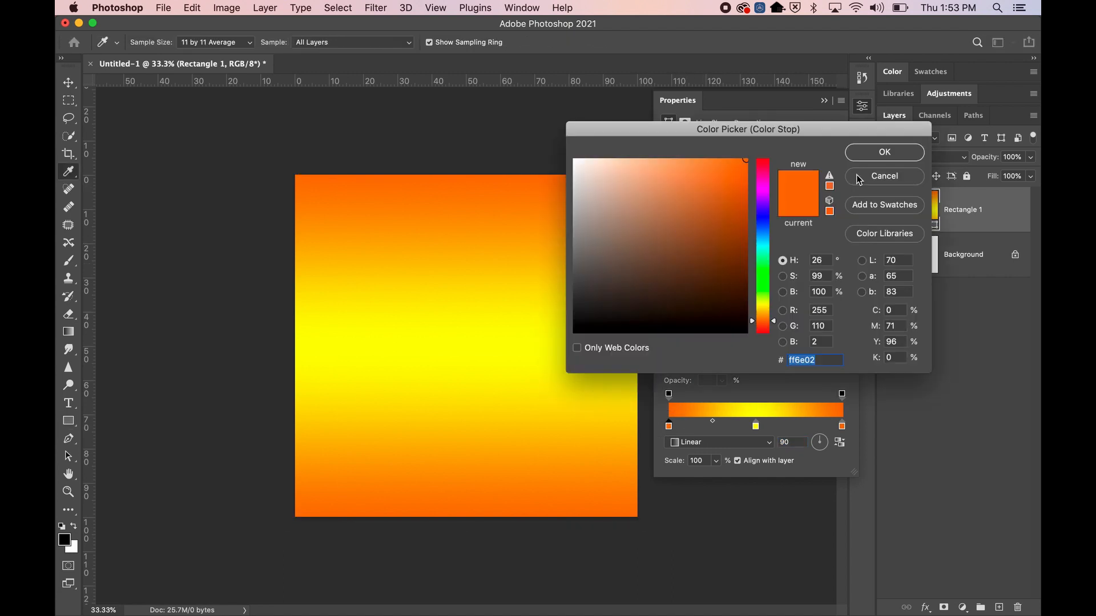
left_click(876, 181)
left_click(676, 337)
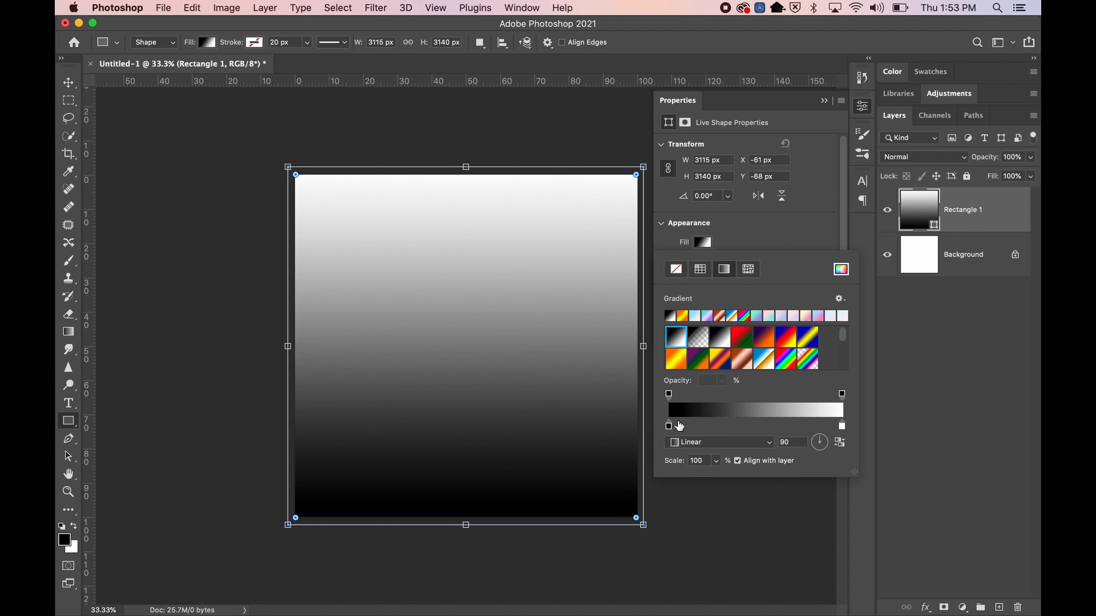
left_click(742, 338)
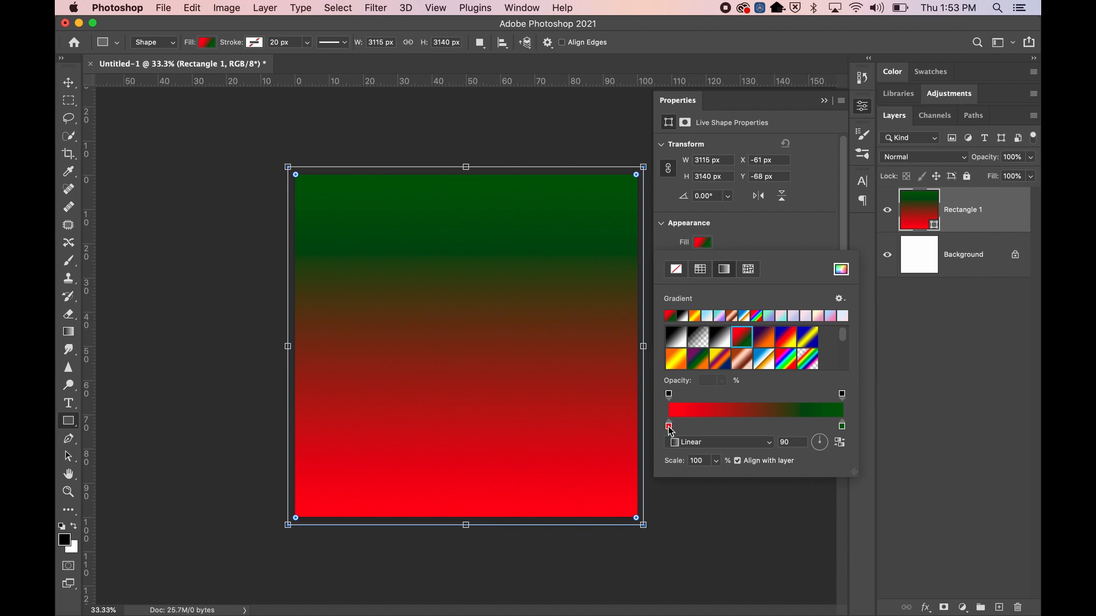
left_click(692, 445)
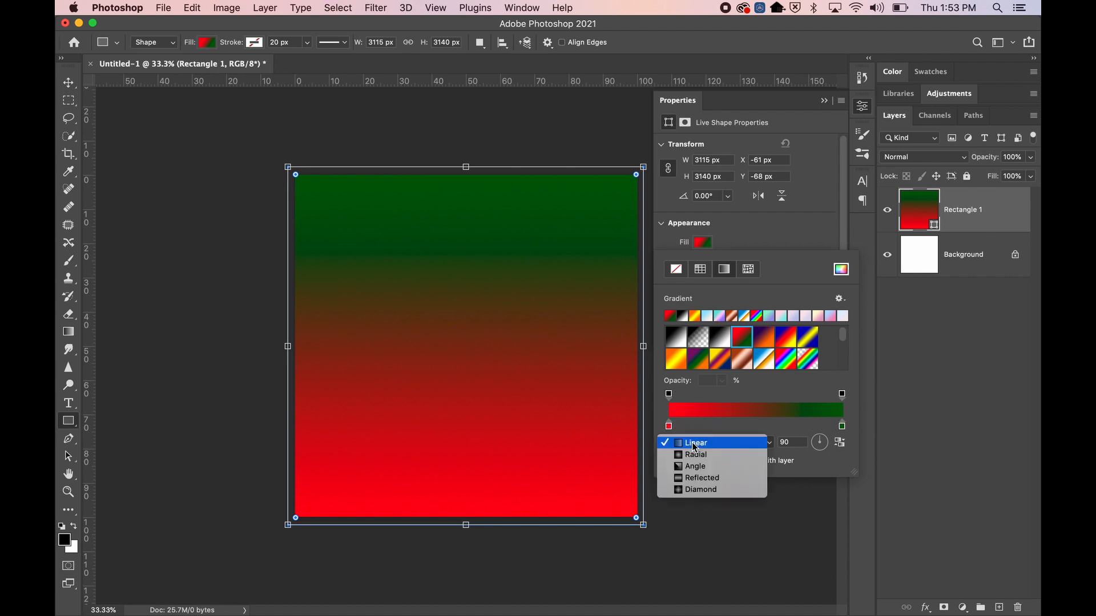
Change the red-green gradient's style from Linear to Radial
left_click(693, 447)
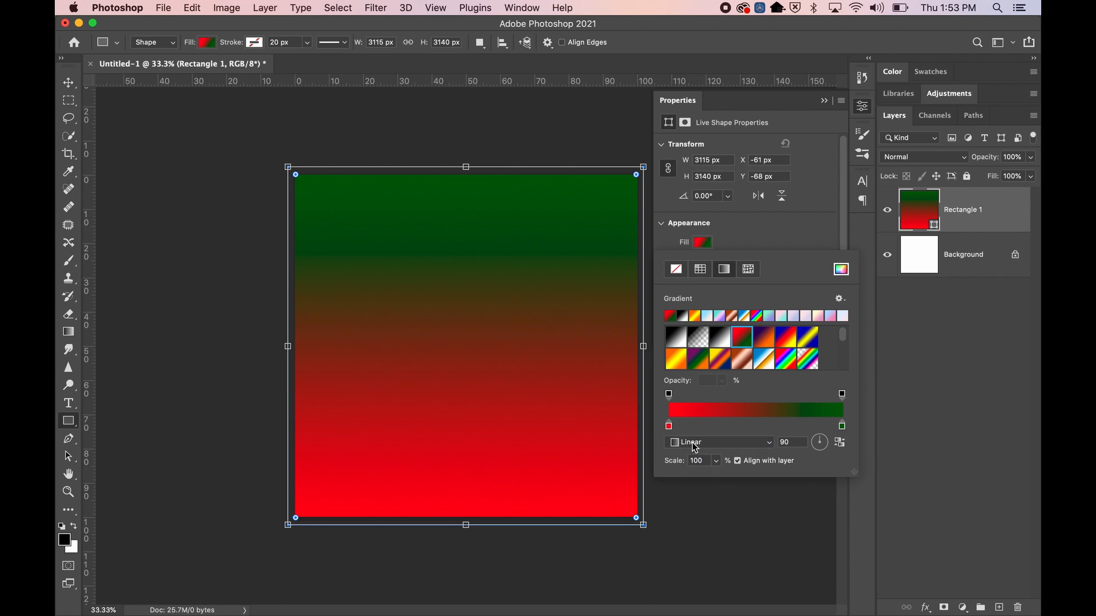
left_click(694, 447)
left_click(700, 457)
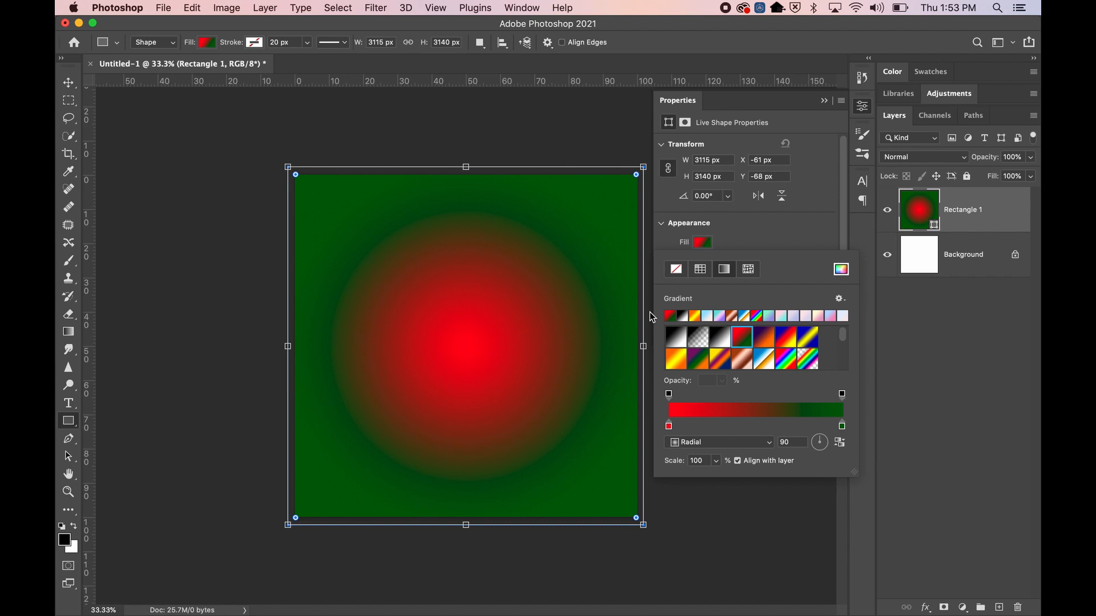
Recolour the red centre gradient stop to pale yellow
double_click(669, 426)
left_click_drag(762, 252, 762, 307)
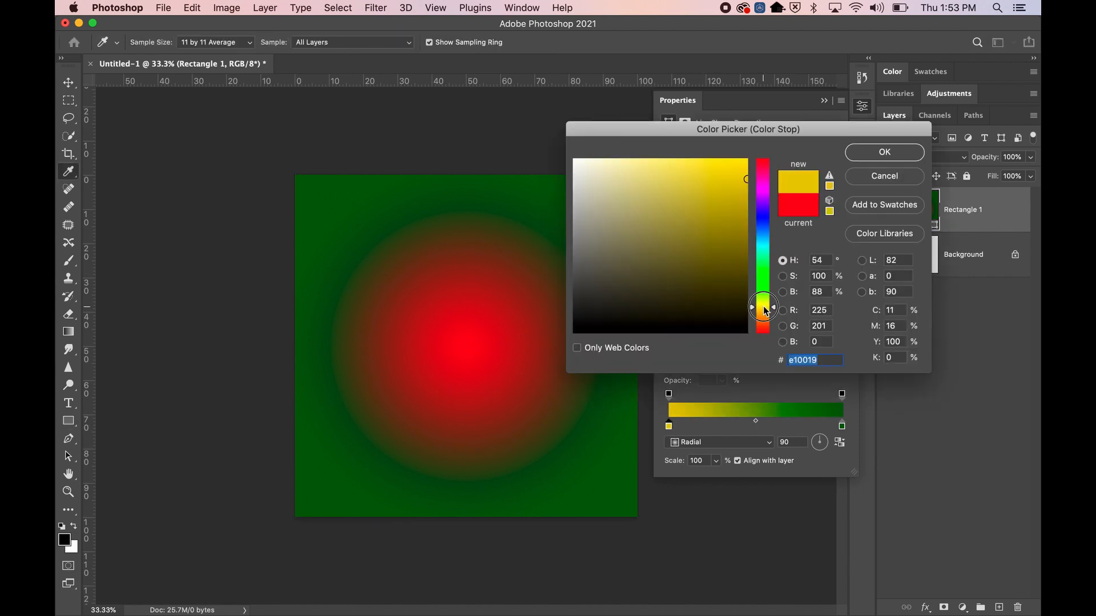
left_click_drag(709, 215, 626, 154)
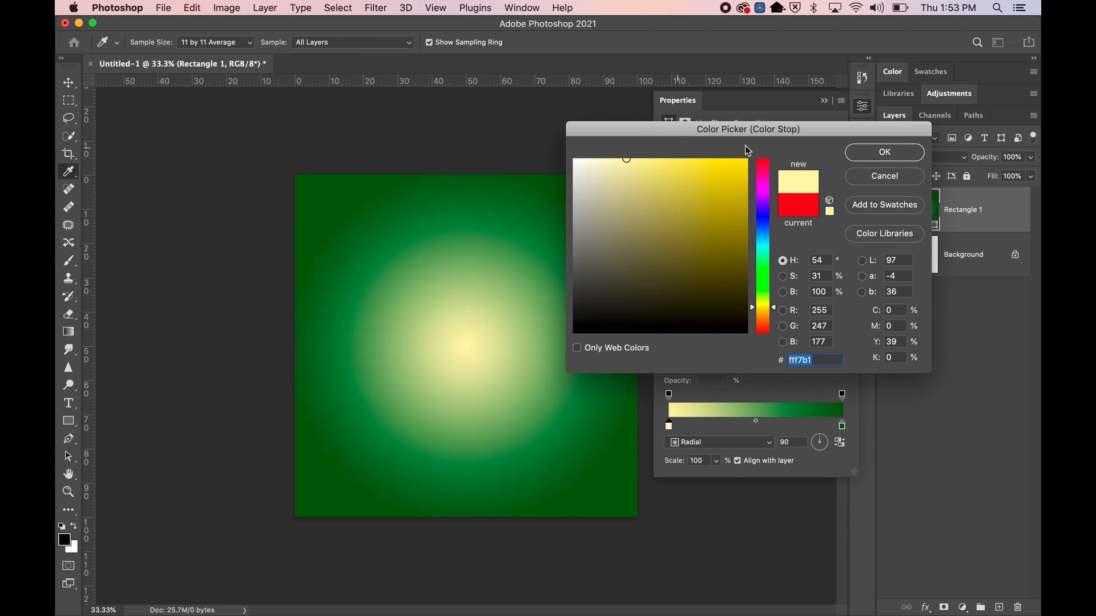
left_click(872, 156)
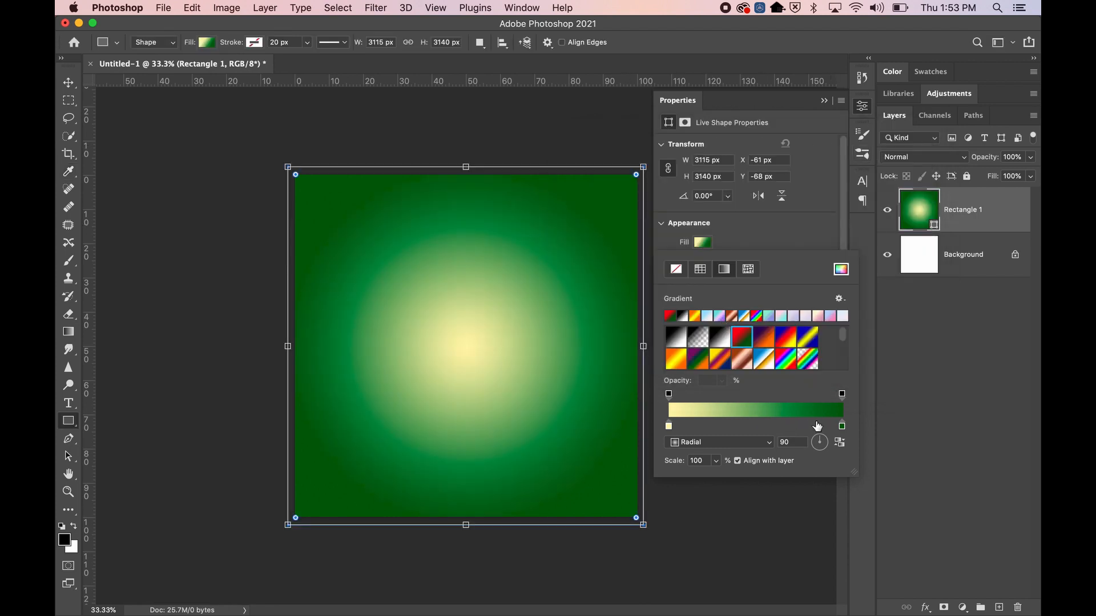
Set the gradient's outer stop to light orange (ffc766)
double_click(842, 427)
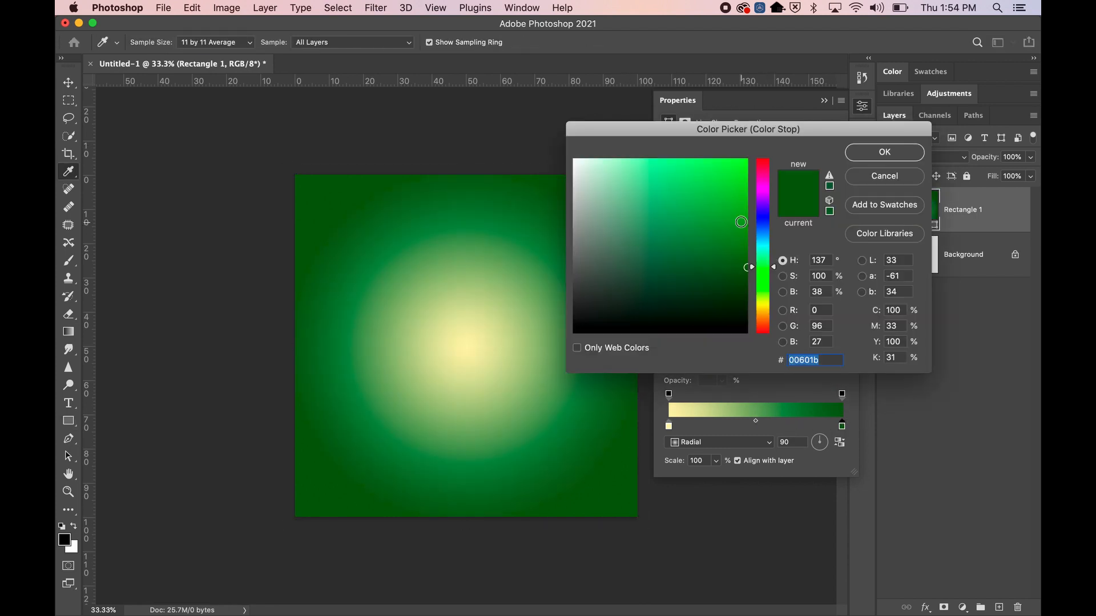
left_click(765, 304)
left_click(708, 222)
left_click(765, 307)
left_click_drag(726, 263, 726, 131)
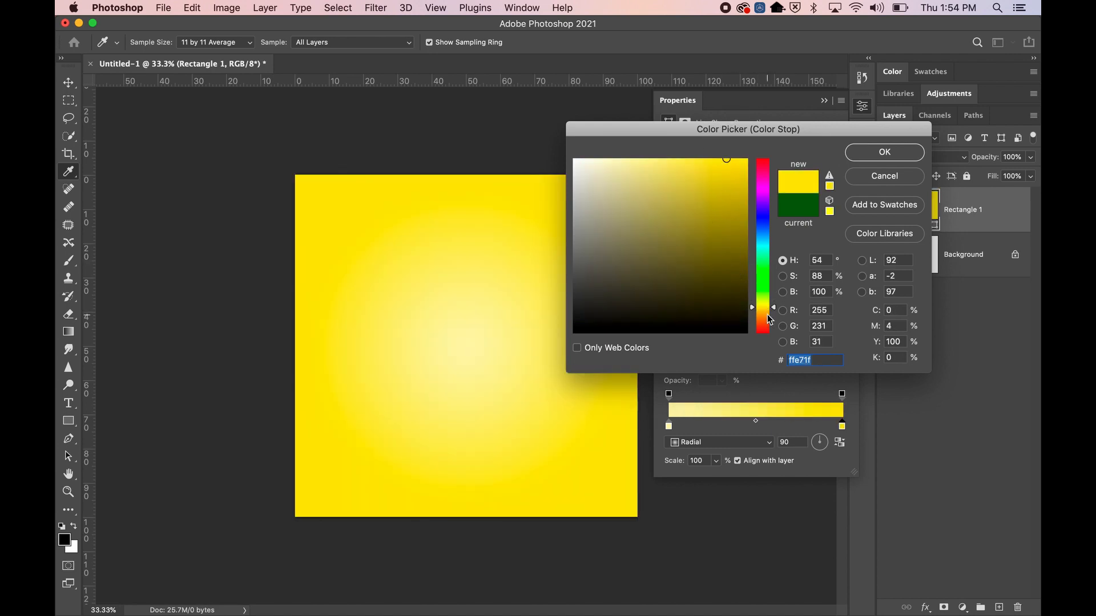
left_click(765, 314)
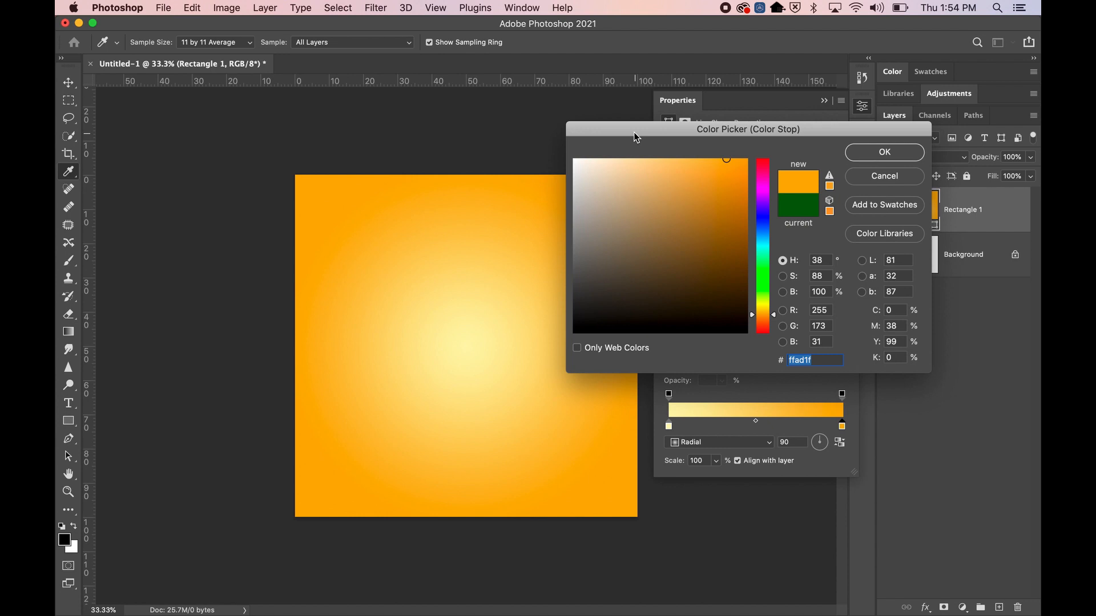
left_click_drag(635, 134, 765, 117)
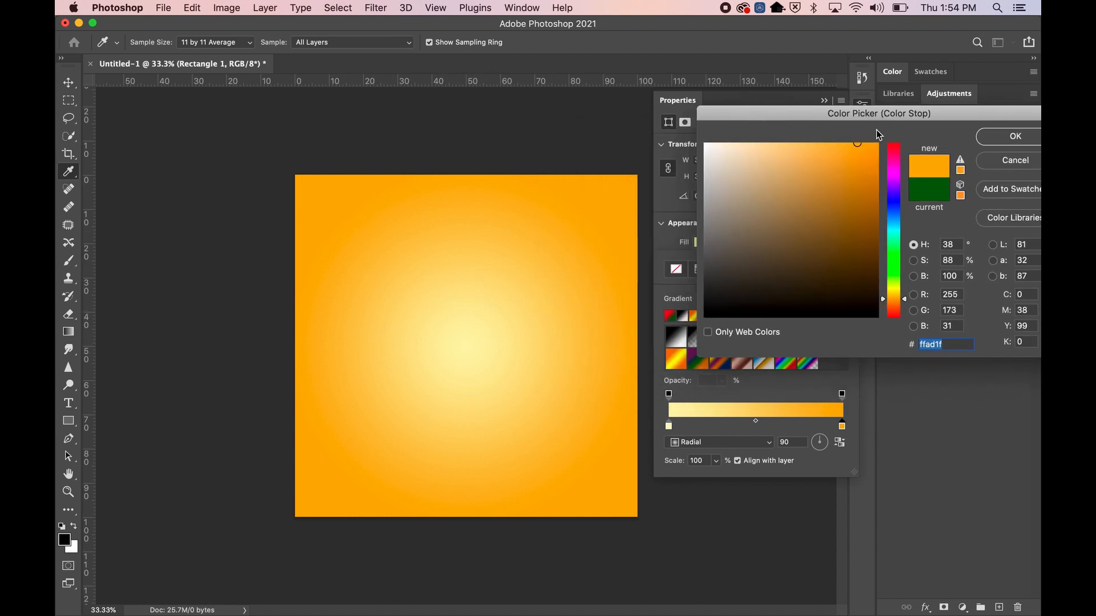
mouse_move(858, 143)
left_mouse_down()
mouse_move(789, 147)
mouse_move(808, 146)
mouse_move(783, 86)
left_mouse_up()
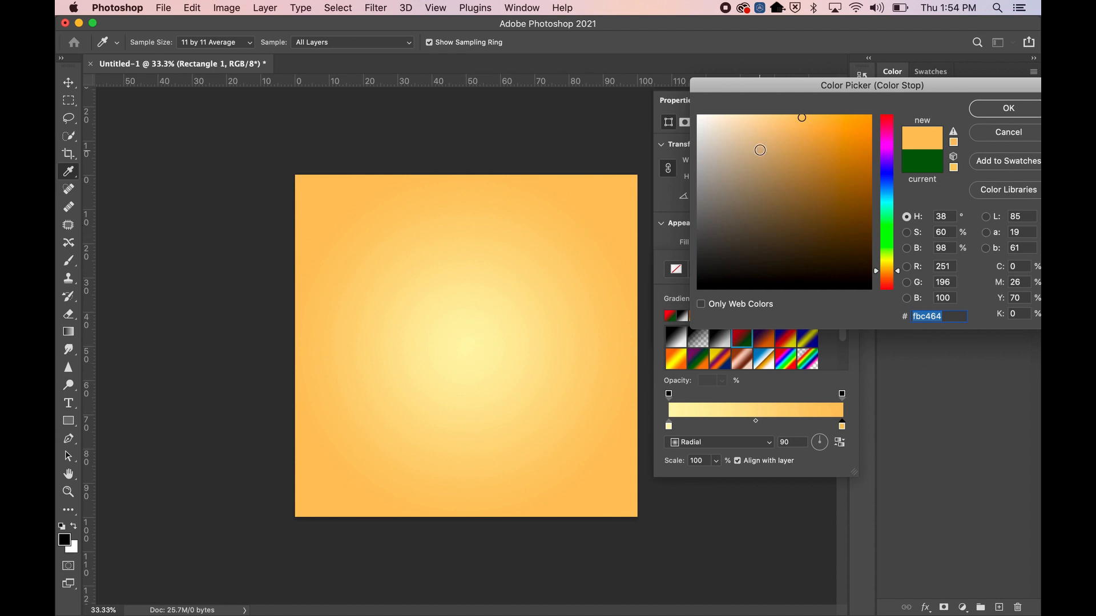
mouse_move(803, 119)
left_mouse_down()
mouse_move(805, 149)
mouse_move(877, 109)
left_mouse_up()
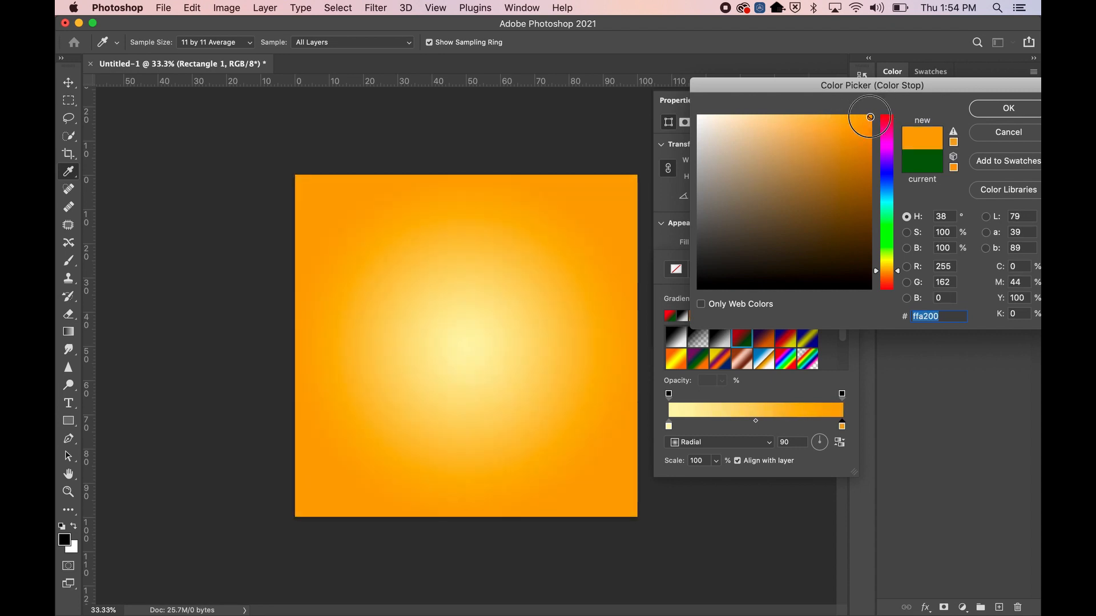
left_click(824, 112)
mouse_move(824, 112)
left_mouse_down()
mouse_move(803, 134)
mouse_move(806, 86)
mouse_move(758, 90)
left_mouse_up()
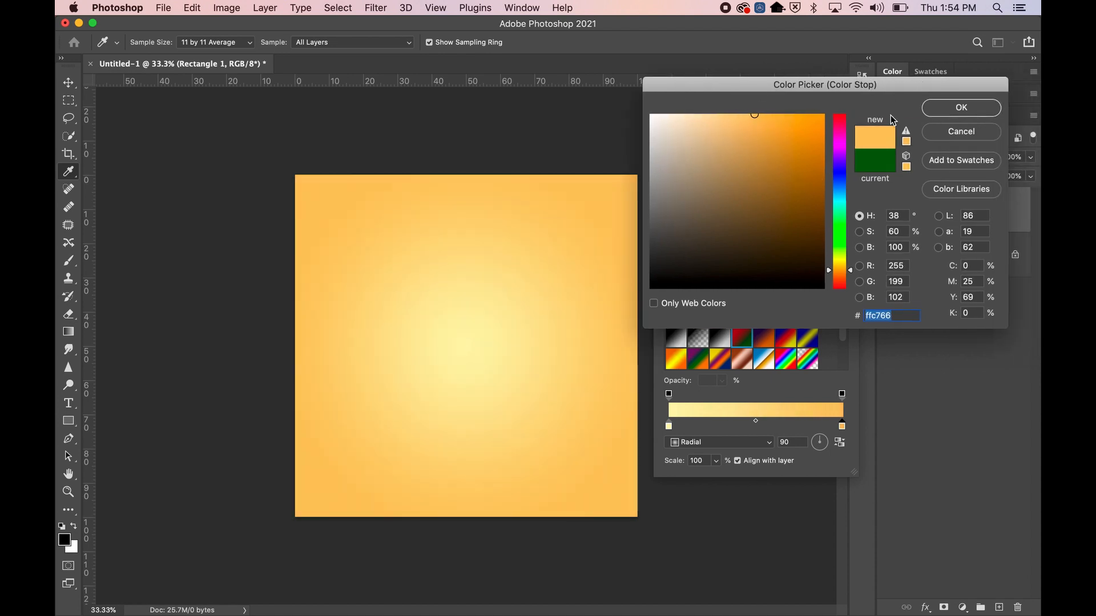
left_click(937, 108)
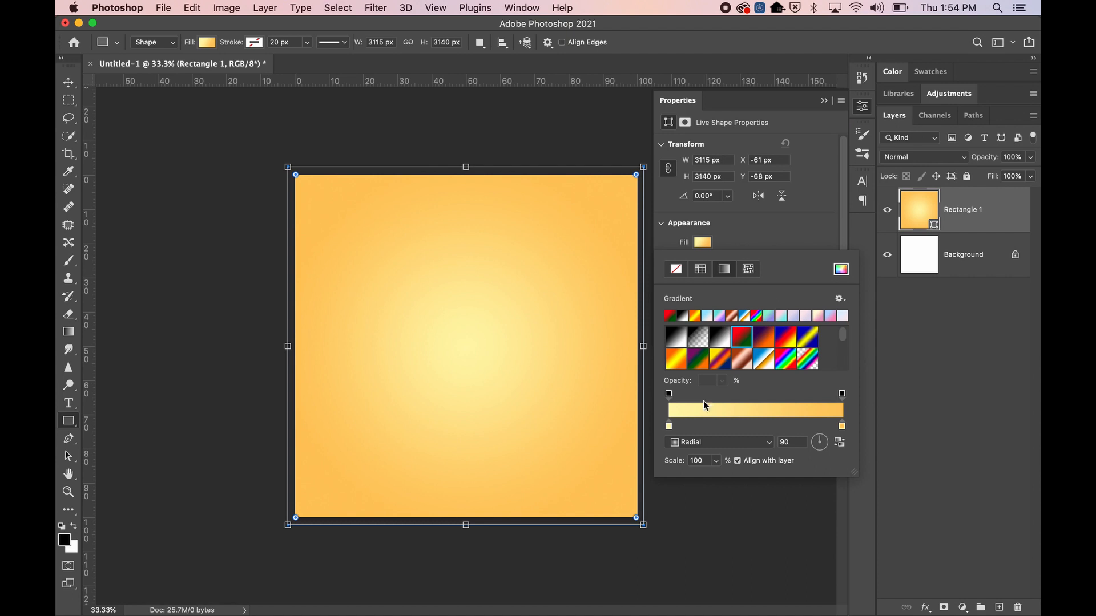
Set the gradient's centre stop to cream (fff3d0)
double_click(670, 425)
mouse_move(708, 168)
left_mouse_down()
mouse_move(738, 112)
mouse_move(736, 122)
mouse_move(697, 114)
left_mouse_up()
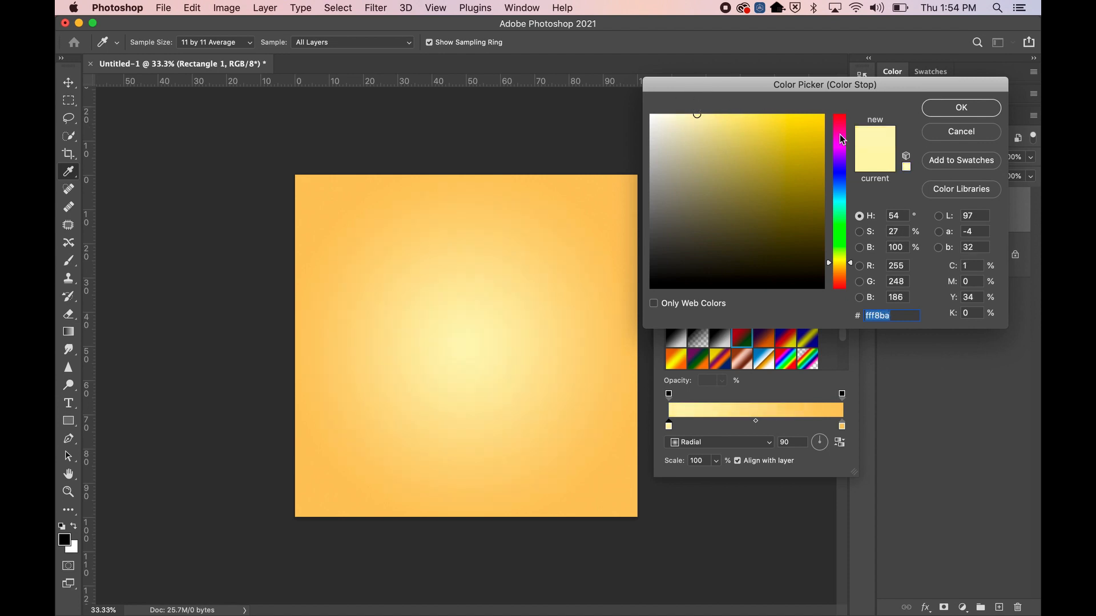
left_click_drag(851, 264, 853, 270)
left_click_drag(688, 117, 682, 111)
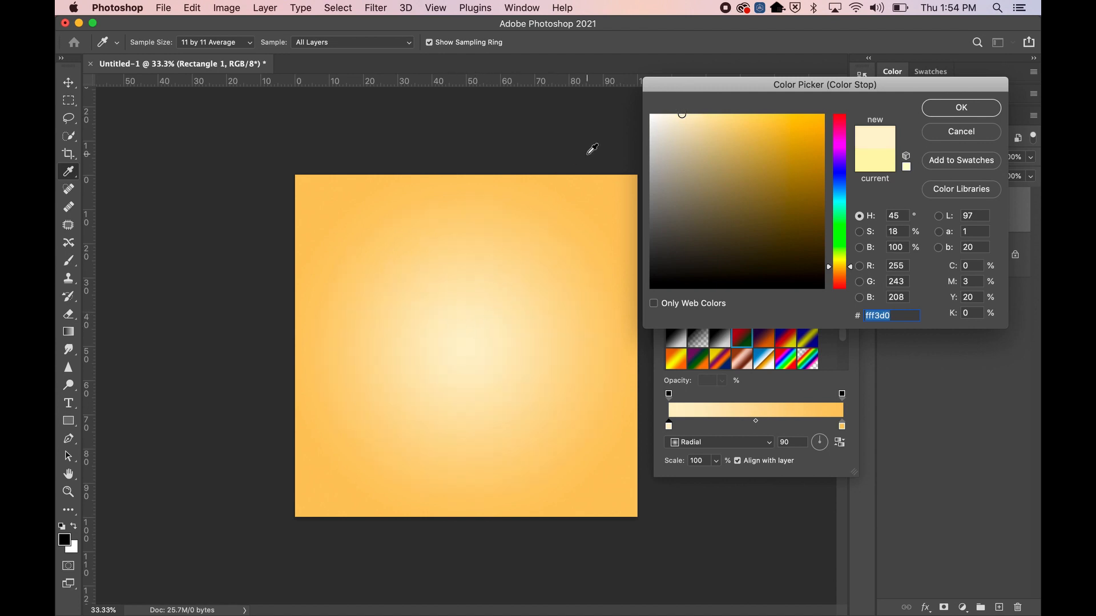
left_click(927, 108)
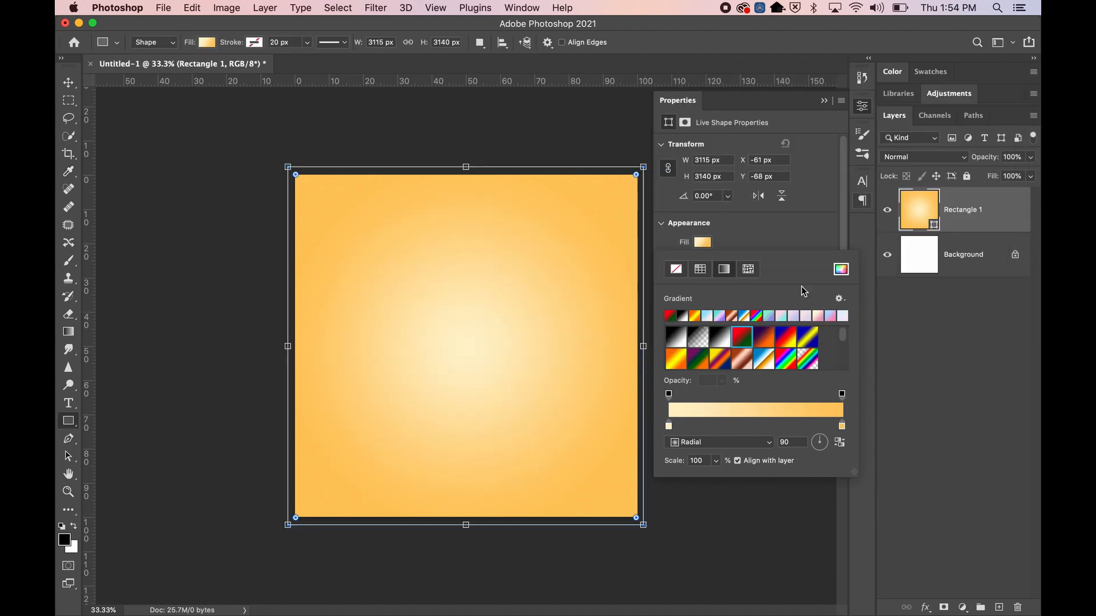
Raise the radial gradient's Scale from 122% to 133%
left_click(717, 461)
mouse_move(716, 477)
left_mouse_down()
mouse_move(728, 480)
mouse_move(715, 479)
left_mouse_up()
left_click(716, 479)
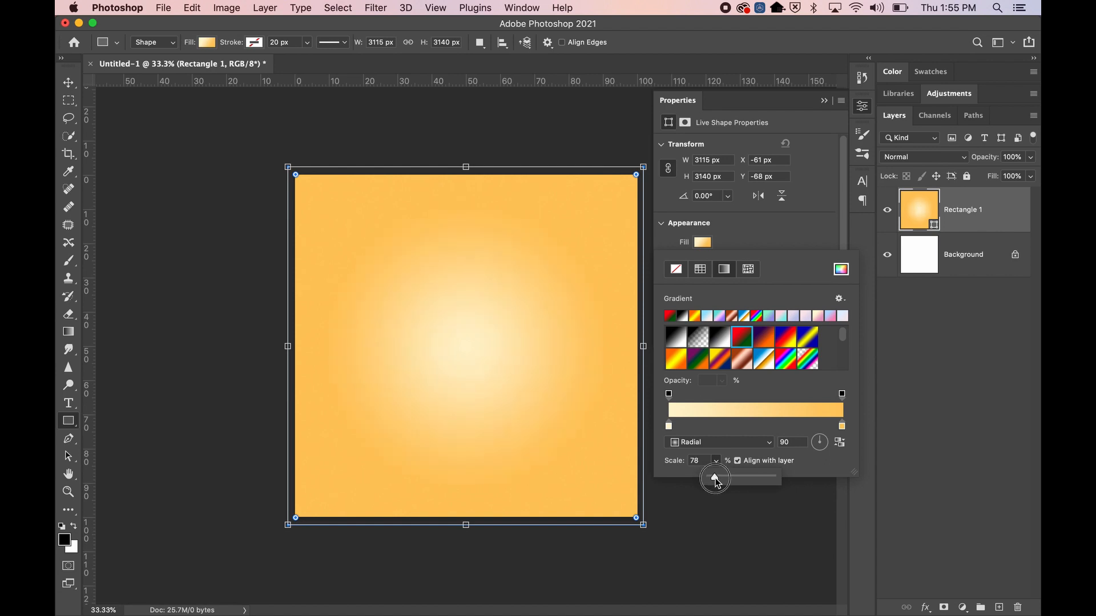
left_click_drag(716, 480, 718, 478)
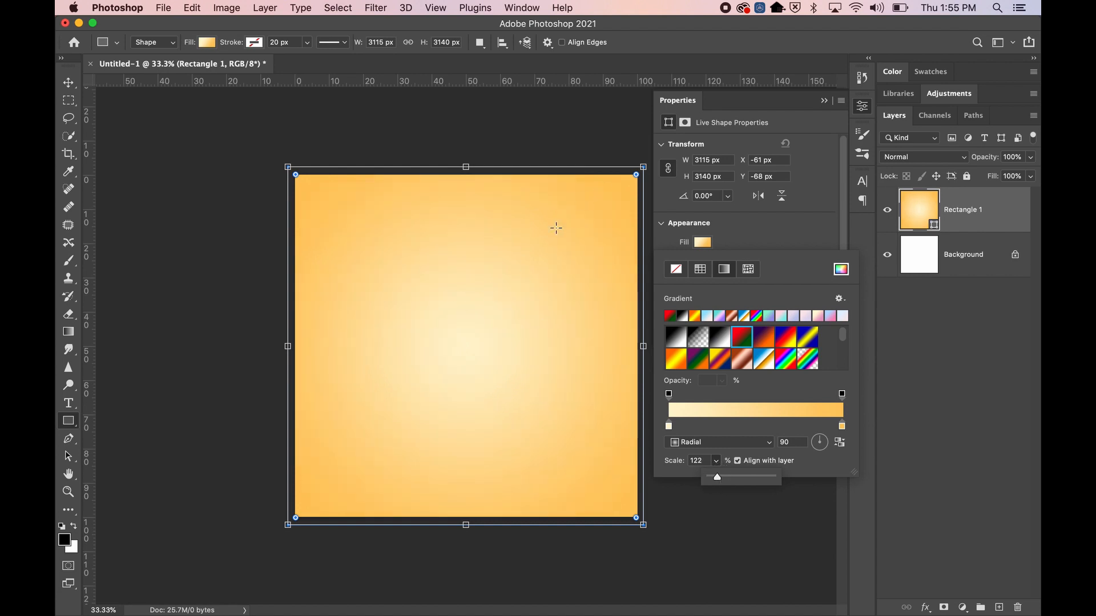
left_click_drag(715, 477, 717, 477)
Close the gradient settings and reselect the Rectangle 1 layer
left_click(824, 101)
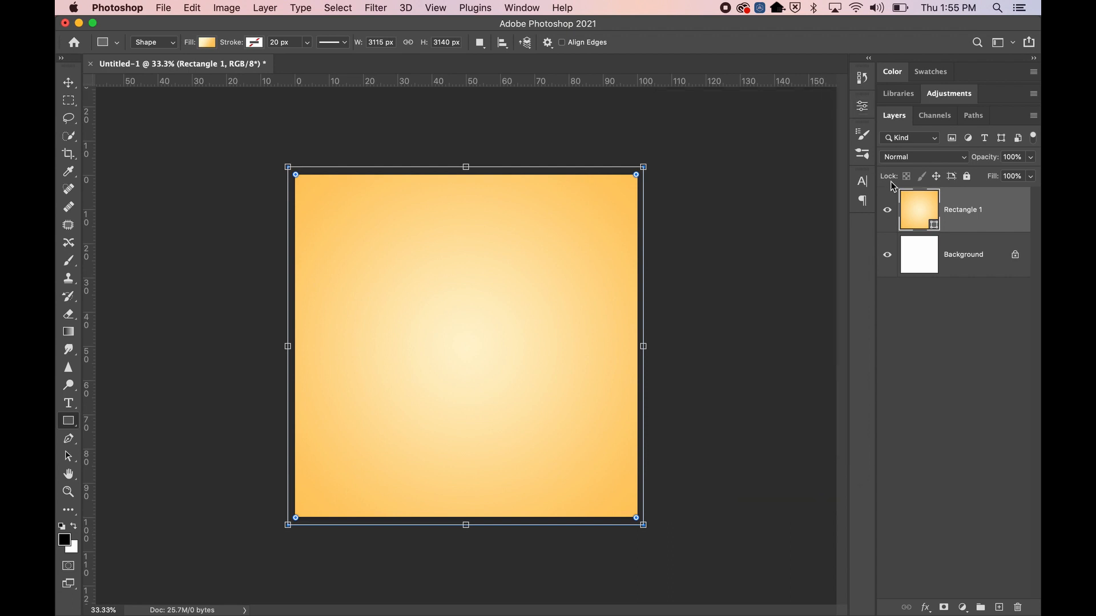
left_click(917, 252)
left_click(973, 207)
Try Angle and Reflected gradient types on the rectangle, then settle on Diamond
left_click(205, 42)
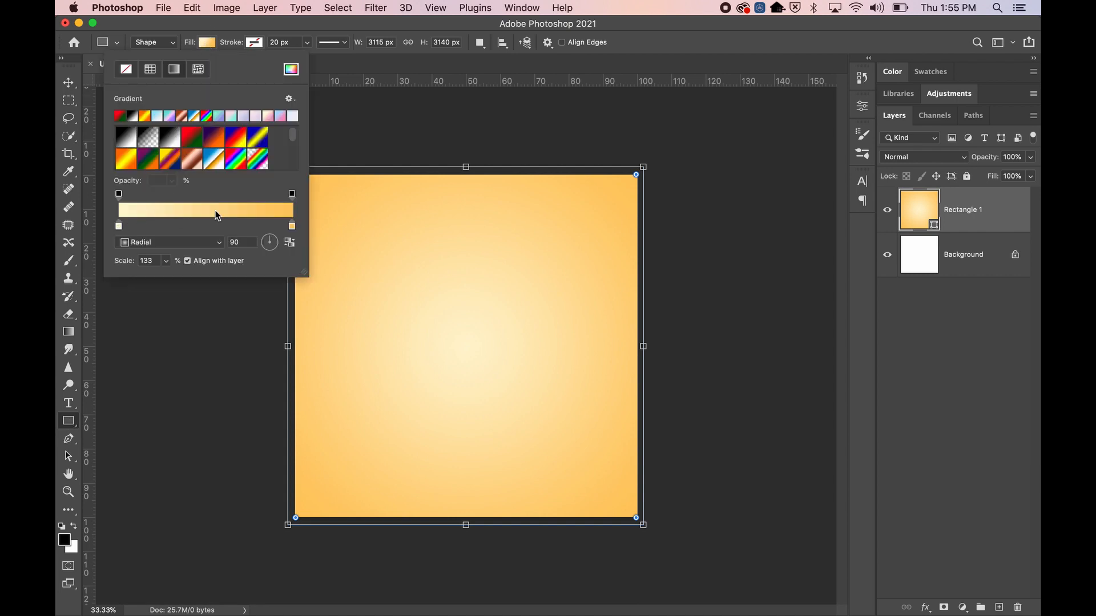
left_click(165, 243)
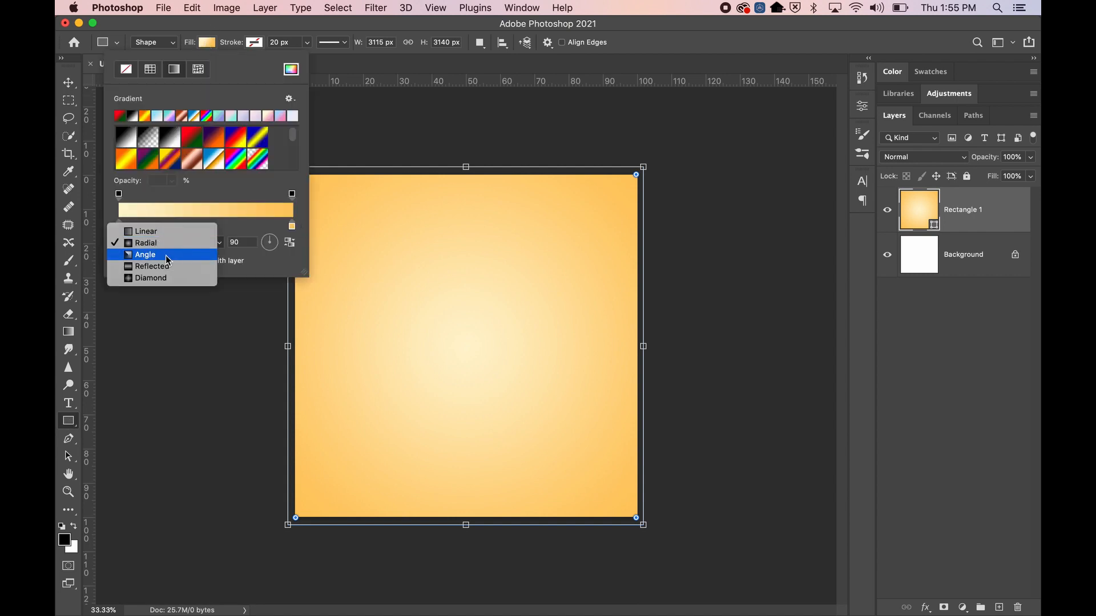
left_click(166, 255)
left_click(171, 243)
left_click(177, 253)
left_click(180, 247)
left_click(177, 254)
left_click(177, 245)
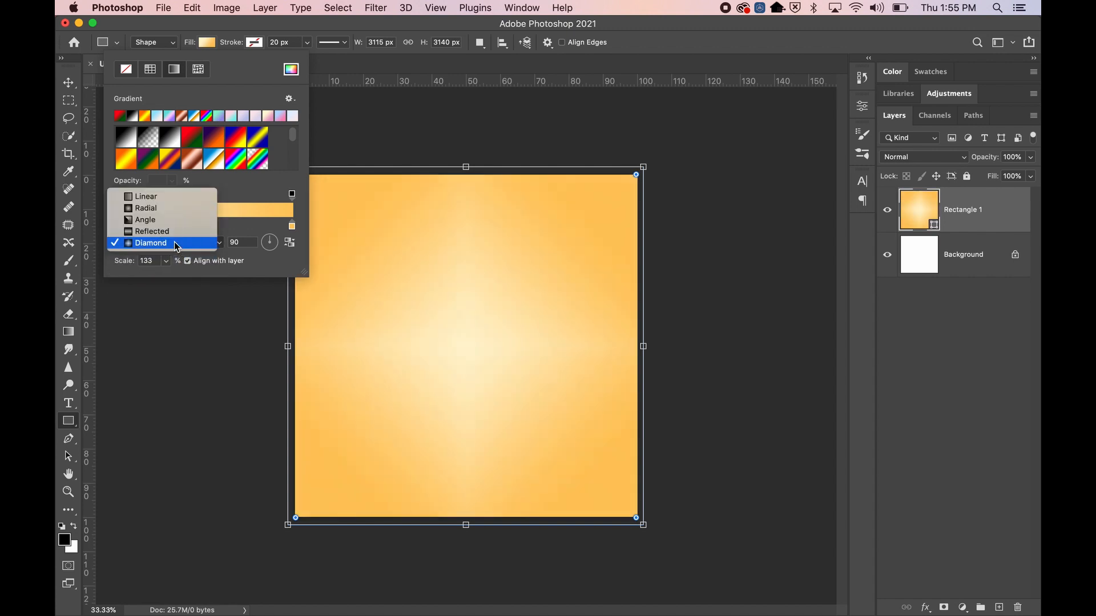
left_click(231, 193)
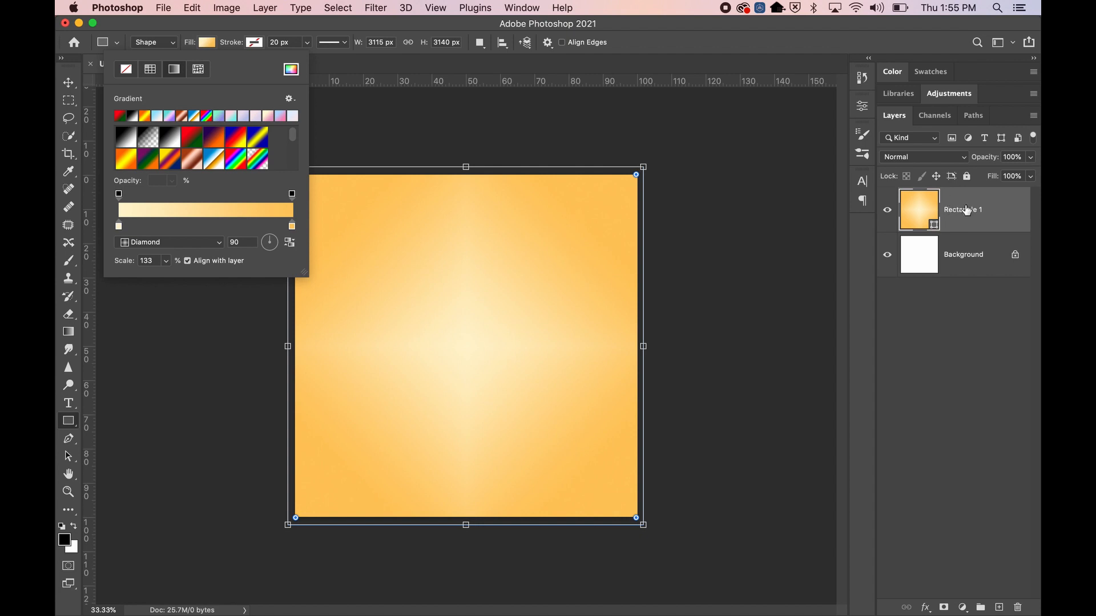
Check the Shape/Path/Pixels mode choices and reselect the Rectangle 1 layer
left_click(154, 43)
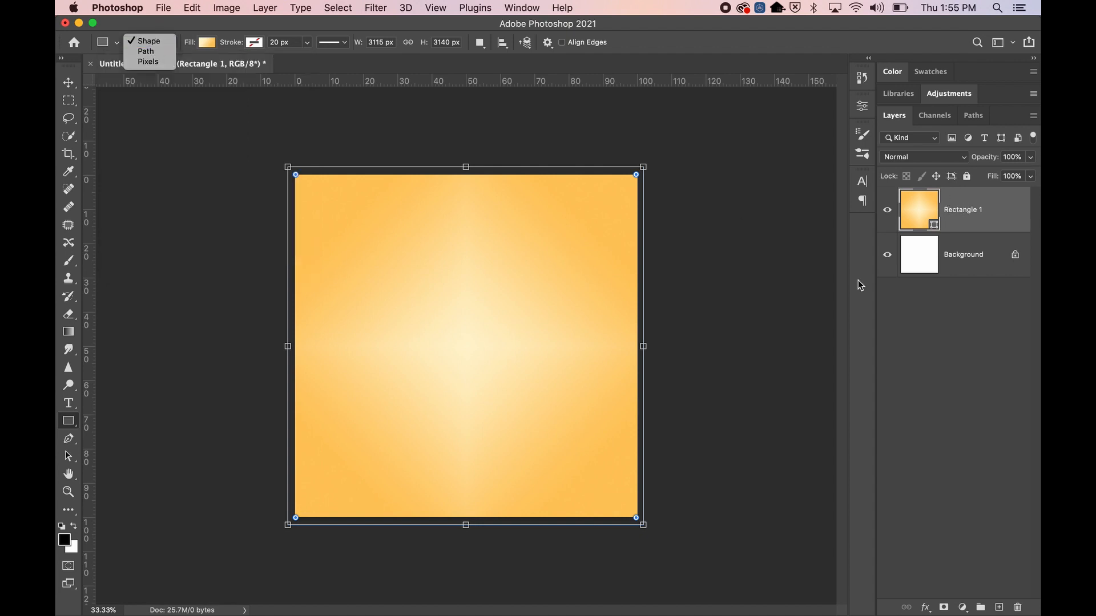
left_click(948, 257)
left_click(930, 252)
left_click(926, 213)
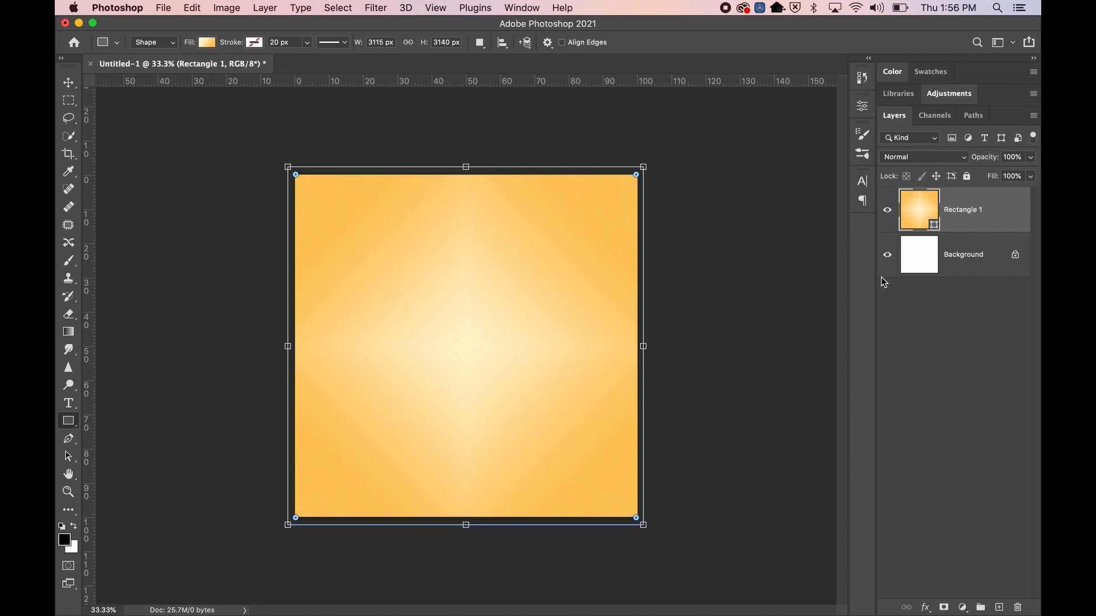
Select the Background layer and switch to the Custom Shape Tool
left_click(913, 267)
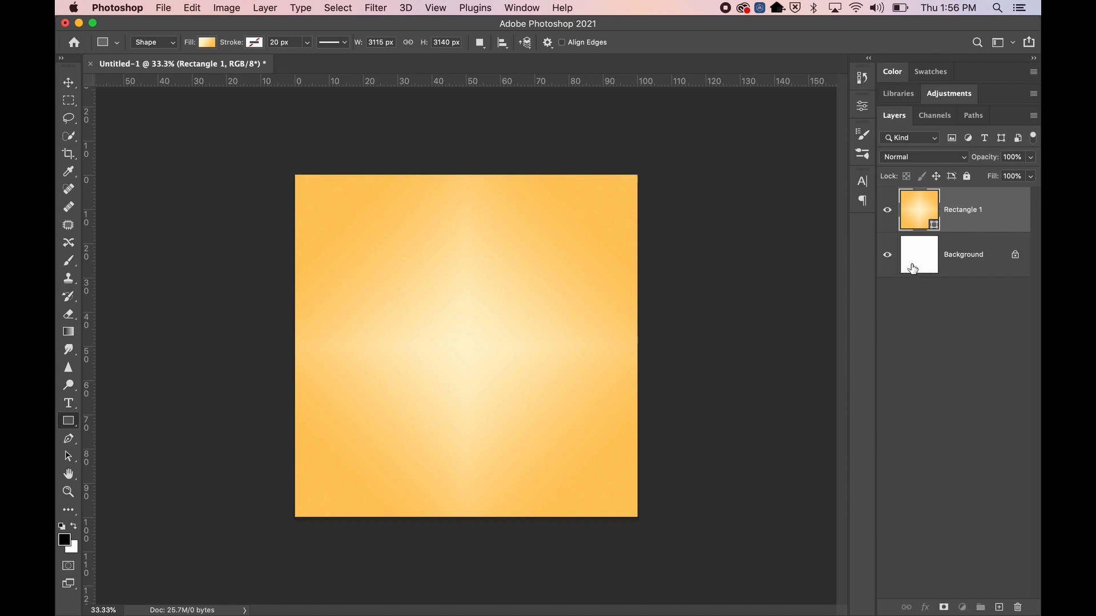
left_click(71, 427)
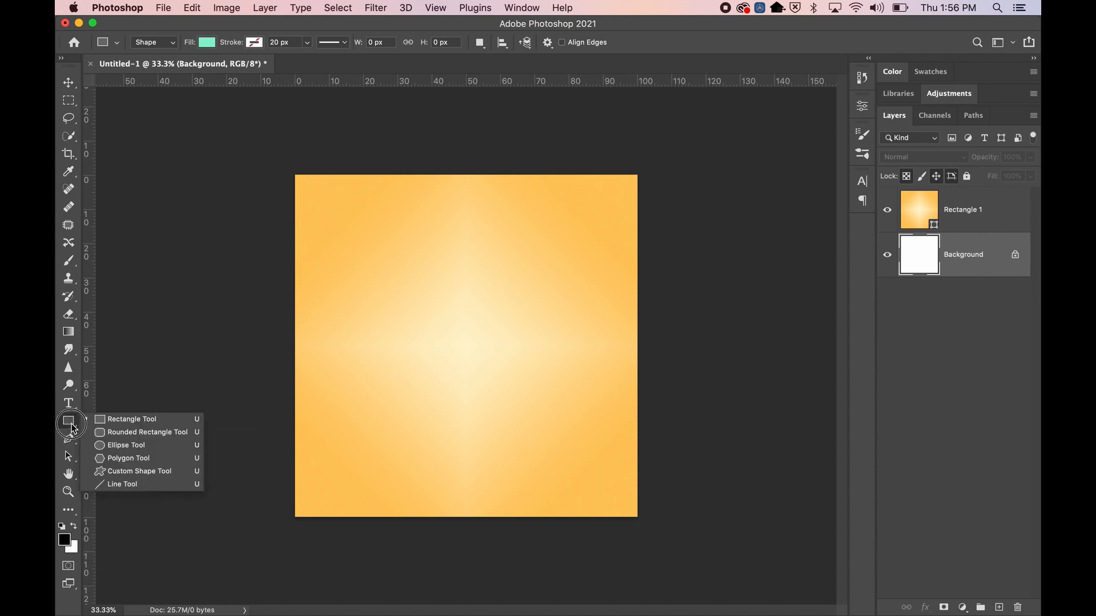
left_click(117, 471)
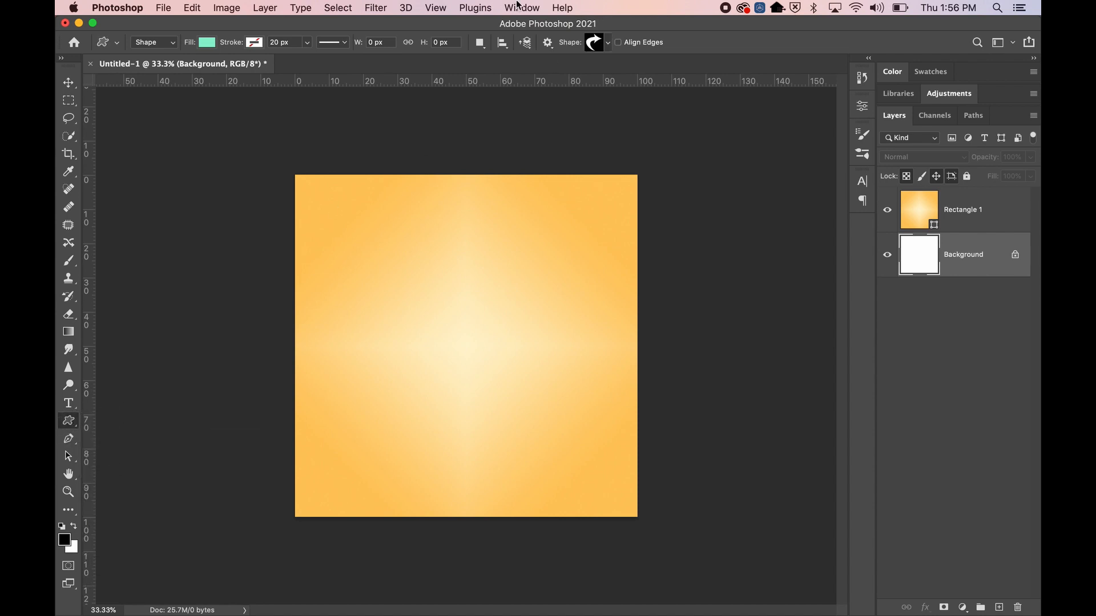
Browse the custom shape picker, then open the Shapes panel from the Window menu
left_click(608, 46)
left_click(764, 66)
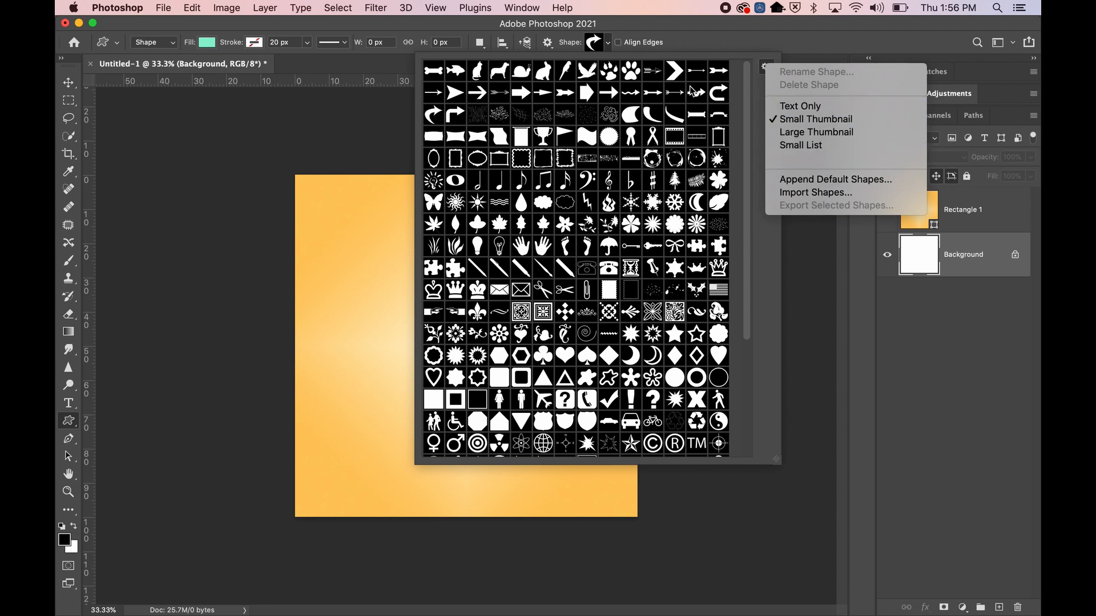
left_click(609, 48)
left_click(606, 46)
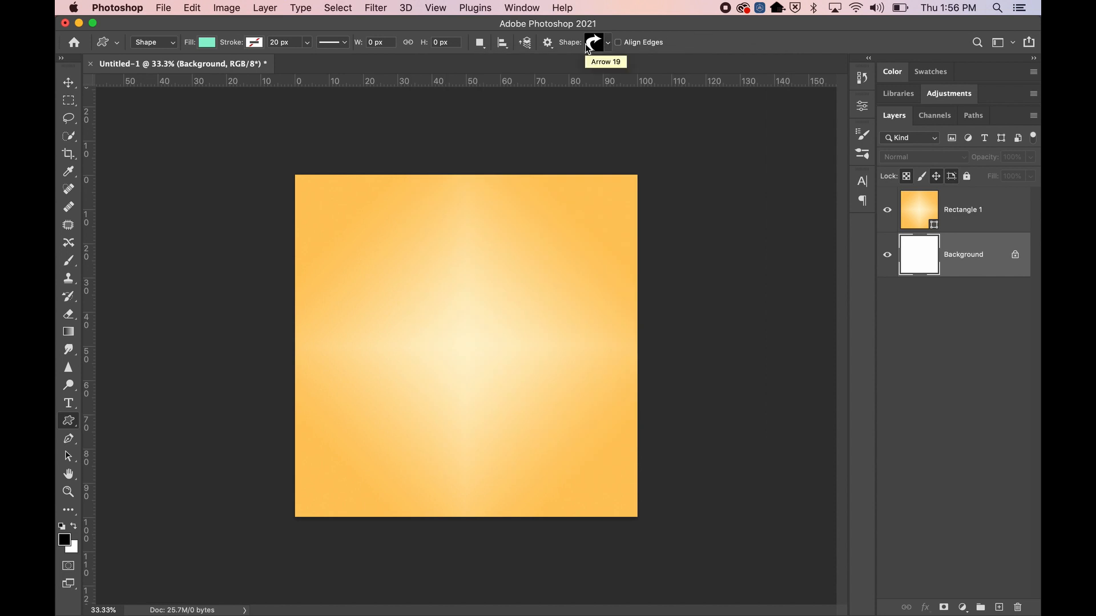
left_click(530, 8)
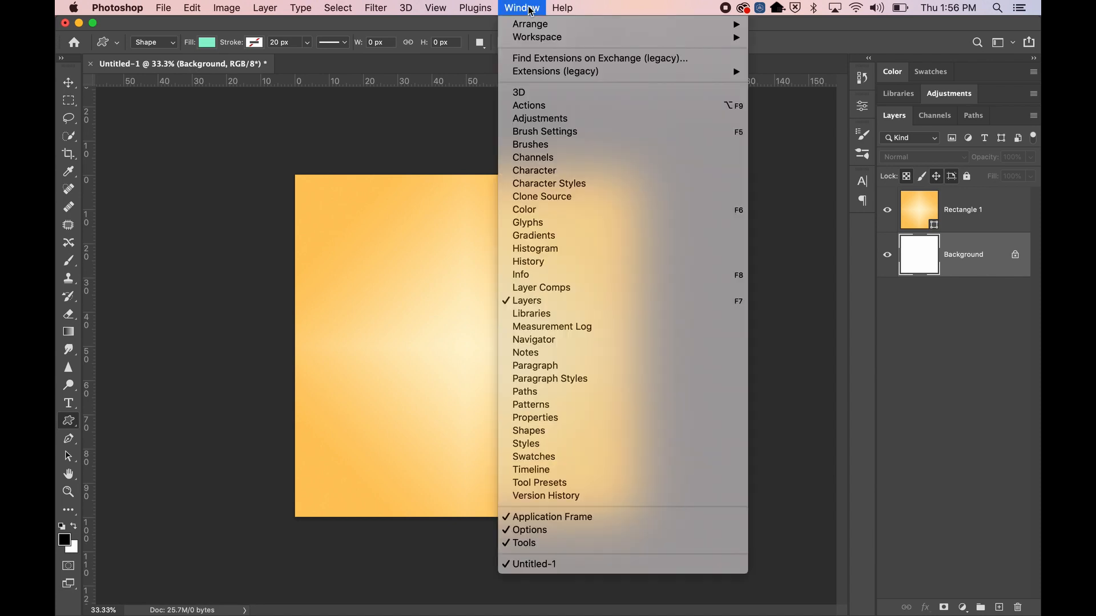
left_click(533, 432)
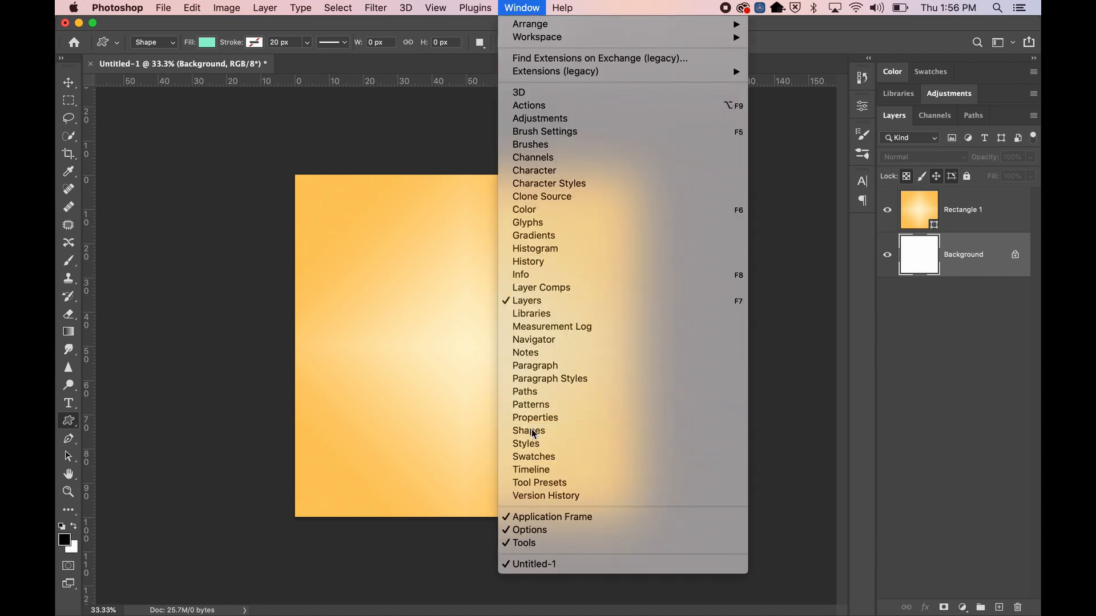
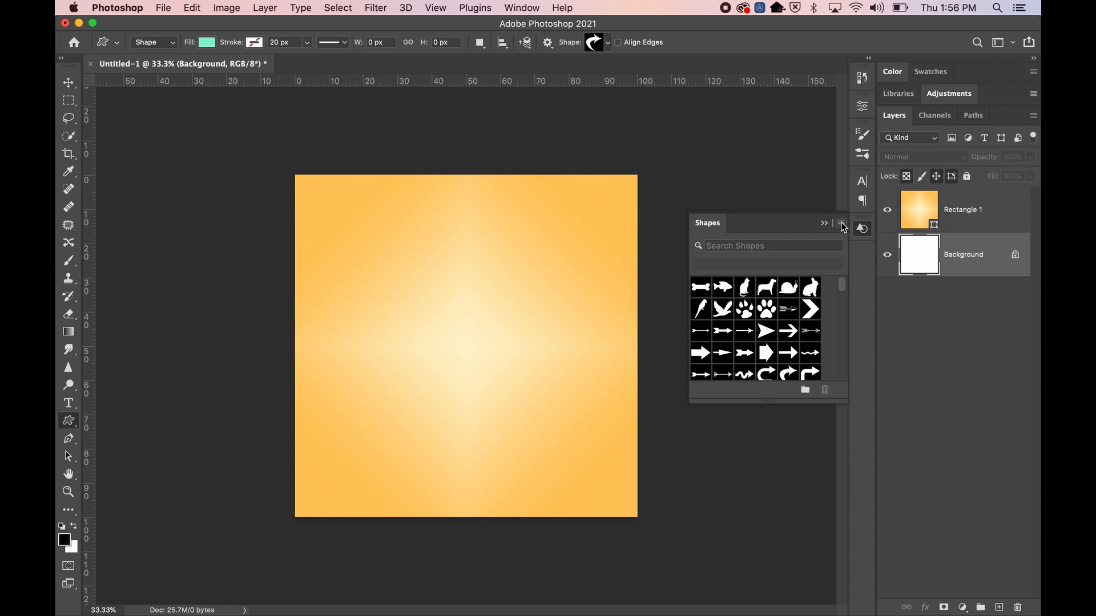
Load Legacy Shapes and More from the Shapes panel's flyout menu
left_click(841, 225)
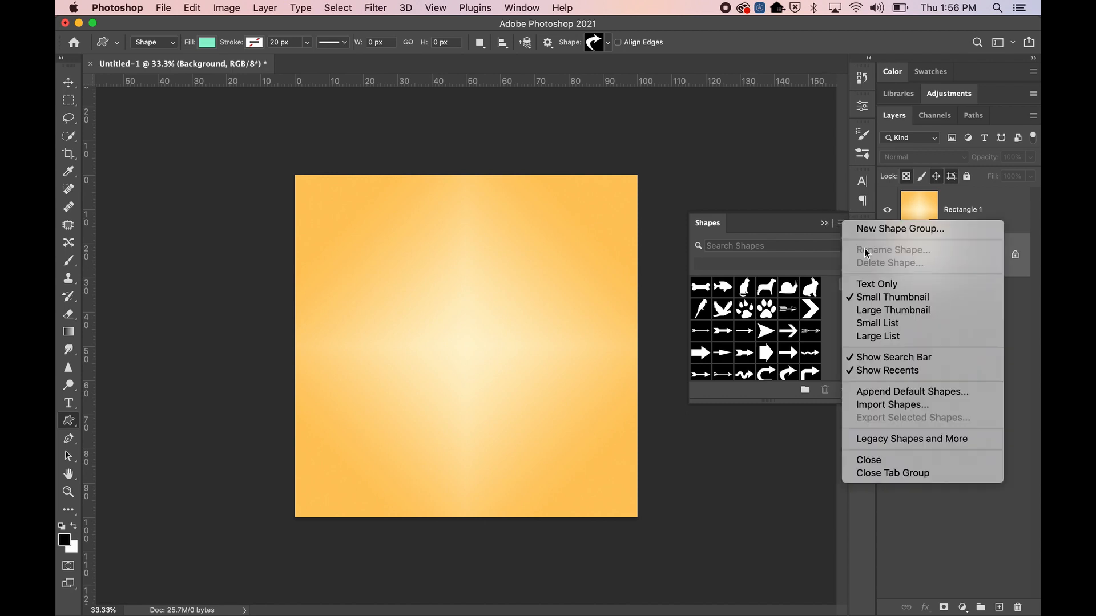
left_click(842, 226)
left_click(843, 225)
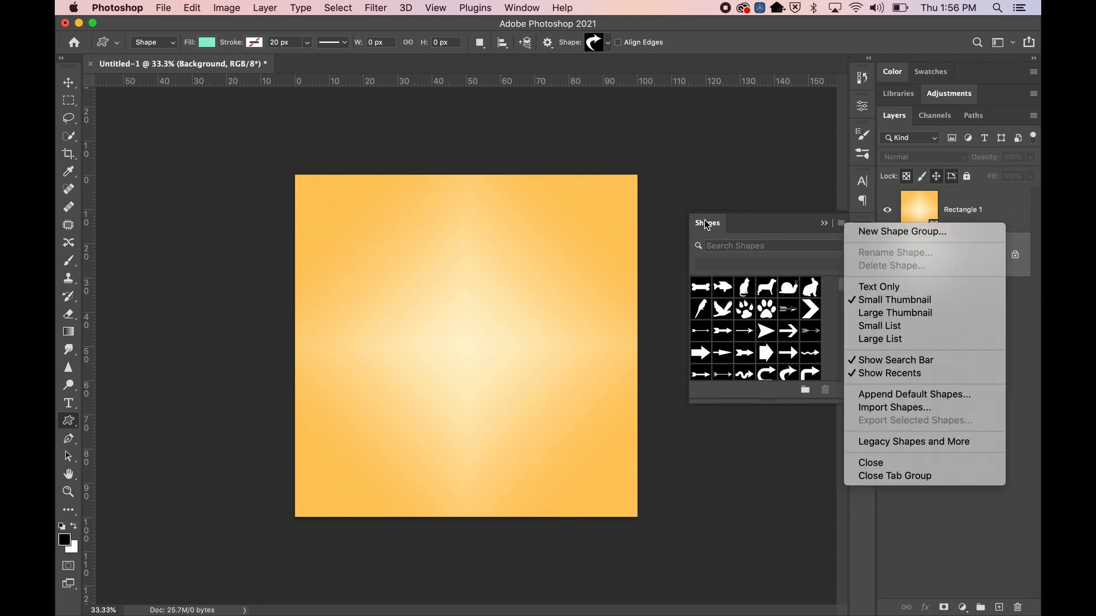
left_click(898, 442)
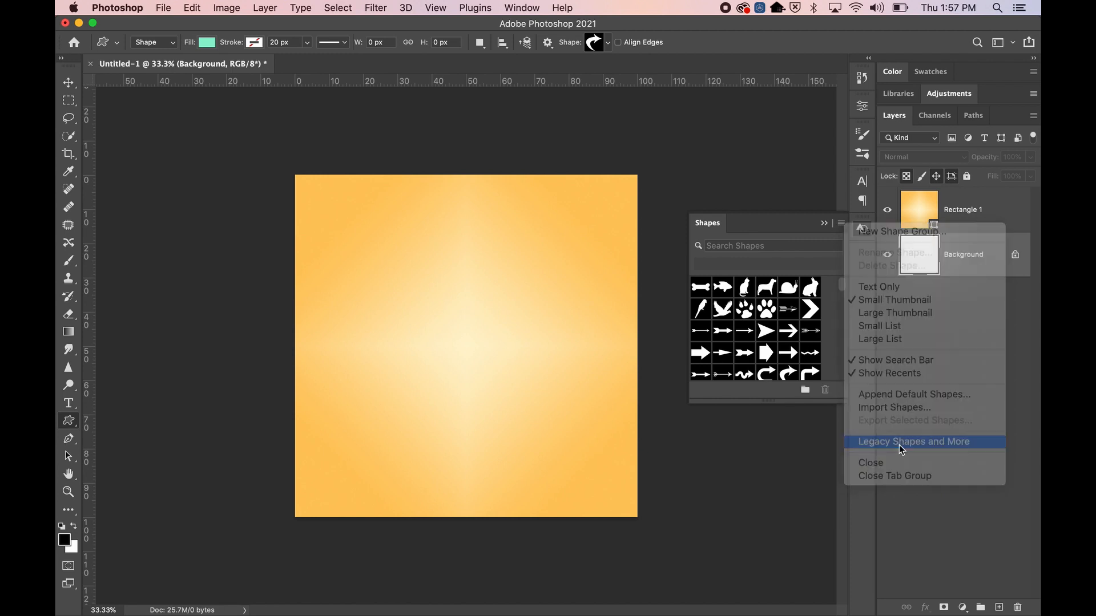
Make the Shapes panel taller and expand Legacy Shapes and More, 2019 Shapes and Legacy Default Shapes folders
left_click_drag(768, 402, 773, 545)
scroll(784, 426, "down", 10)
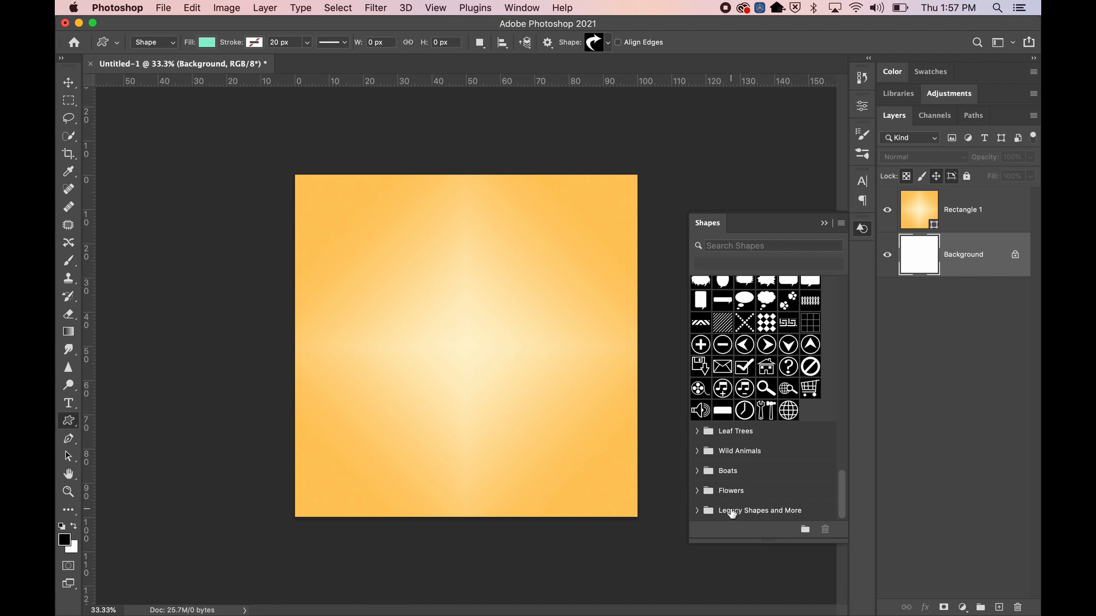
left_click(697, 510)
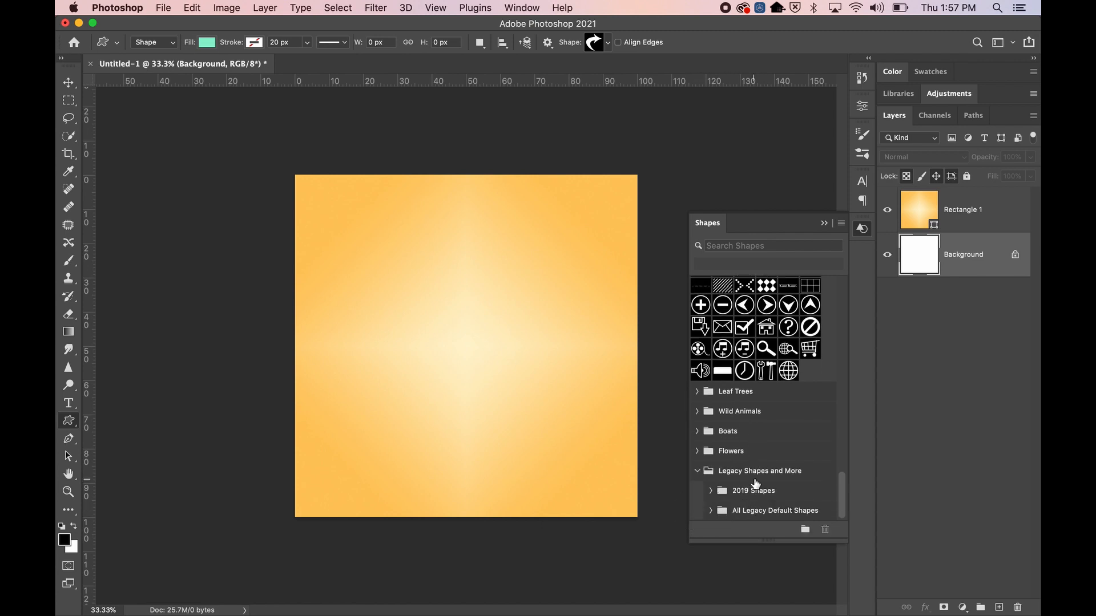
left_click(710, 491)
scroll(736, 474, "down", 5)
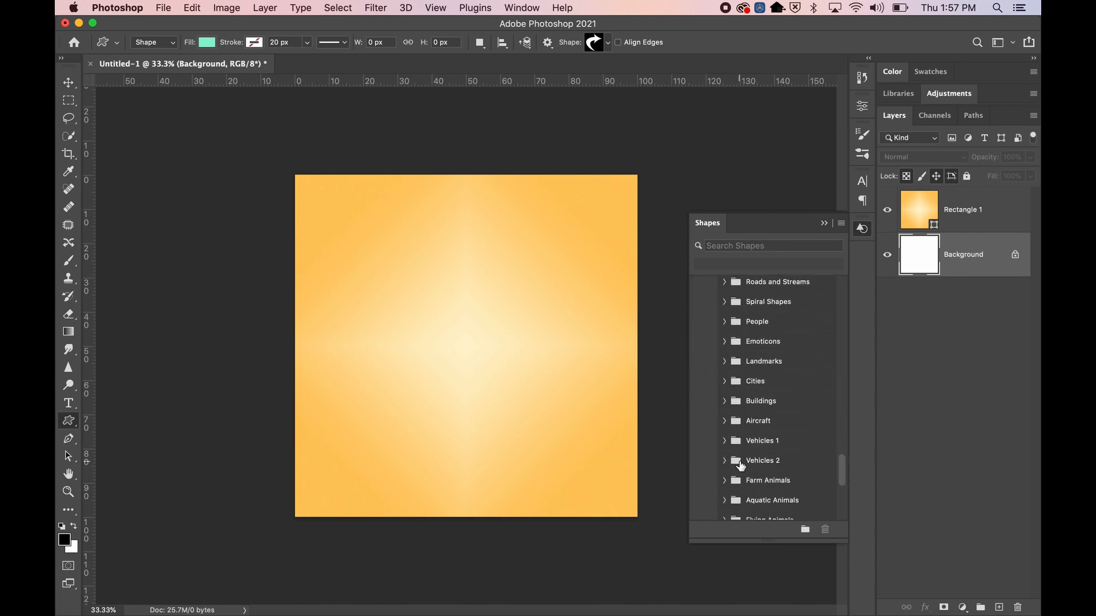
left_click(711, 511)
scroll(744, 473, "down", 8)
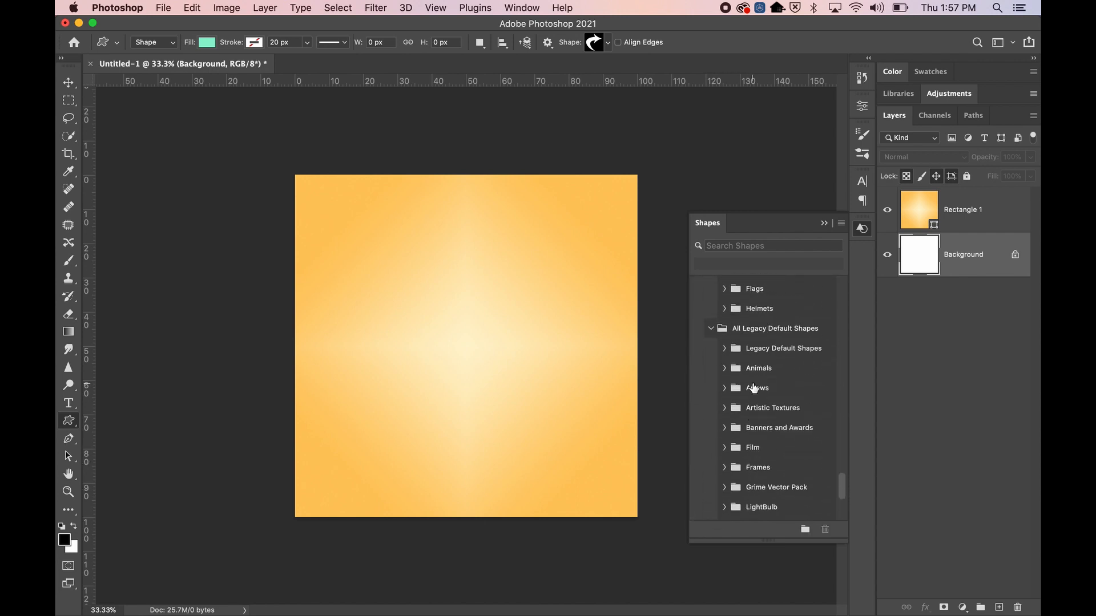
left_click(719, 349)
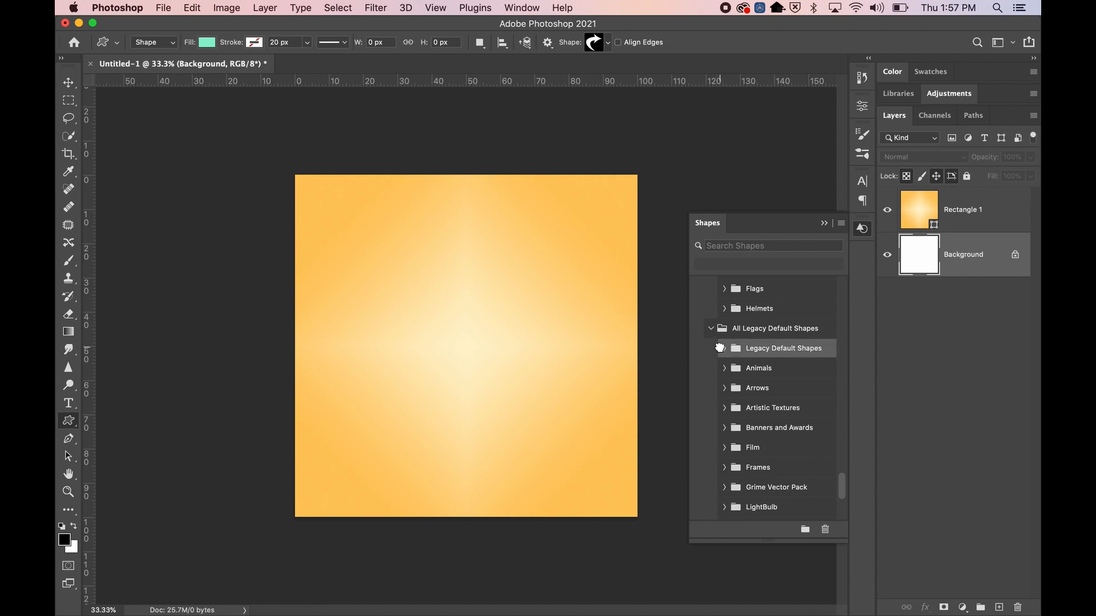
left_click(721, 348)
Expand the Animals and Arrows folders and scroll through their shapes
scroll(748, 388, "down", 5)
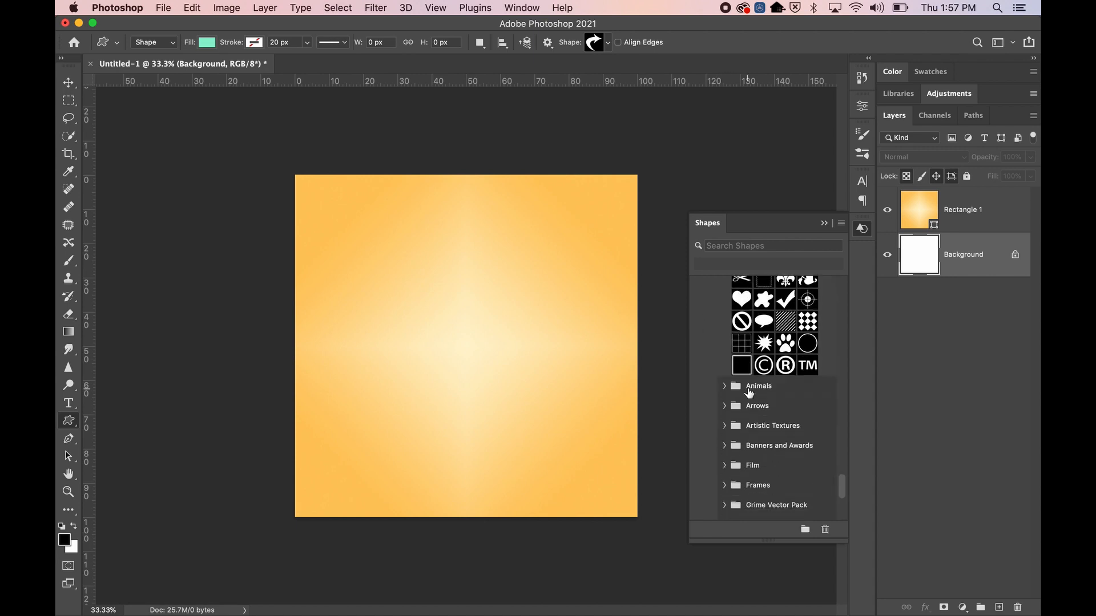
left_click(725, 386)
scroll(727, 382, "down", 3)
left_click(726, 381)
scroll(735, 427, "down", 5)
scroll(736, 427, "up", 20)
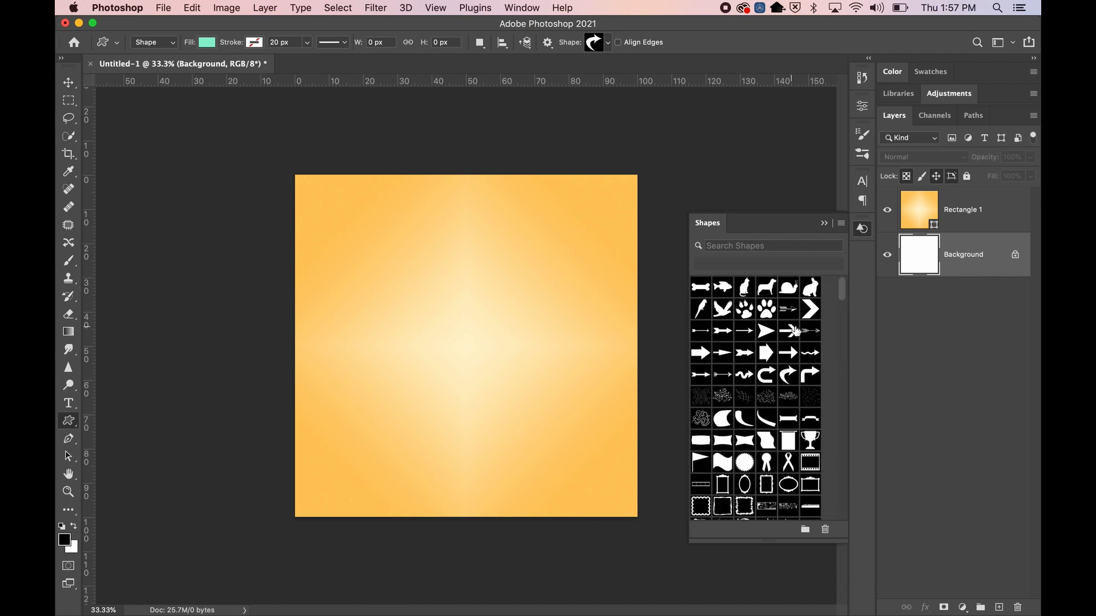
scroll(756, 388, "down", 2)
scroll(757, 388, "down", 5)
scroll(771, 358, "down", 3)
scroll(771, 357, "down", 4)
scroll(771, 359, "down", 12)
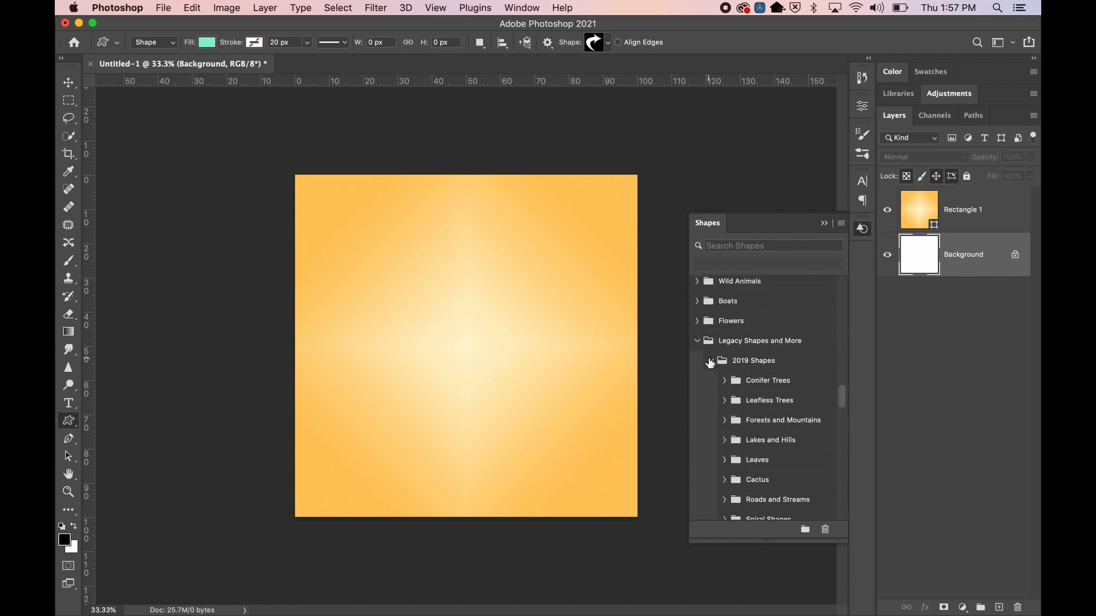
Collapse 2019 Shapes and All Legacy Default Shapes, then widen the Shapes panel leftward
left_click(710, 361)
left_click(711, 380)
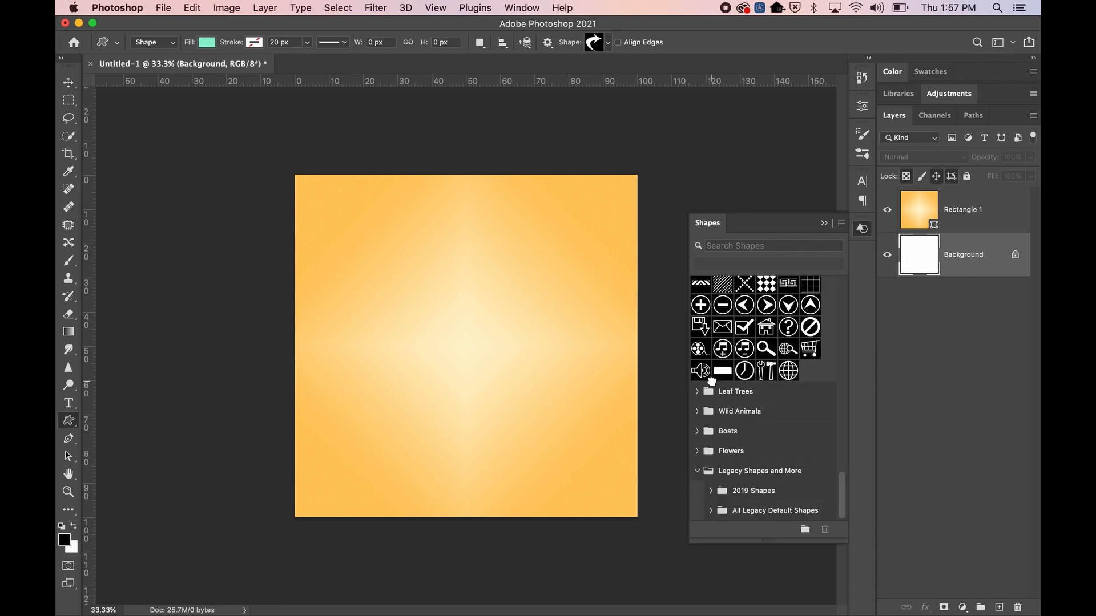
left_click_drag(690, 541, 410, 539)
Detach the Shapes panel into a floating window and enlarge it
left_click_drag(787, 227, 628, 105)
left_click_drag(693, 422, 824, 562)
scroll(419, 324, "down", 2)
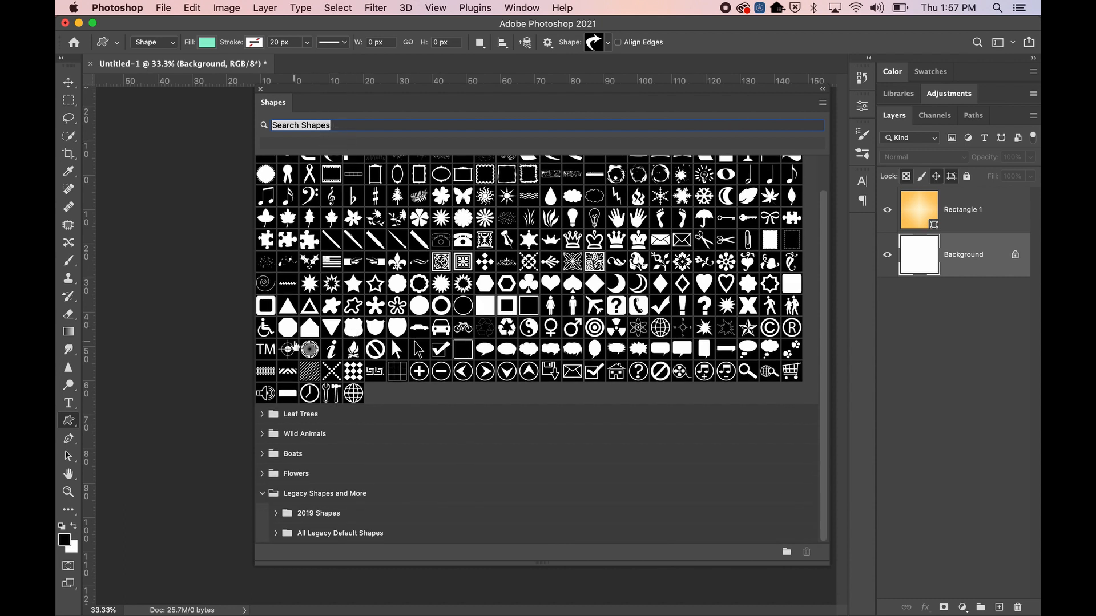
Open 2019 Shapes > Conifer Trees and pick the Tree shape
left_click(263, 494)
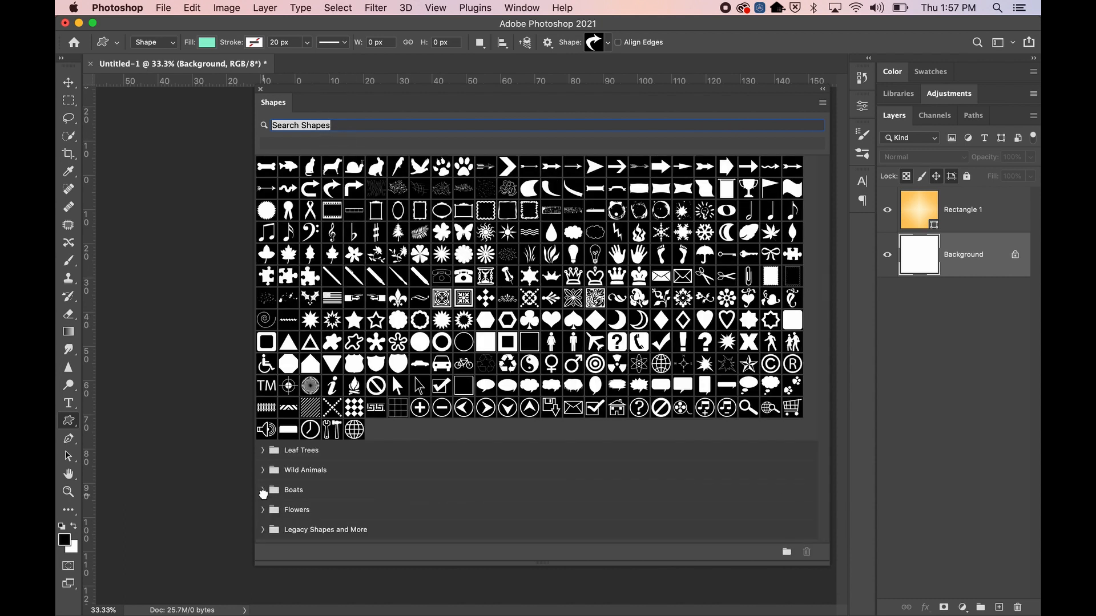
scroll(296, 504, "down", 2)
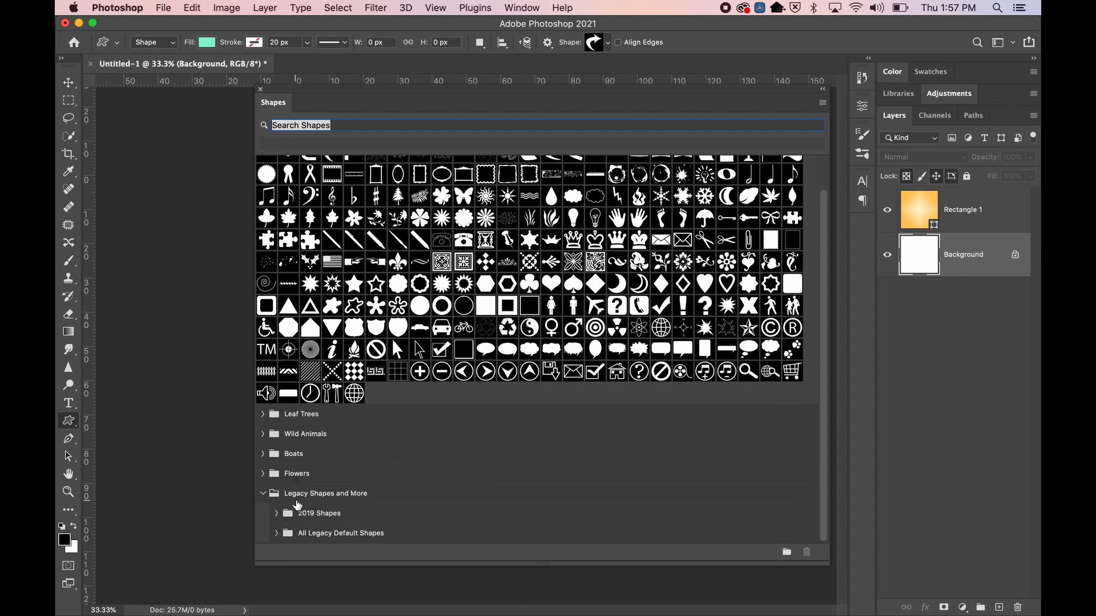
left_click(278, 507)
scroll(321, 480, "down", 1)
scroll(321, 480, "down", 5)
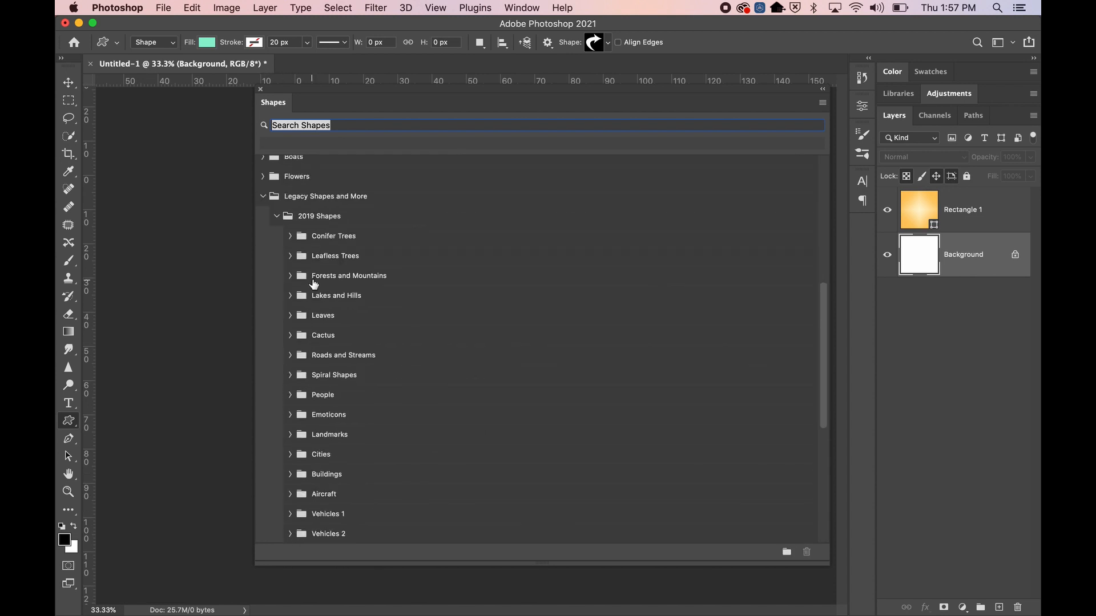
left_click(297, 236)
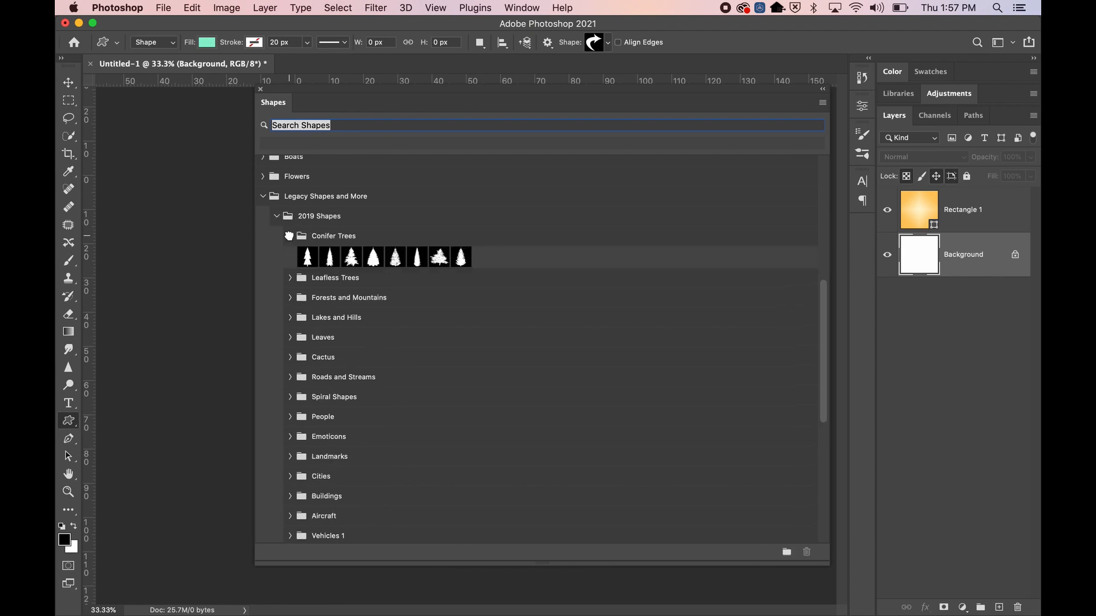
scroll(450, 262, "up", 1)
scroll(452, 263, "up", 6)
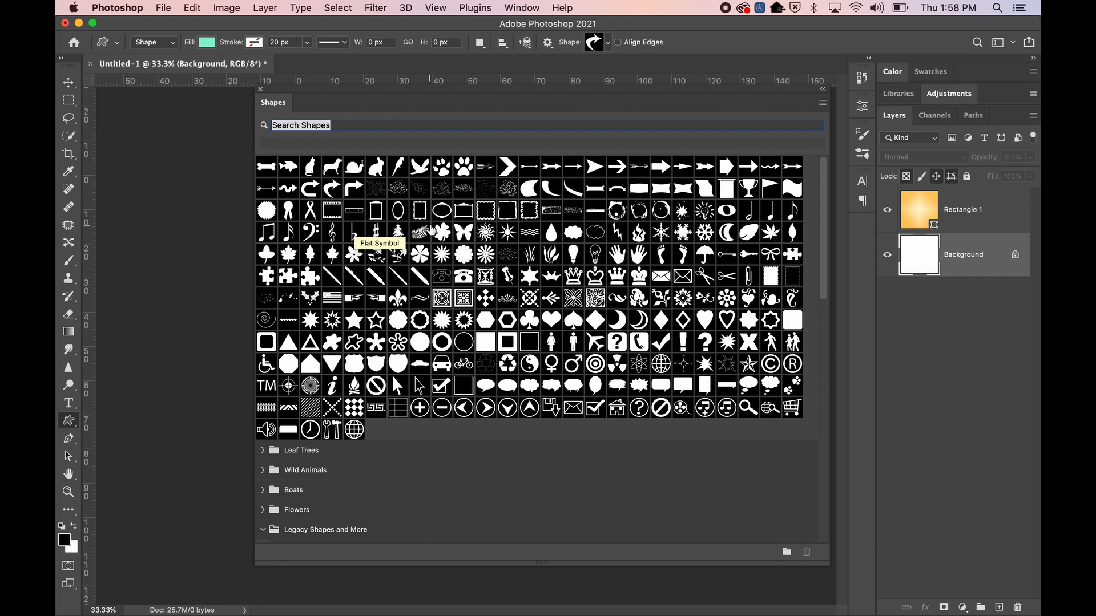
left_click(399, 235)
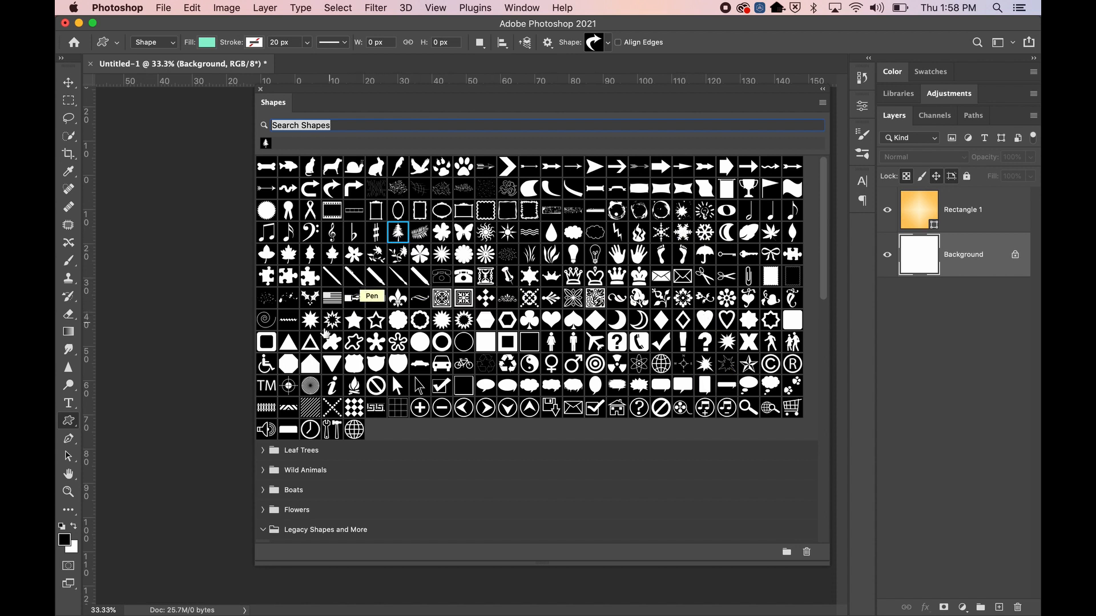
scroll(365, 377, "down", 10)
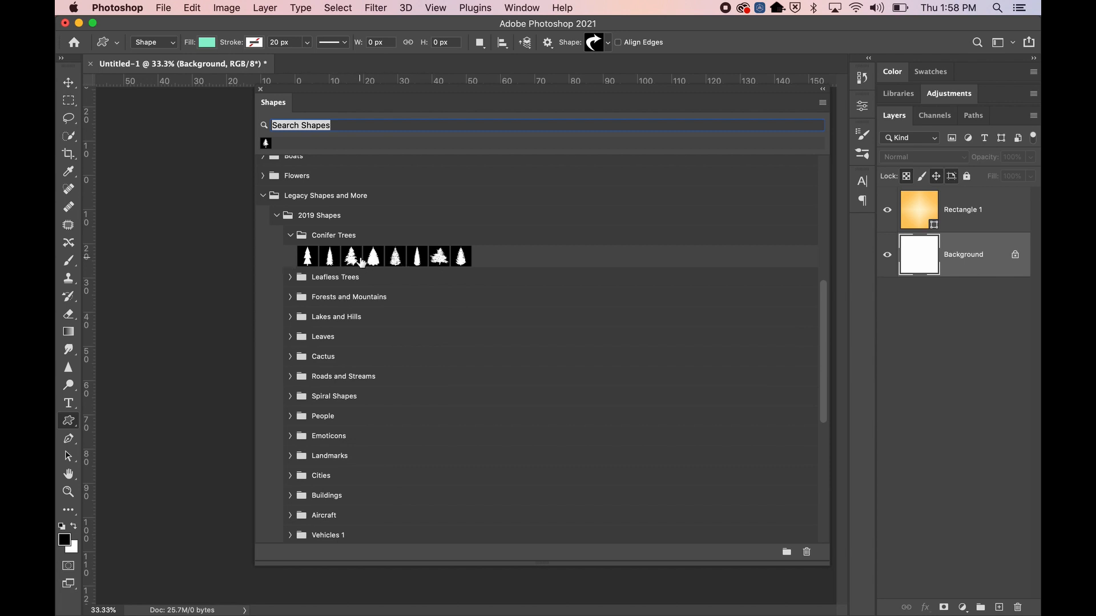
scroll(399, 246, "up", 10)
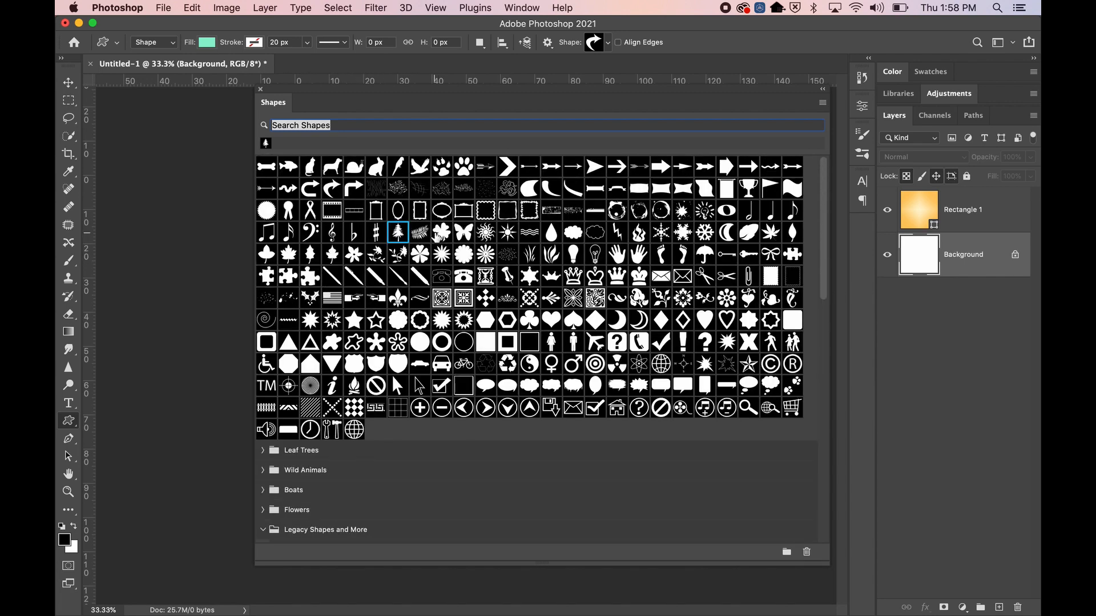
Shift-select all eight Conifer Trees shapes and drag them into the main legacy grid
scroll(399, 240, "down", 10)
scroll(345, 206, "up", 1)
scroll(344, 206, "up", 3)
left_click(308, 341)
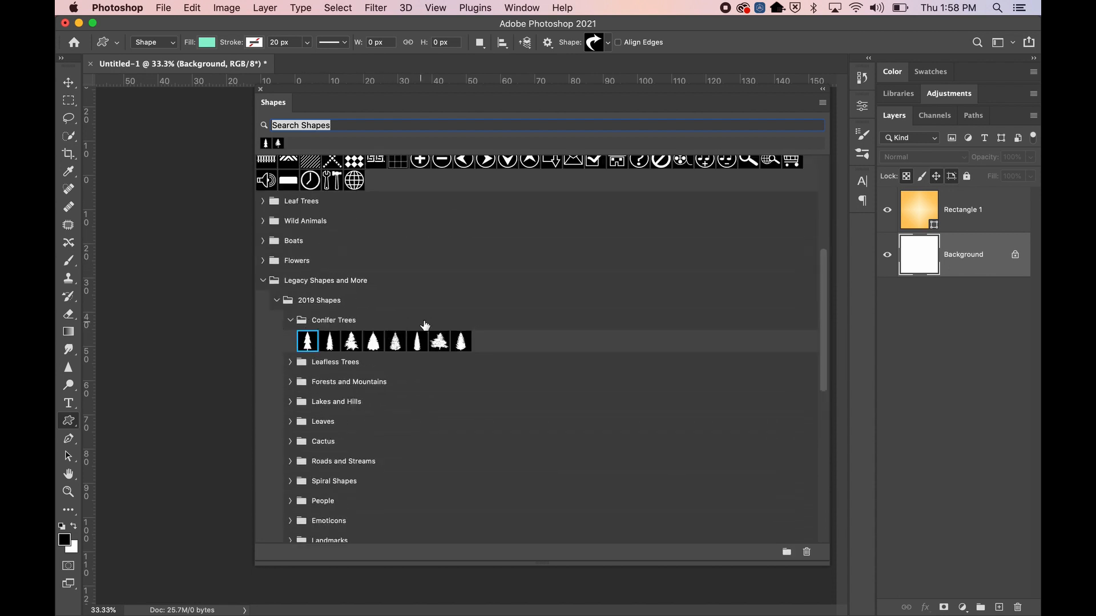
left_click(460, 341, "shift")
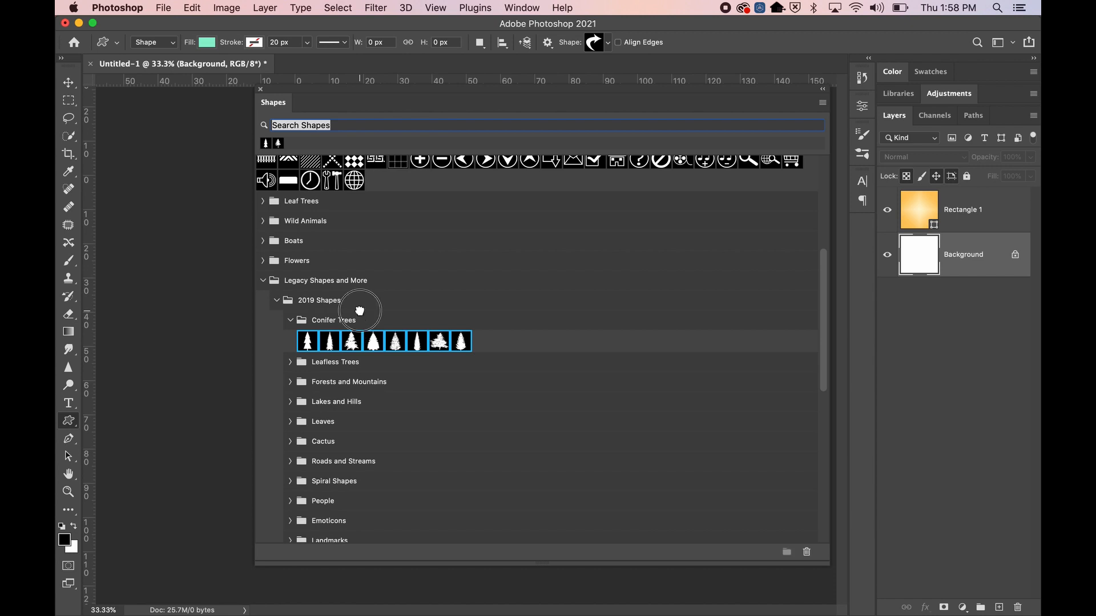
left_click(307, 341)
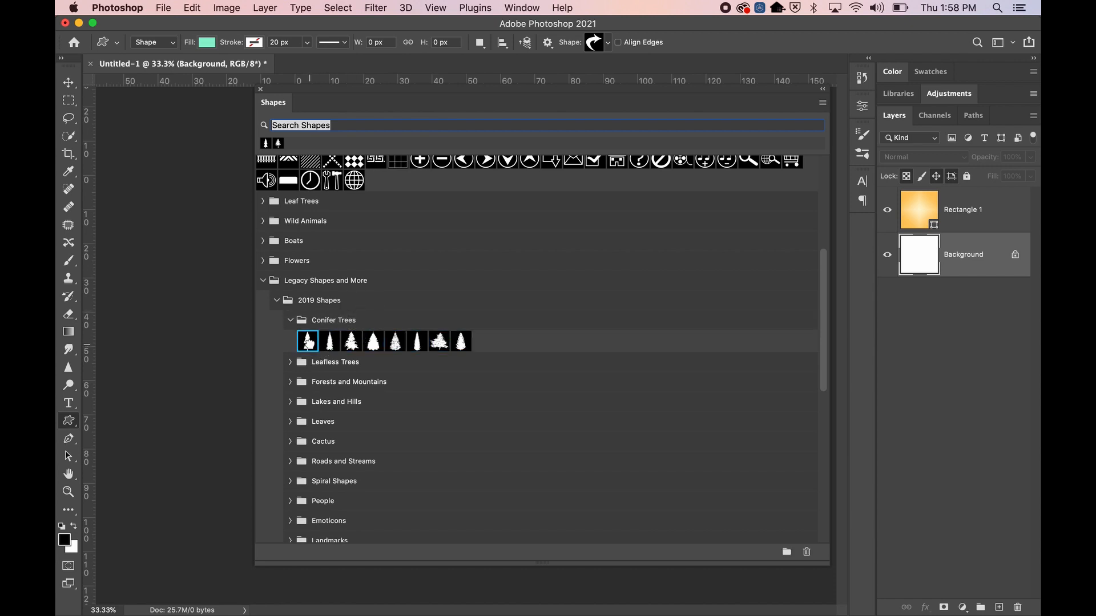
left_click(464, 343, "shift")
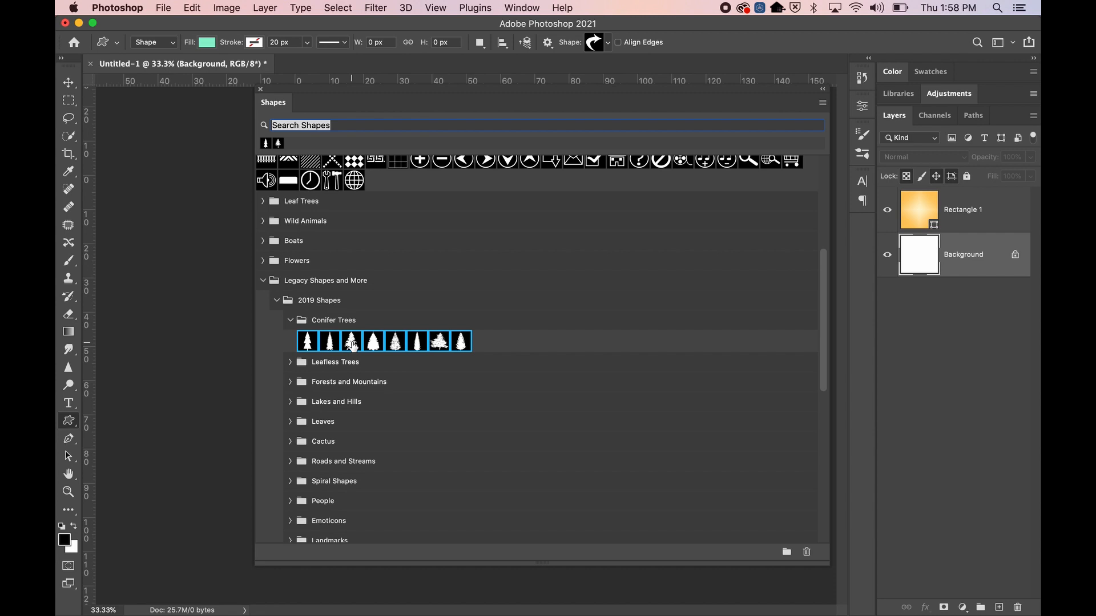
scroll(365, 171, "up", 2)
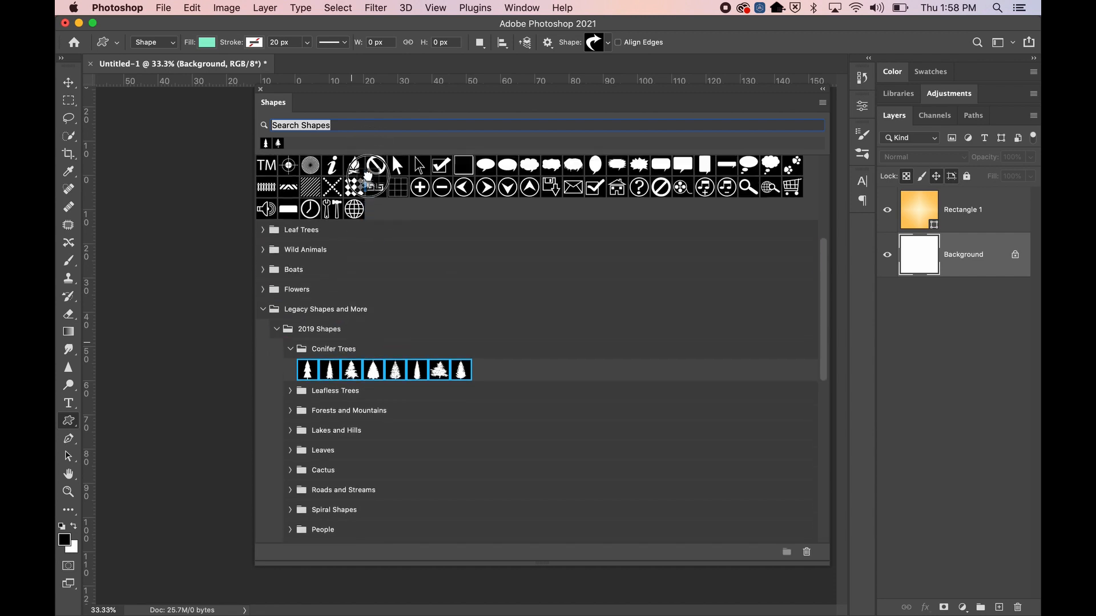
scroll(367, 178, "up", 10)
left_click_drag(364, 222, 407, 243)
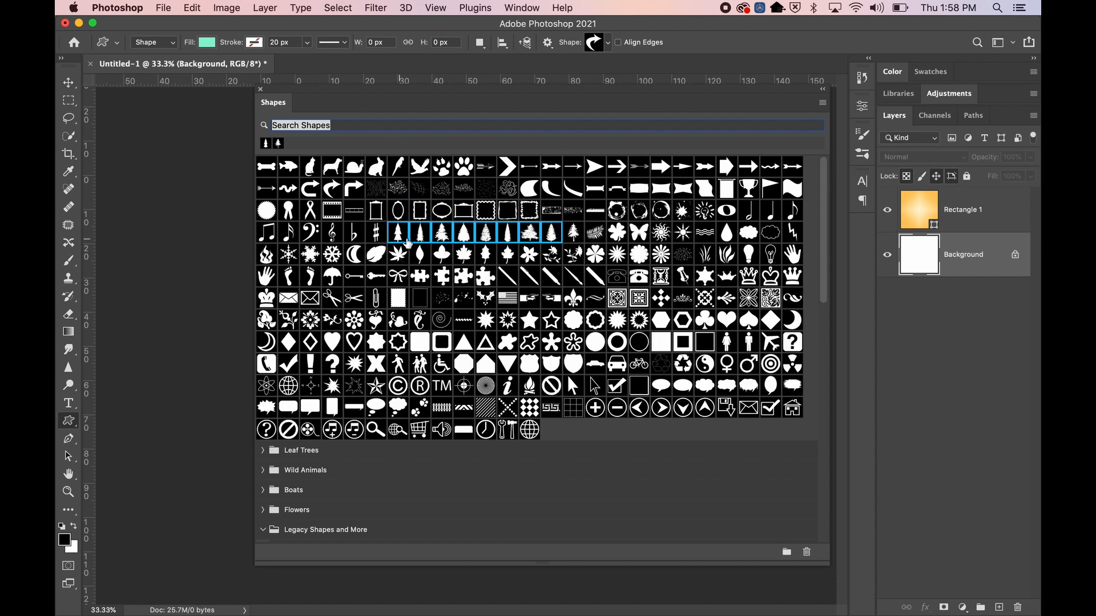
Try out three different tree shapes from the tree row
left_click(572, 234)
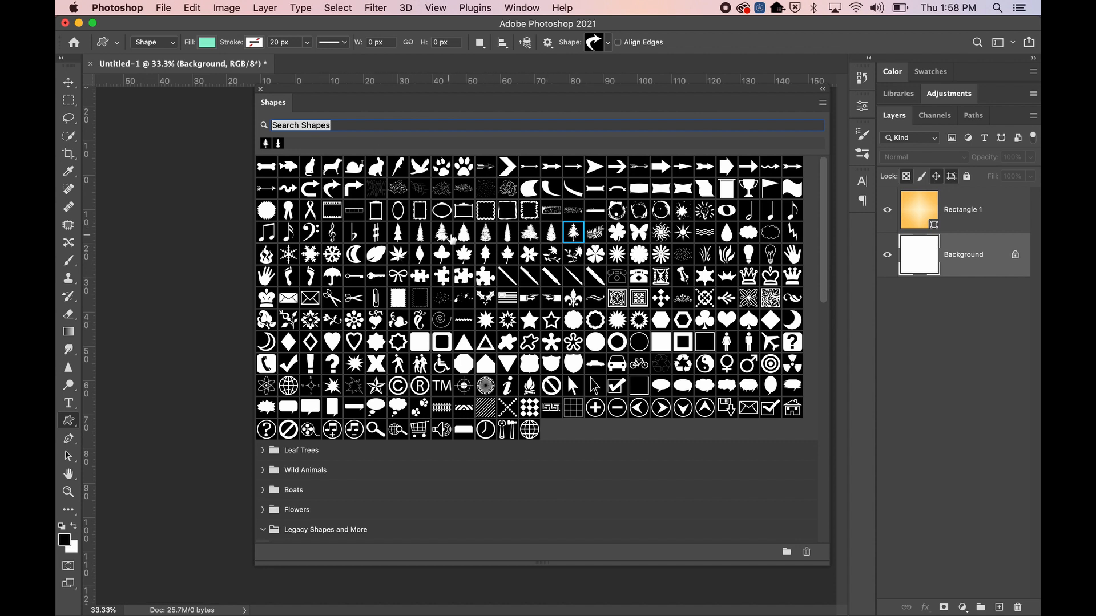
left_click(486, 234)
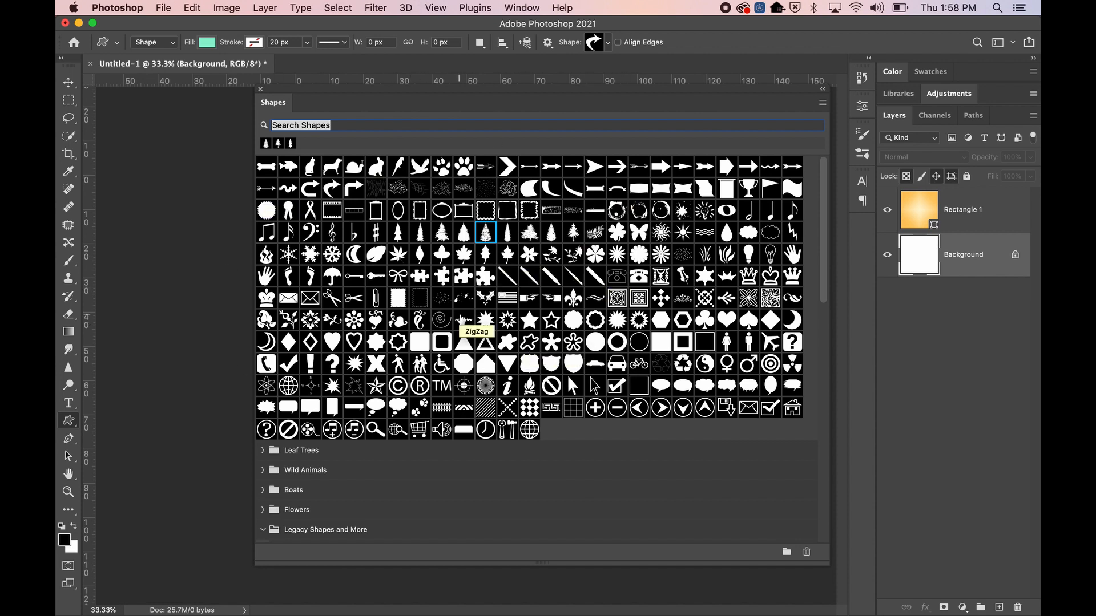
left_click(463, 233)
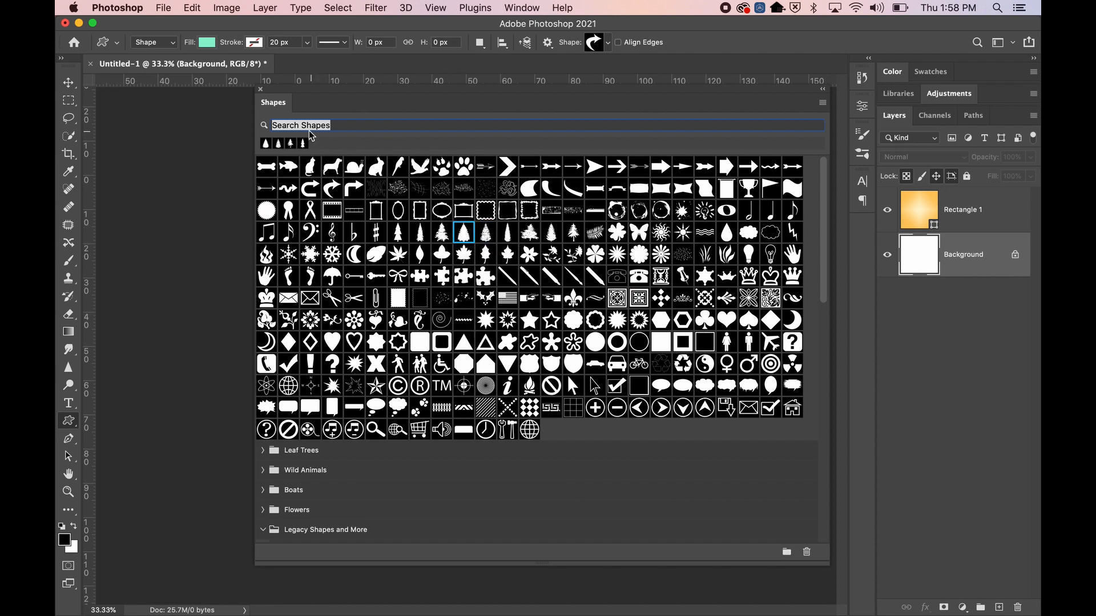
Delete two stray raindrop shapes via Delete Shape and the trash icon
right_click(464, 234)
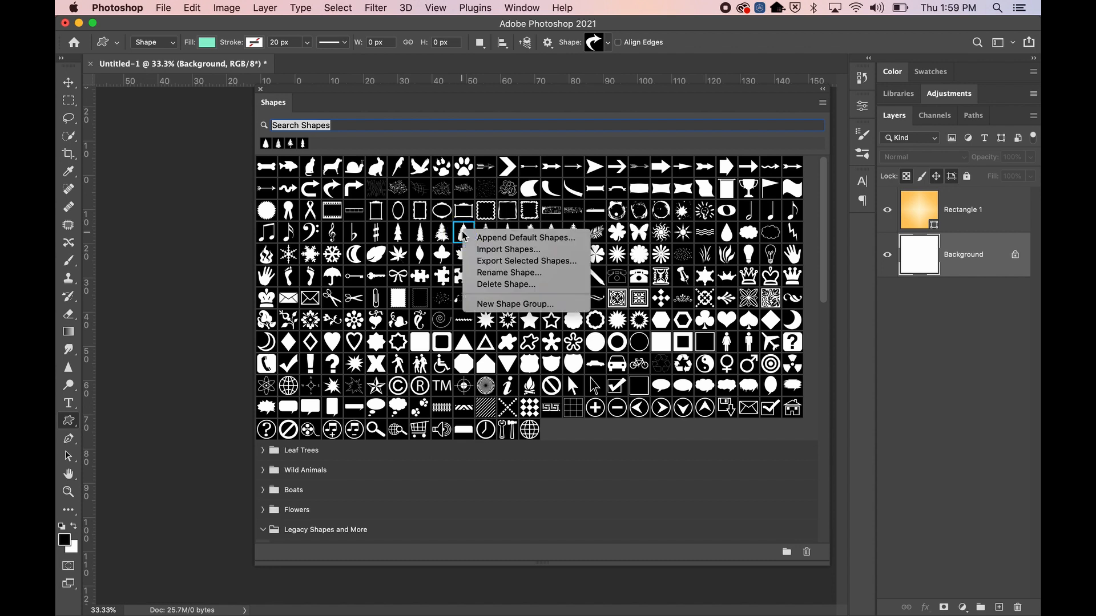
left_click(499, 288)
left_click_drag(464, 234, 812, 558)
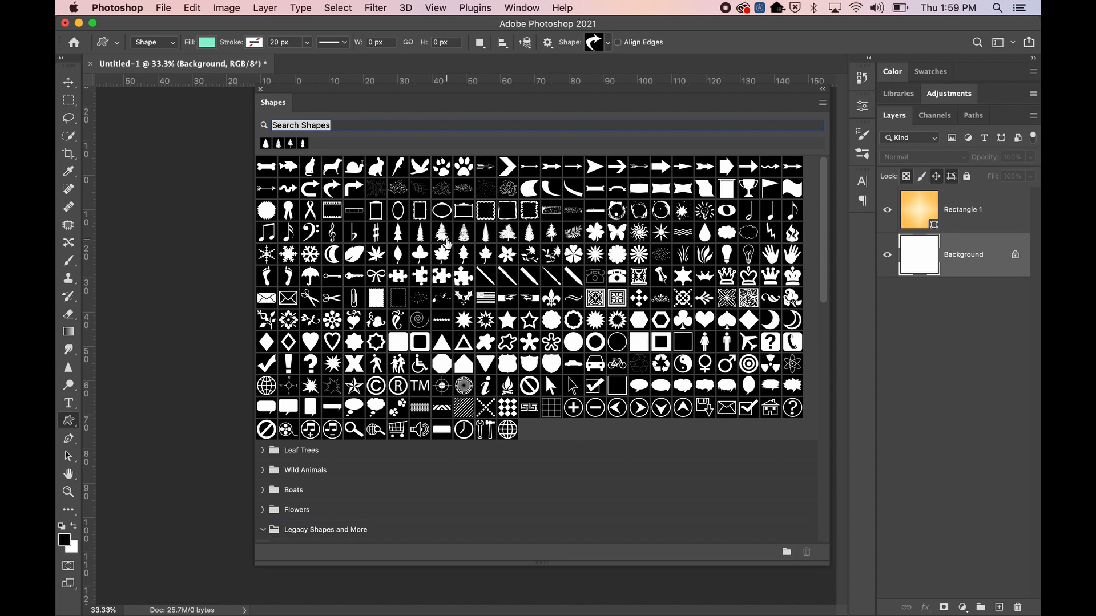
Pick a tree shape in the grid and check its options menu
left_click(441, 234)
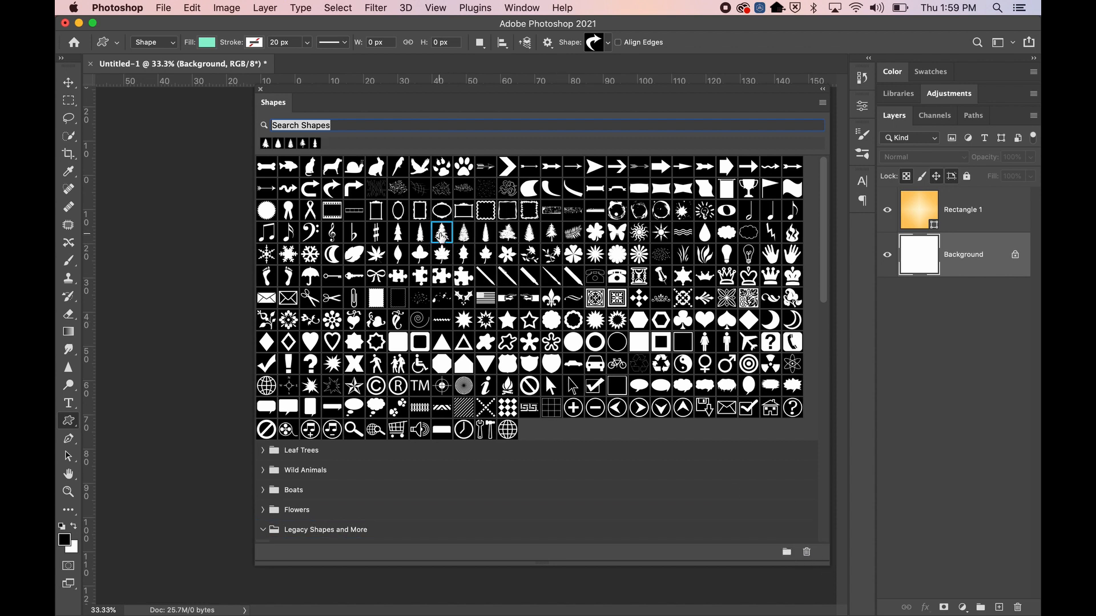
scroll(310, 462, "down", 5)
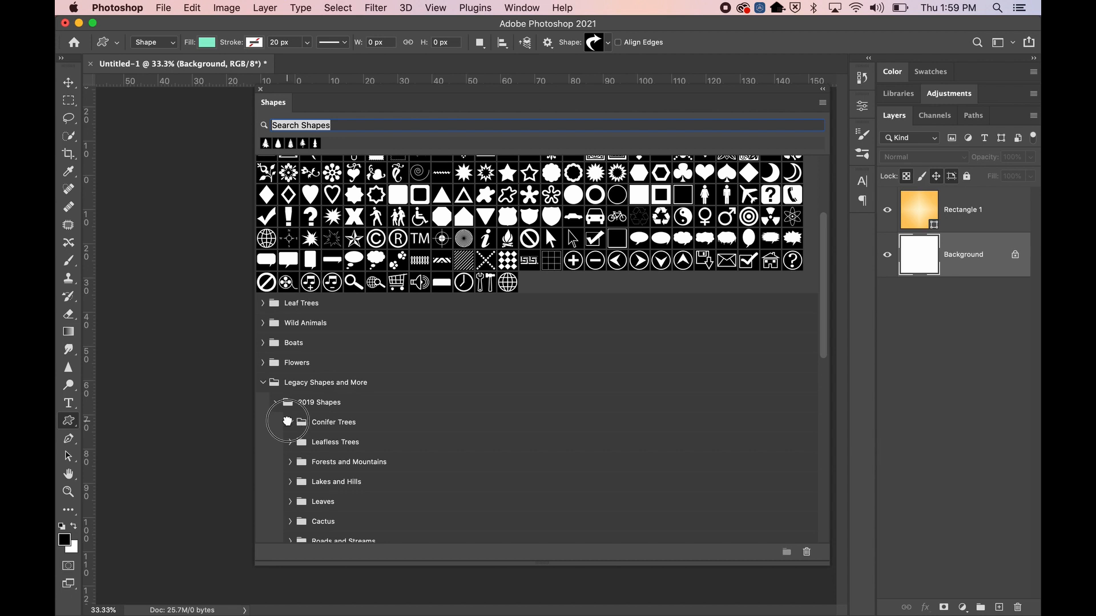
scroll(325, 428, "up", 5)
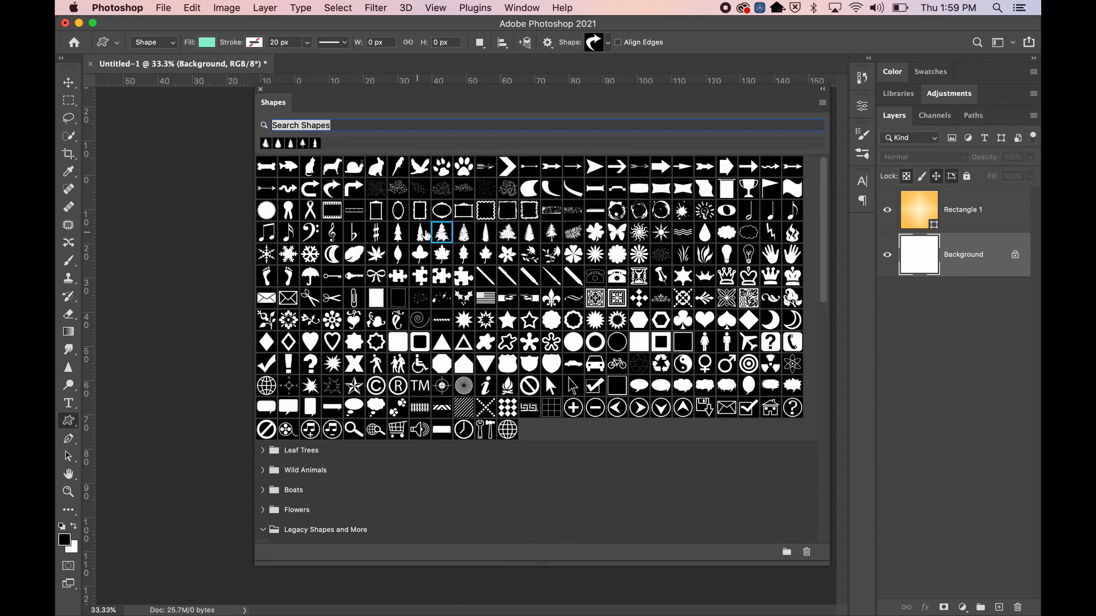
right_click(464, 231)
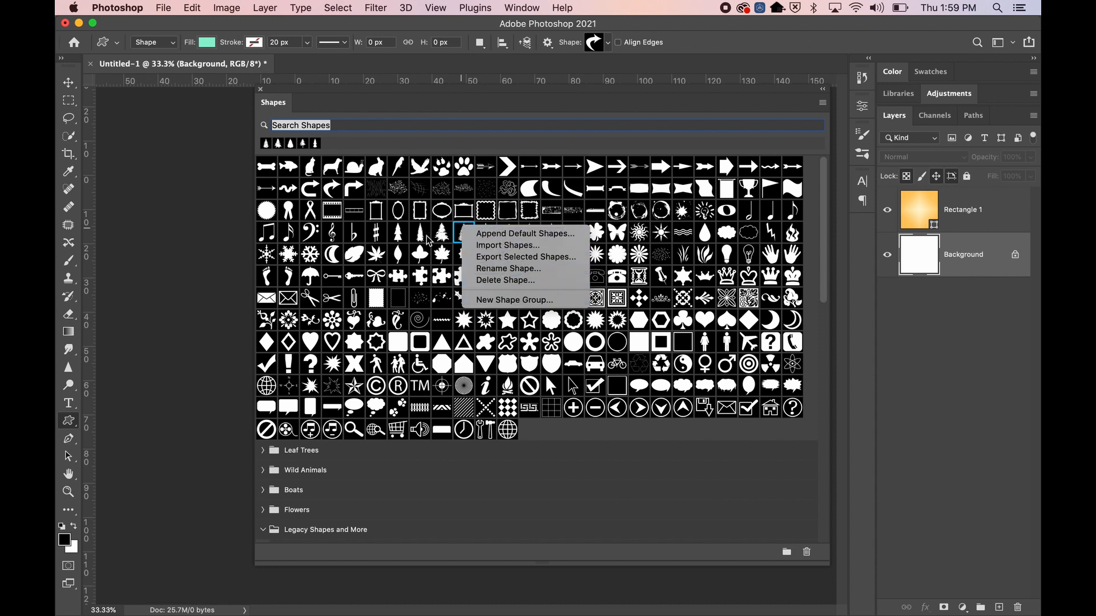
left_click(263, 530)
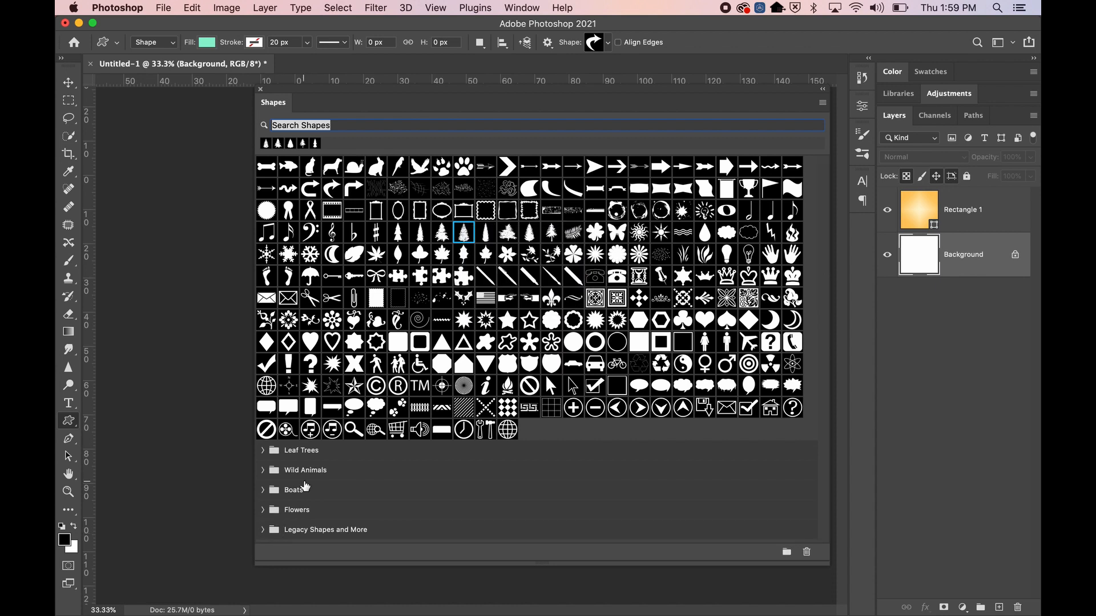
Open Legacy Shapes > 2019 Shapes > Conifer Trees and drag a conifer shape into it
left_click(263, 530)
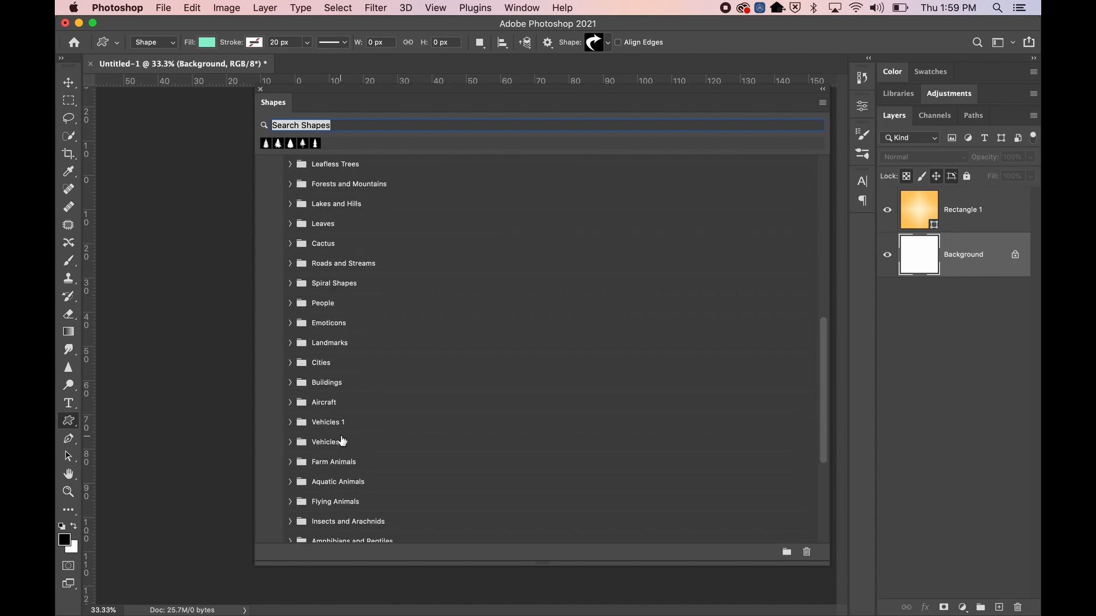
scroll(302, 236, "up", 3)
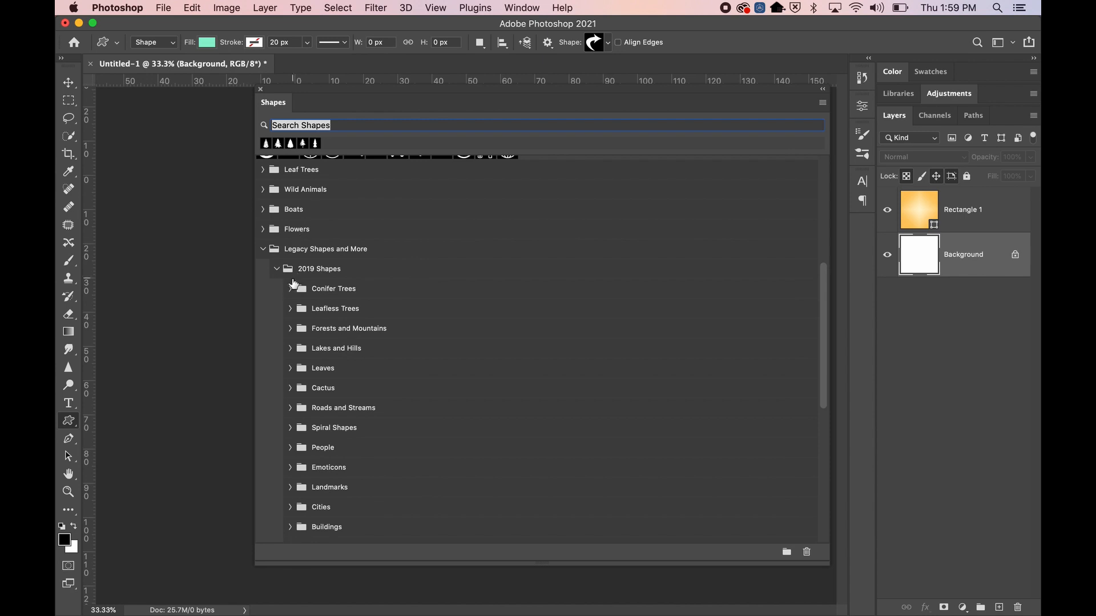
left_click(275, 268)
left_click(277, 514)
scroll(312, 498, "down", 5)
left_click(289, 245)
scroll(388, 256, "up", 6)
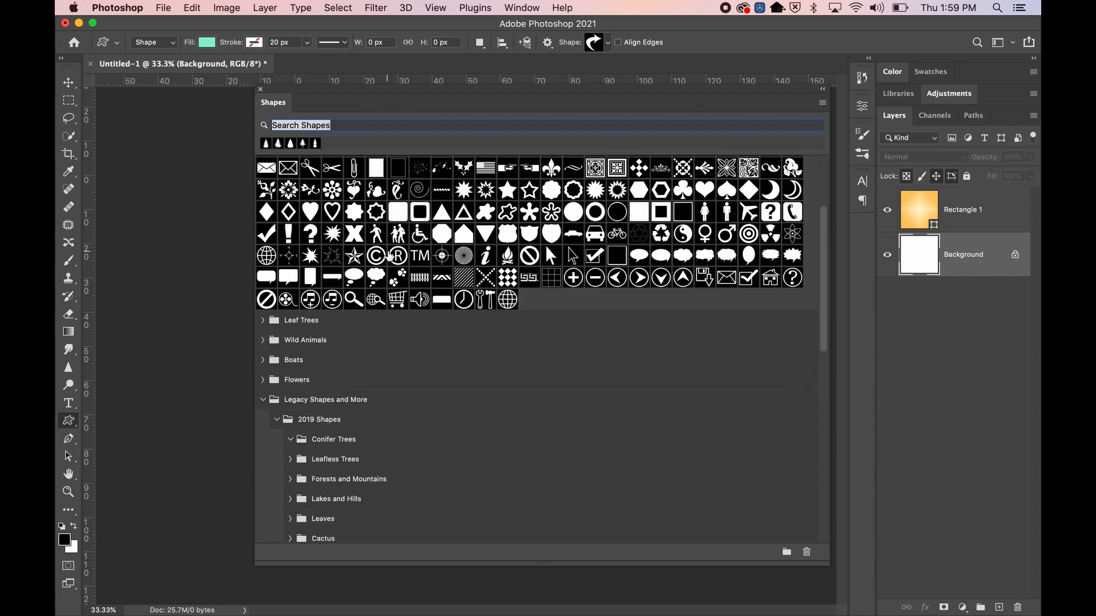
left_click_drag(465, 233, 306, 461)
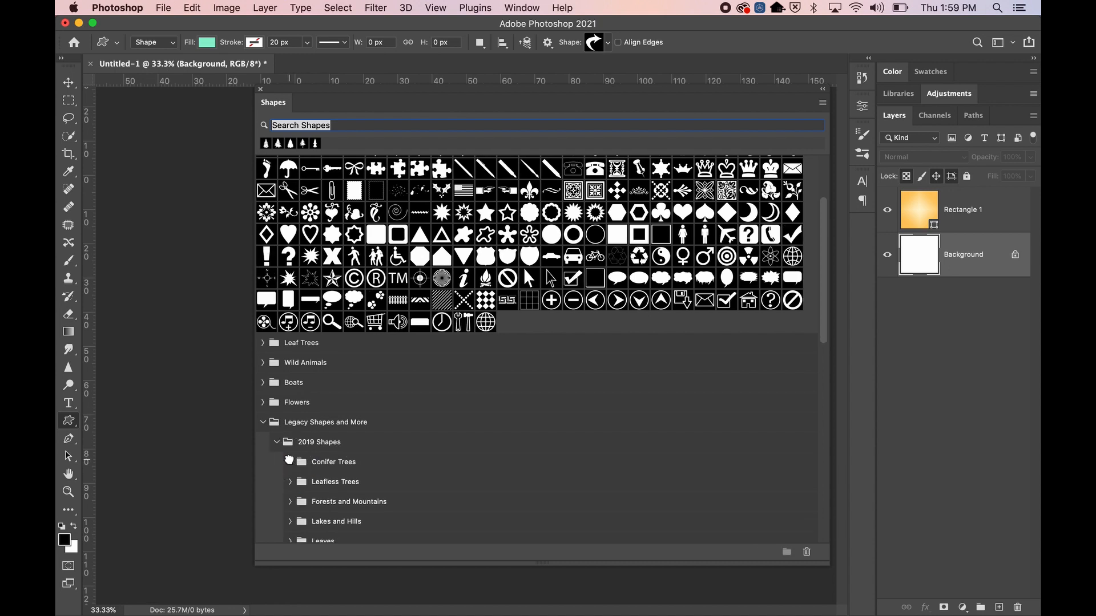
Collapse the Conifer Trees group and re-expand the 2019 Shapes group
left_click(290, 462)
scroll(636, 228, "up", 5)
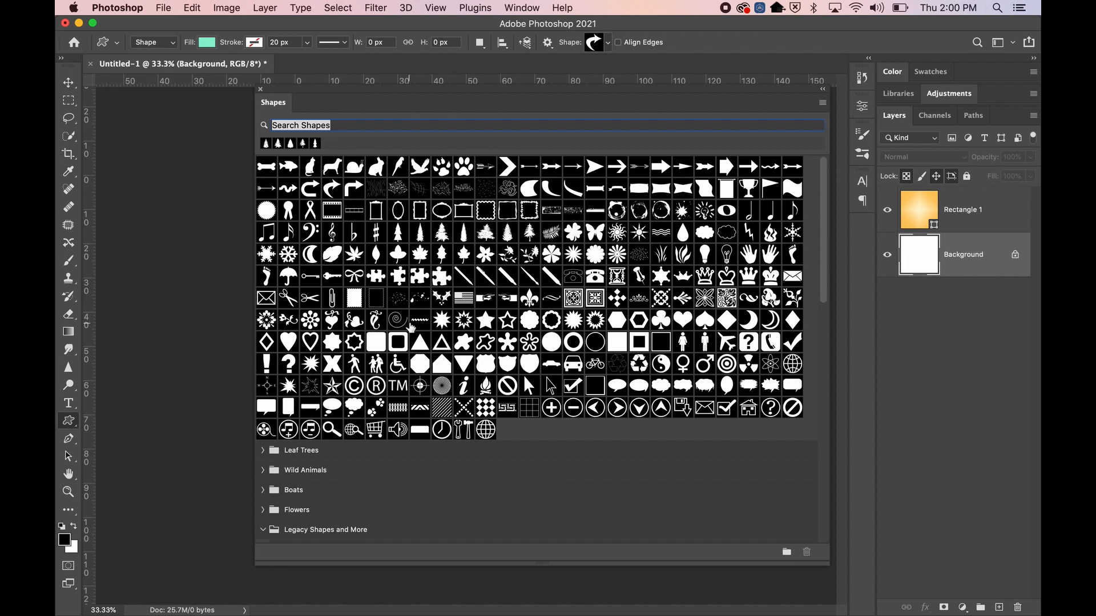
scroll(314, 464, "down", 5)
scroll(323, 394, "down", 10)
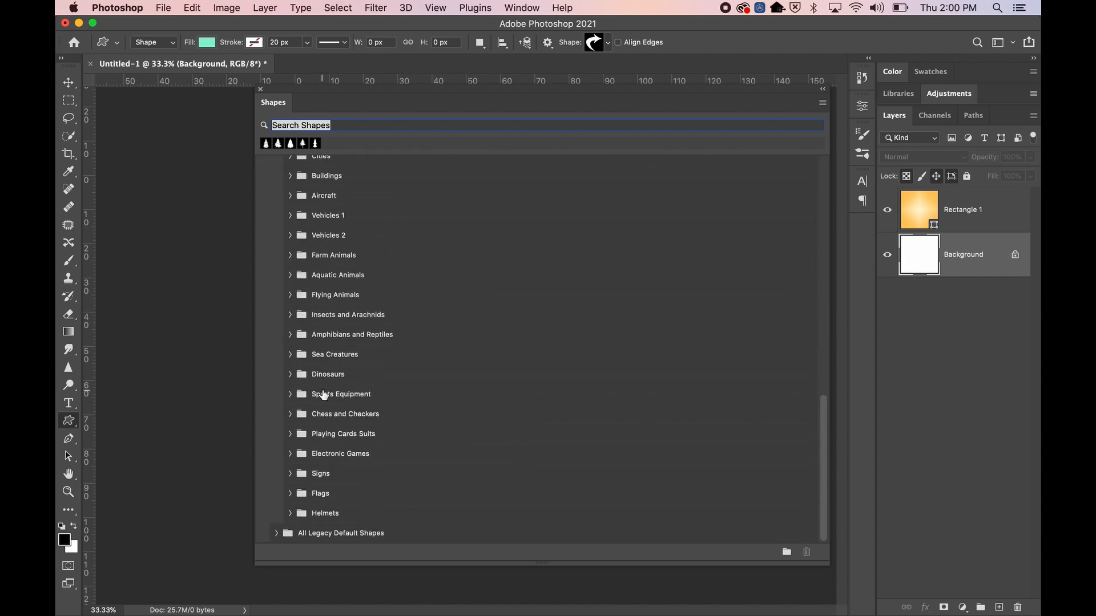
scroll(323, 393, "up", 15)
left_click(276, 295)
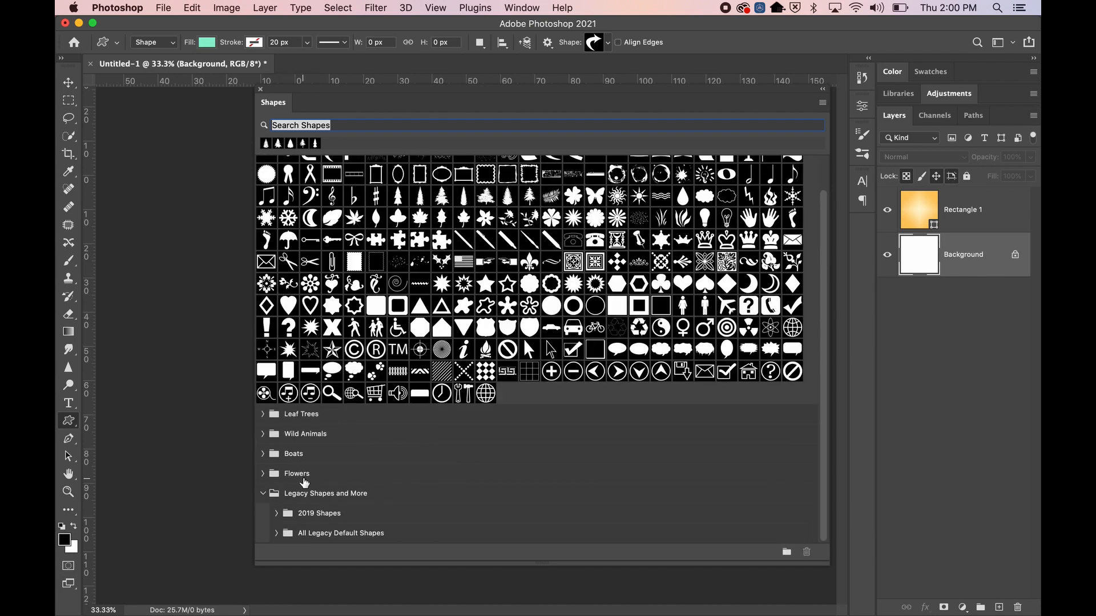
left_click(277, 514)
scroll(327, 464, "down", 10)
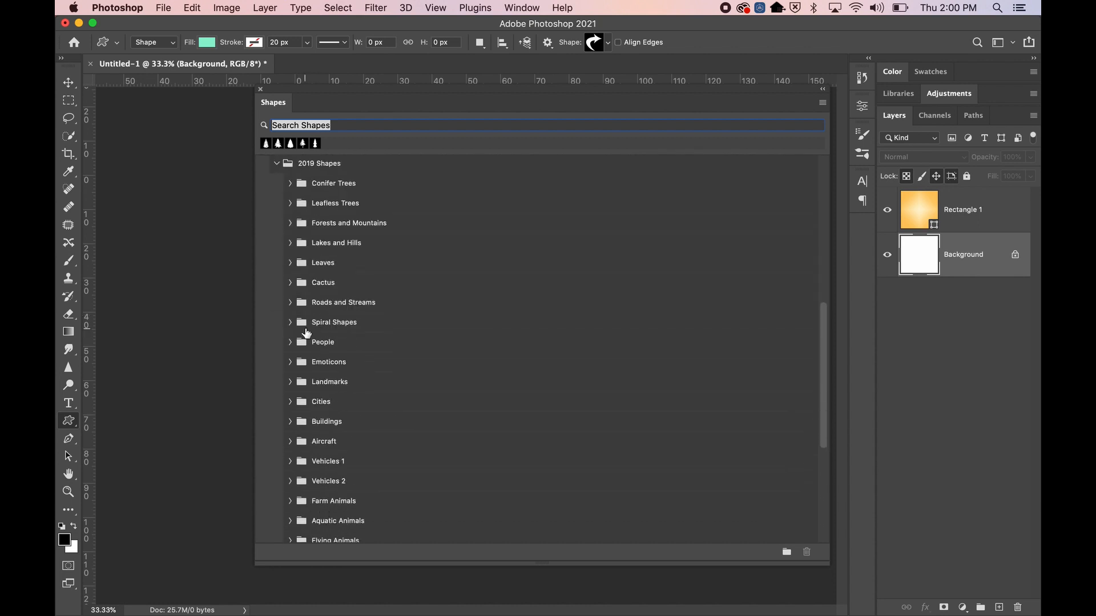
Preview Spiral Shapes, People, Emoticons, Landmarks and Buildings, then collapse 2019 Shapes and Legacy Shapes
left_click(290, 323)
left_click(290, 364)
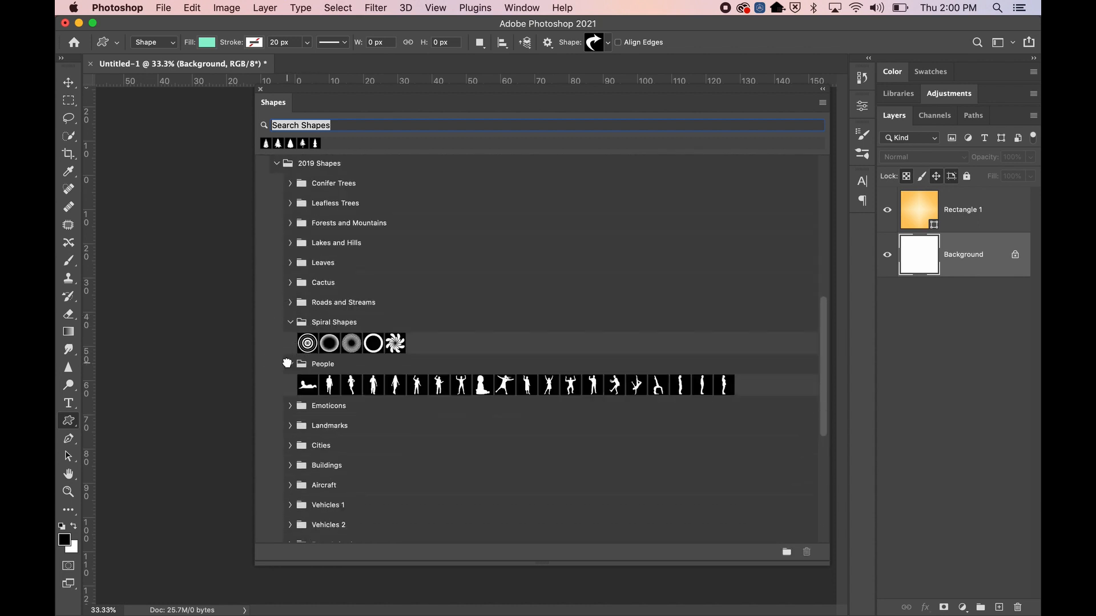
left_click(289, 405)
left_click(291, 447)
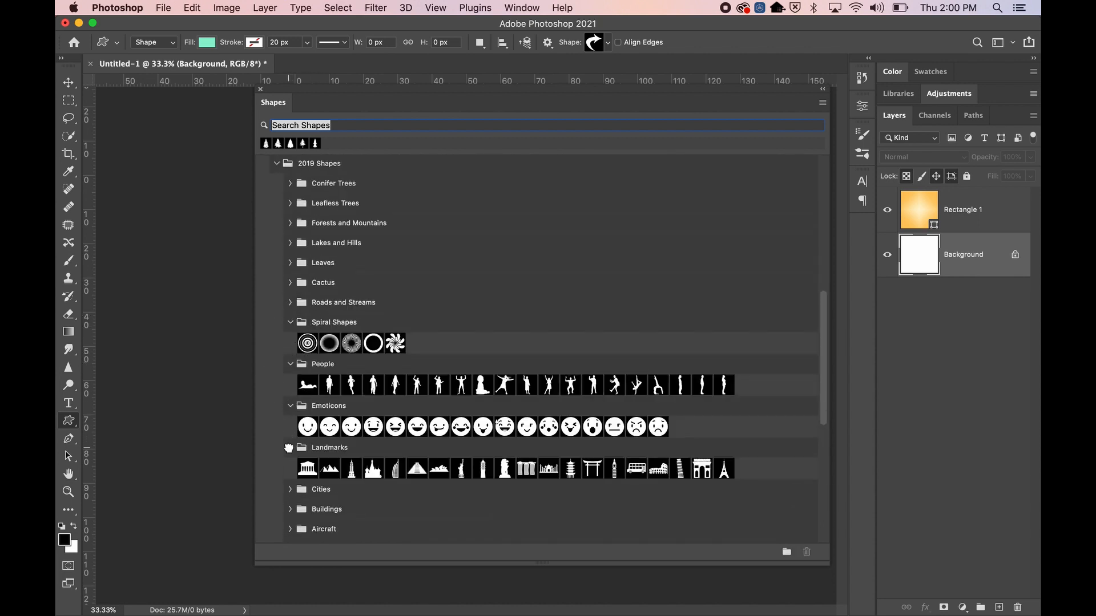
scroll(327, 276, "down", 8)
left_click(290, 191)
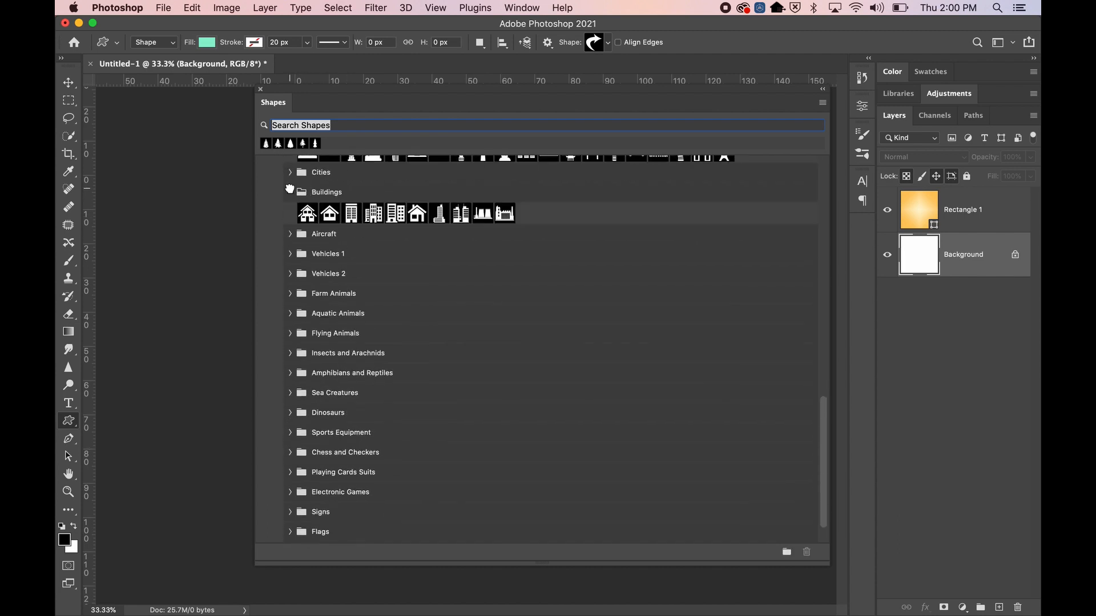
scroll(308, 245, "down", 2)
scroll(308, 245, "up", 8)
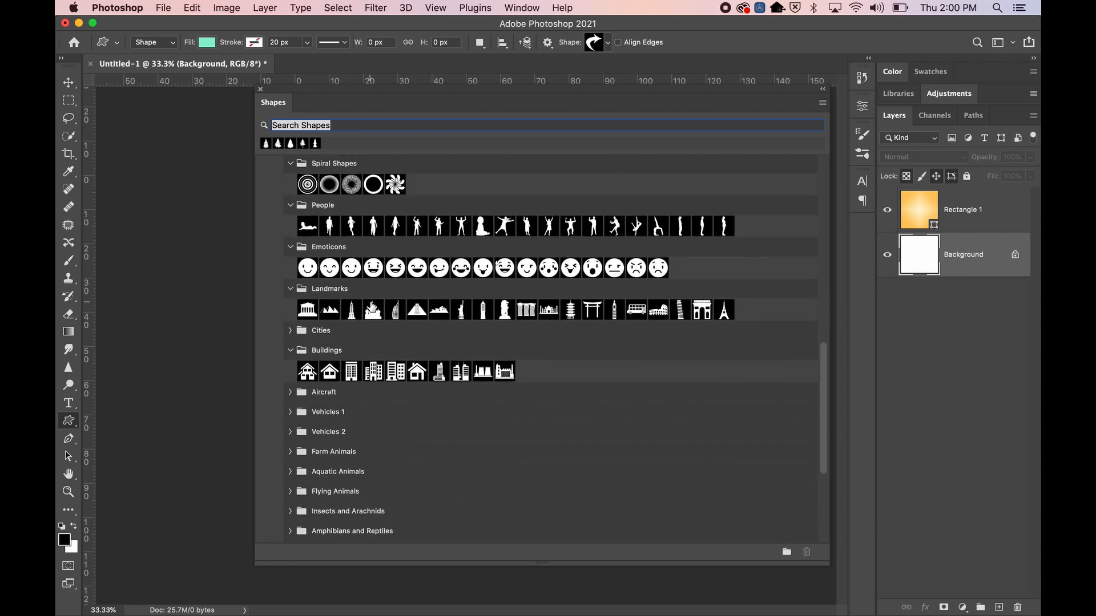
scroll(514, 342, "down", 15)
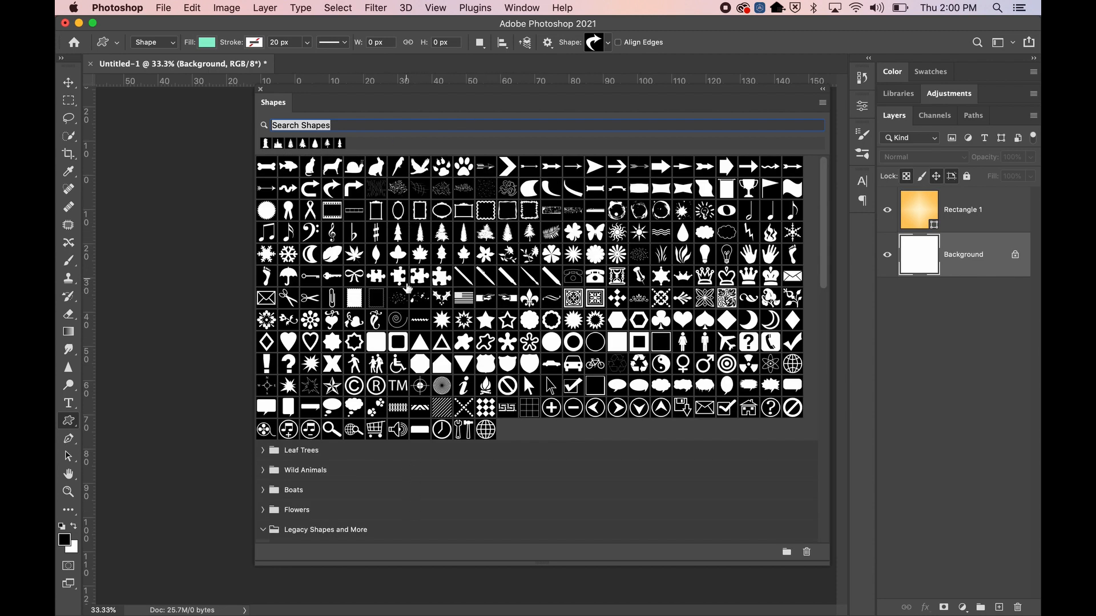
scroll(407, 288, "down", 10)
scroll(407, 288, "up", 8)
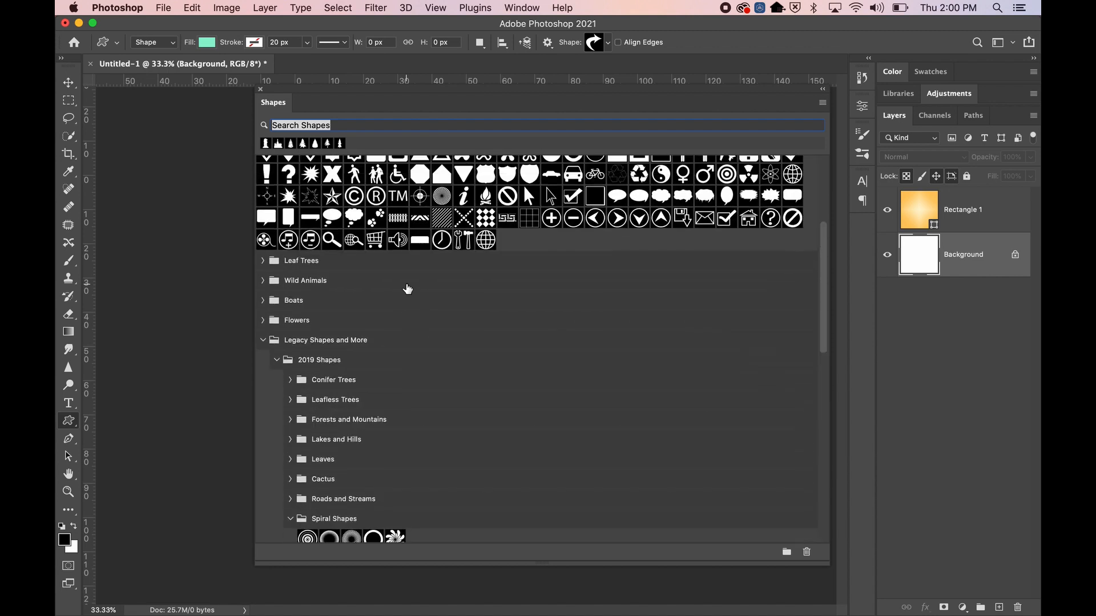
scroll(393, 270, "down", 10)
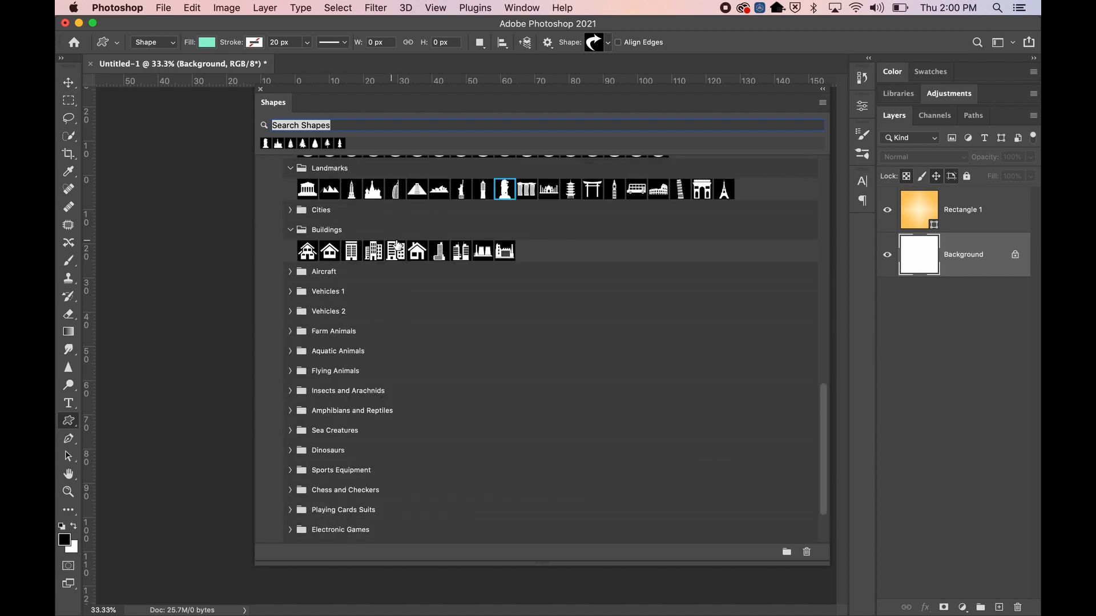
scroll(369, 270, "up", 10)
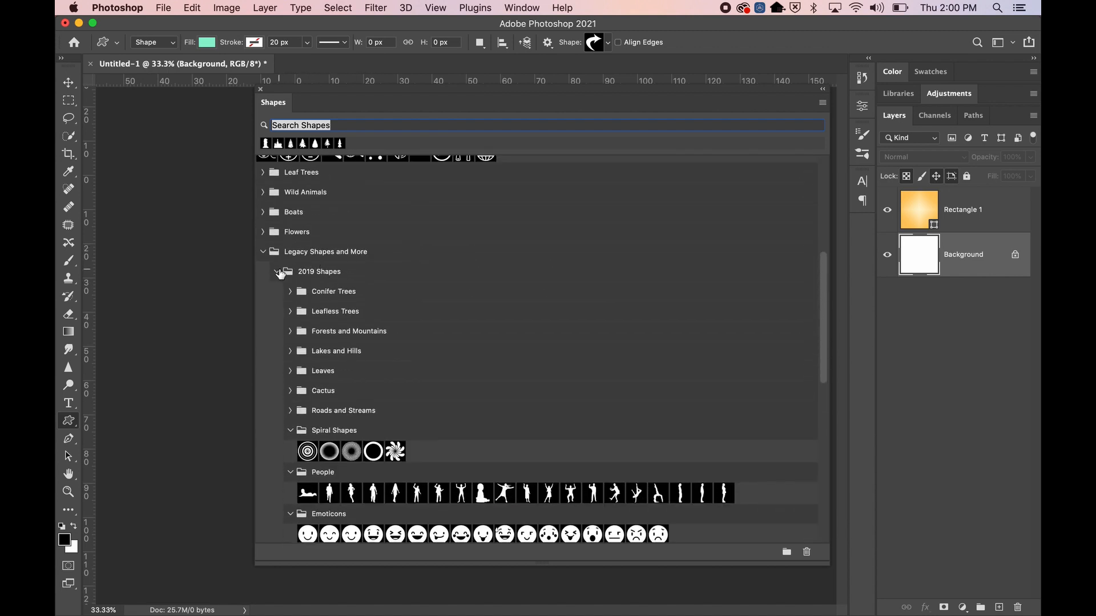
left_click(278, 270)
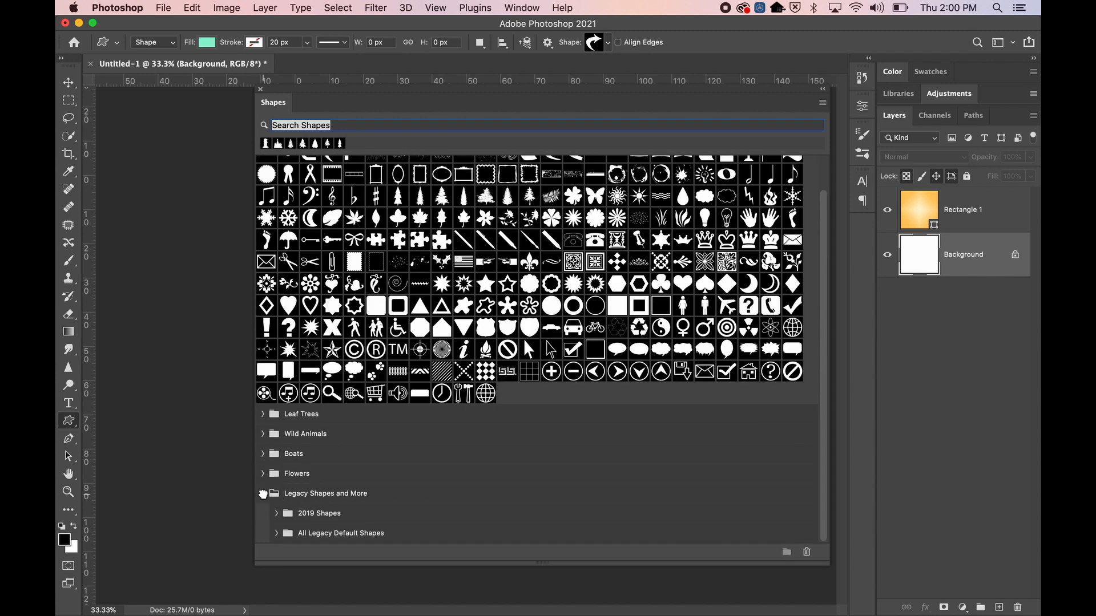
left_click(264, 496)
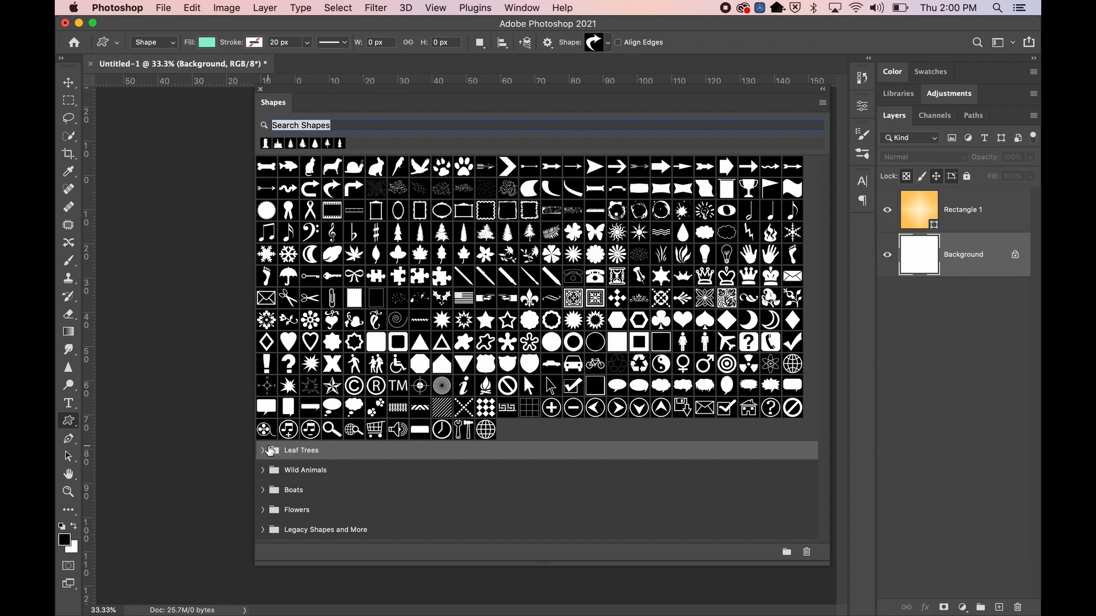
Toggle and select the Leaf Trees and Wild Animals groups in the Shapes library
left_click(263, 450)
left_click(263, 450)
left_click(298, 465)
left_click(297, 454)
left_click(263, 451)
left_click(264, 452)
left_click(263, 452)
left_click(264, 452)
left_click(291, 451)
Close the Shapes library, pick a conifer tree in the Shape picker, and select Rectangle 1
left_click(262, 88)
left_click(597, 44)
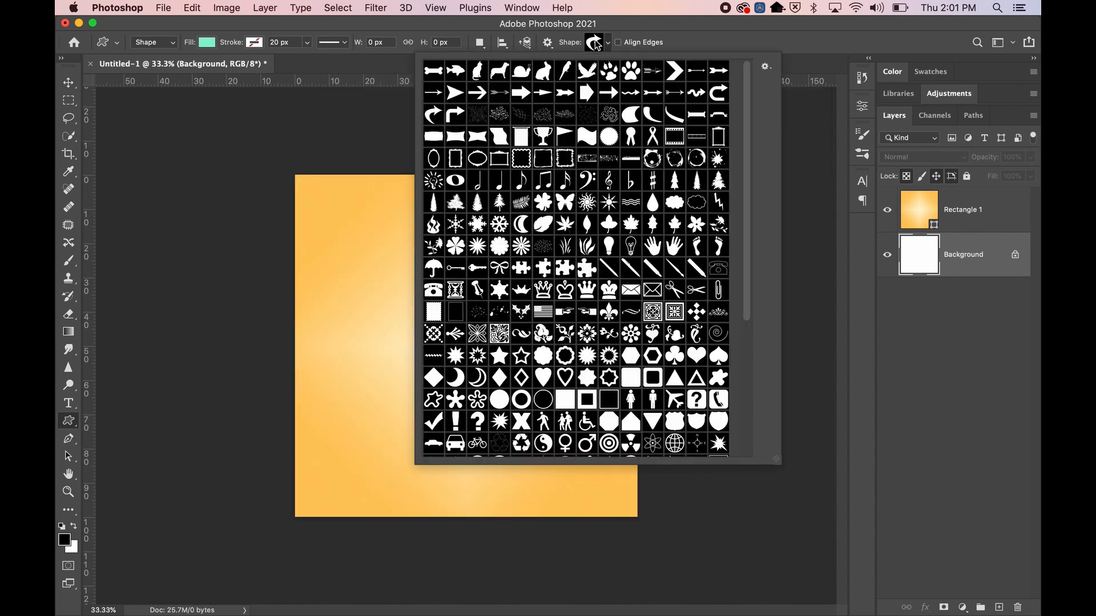
left_click(595, 102)
left_click(111, 45)
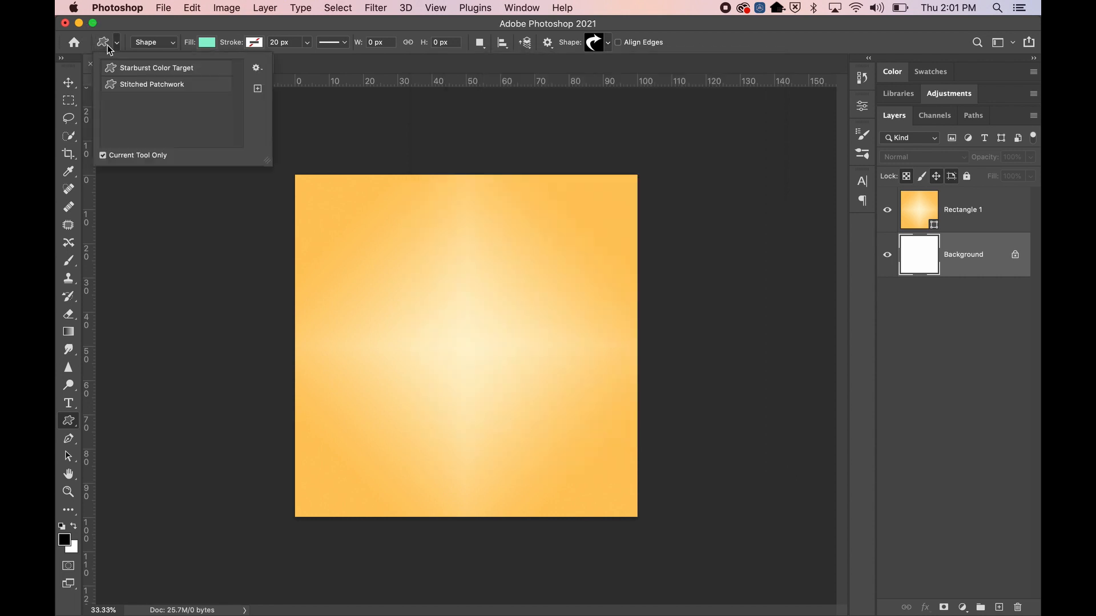
left_click(596, 44)
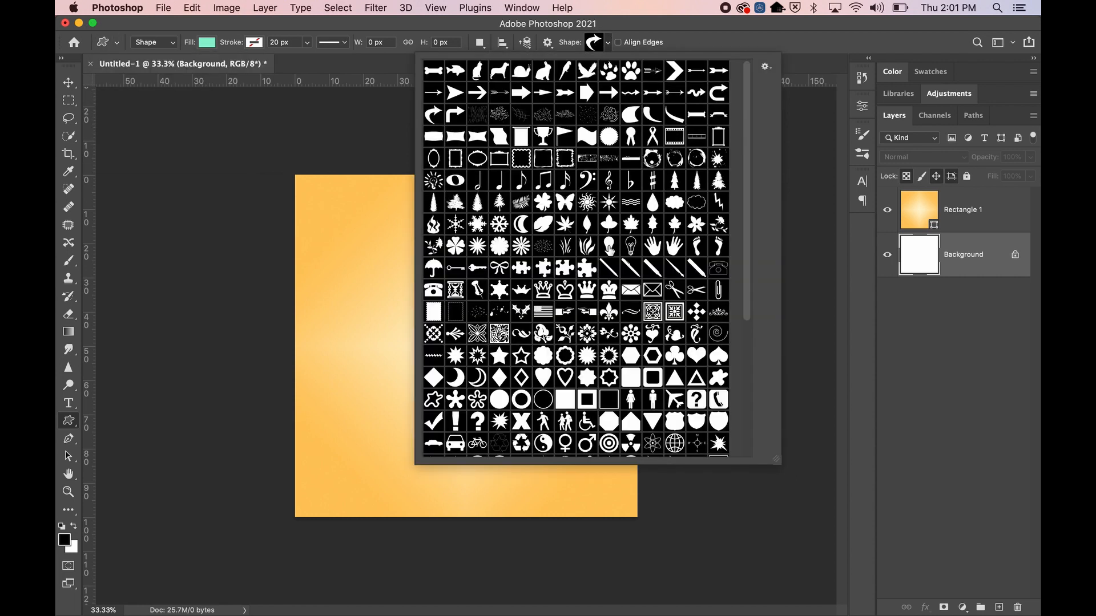
left_click(441, 201)
left_click(456, 202)
left_click(478, 202)
left_click(500, 202)
left_click(594, 43)
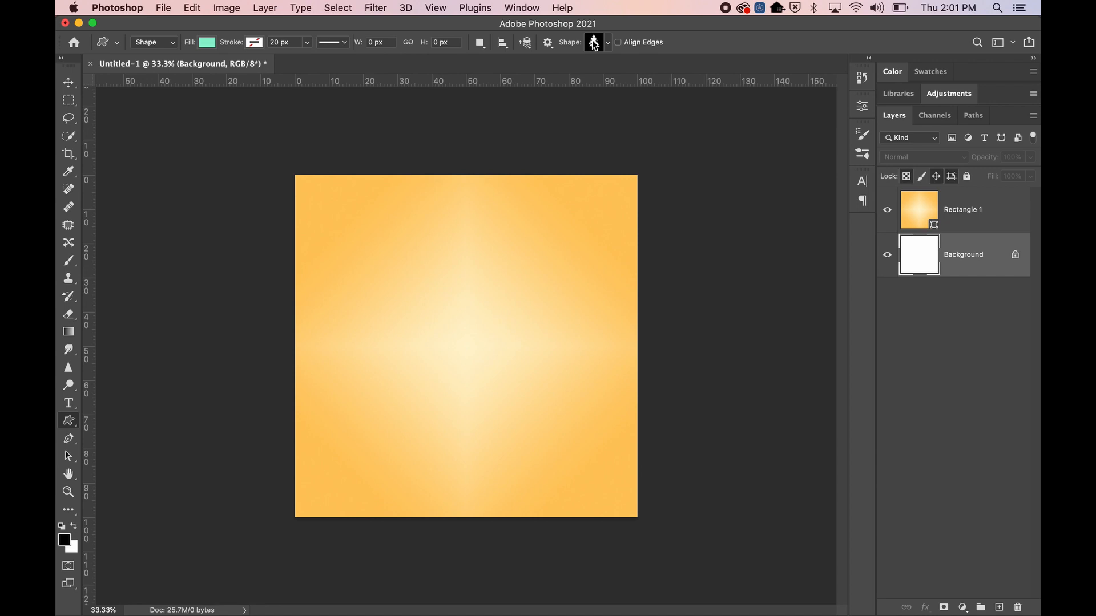
left_click(913, 206)
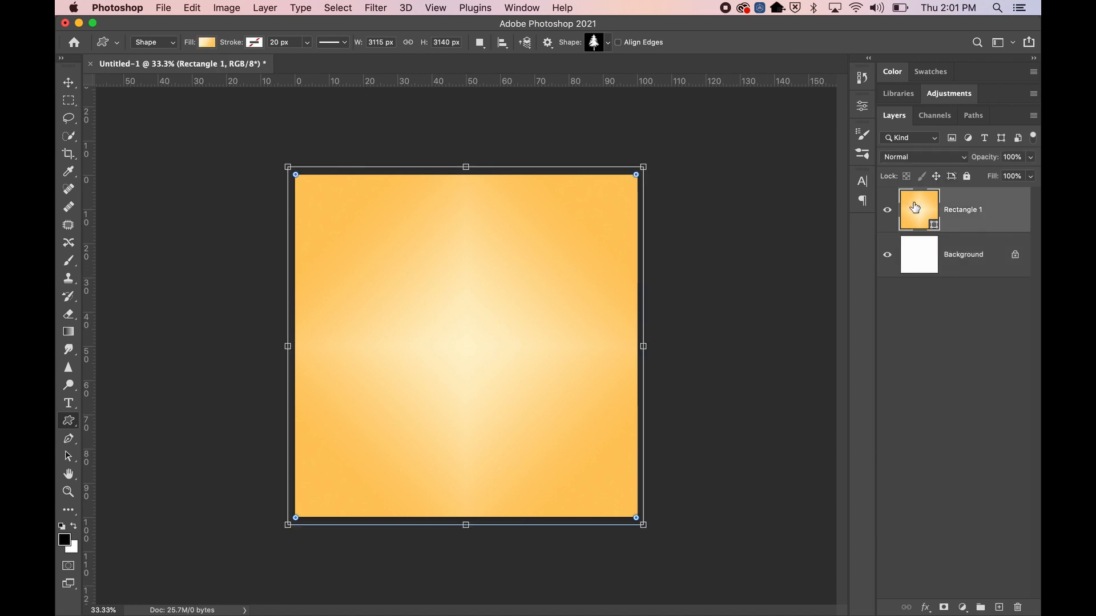
Switch to the Ellipse Tool, show the grid, and draw a tall narrow ellipse
right_click(69, 422)
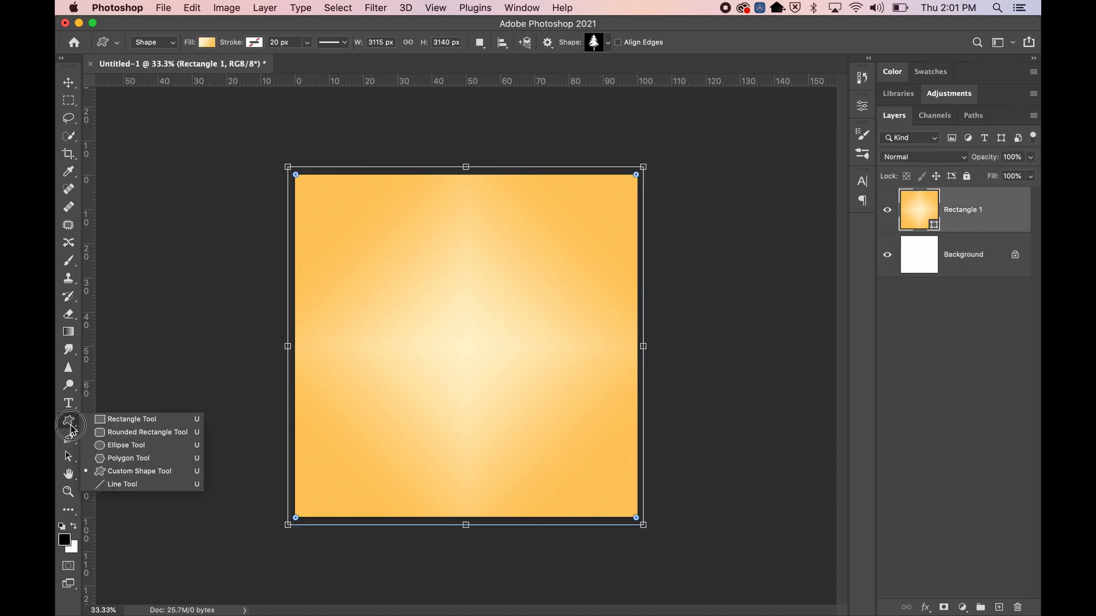
left_click(120, 445)
key("super+apostrophe")
left_click_drag(467, 346, 507, 176)
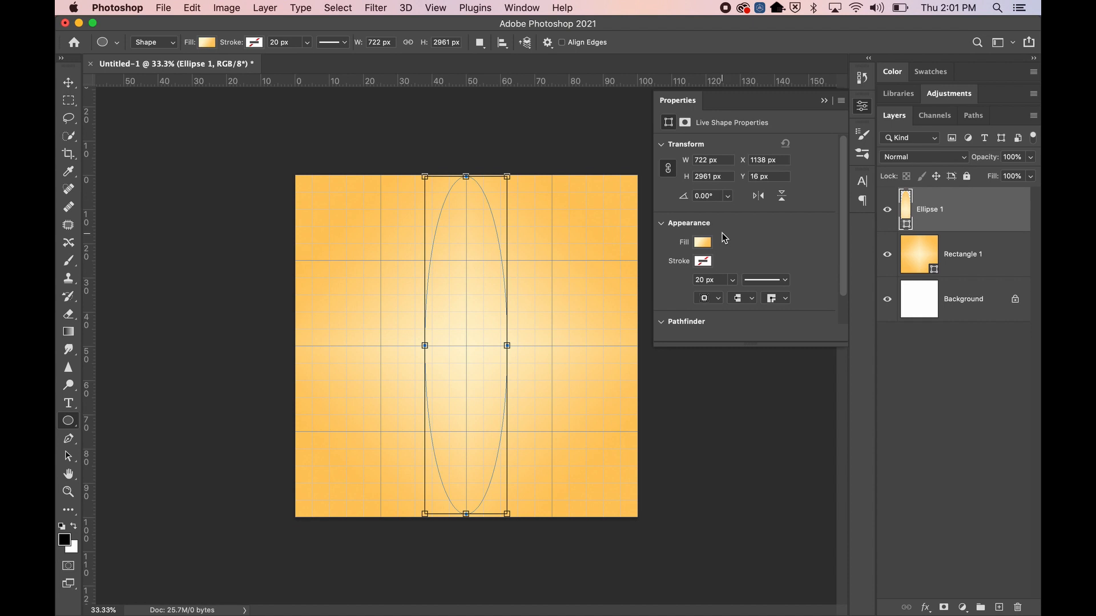
Change the ellipse fill to solid light blue and reselect the Ellipse 1 layer
left_click(703, 243)
left_click(700, 274)
left_click(682, 316)
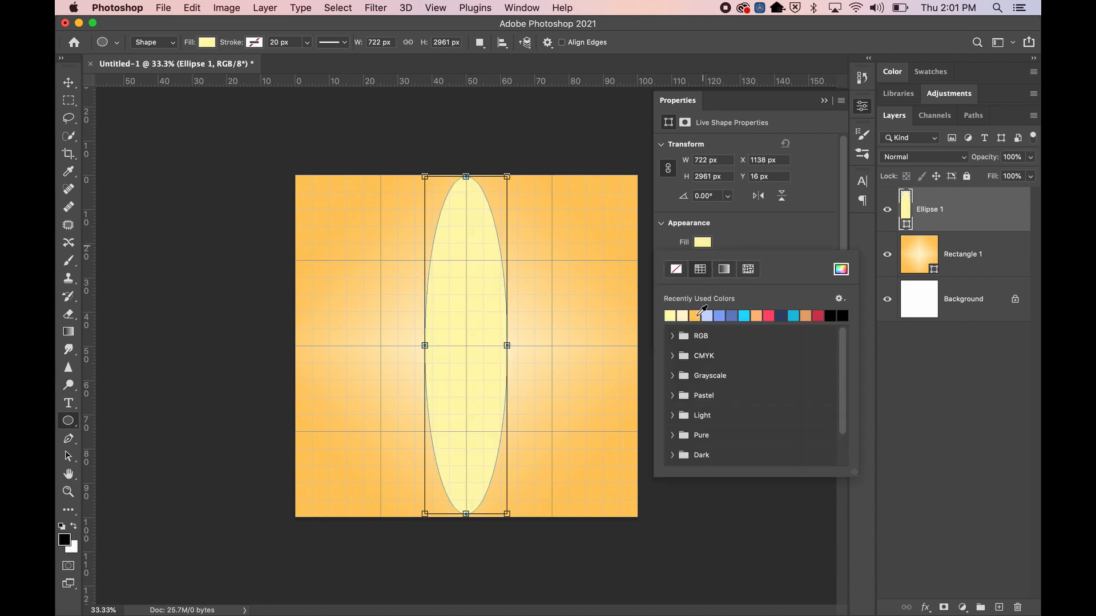
left_click(717, 316)
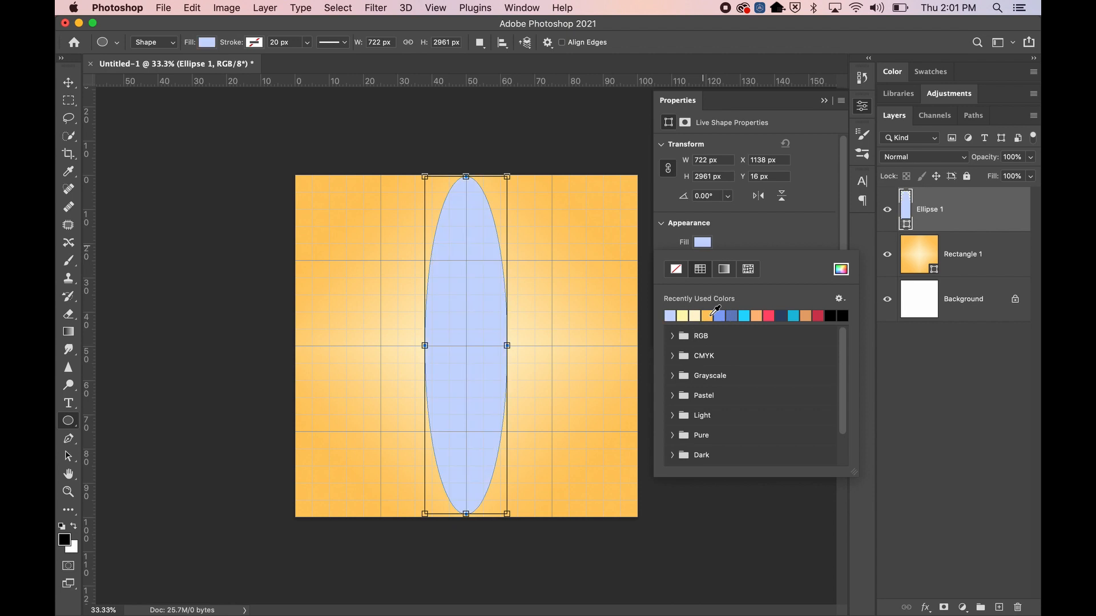
left_click(978, 255)
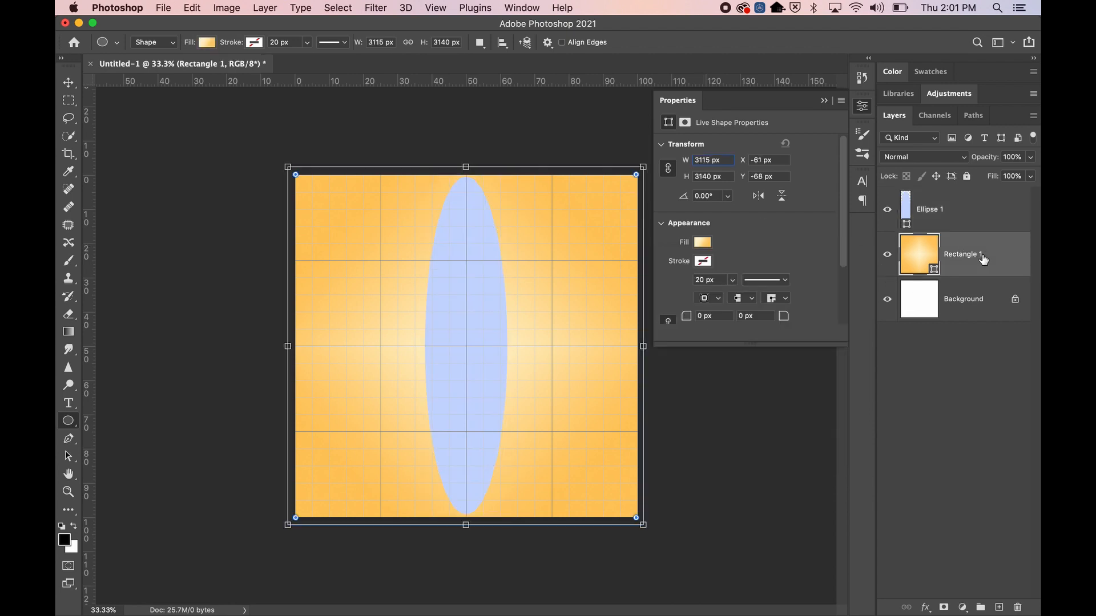
left_click(970, 306)
left_click(967, 228)
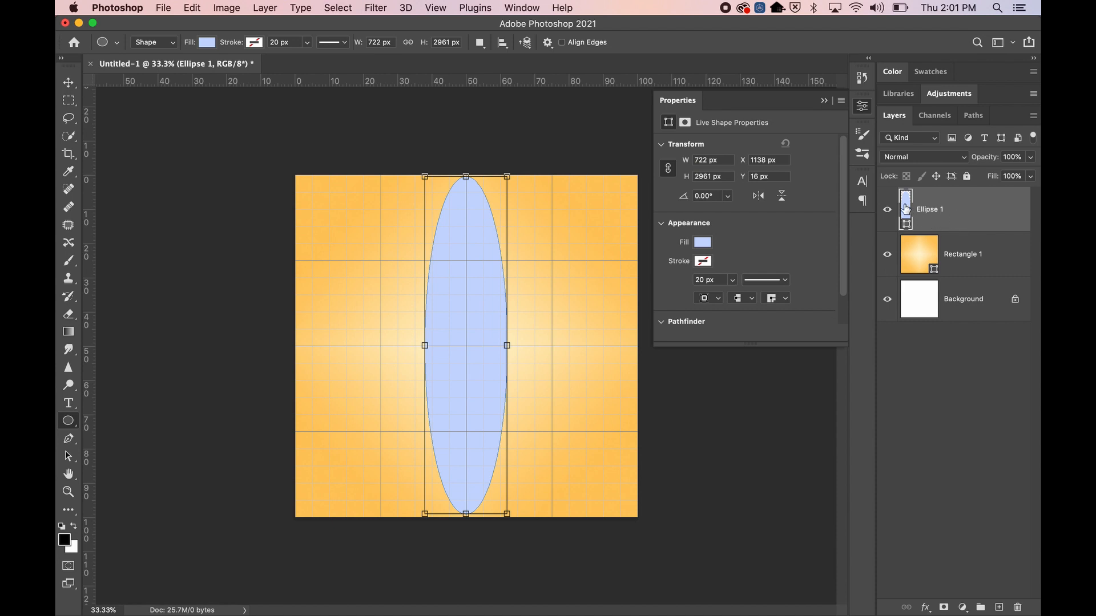
Set the ellipse's stroke colour to dark navy from Recently Used Colors
left_click(254, 42)
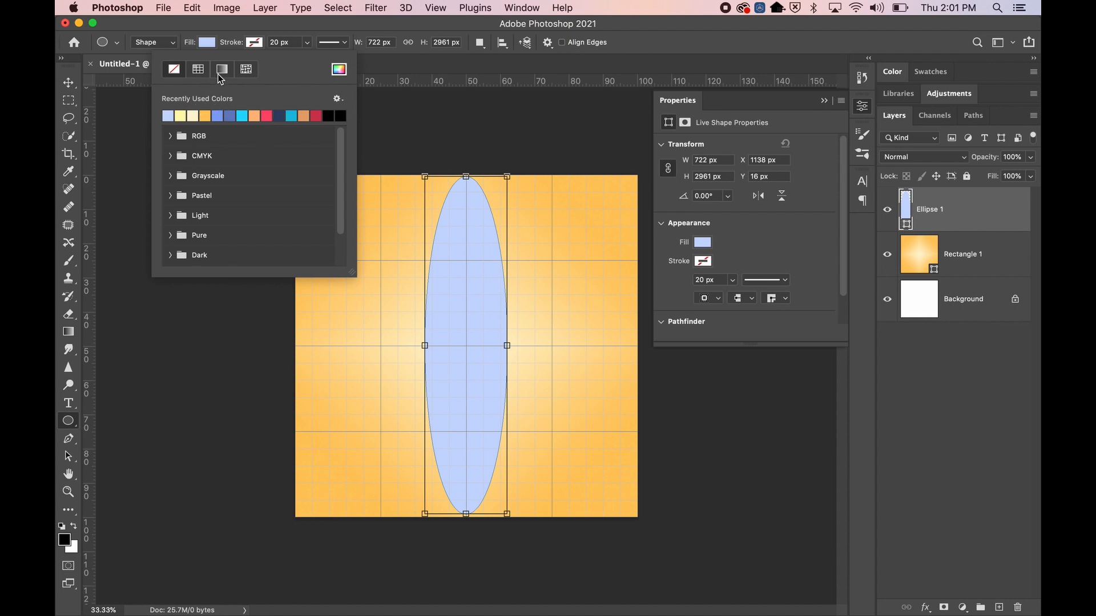
left_click(279, 116)
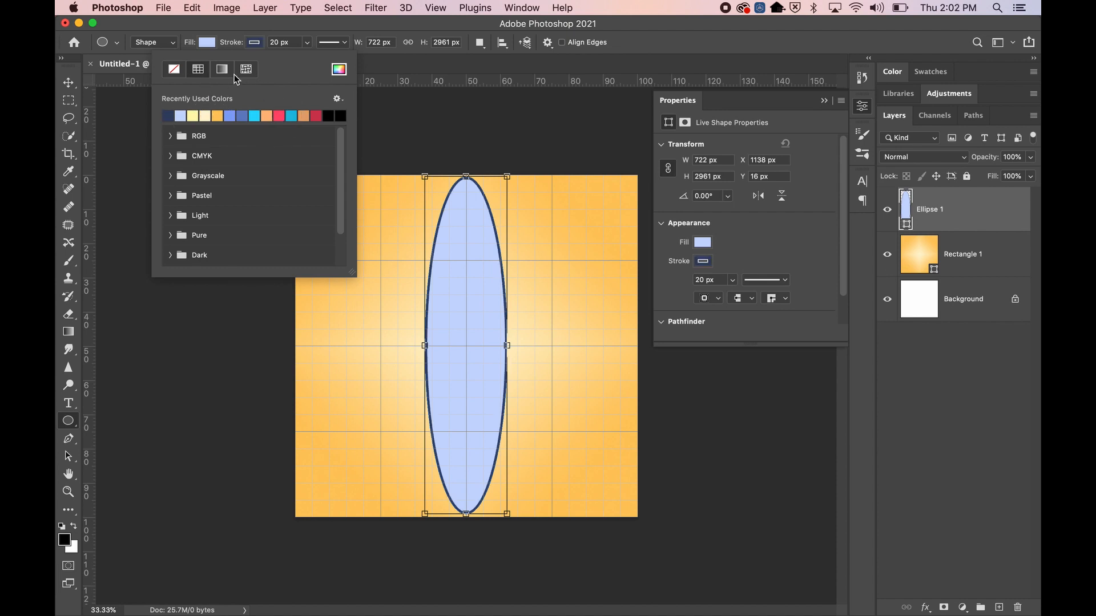
left_click(245, 47)
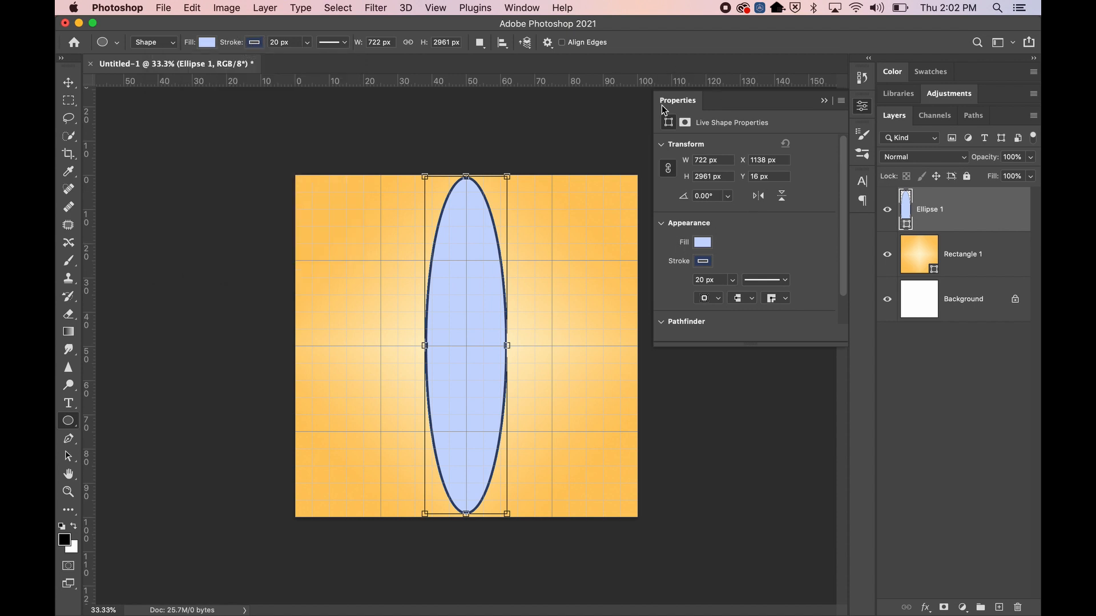
Set the stroke alignment to Outside after trying the centre and inside options
left_click(720, 299)
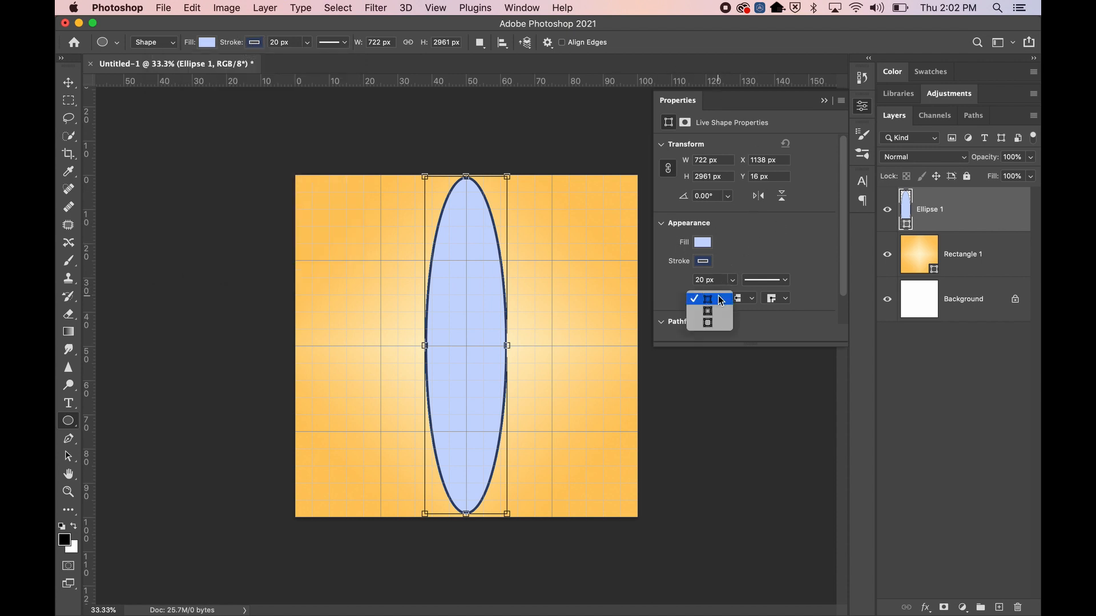
left_click(712, 301)
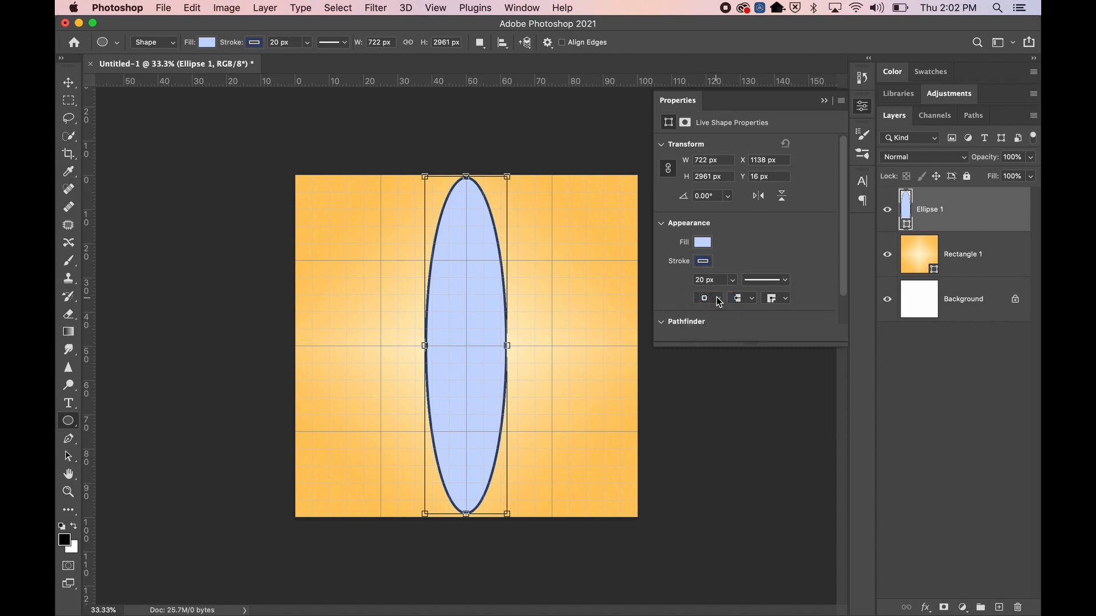
left_click(718, 302)
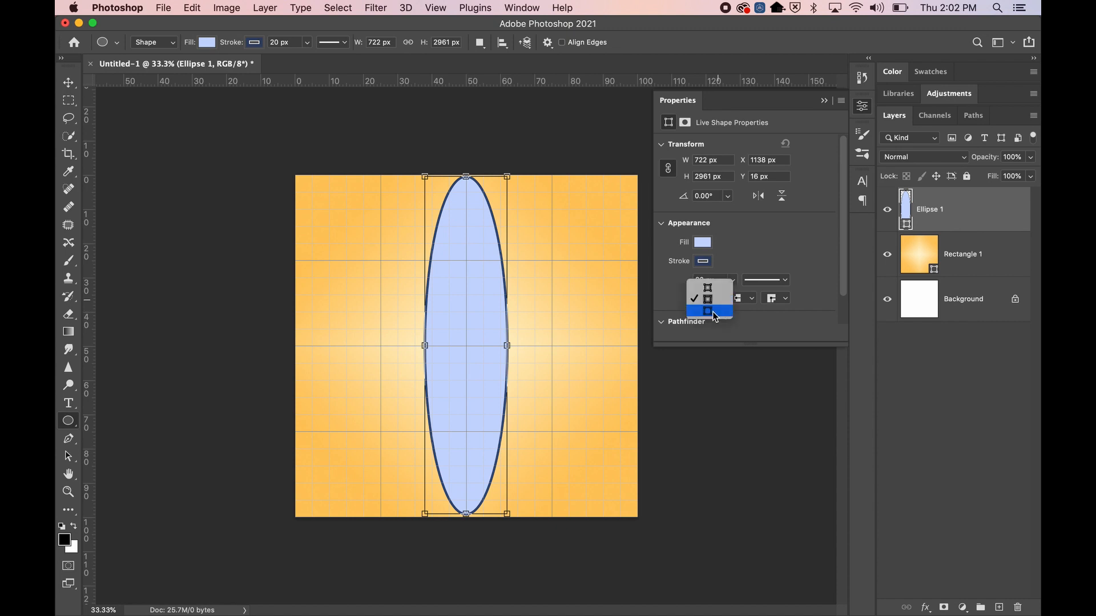
left_click(714, 312)
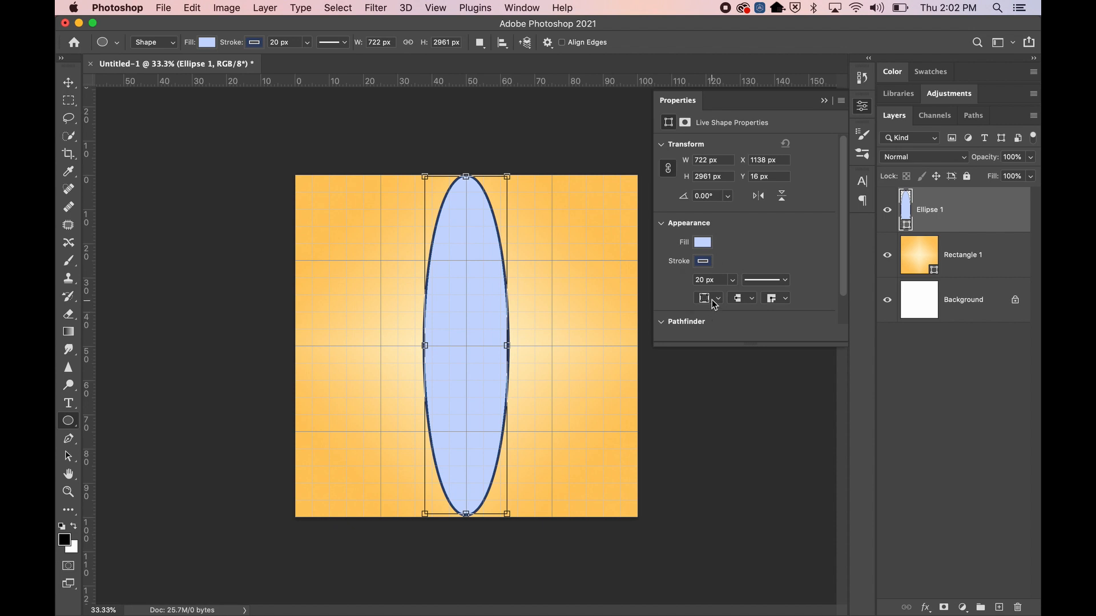
left_click(712, 301)
left_click(710, 281)
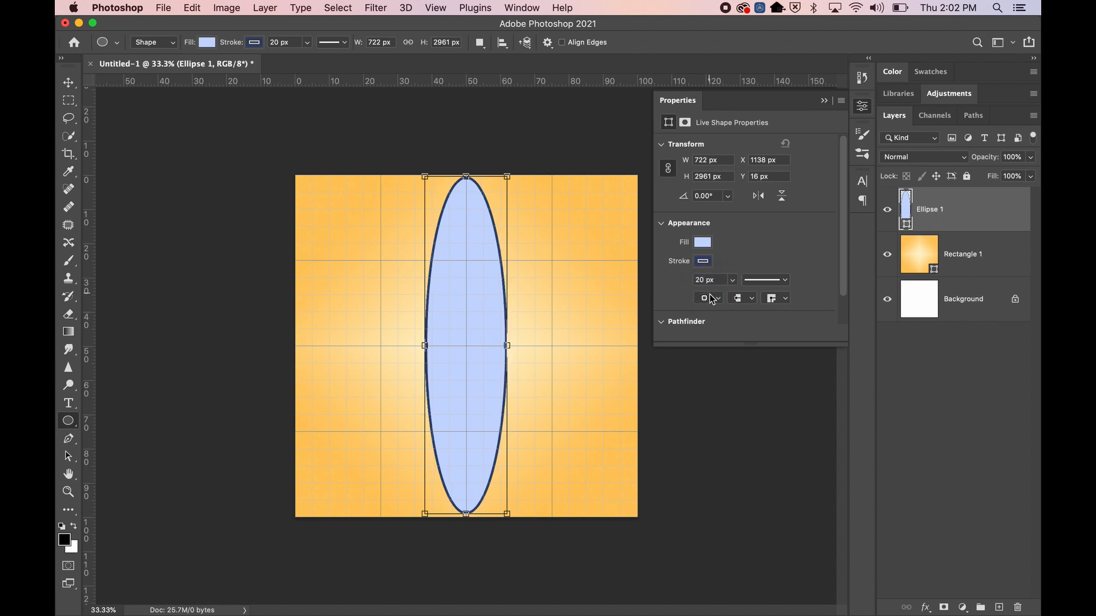
left_click(712, 296)
left_click(714, 312)
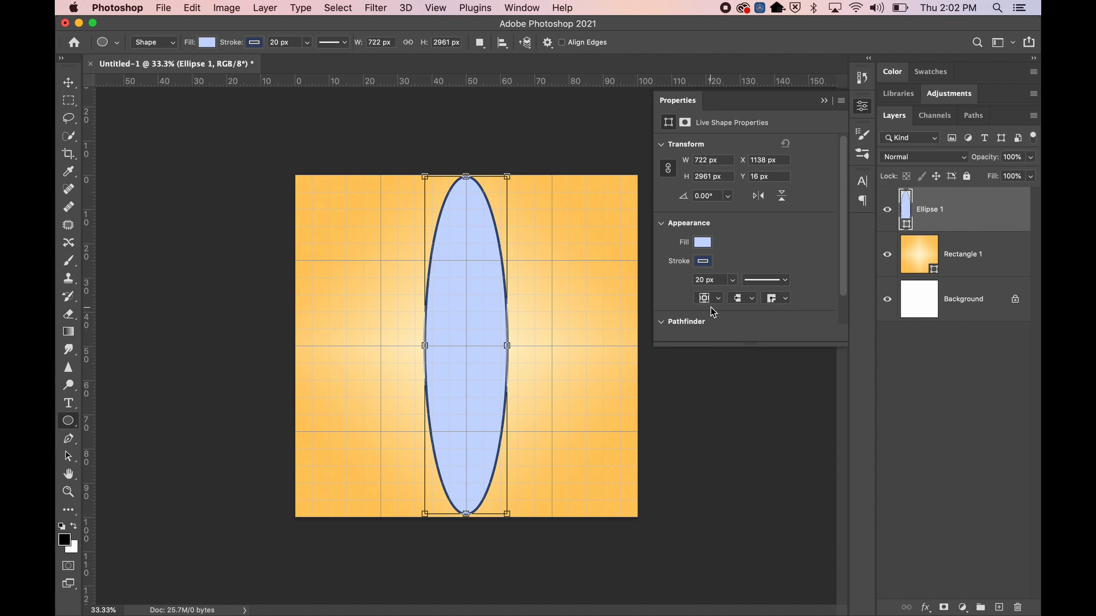
left_click(714, 313)
left_click(713, 300)
left_click(734, 253)
left_click(712, 297)
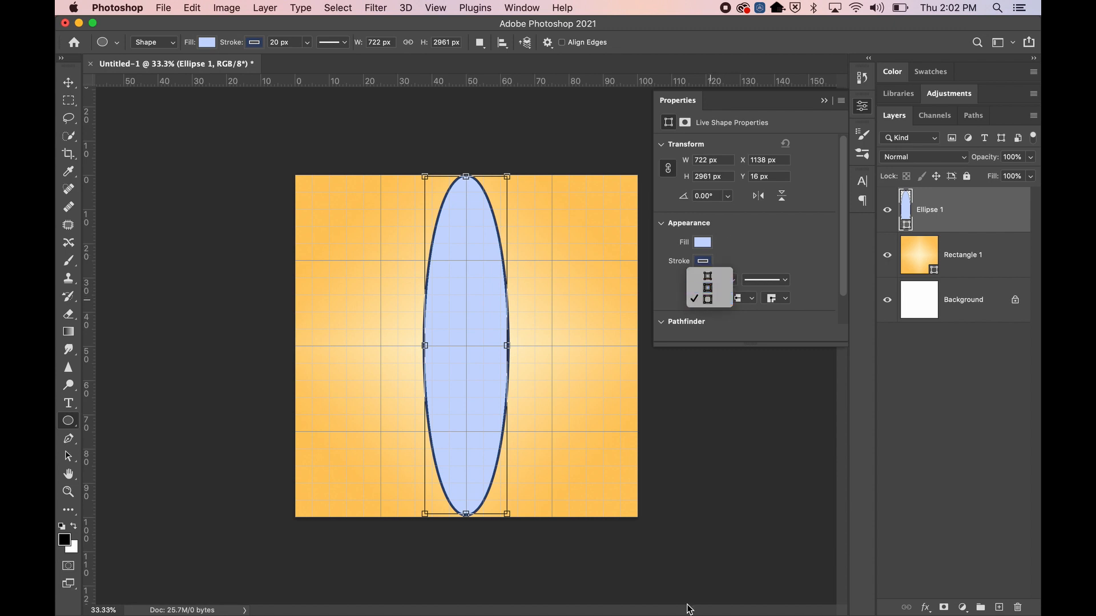
left_click(710, 287)
left_click(711, 298)
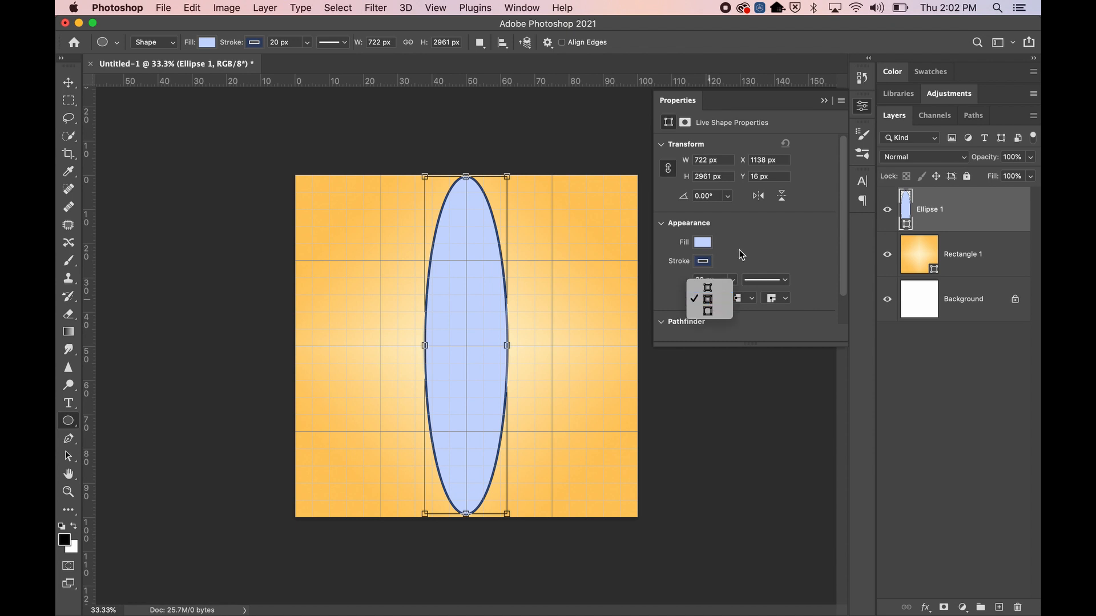
left_click(707, 287)
left_click(710, 298)
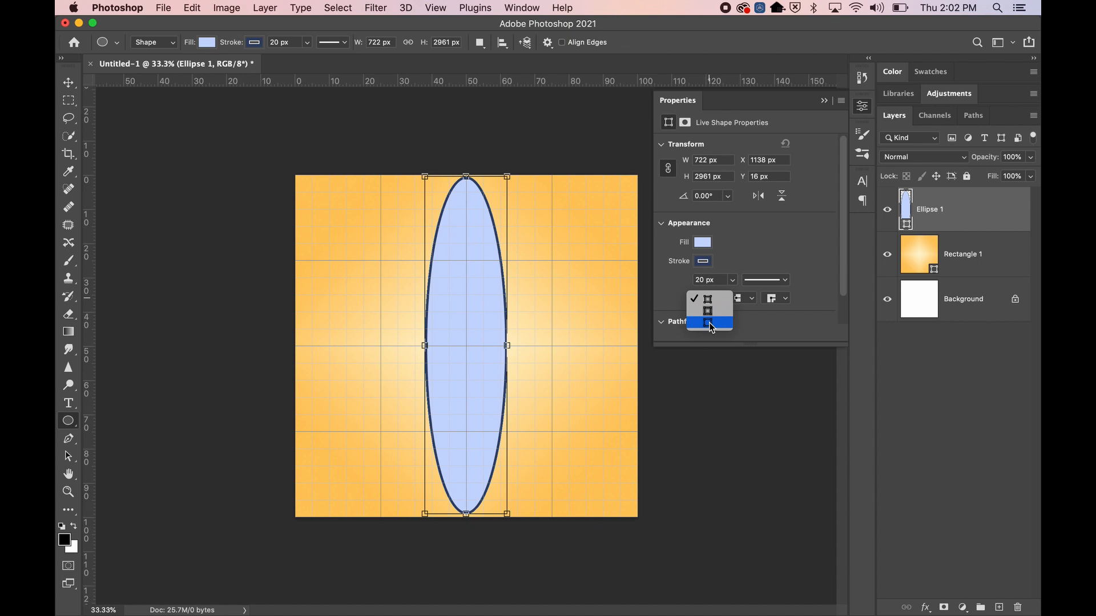
left_click(709, 323)
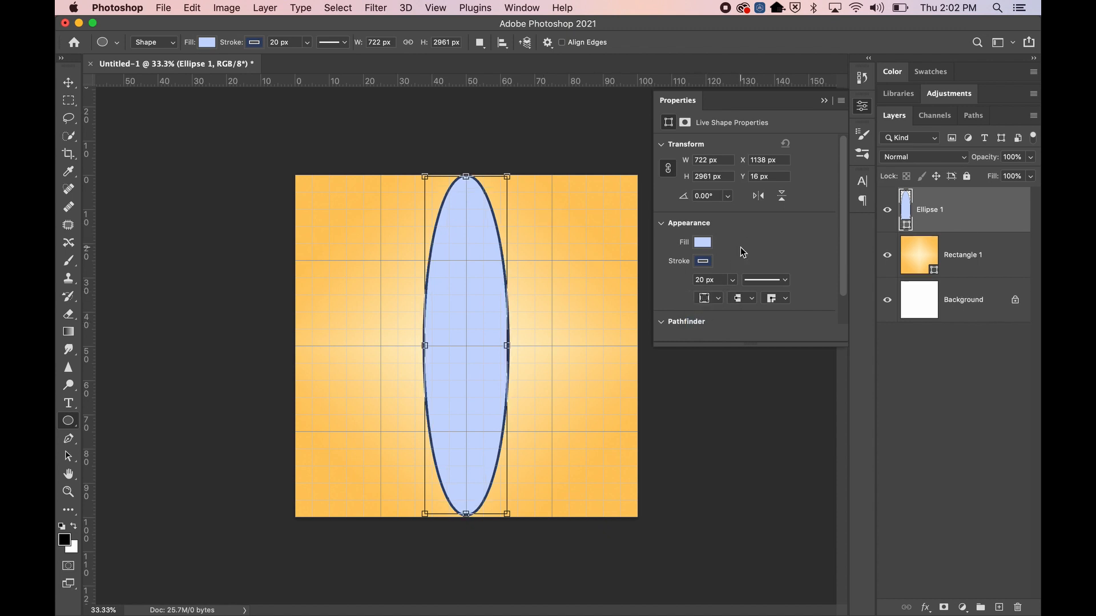
Select the Ellipse 1 layer and bring up its layer actions menu
left_click(971, 255)
left_click(973, 298)
left_click(972, 275)
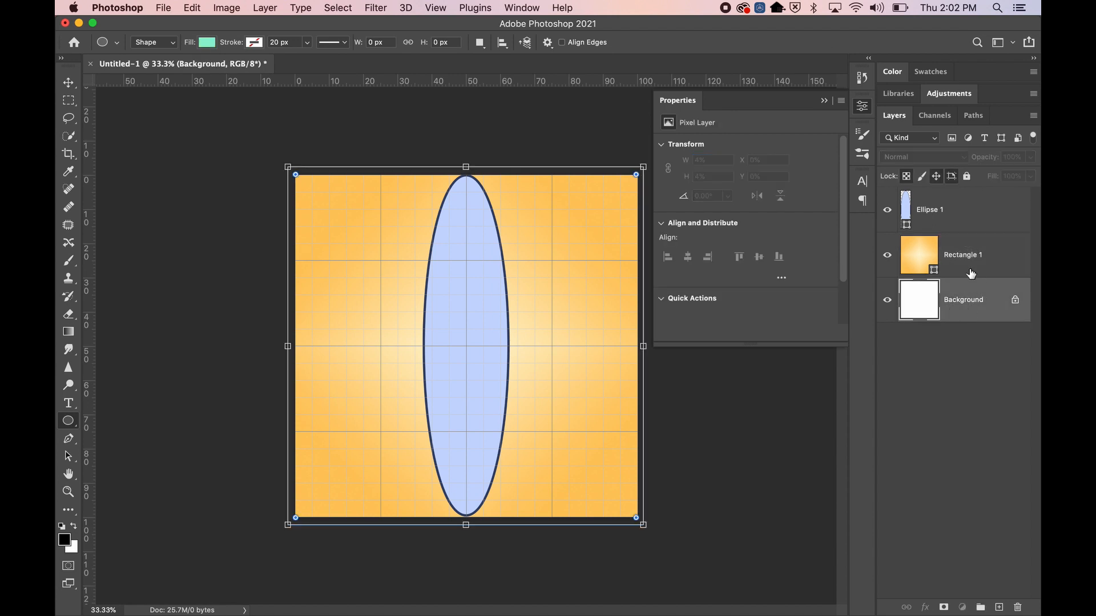
left_click(973, 214)
right_click(971, 210)
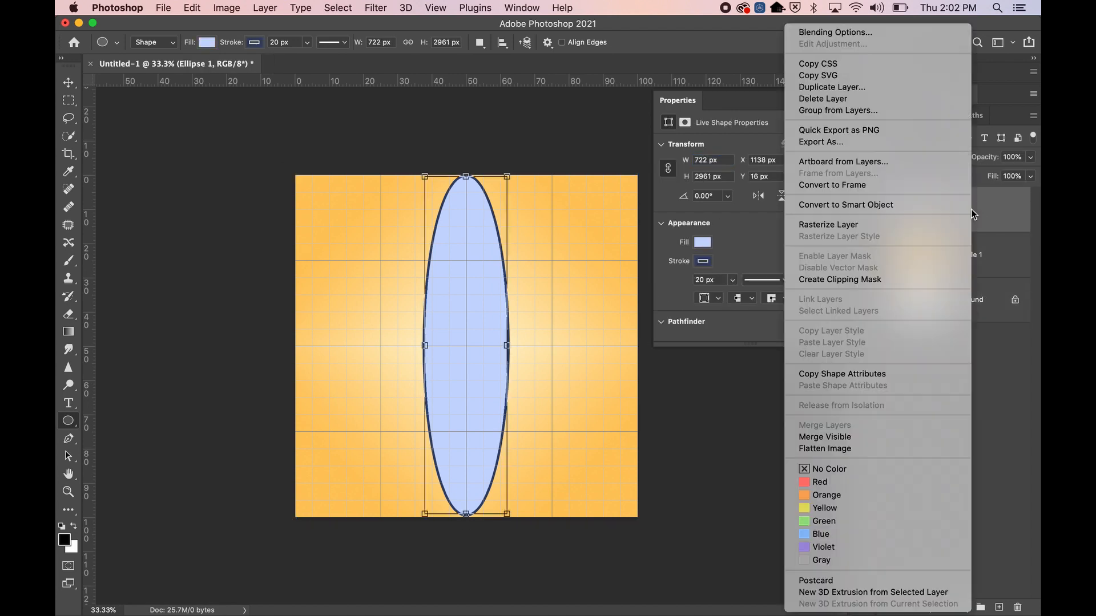
left_click(816, 88)
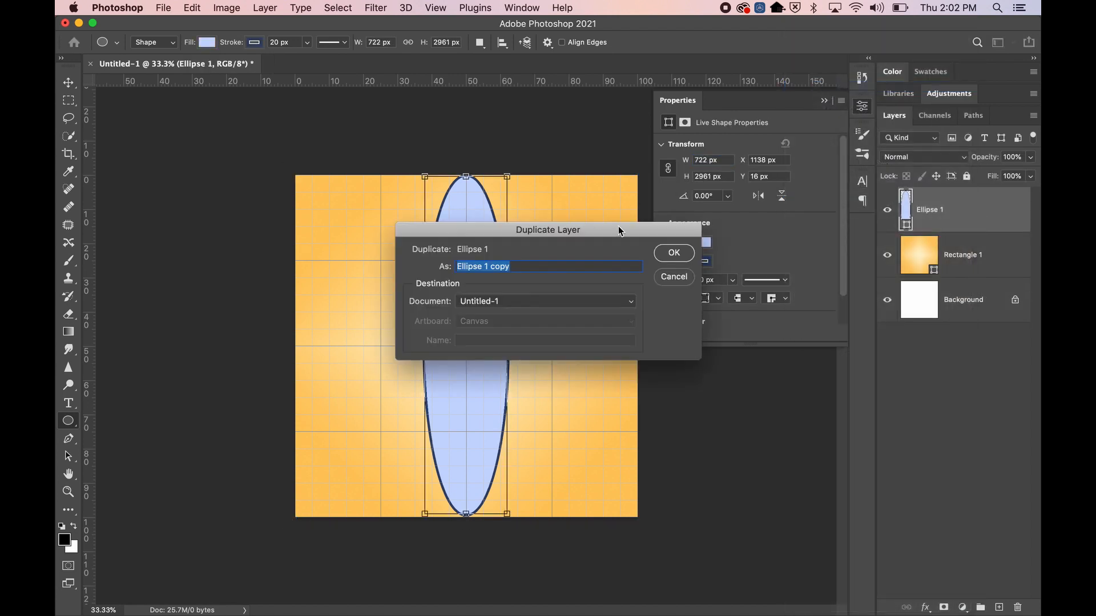
left_click(684, 253)
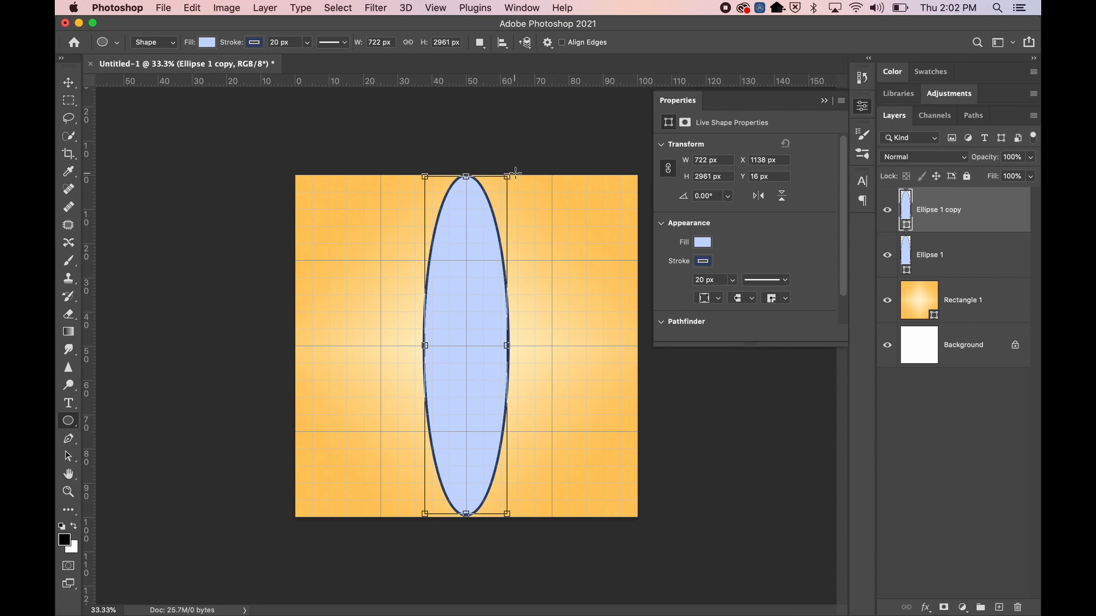
left_click_drag(514, 169, 542, 220)
key("super+z")
left_click(515, 171)
left_click(524, 294)
left_click_drag(509, 166, 547, 451)
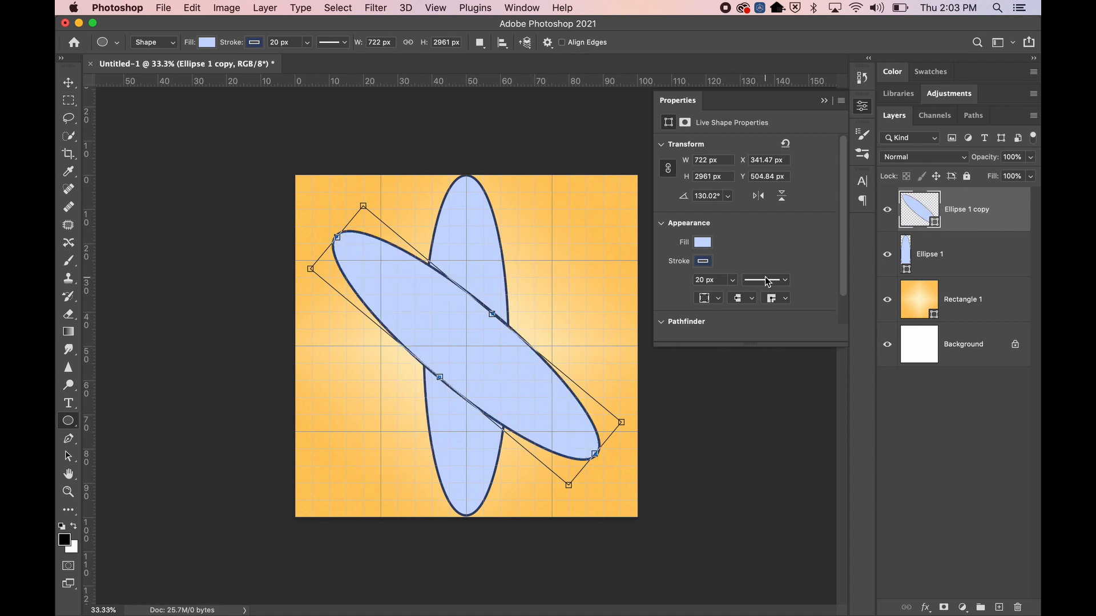
right_click(1003, 212)
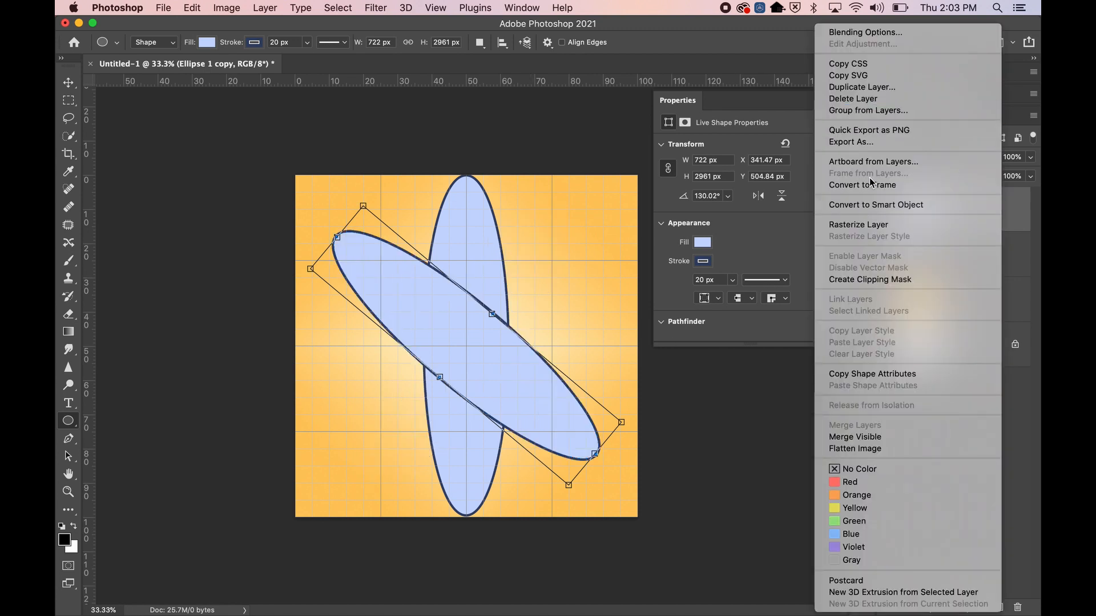
left_click(868, 88)
left_click(679, 252)
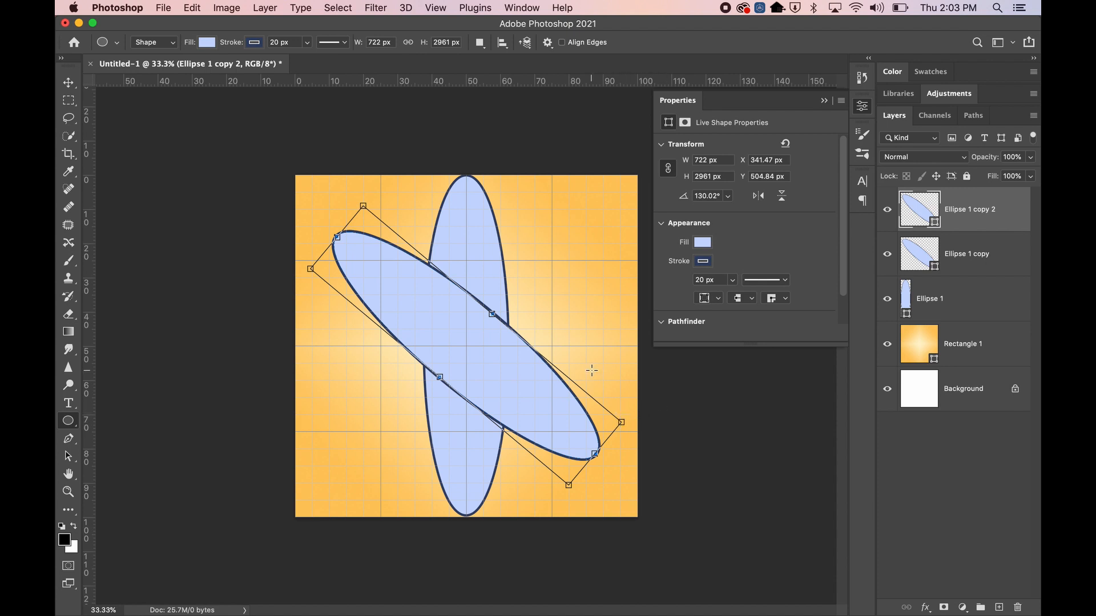
left_click_drag(623, 410, 352, 489)
left_click(981, 247)
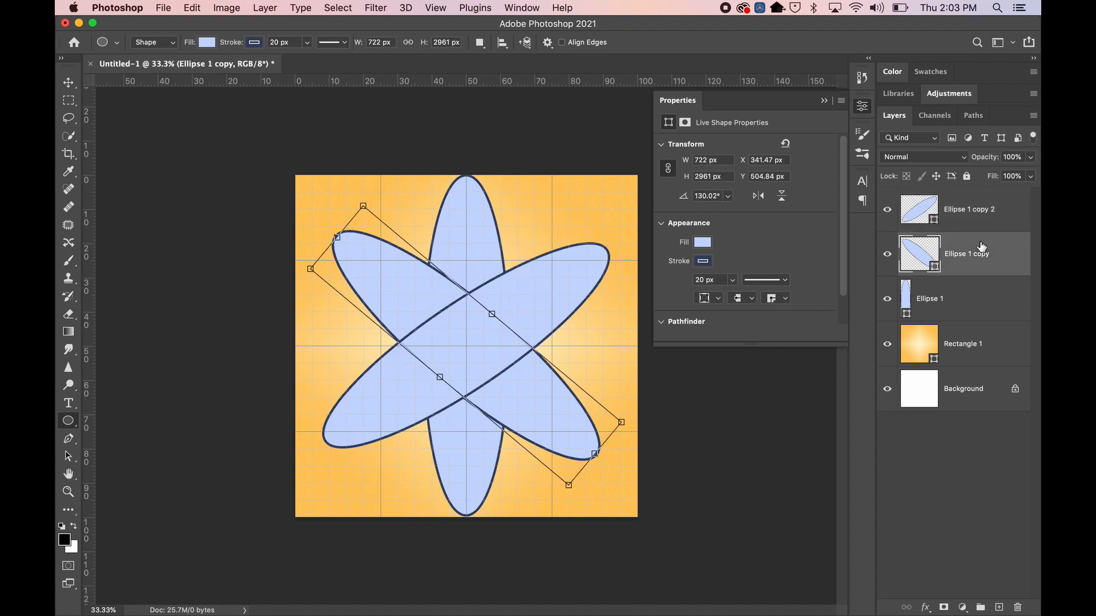
left_click(983, 220)
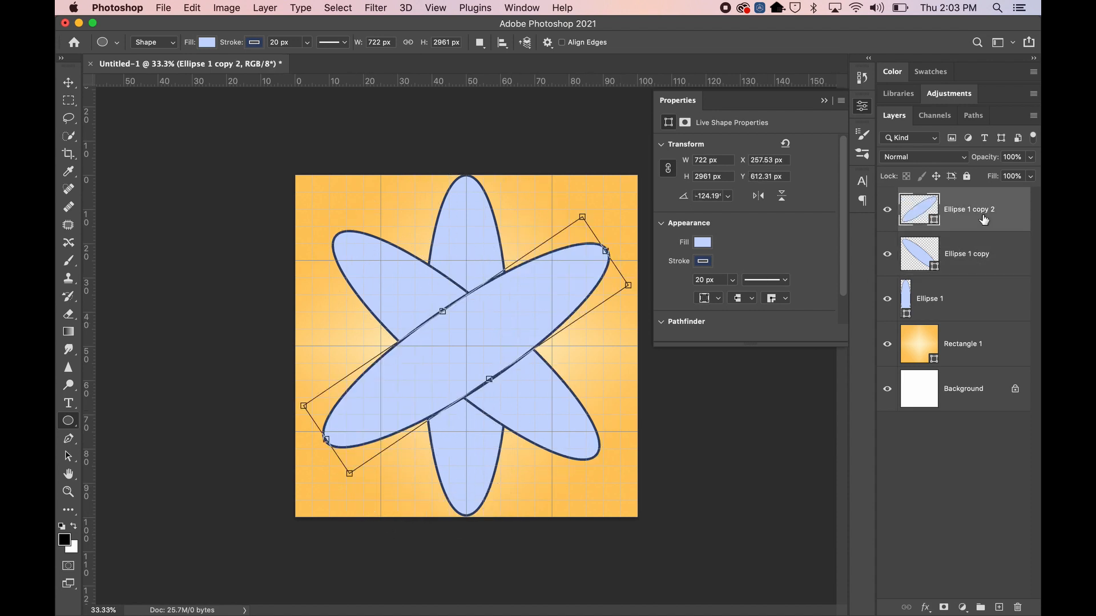
left_click(994, 250, "shift")
key("Delete")
left_click(964, 260)
left_click(968, 213)
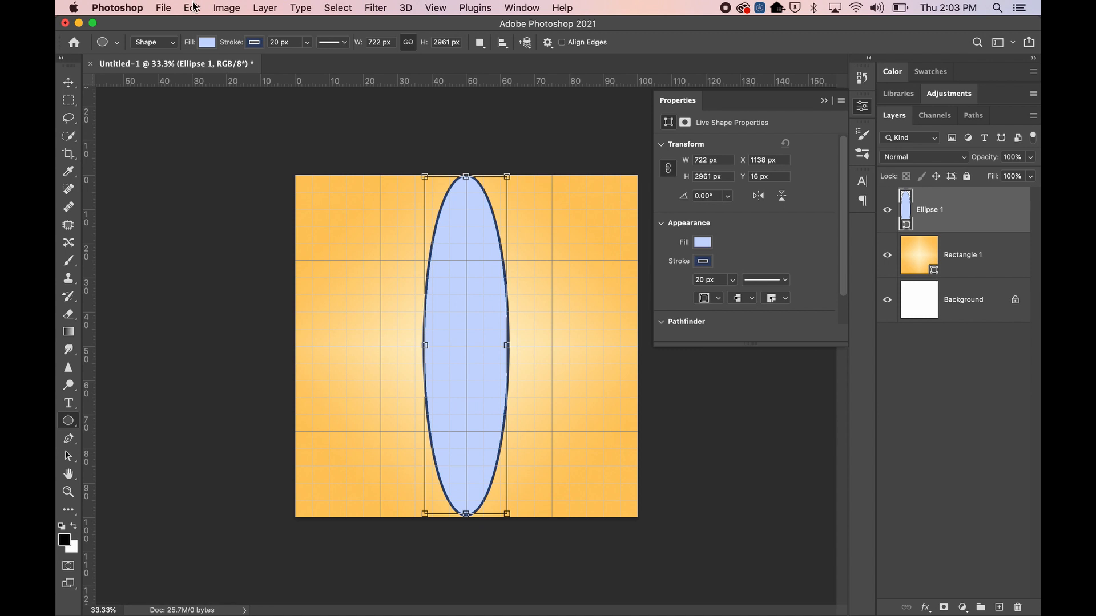
Move the Ellipse 1 layer lower in the layer stack
key("super+t")
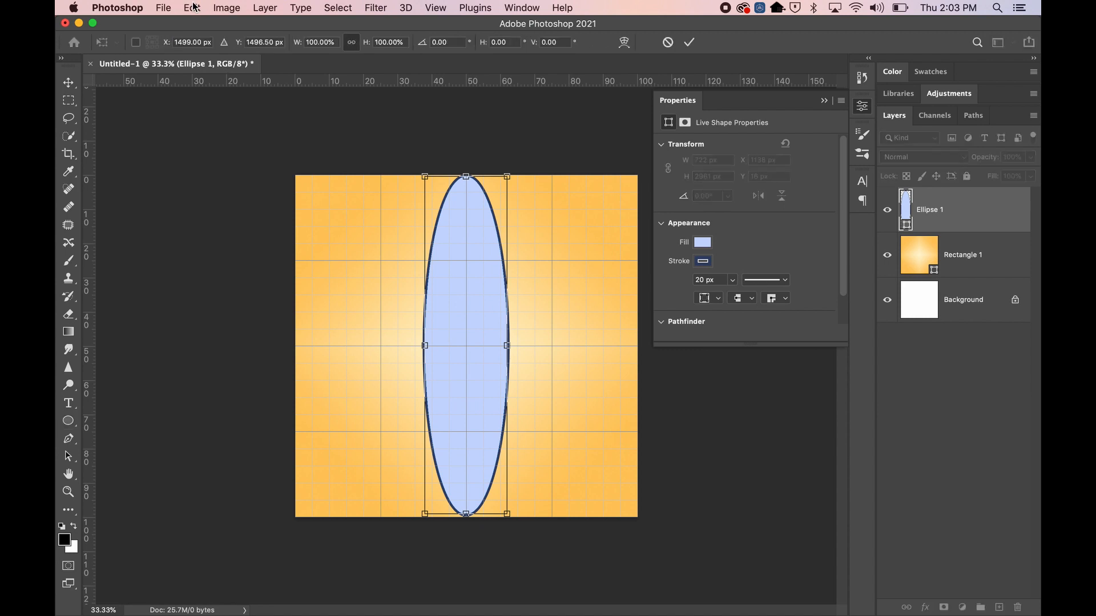
left_click(198, 9)
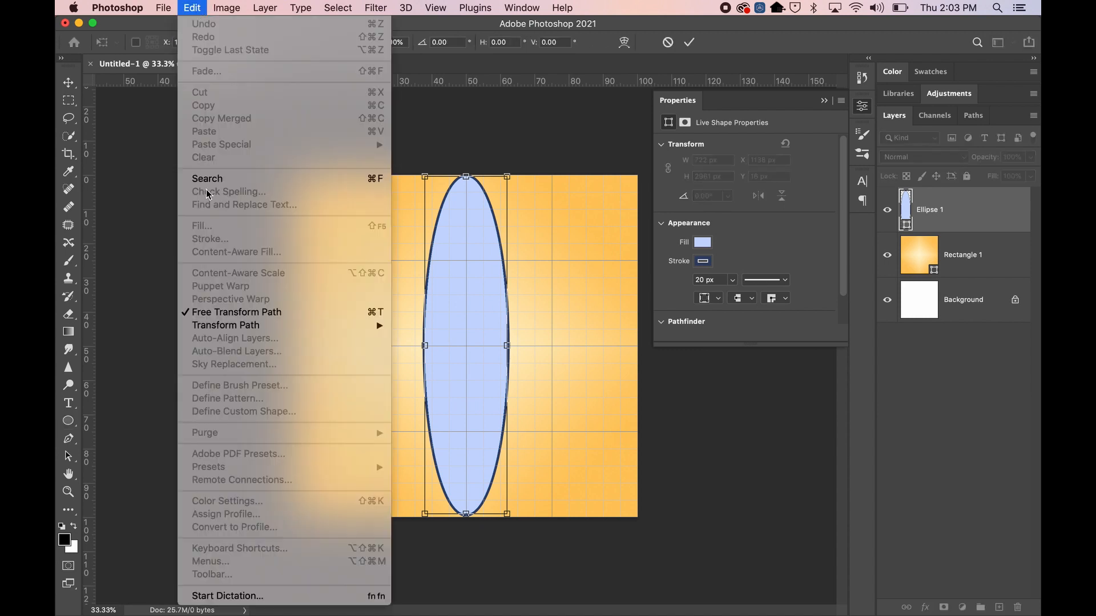
left_click(190, 10)
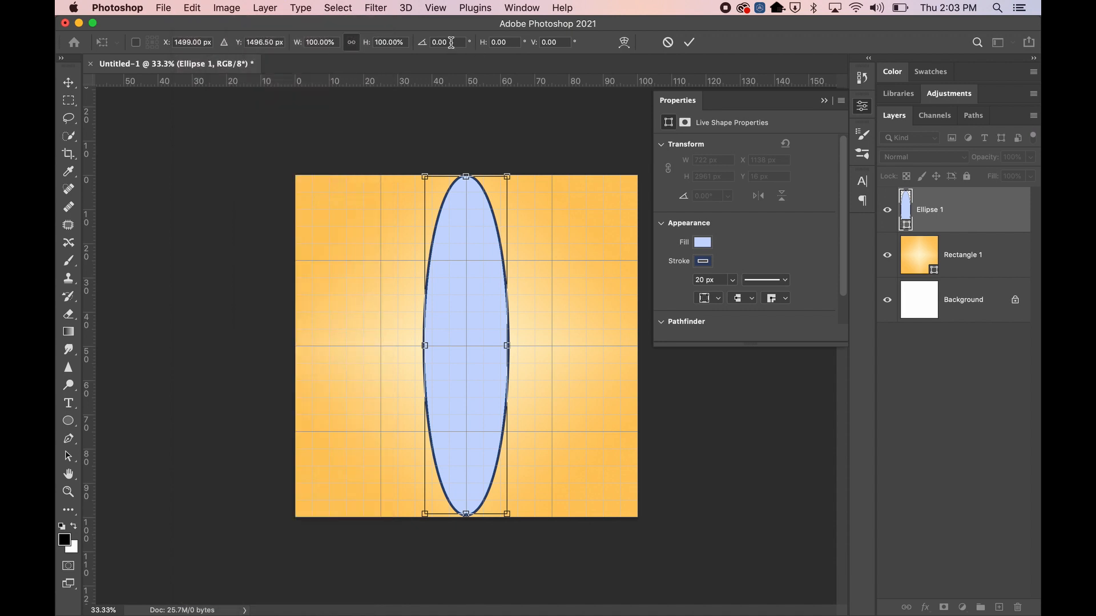
left_click_drag(999, 227, 998, 607)
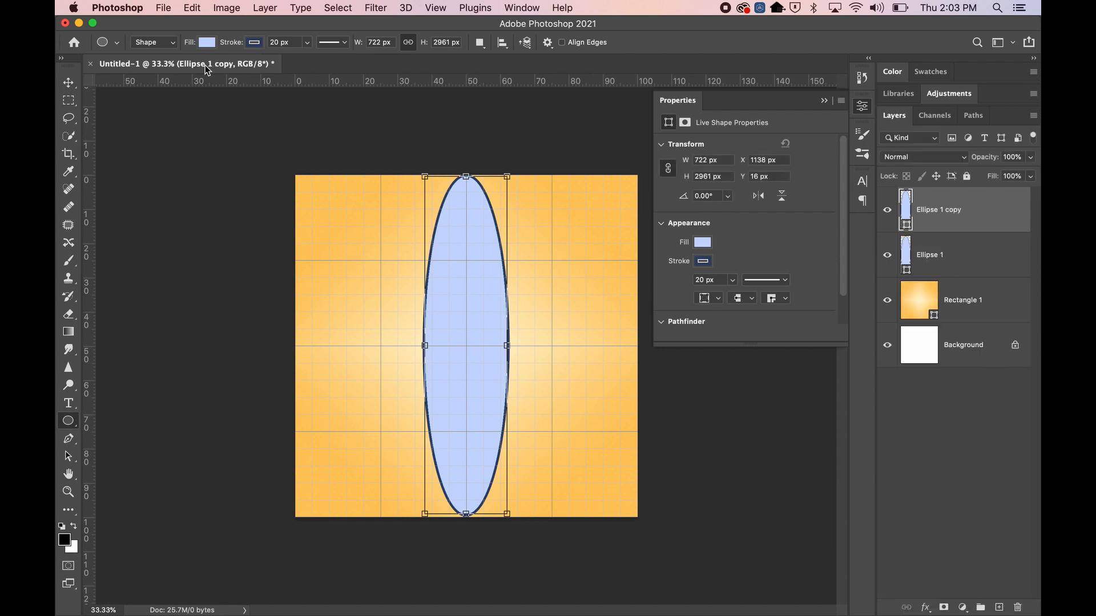
Rotate the ellipse copy to -16° in the free transform options
key("super+t")
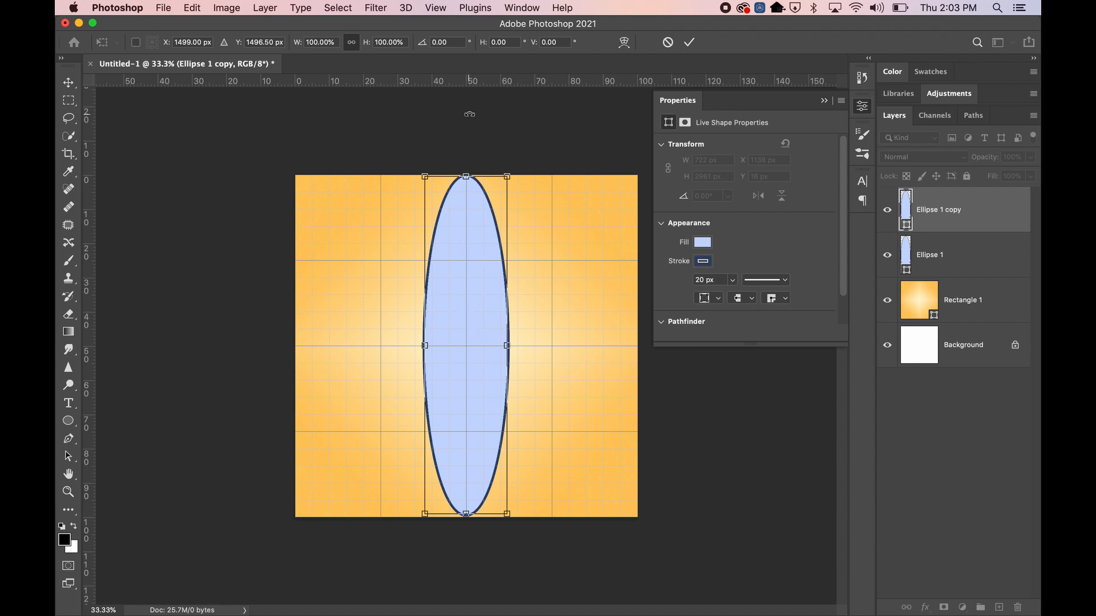
left_click(444, 42)
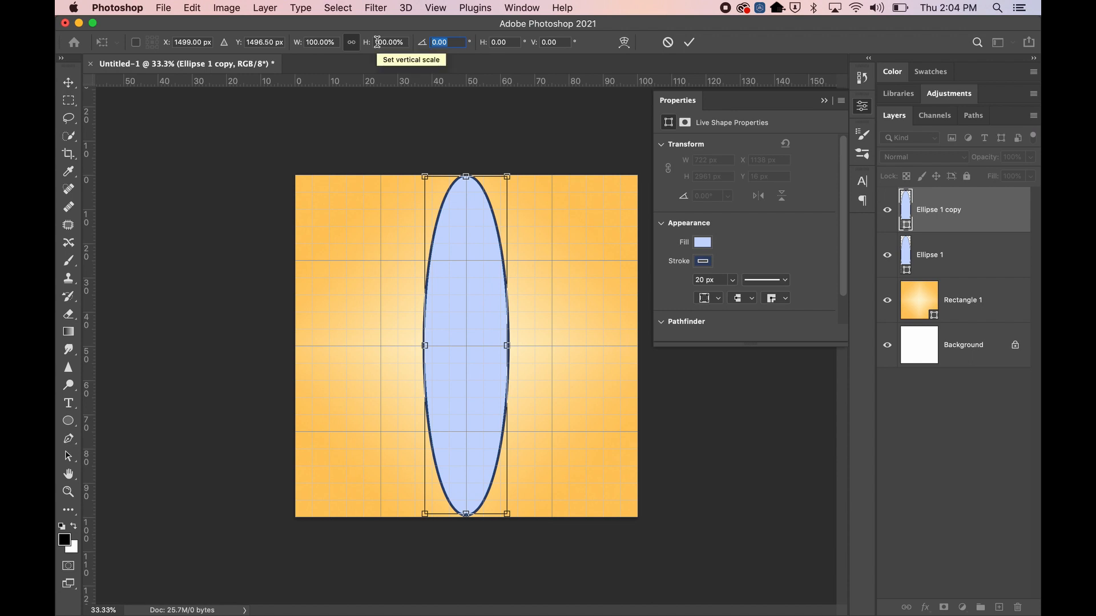
type("16")
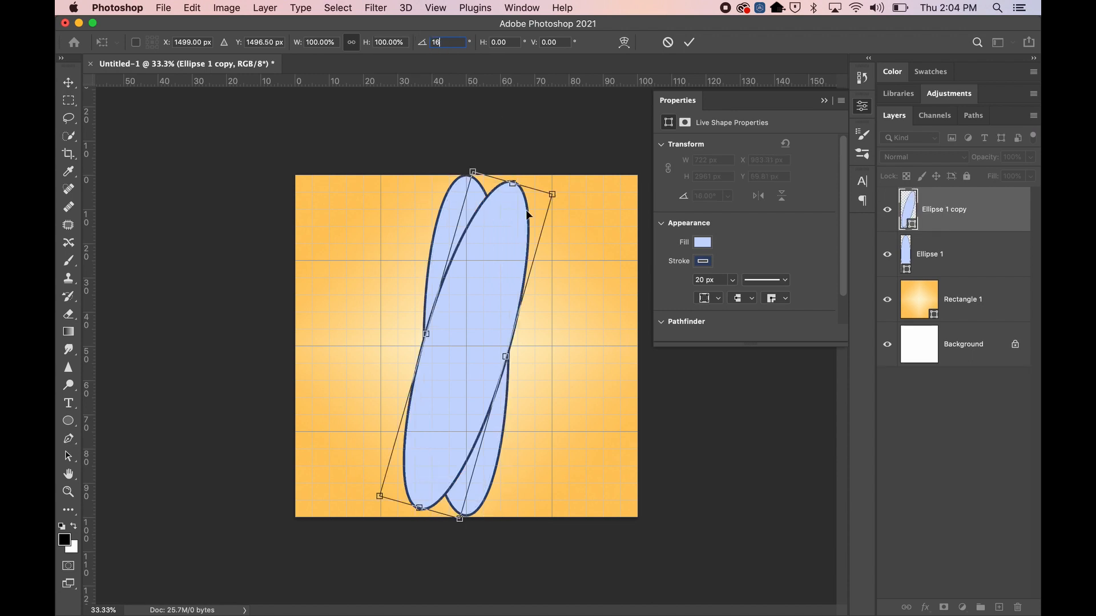
double_click(447, 41)
type("-16")
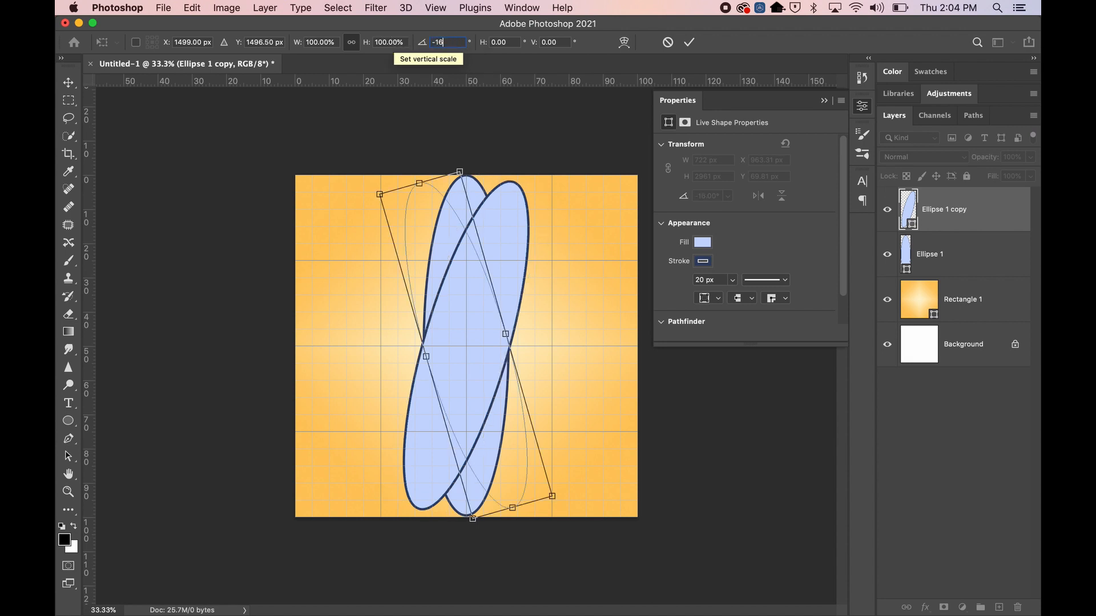
key("Tab")
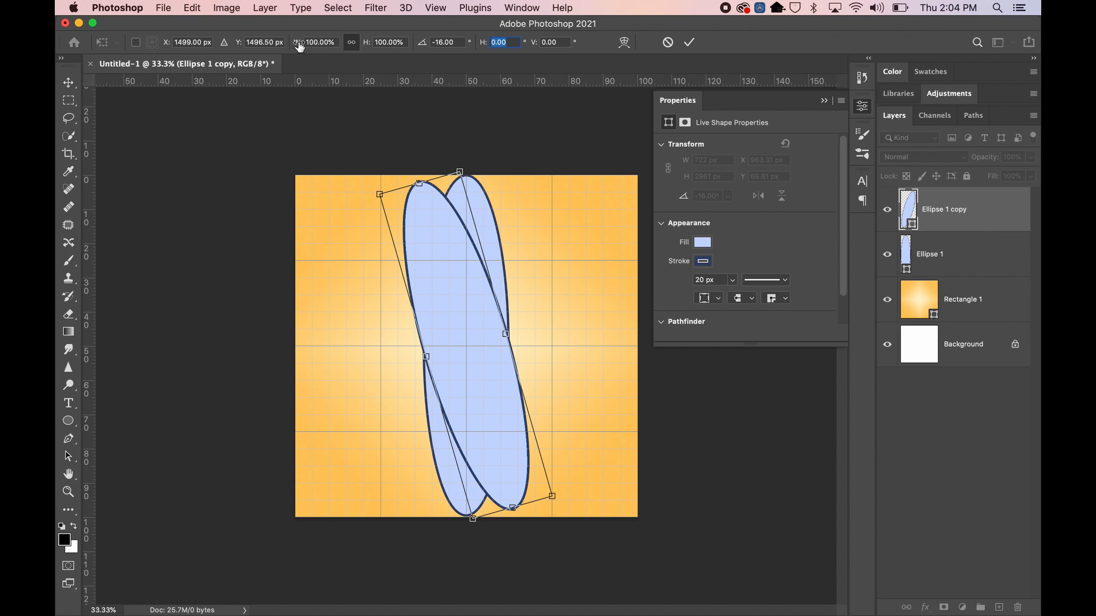
Scale the copy proportionally to 91% with width and height linked, and commit the transform
left_click_drag(378, 195, 431, 288)
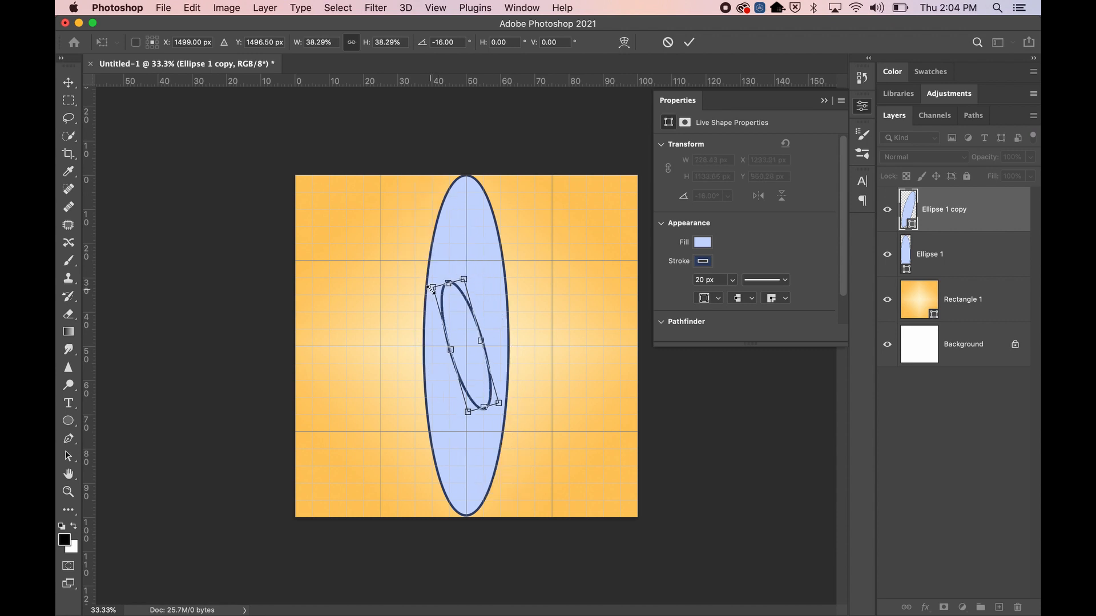
key("super+z")
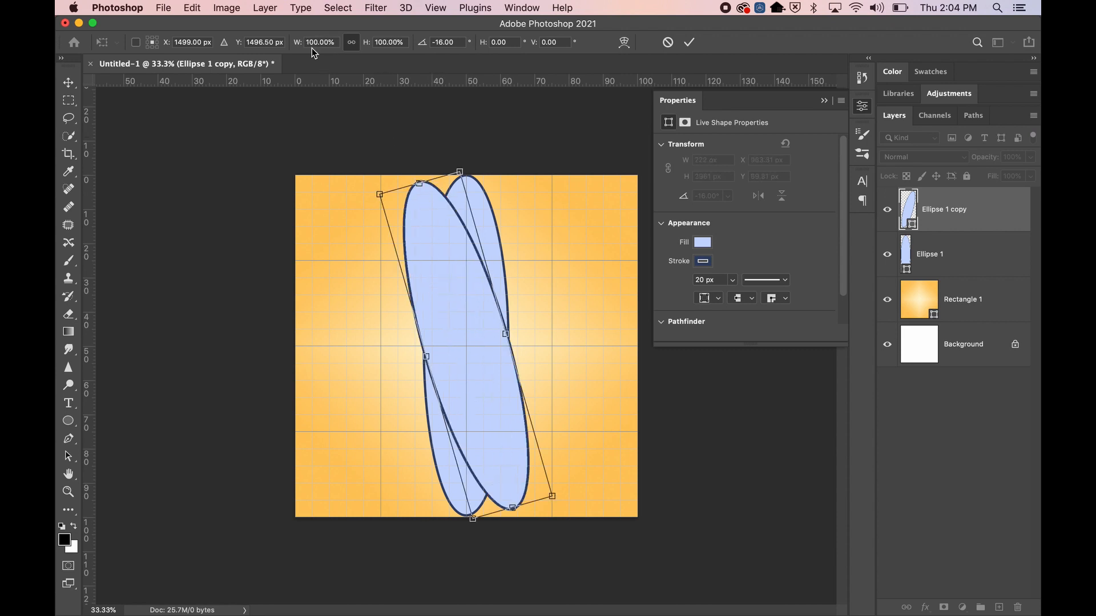
left_click(354, 45)
left_click(321, 42)
type("91")
key("Tab")
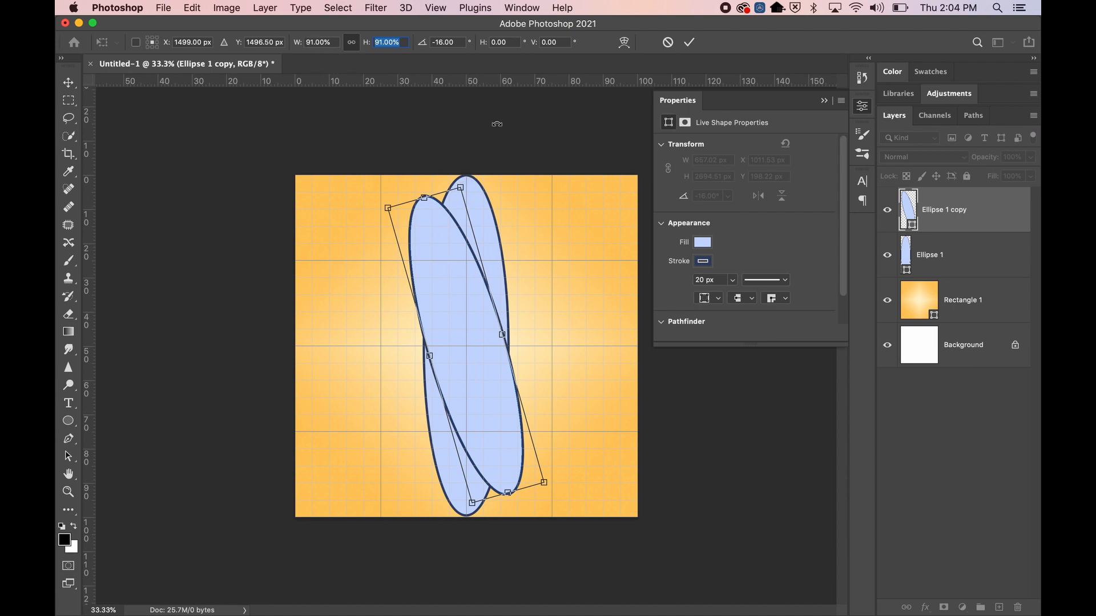
left_click(987, 262)
left_click(988, 314)
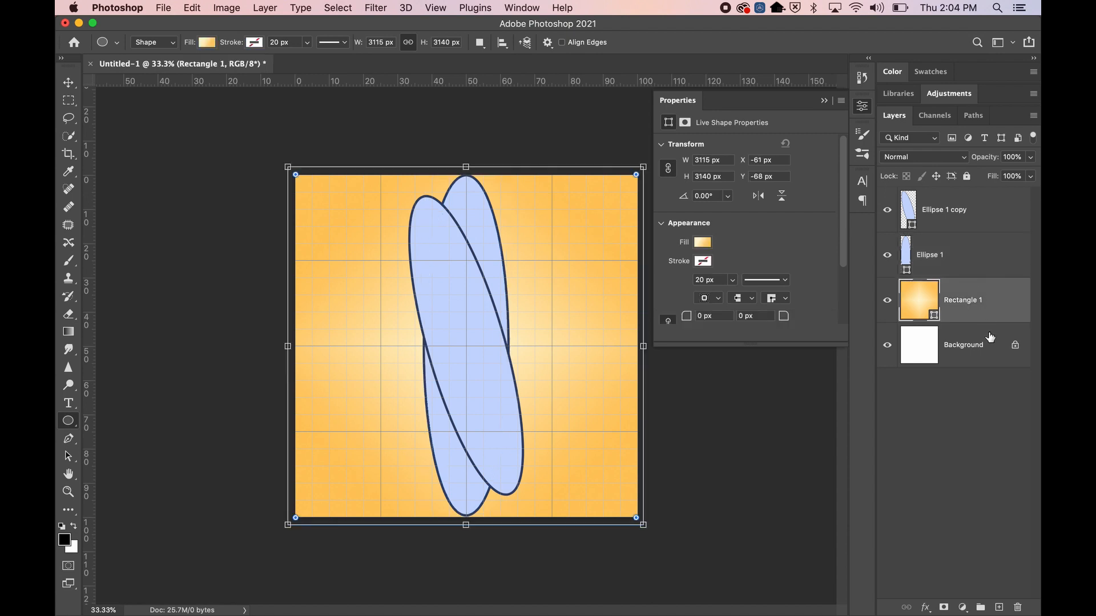
left_click(990, 343)
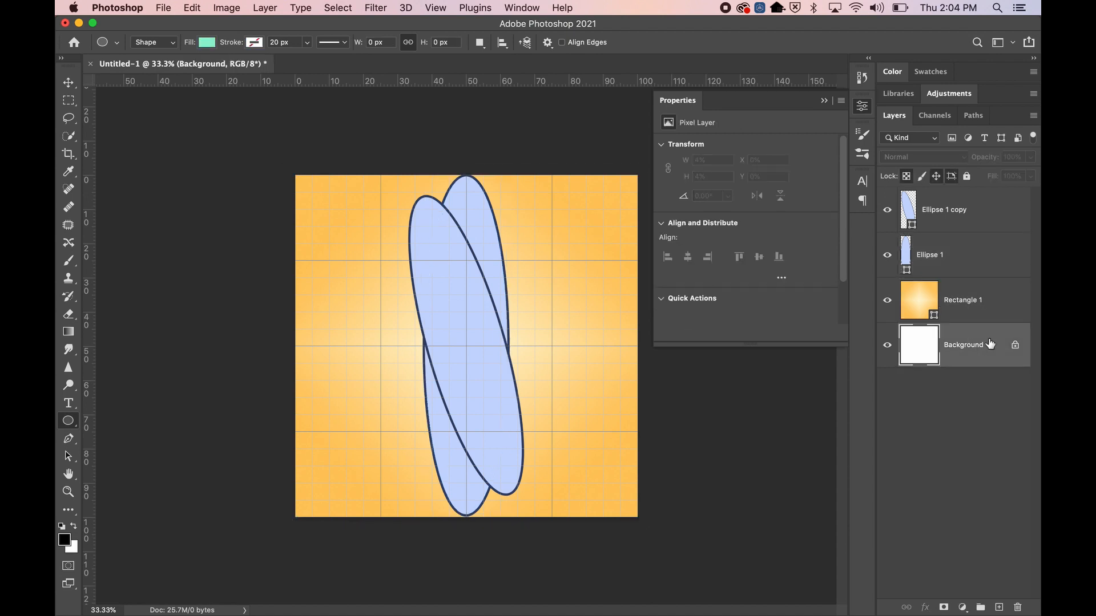
right_click(984, 212)
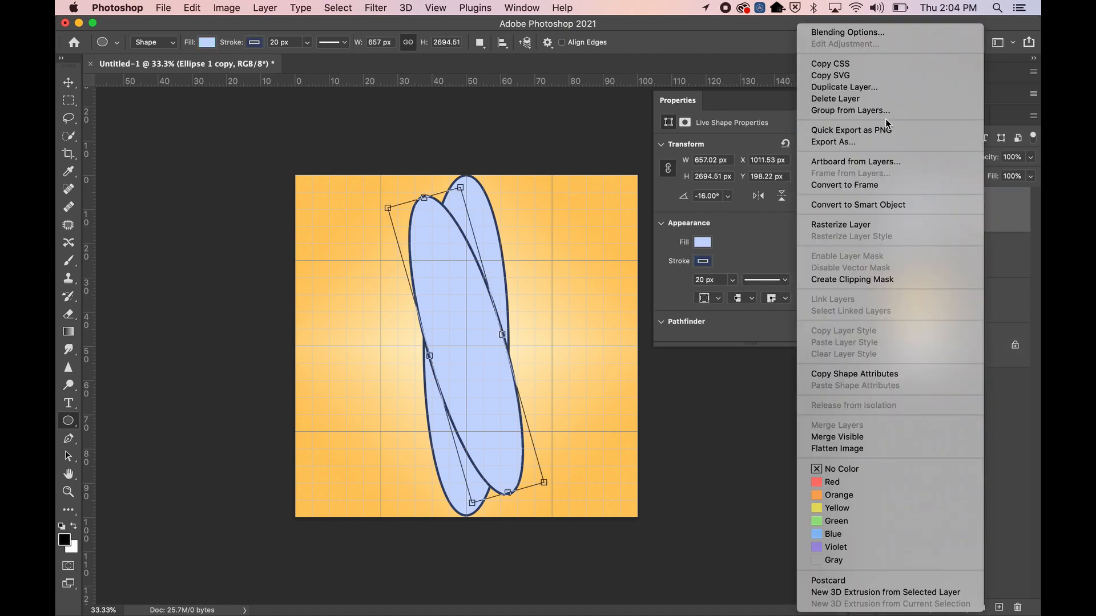
left_click(918, 205)
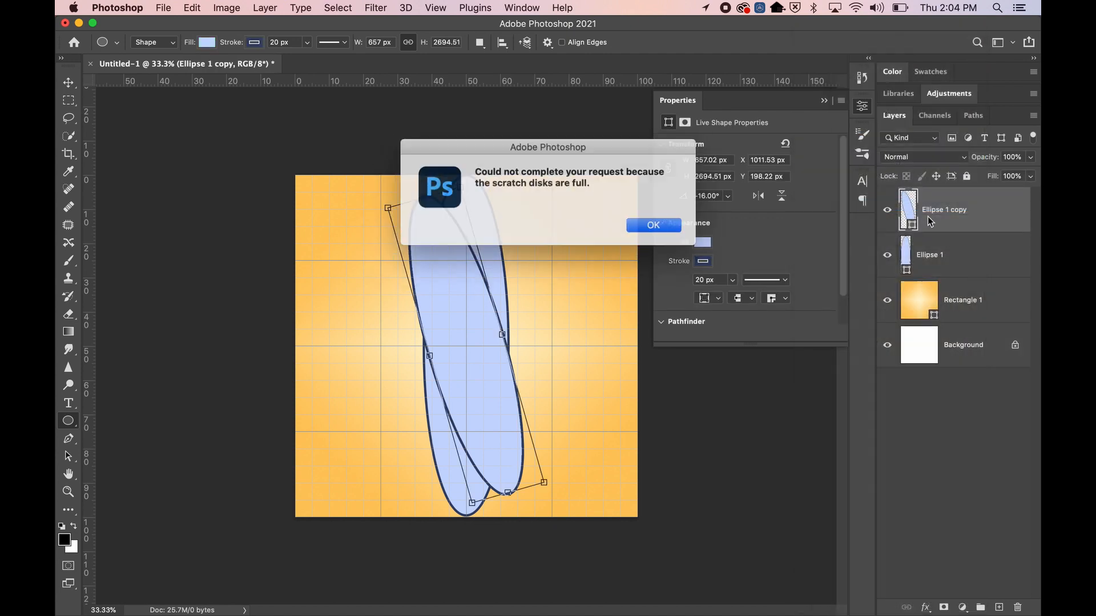
key("Return")
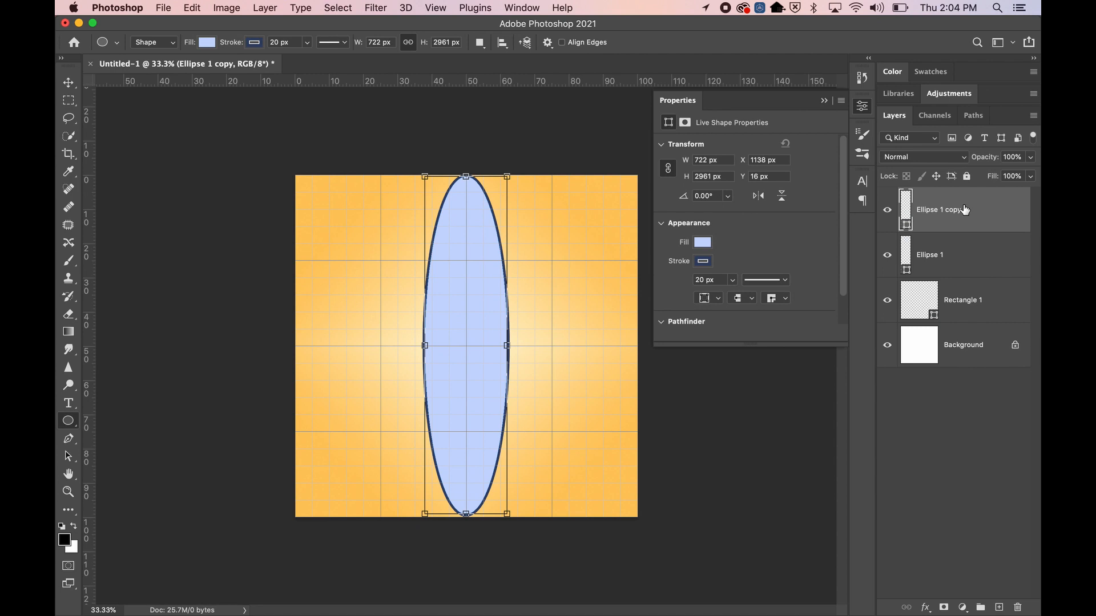
right_click(964, 210)
left_click(976, 244)
key("BackSpace")
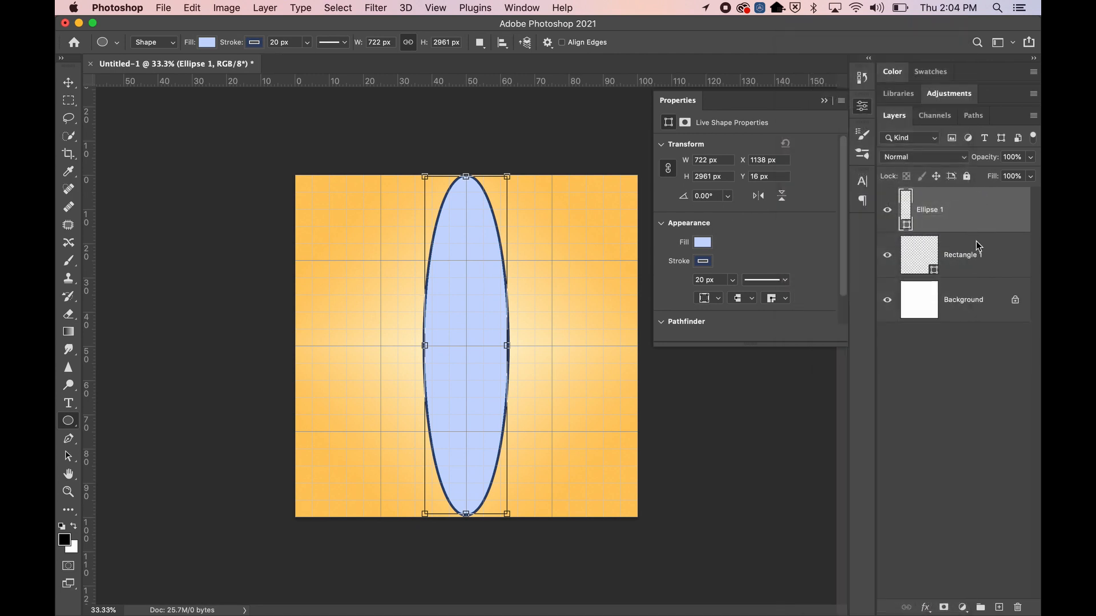
left_click(862, 78)
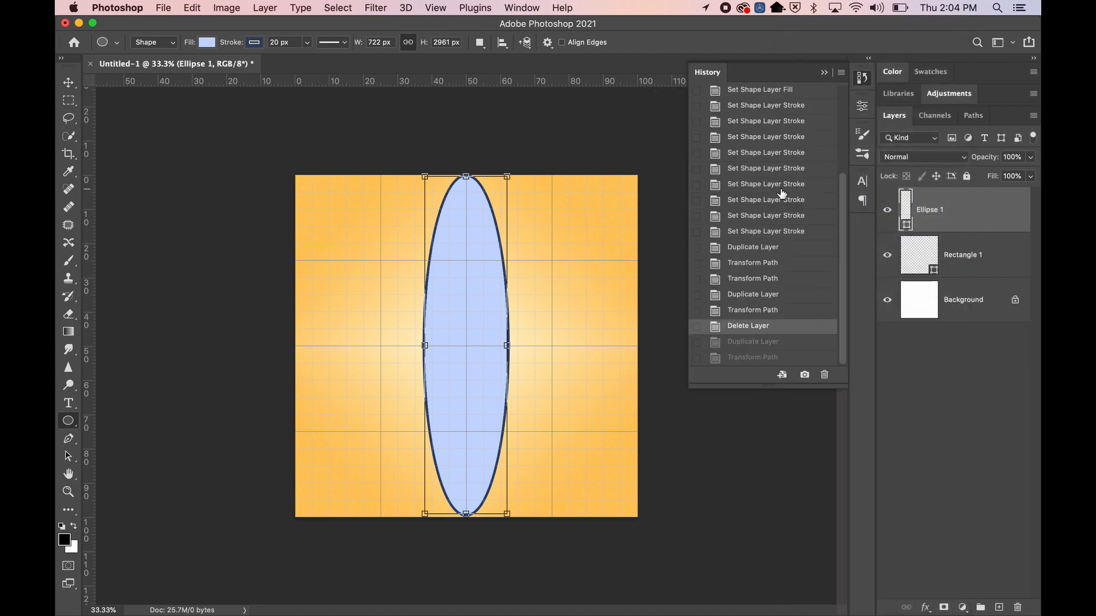
left_click(766, 357)
left_click(823, 72)
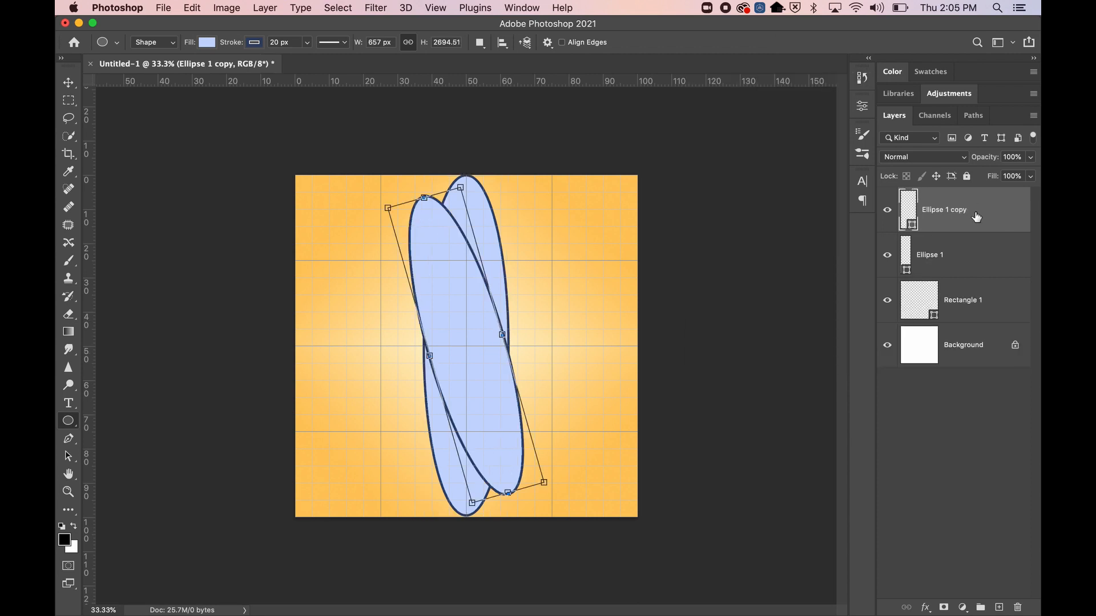
Duplicate Ellipse 1 copy to create Ellipse 1 copy 2 and select it
right_click(983, 206)
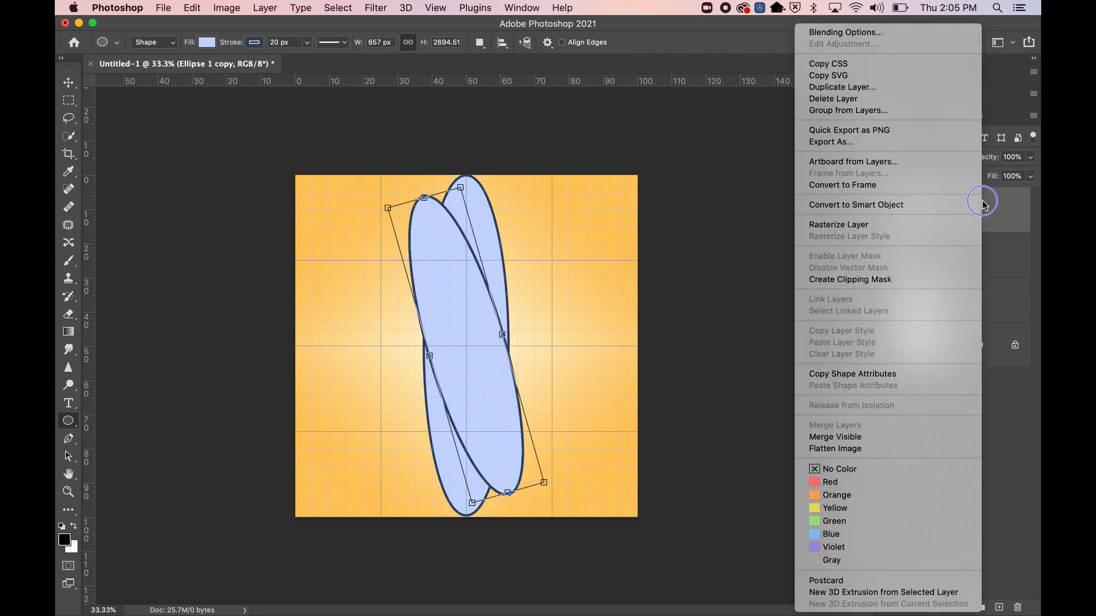
left_click(835, 88)
left_click(674, 252)
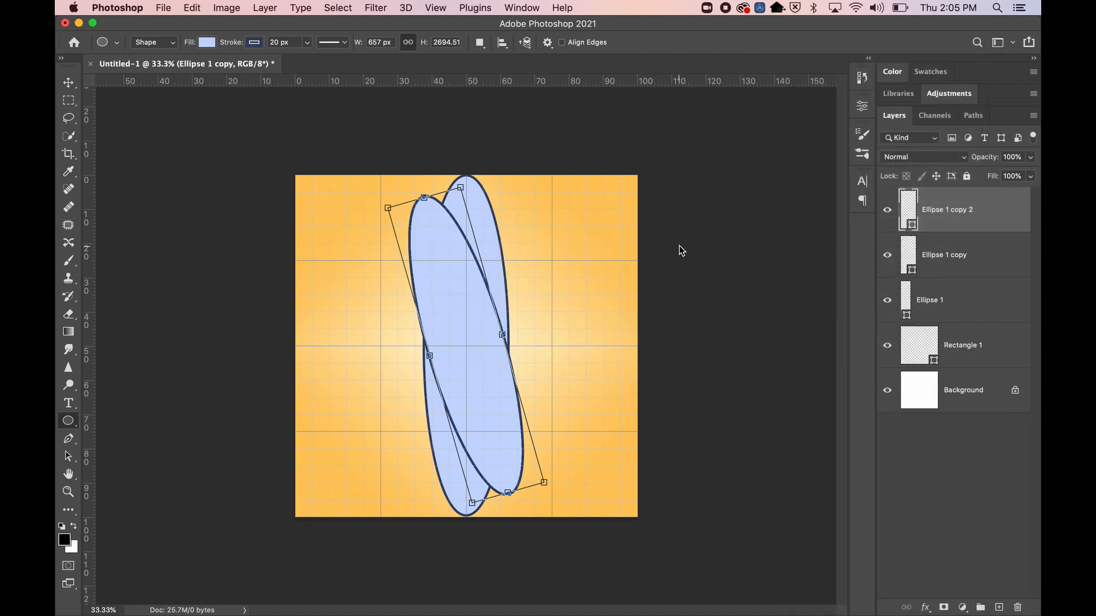
left_click(966, 253)
left_click(976, 226)
Rotate Ellipse 1 copy 2 by -16° and scale it to 91%, then commit
key("ctrl+t")
left_click(460, 45)
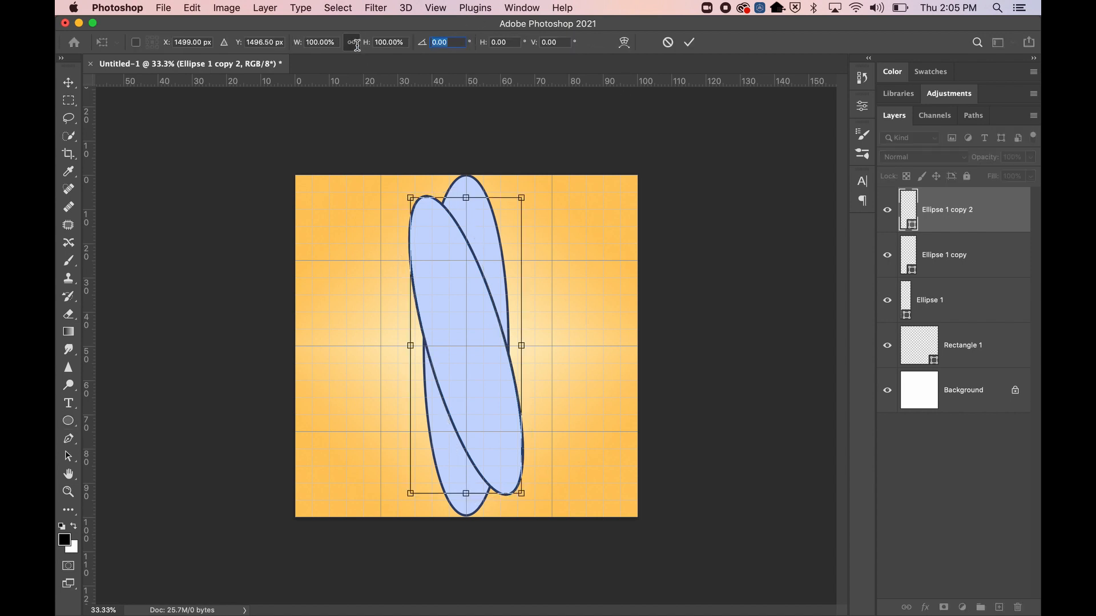
type("-16")
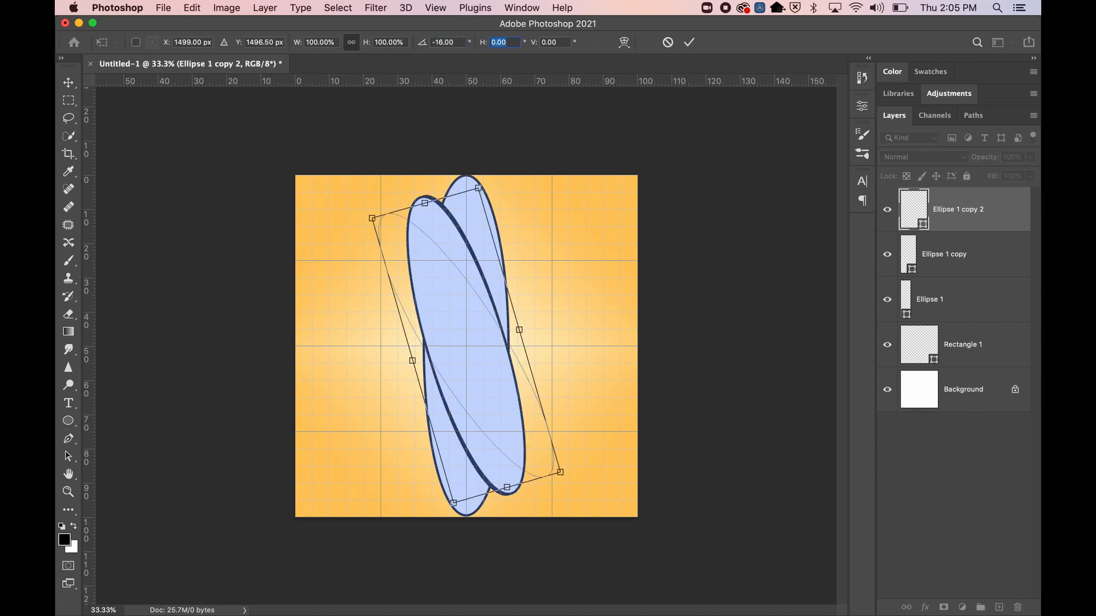
key("Tab")
left_click(321, 42)
type("91")
key("Tab")
left_click(1013, 267)
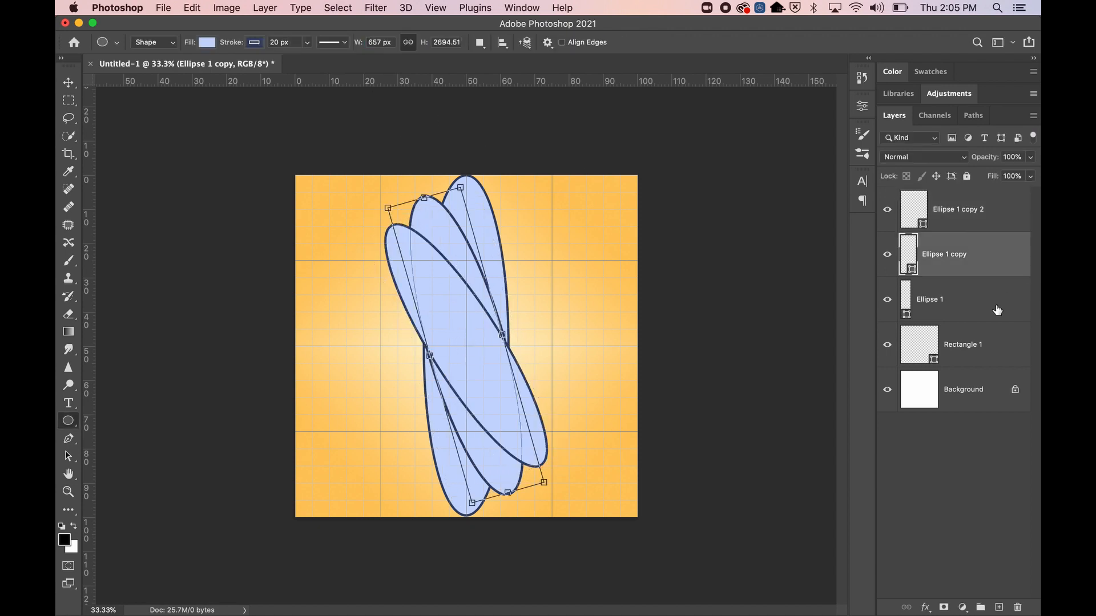
Check the layers one by one, ending on Ellipse 1 copy 2 with no further transform
left_click(986, 357)
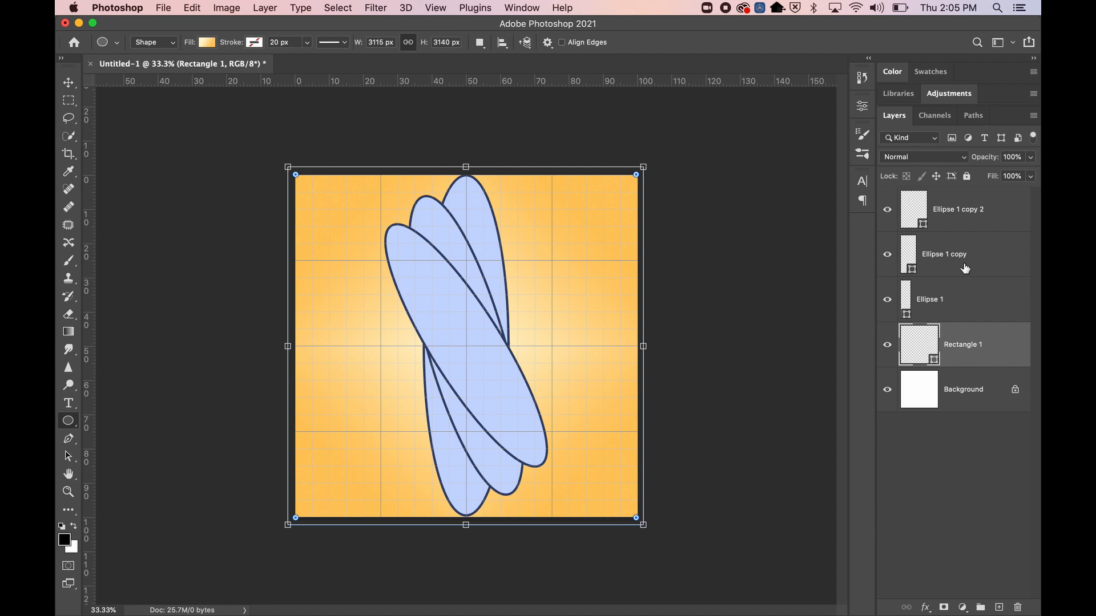
left_click(990, 301)
left_click(980, 262)
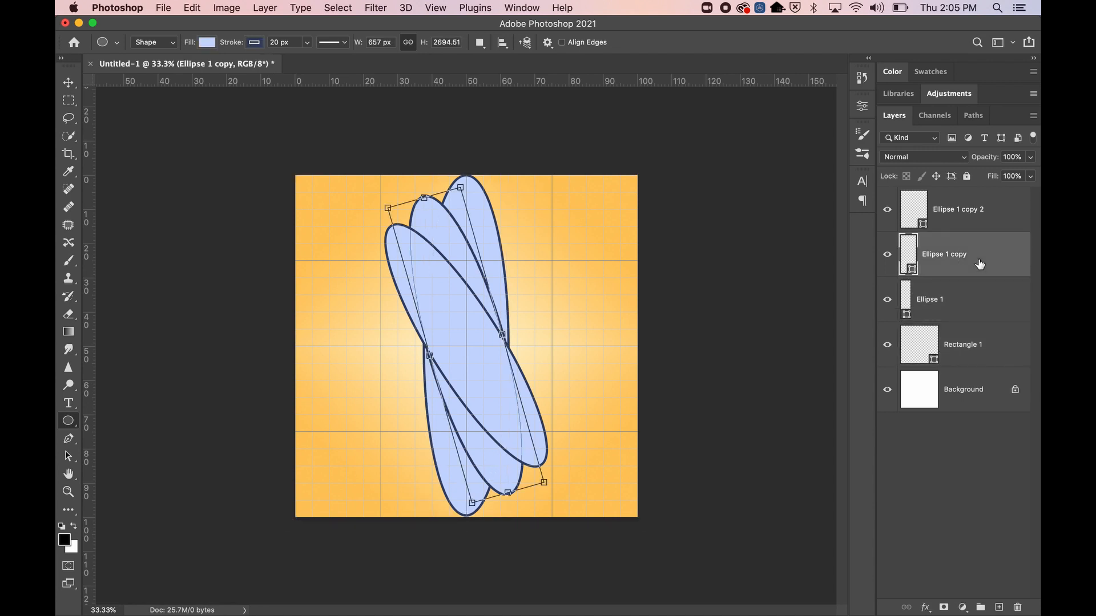
left_click(961, 219)
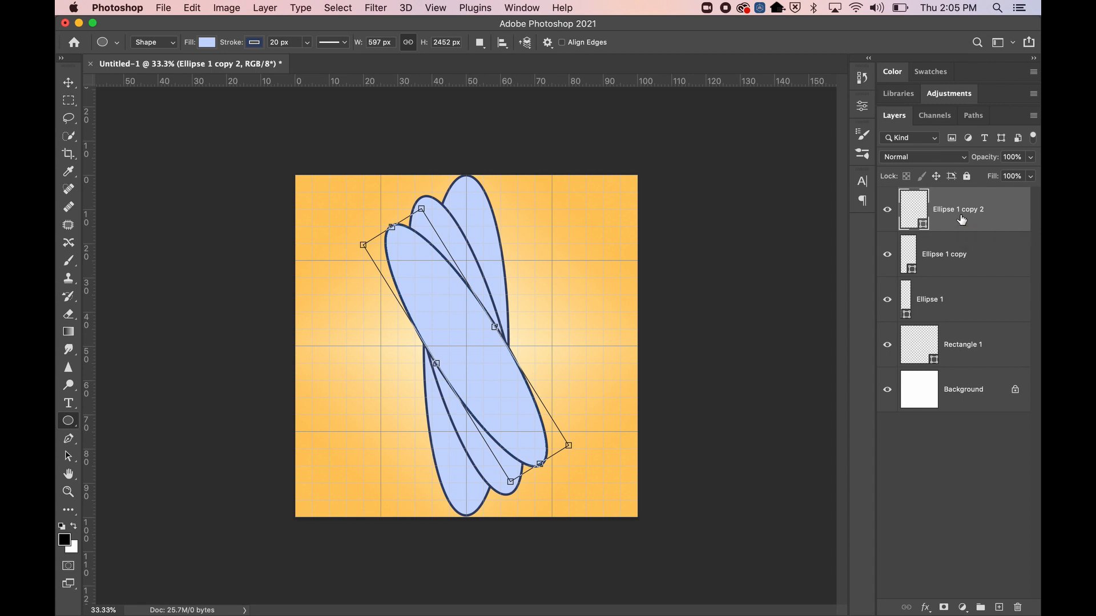
left_click(968, 265)
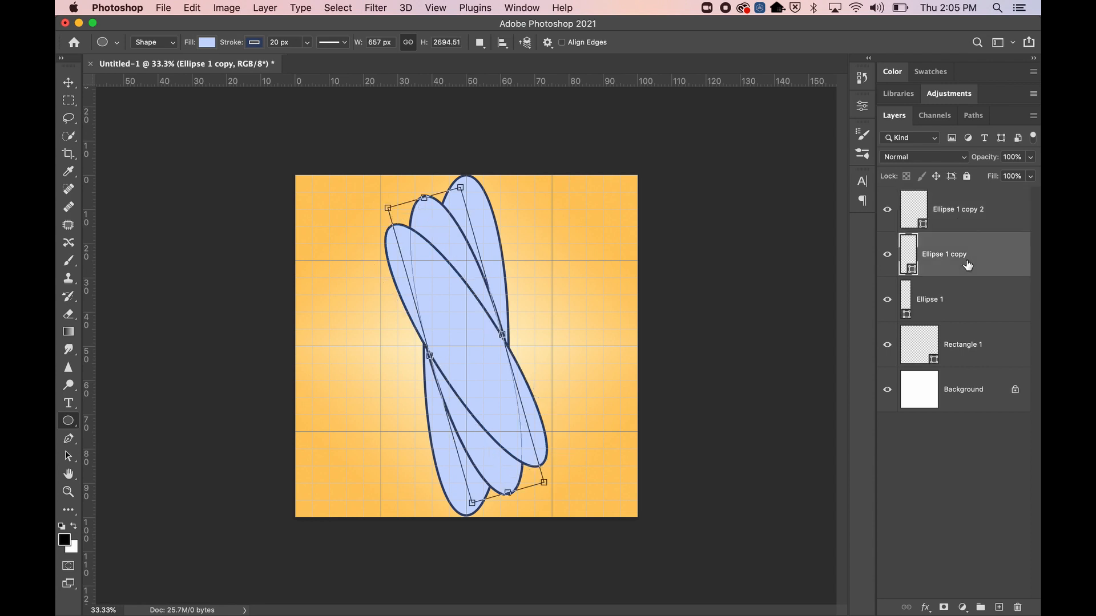
left_click(968, 204)
left_click(969, 251)
left_click(969, 209)
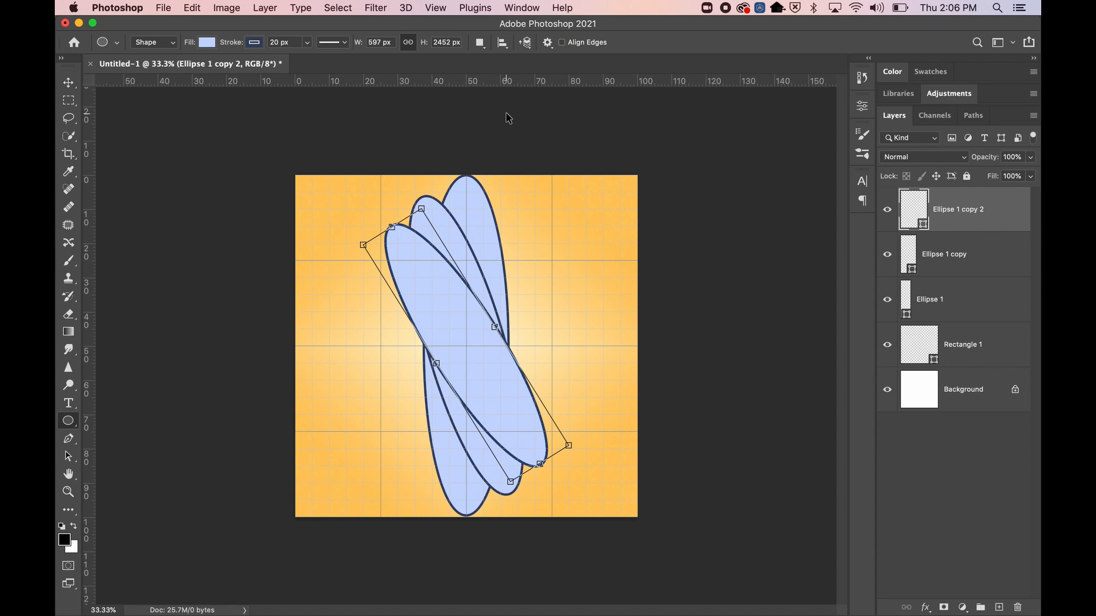
key("super+t")
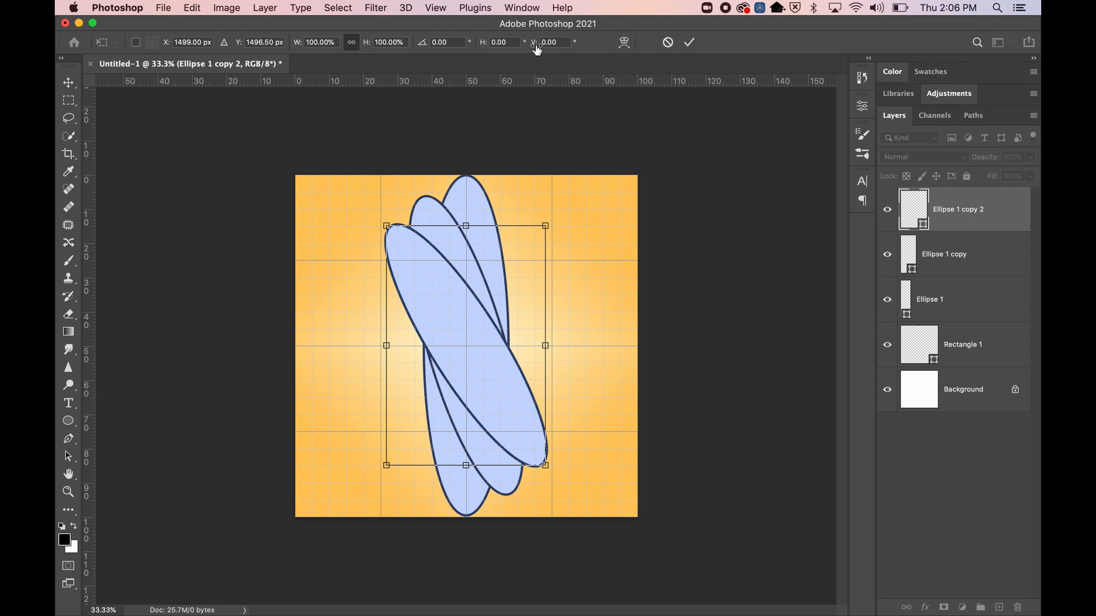
key("Return")
key("u")
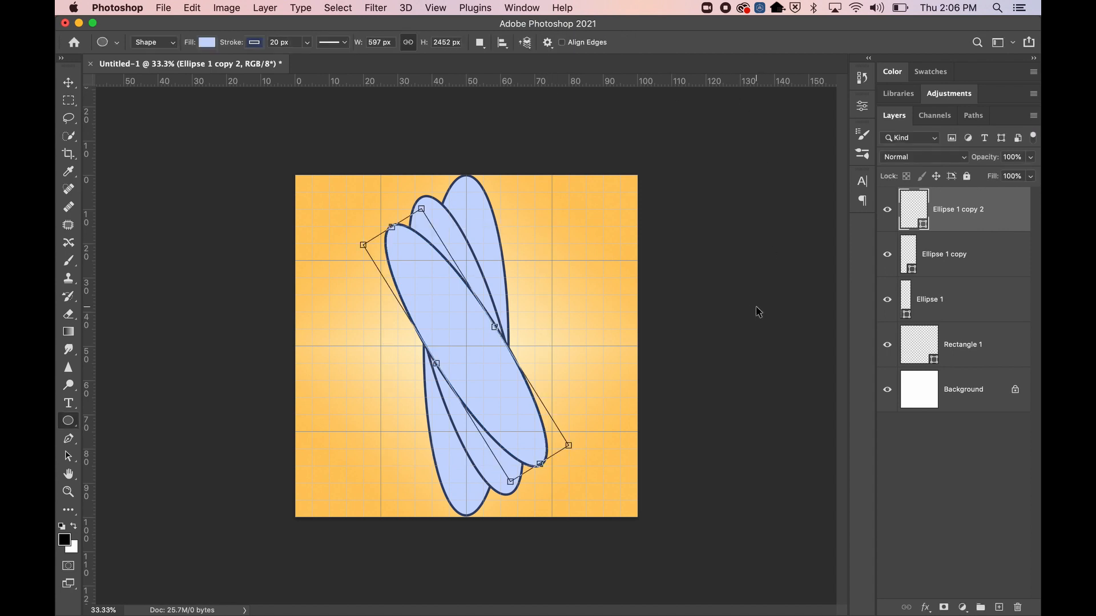